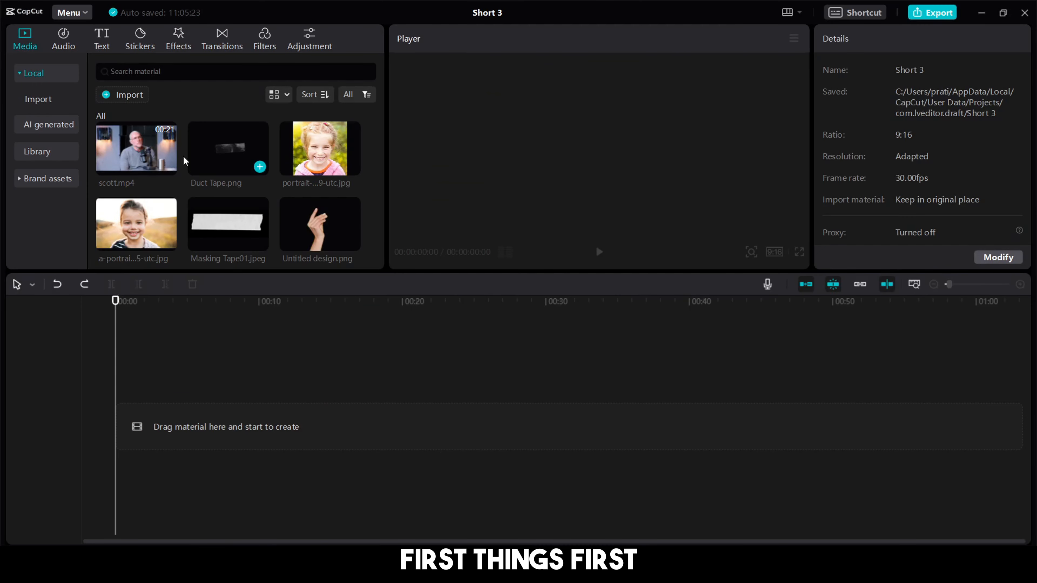
Step: Place scott.mp4 at the start of the timeline and enlarge it to fill the vertical 9:16 frame
left_click(136, 149)
left_click_drag(137, 149, 125, 429)
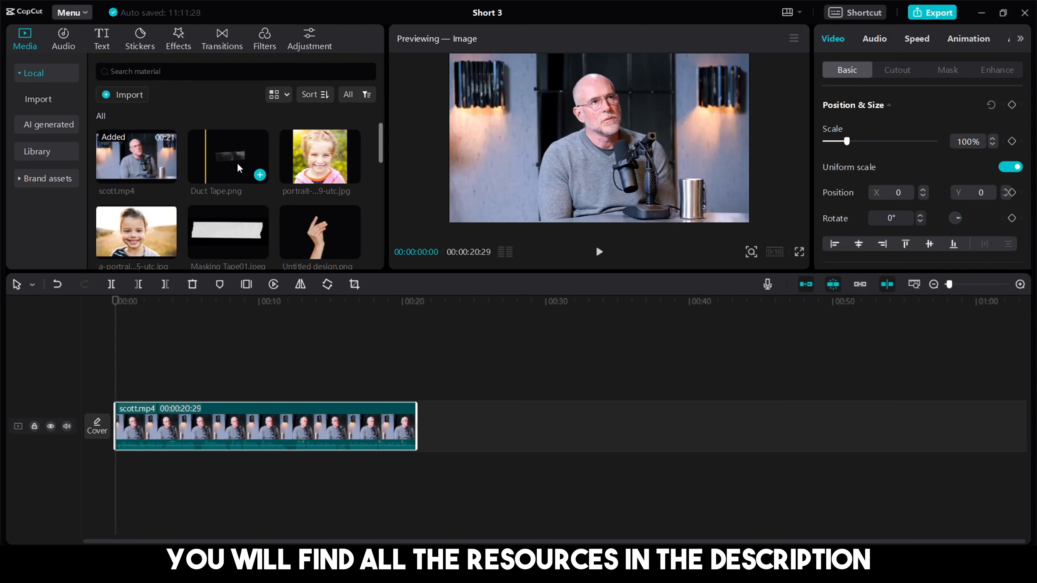
scroll(269, 221, "down", 5)
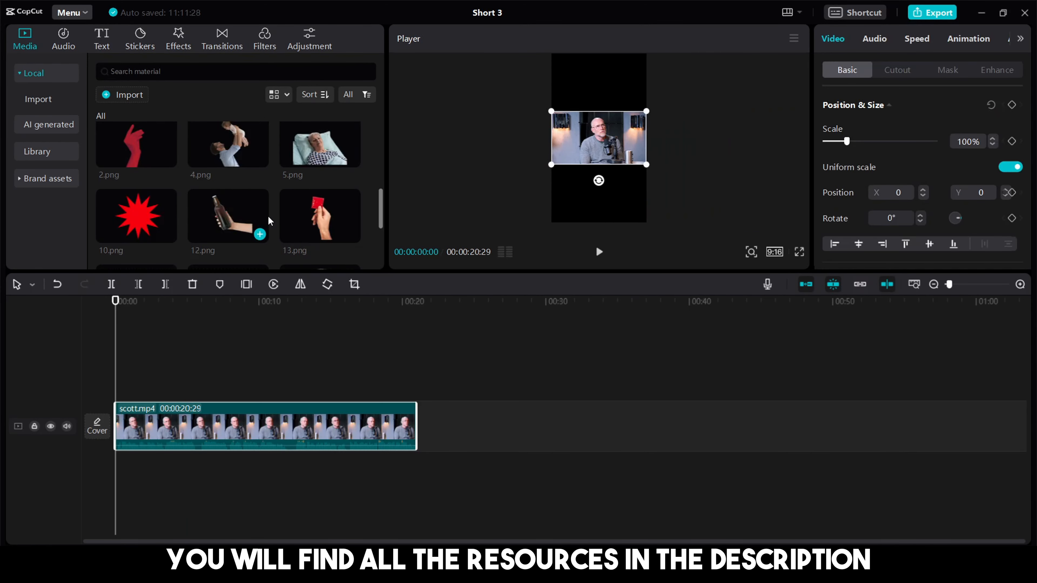
left_click(270, 221)
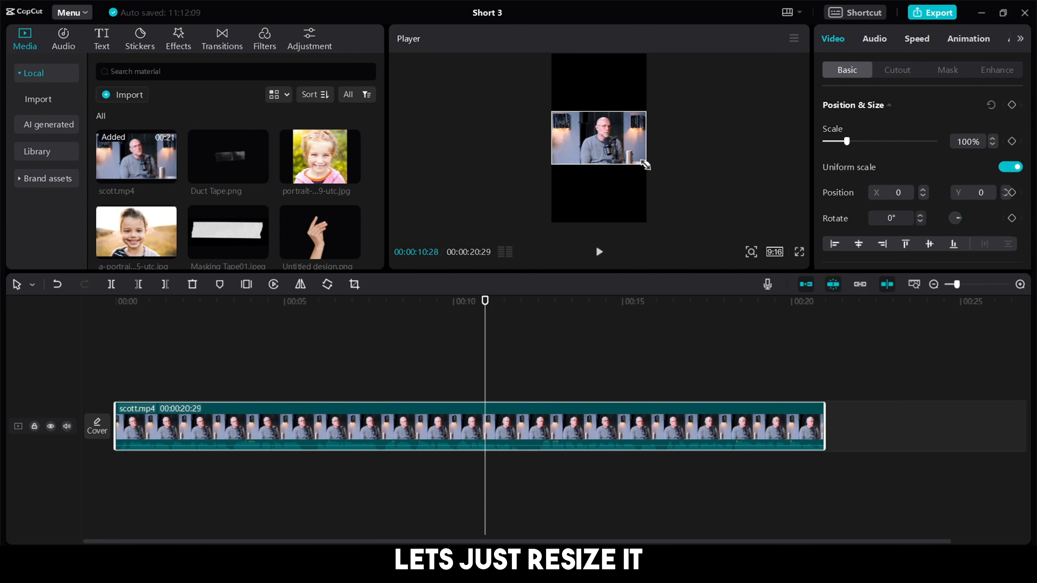
left_click_drag(668, 199, 740, 330)
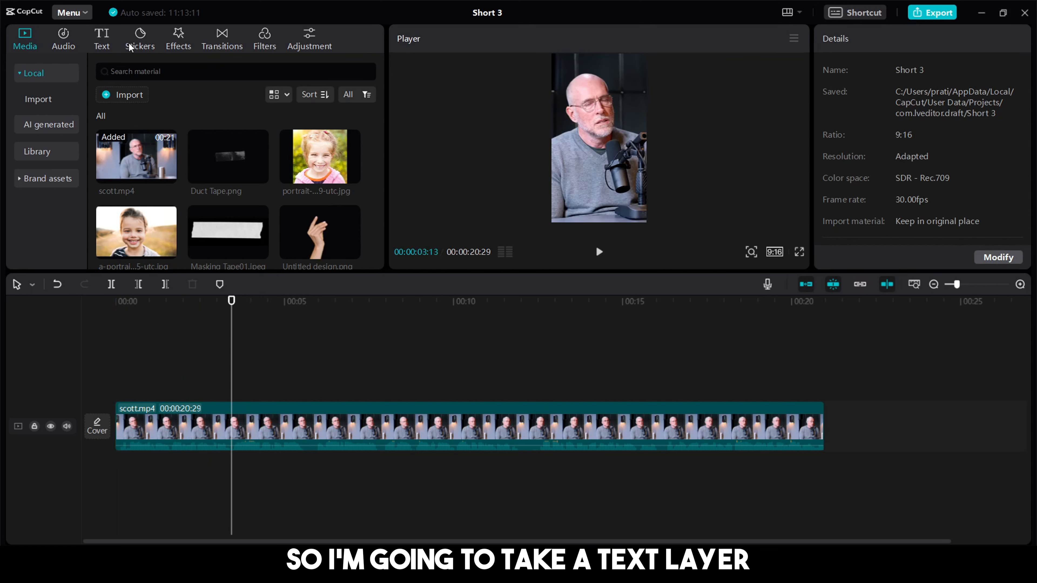
Step: Add a default text clip at the timeline start, extended to about 00:00:03:13, reading "Saddest part of"
left_click(102, 46)
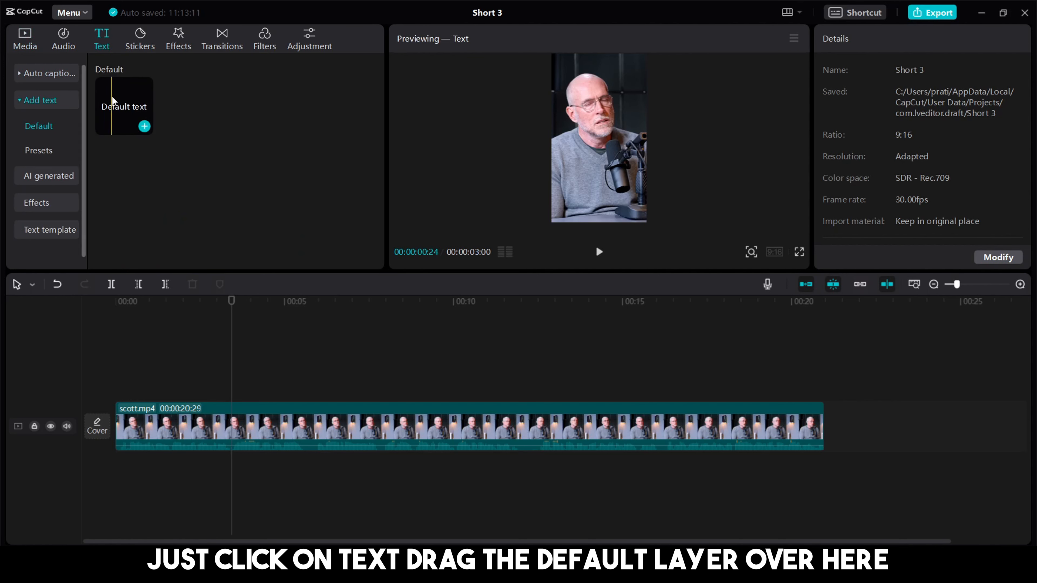
left_click_drag(125, 110, 119, 390)
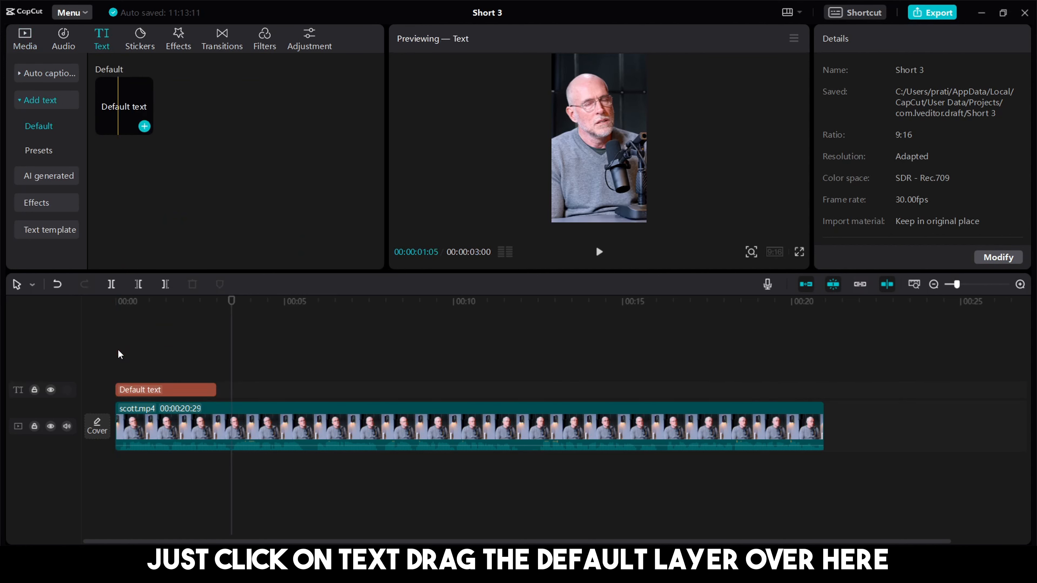
left_click_drag(225, 391, 229, 392)
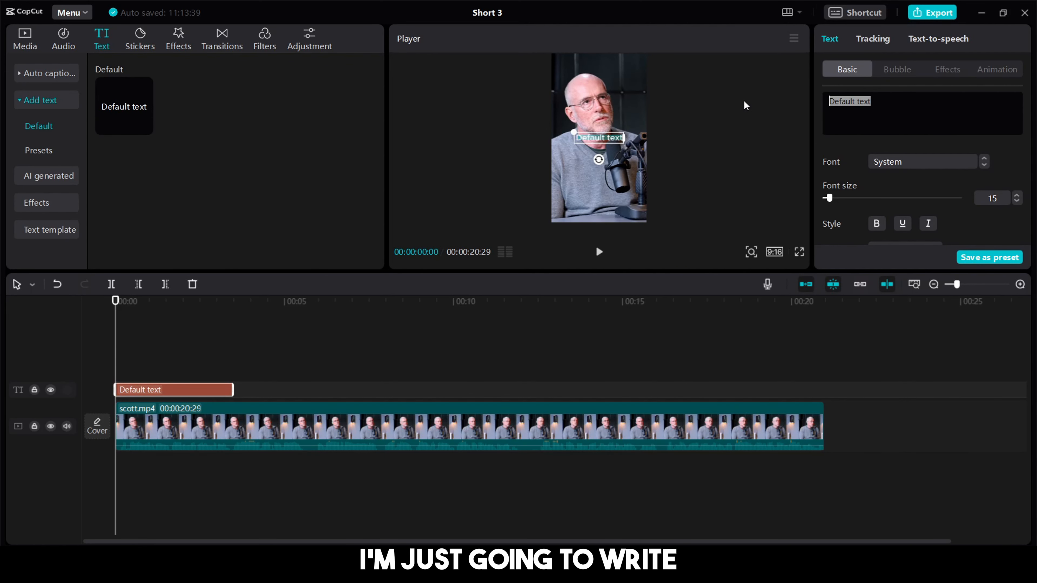
type("Saddest part of")
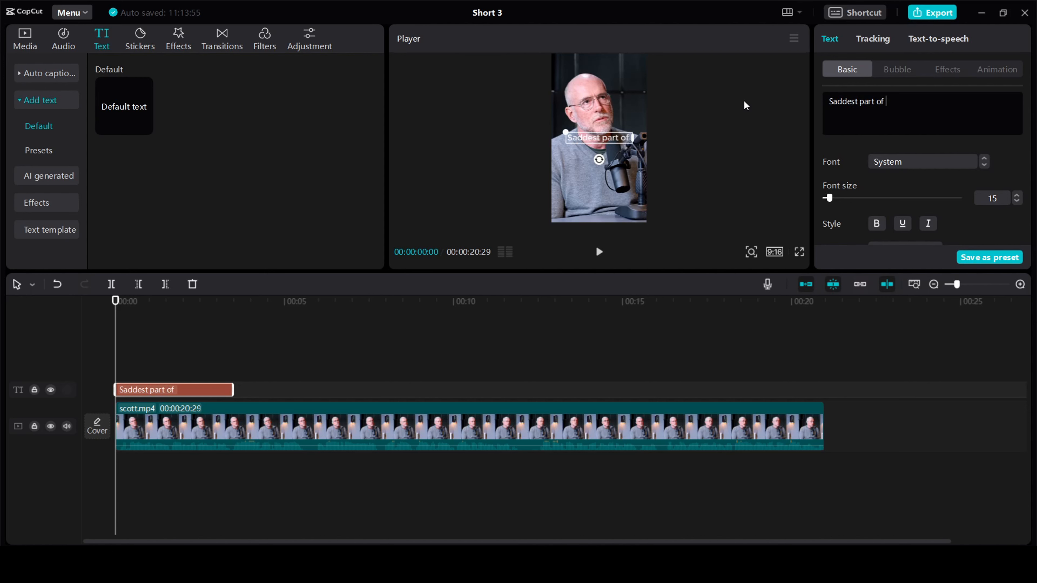
Step: Set the "Saddest part of" font to Sovereign and scale the text to span the frame width across the speaker's chest
left_click(919, 162)
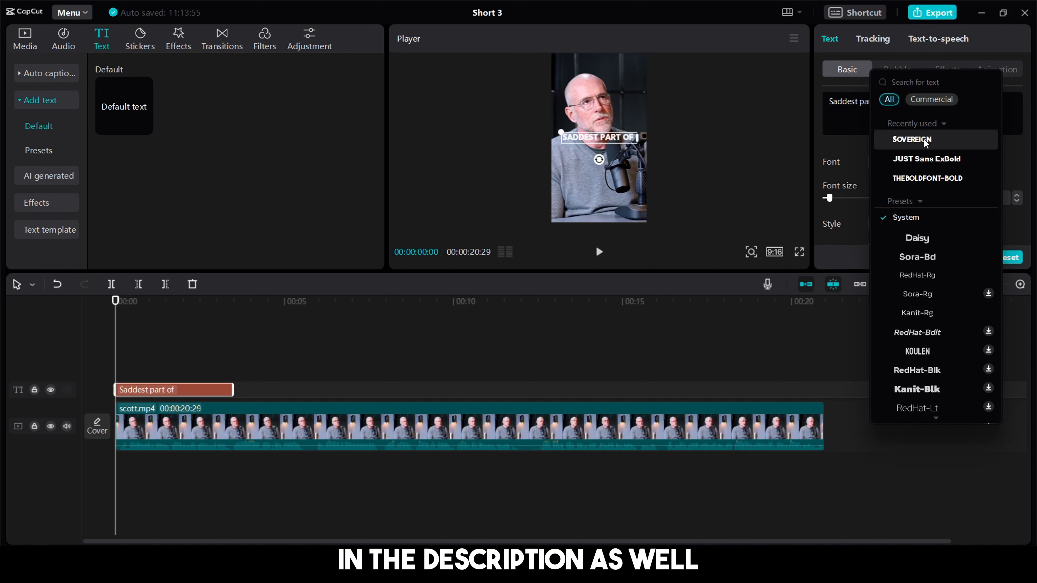
left_click(925, 141)
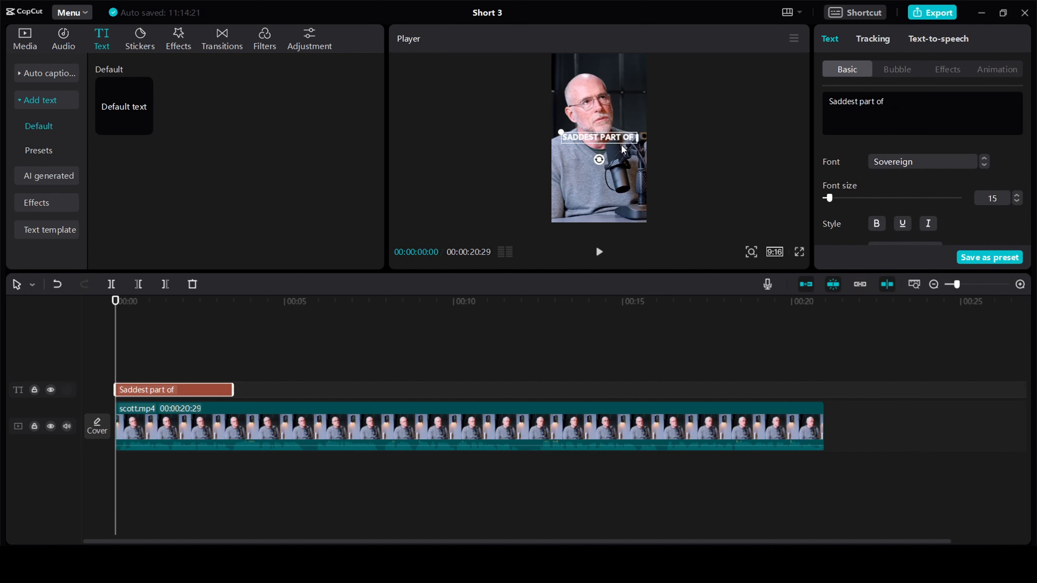
left_click_drag(591, 147, 542, 131)
left_click_drag(601, 141, 601, 145)
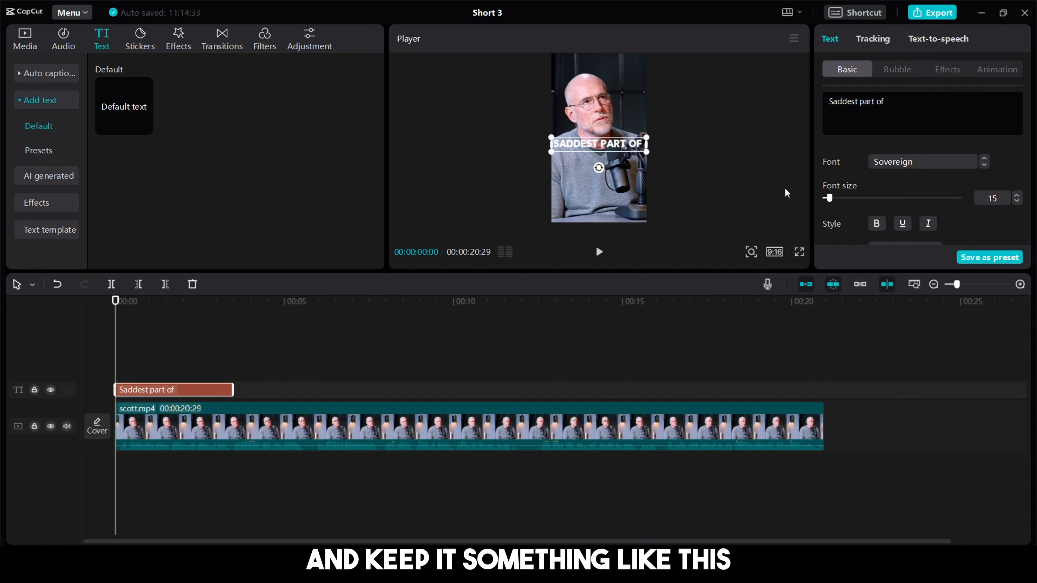
Step: Enable the shadow on the "Saddest part of" text and open its animation settings
scroll(875, 195, "down", 3)
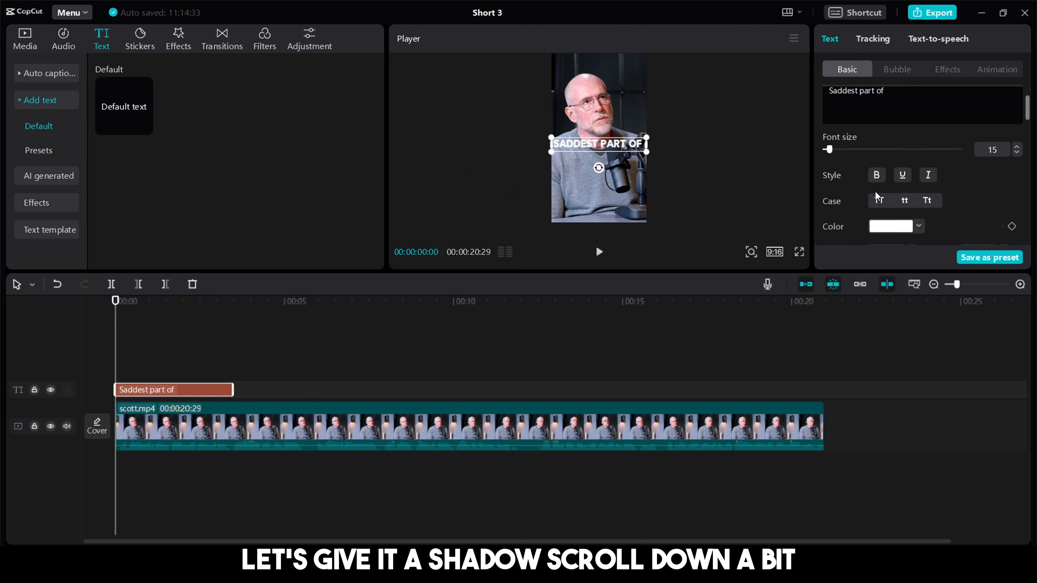
scroll(876, 196, "down", 10)
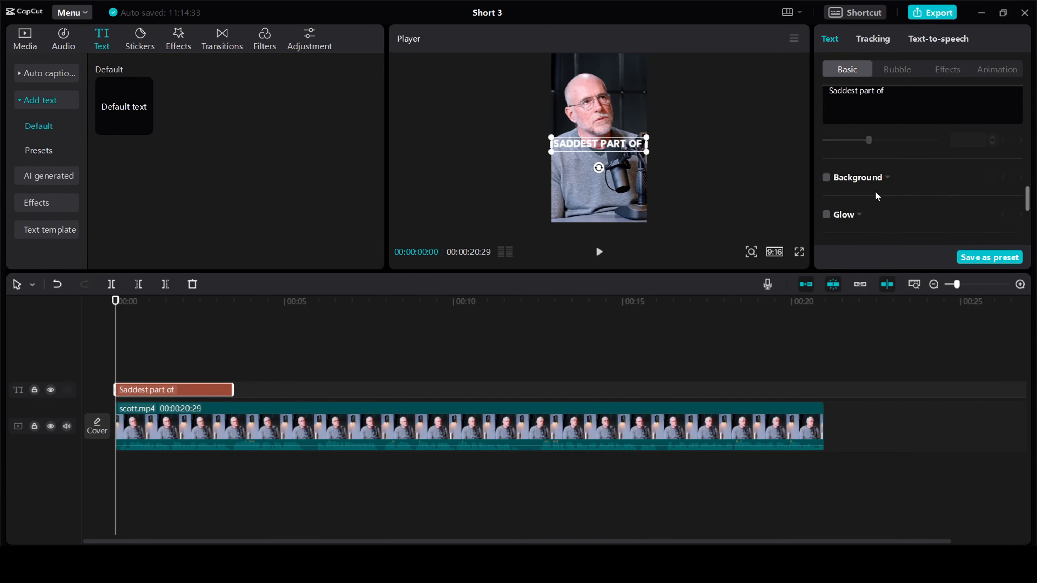
scroll(875, 196, "down", 2)
left_click(826, 194)
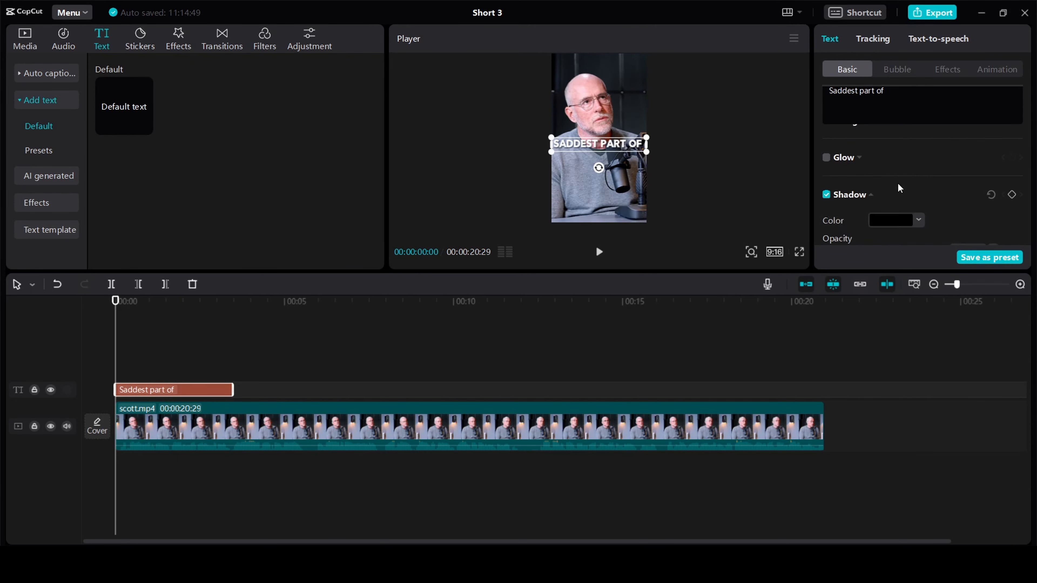
scroll(908, 186, "down", 3)
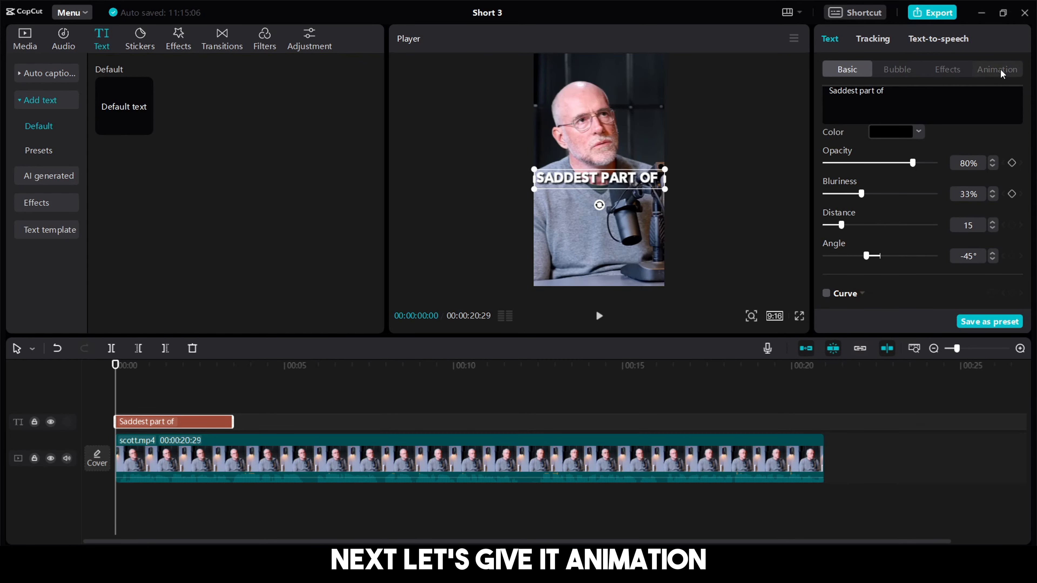
left_click(999, 69)
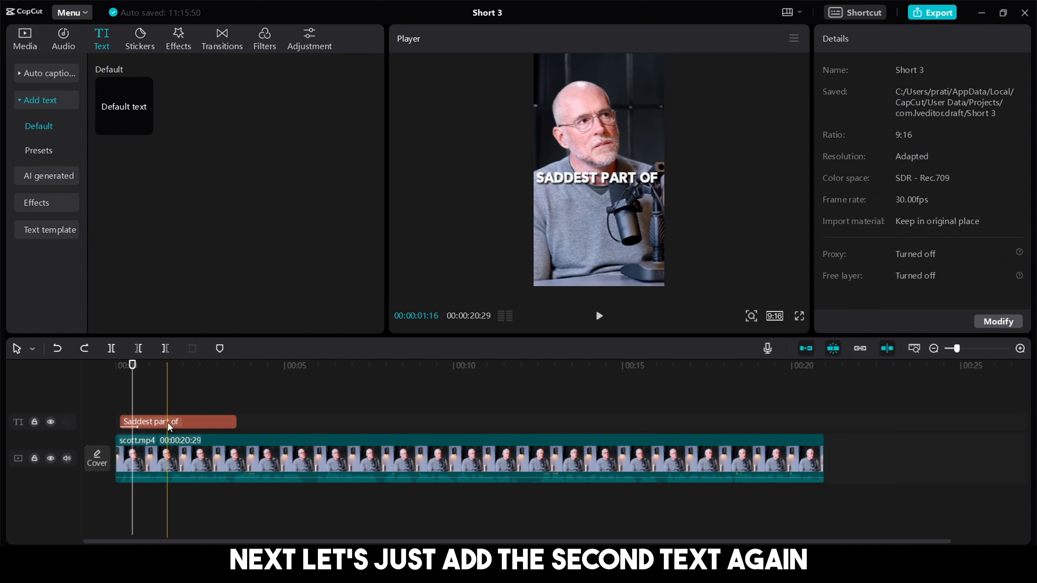
Step: Duplicate the "Saddest part of" clip onto the track above and place the copy directly below the original line in the frame
left_click(171, 424)
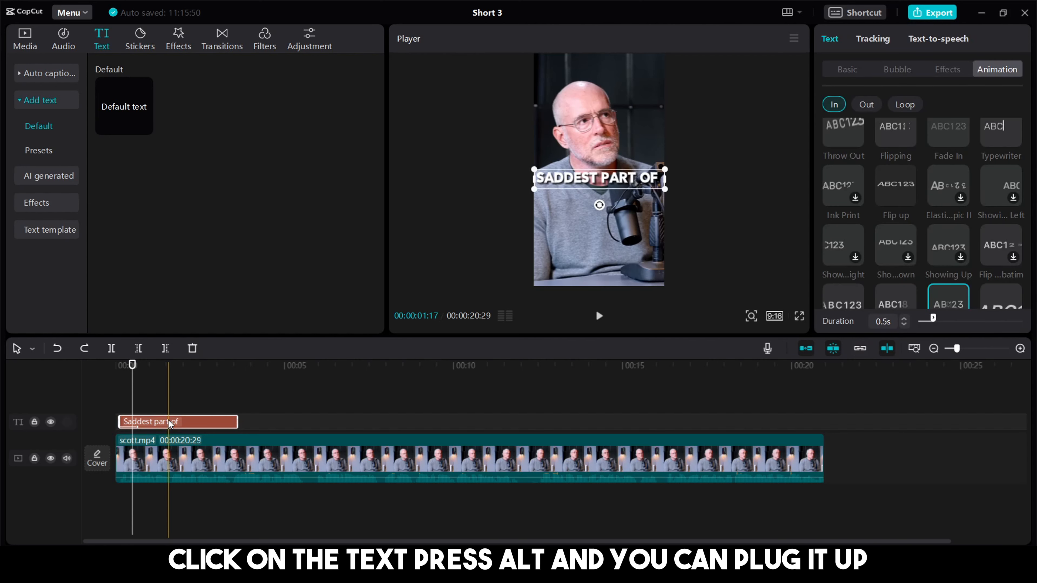
left_click_drag(170, 425, 172, 408)
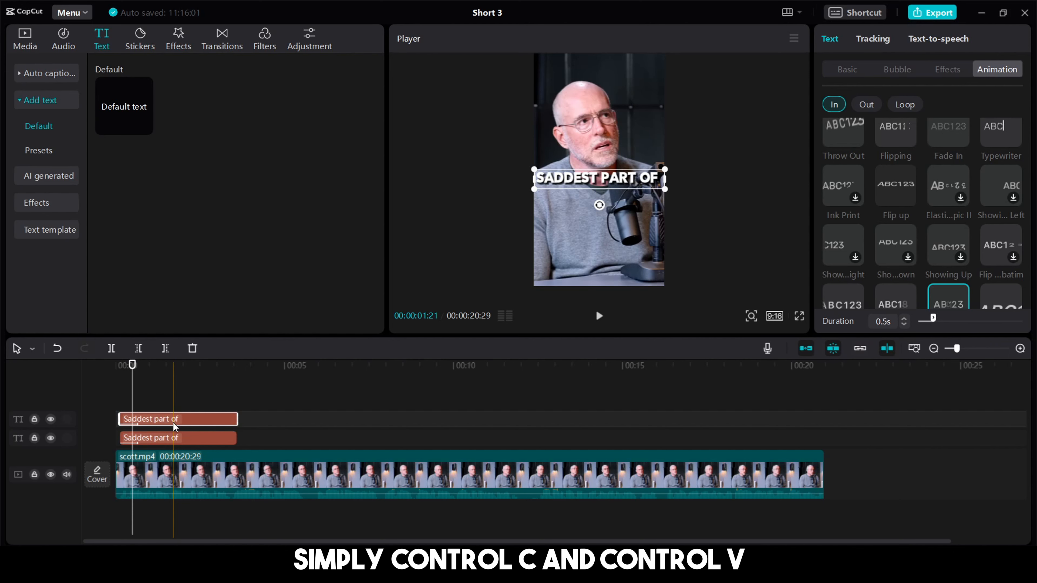
left_click_drag(600, 182, 602, 198)
Step: Replace the duplicated title's wording with "your life"
left_click(846, 69)
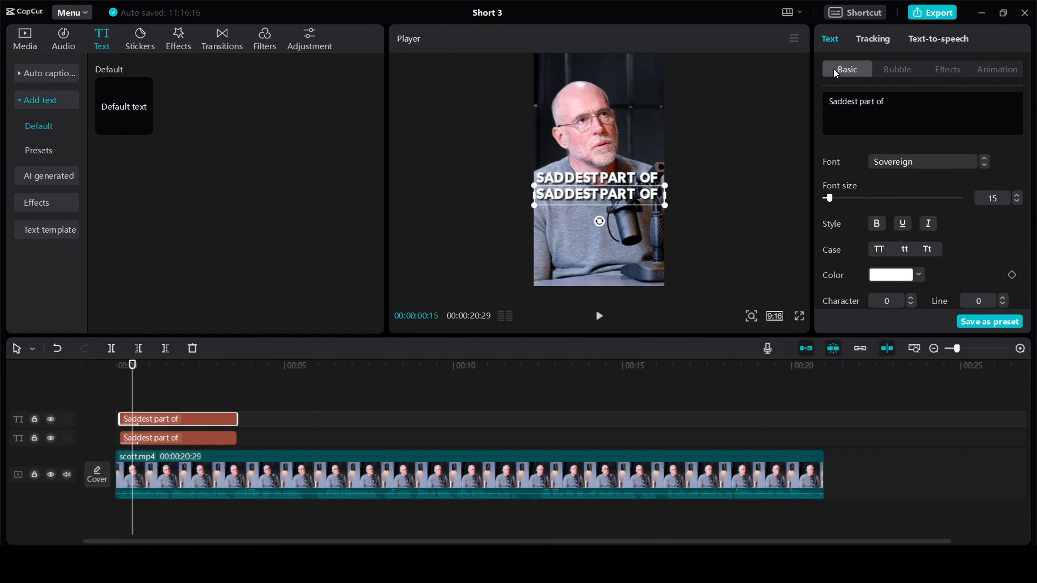
key("ctrl+a")
type("your life")
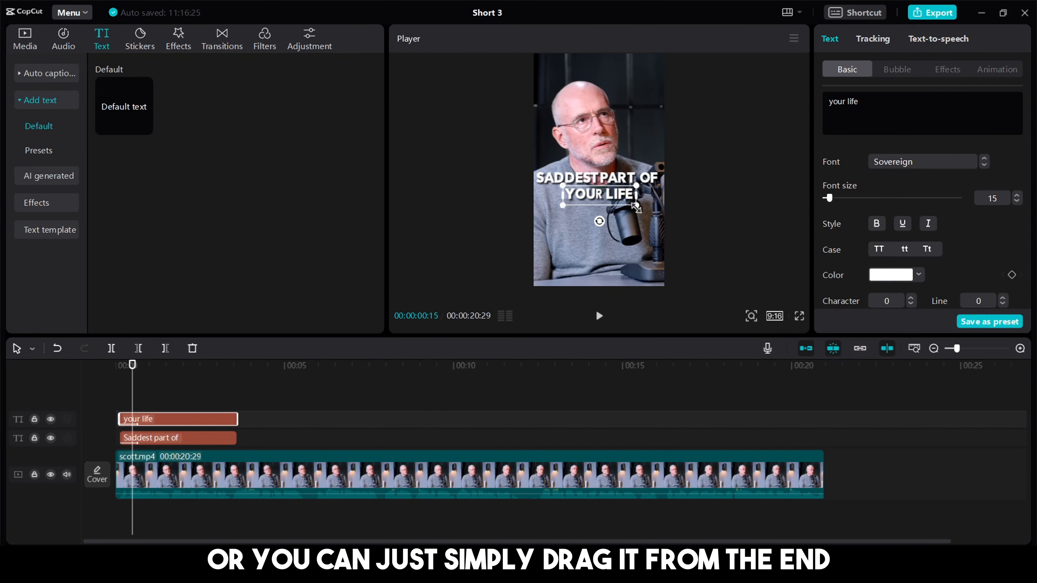
Step: Enlarge the "your life" text to match the width of the line above and align it beneath that line
left_click_drag(637, 206, 670, 225)
scroll(701, 240, "up", 5)
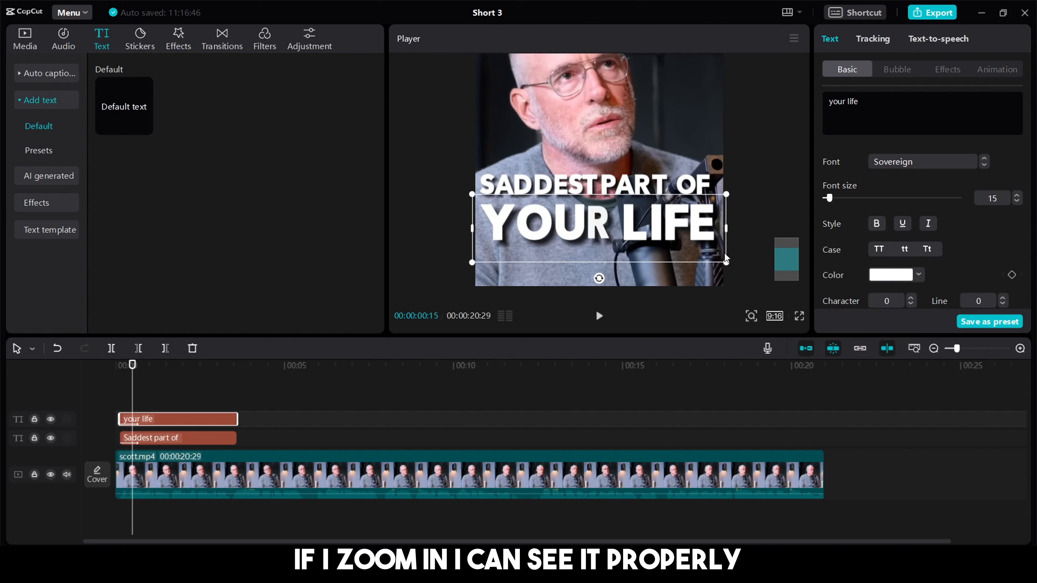
left_click_drag(725, 261, 724, 262)
left_click_drag(624, 233, 619, 229)
Step: Apply the Typewriter In animation to the "your life" text with a duration of 1.0 s
left_click(997, 69)
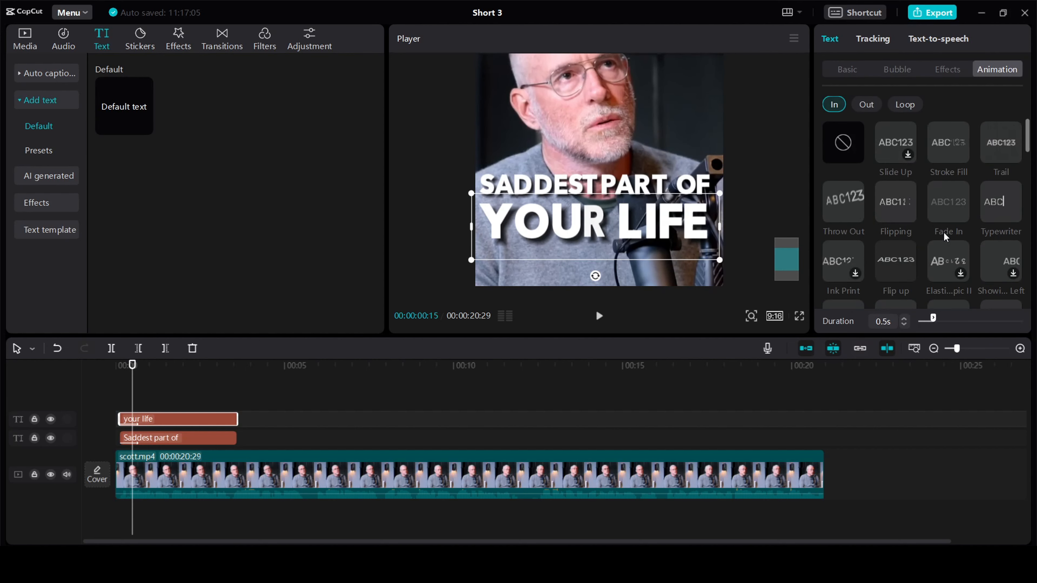
left_click(1001, 202)
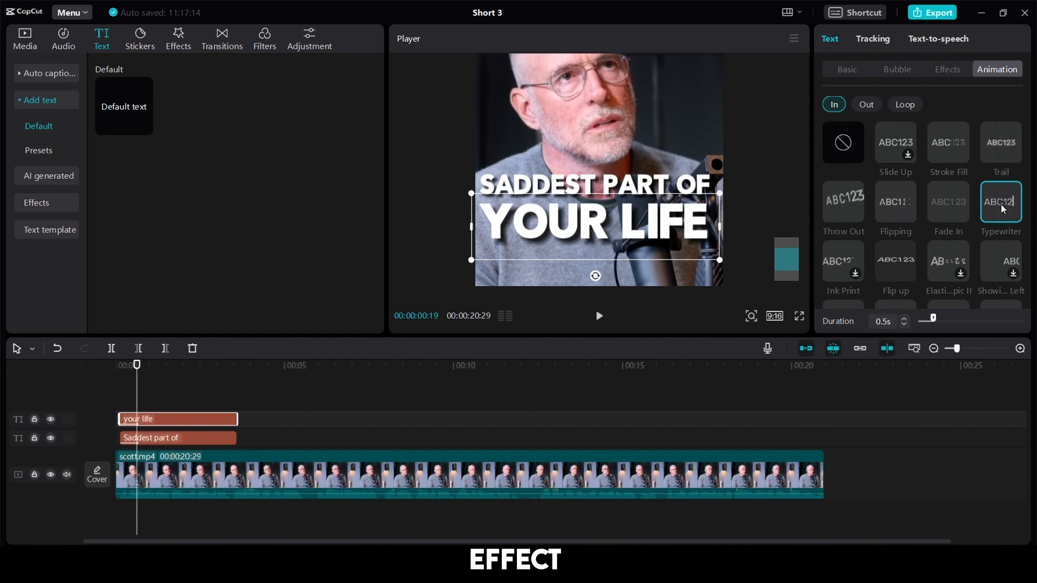
left_click_drag(933, 319, 949, 323)
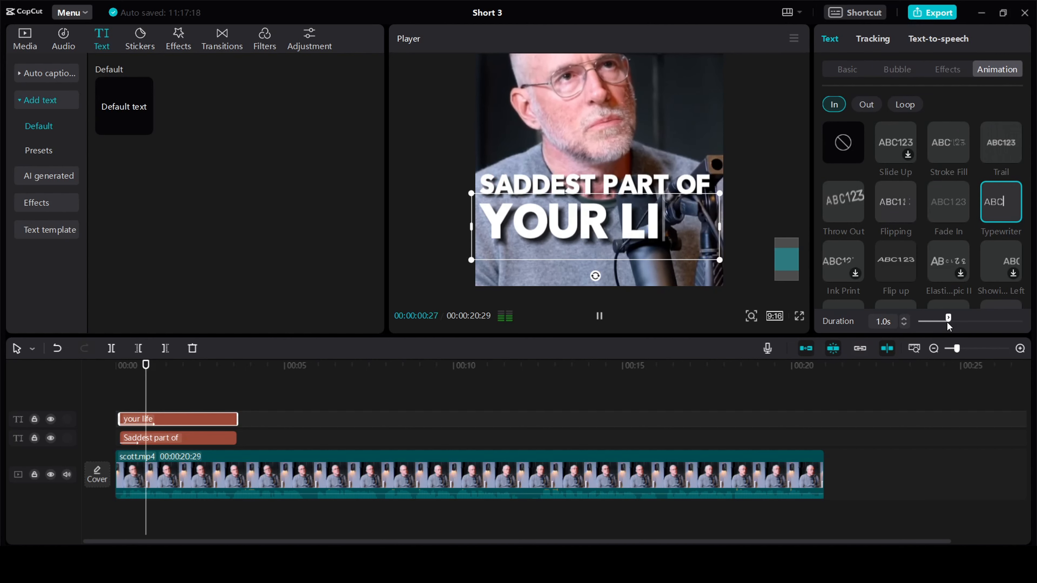
Step: Change the "your life" text color to red
left_click(847, 69)
scroll(925, 236, "down", 1)
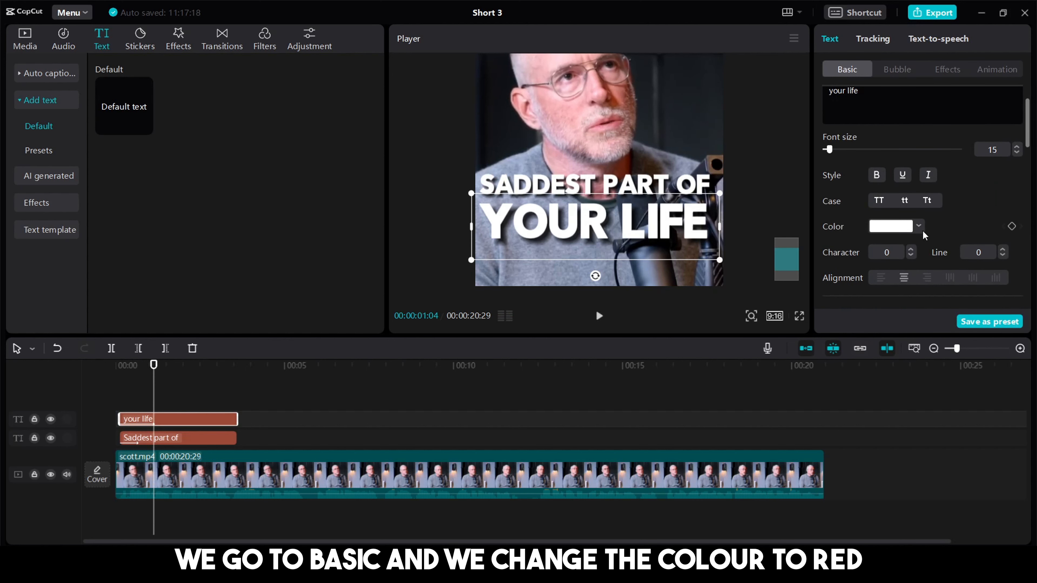
left_click(919, 226)
left_click(888, 248)
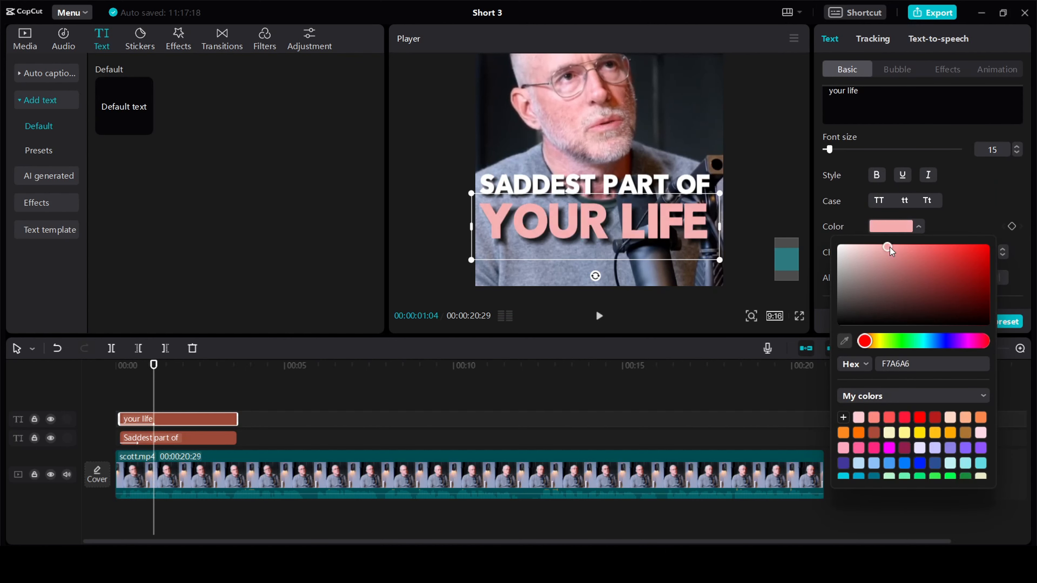
left_click_drag(891, 250, 948, 245)
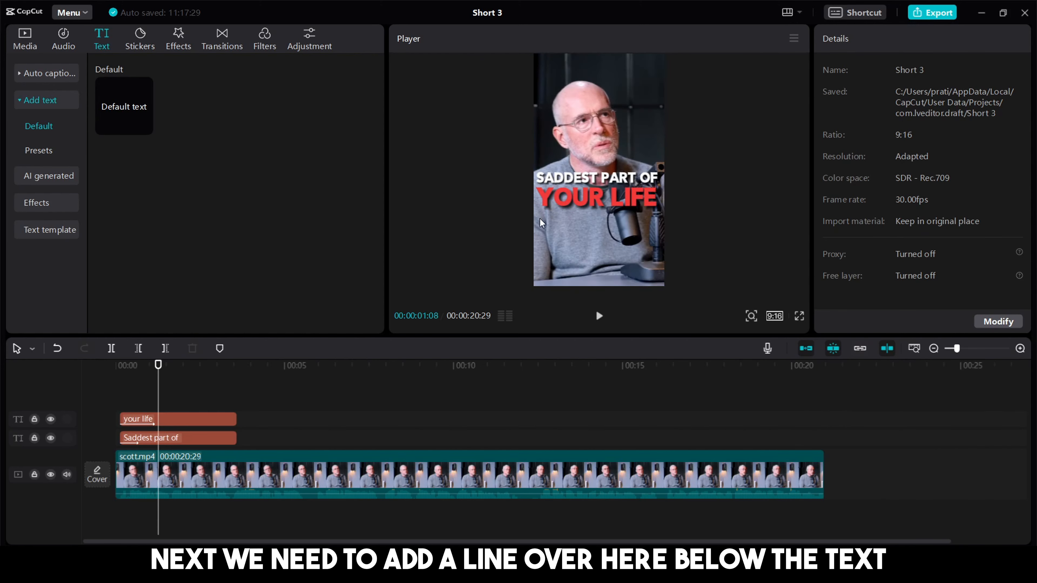
Step: Search the sticker library for "line"
left_click(179, 43)
left_click(140, 41)
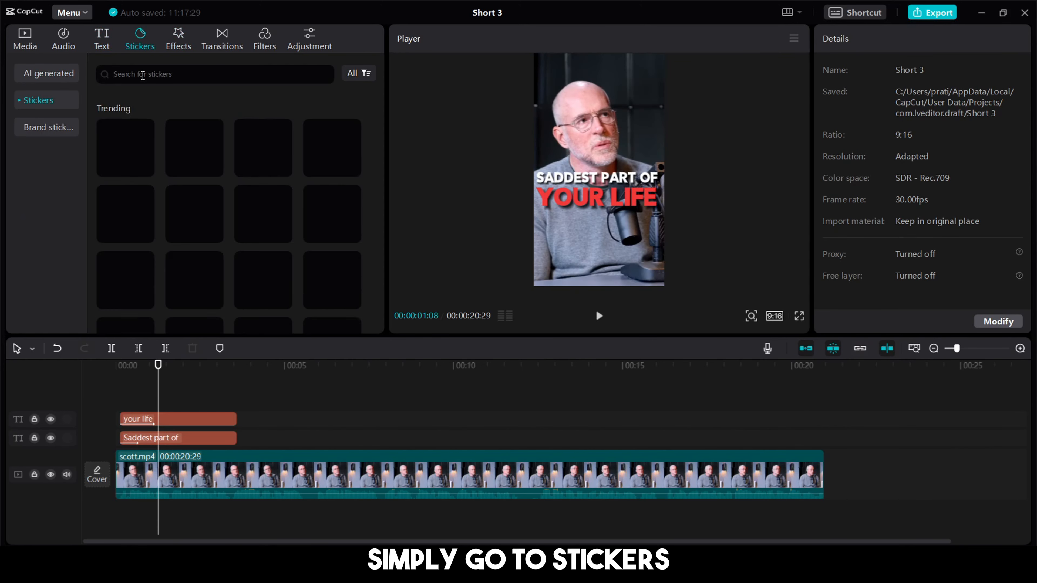
left_click(136, 75)
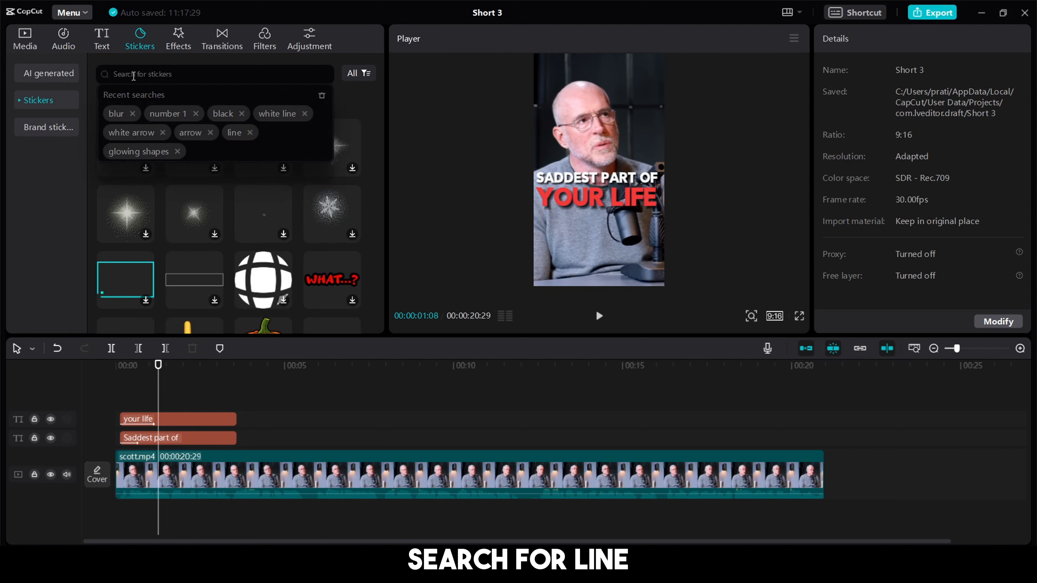
type("lin")
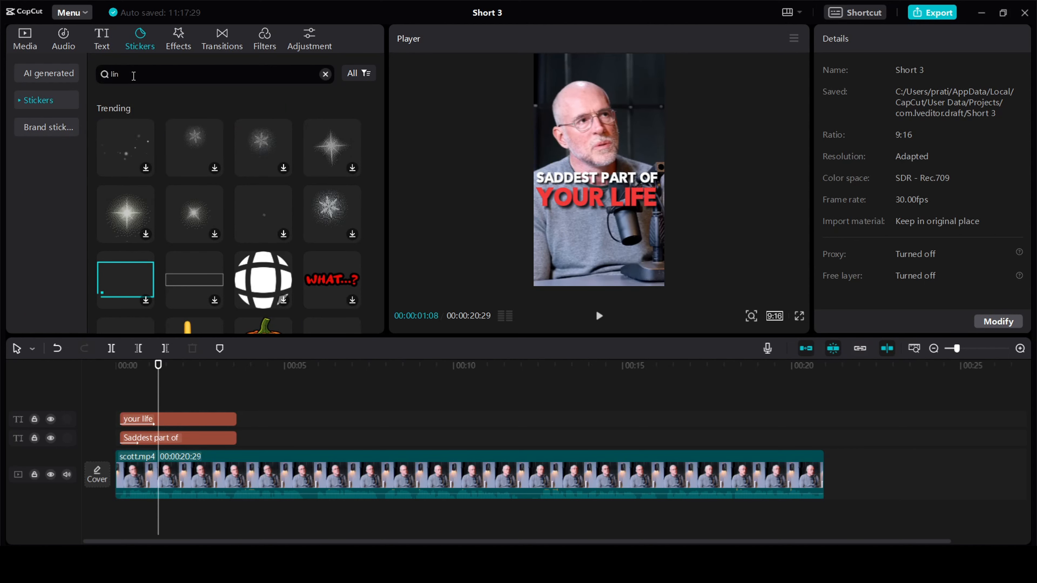
type("e")
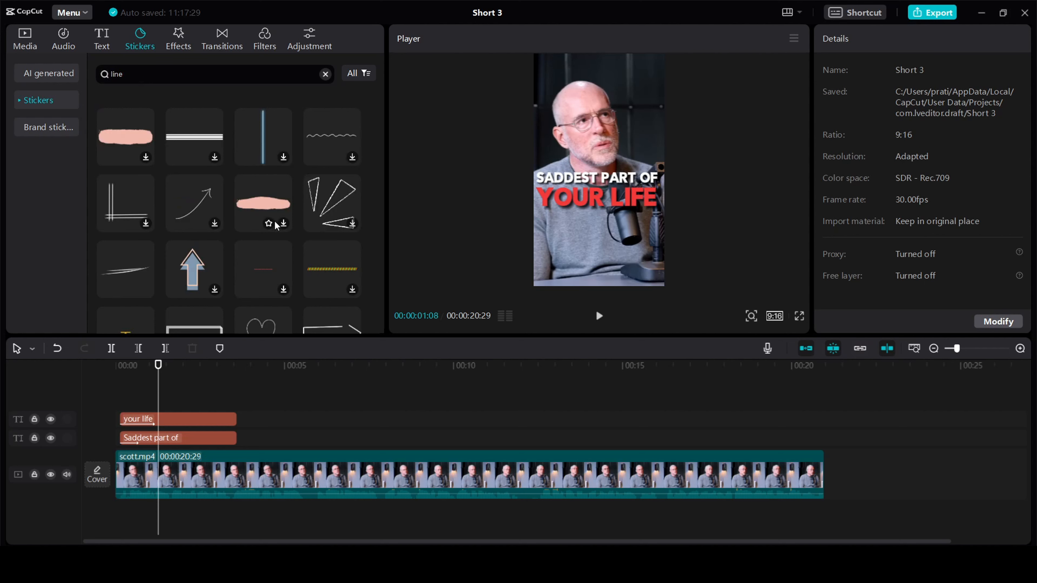
Step: Add the white brush-stroke line sticker on a track above the titles and position it as an underline below "YOUR LIFE"
scroll(275, 227, "down", 3)
scroll(276, 227, "down", 2)
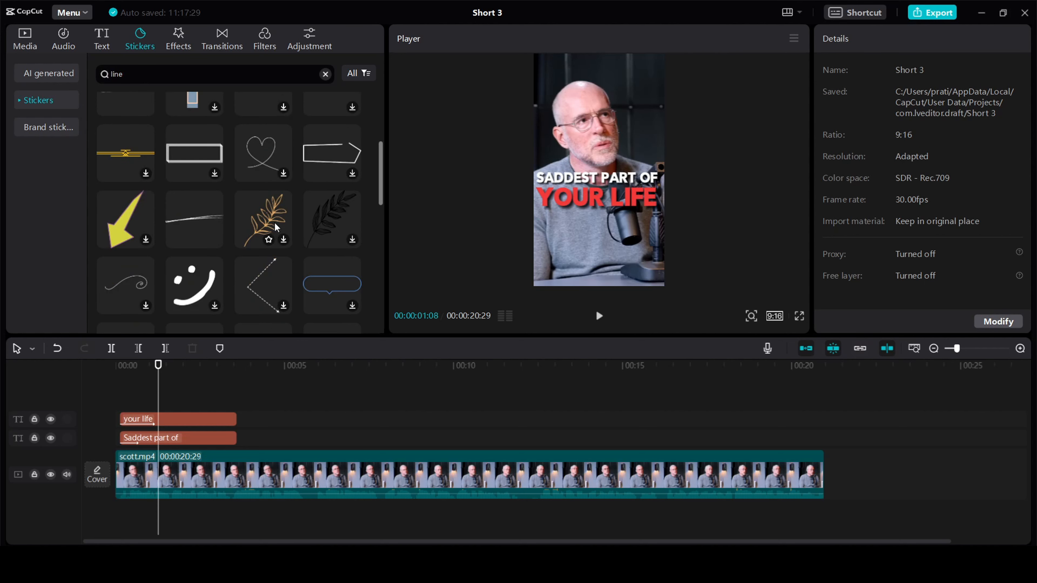
left_click_drag(201, 222, 136, 414)
left_click_drag(625, 212, 624, 211)
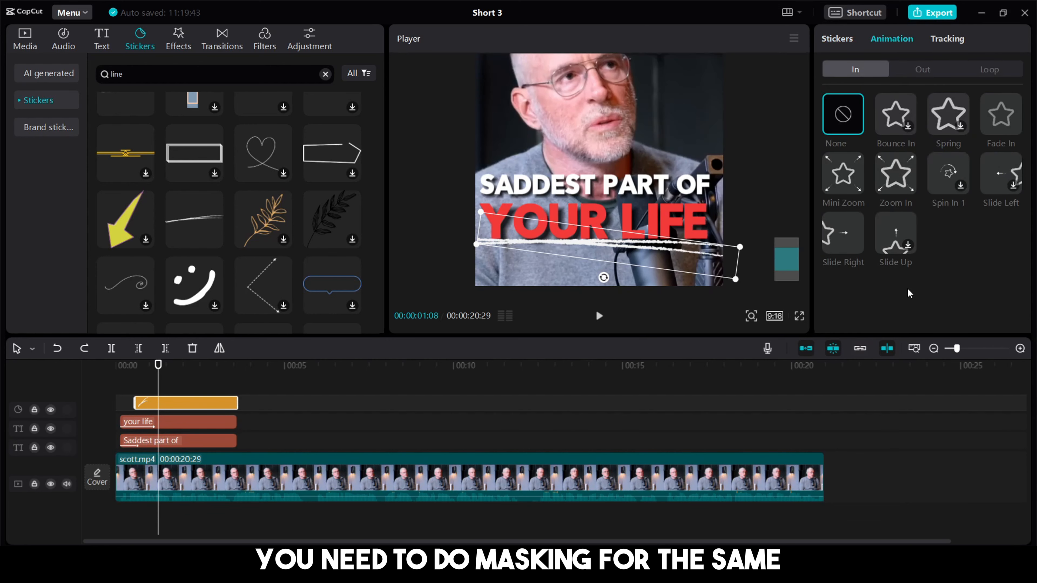
Step: Convert the underline sticker into a compound clip
right_click(184, 408)
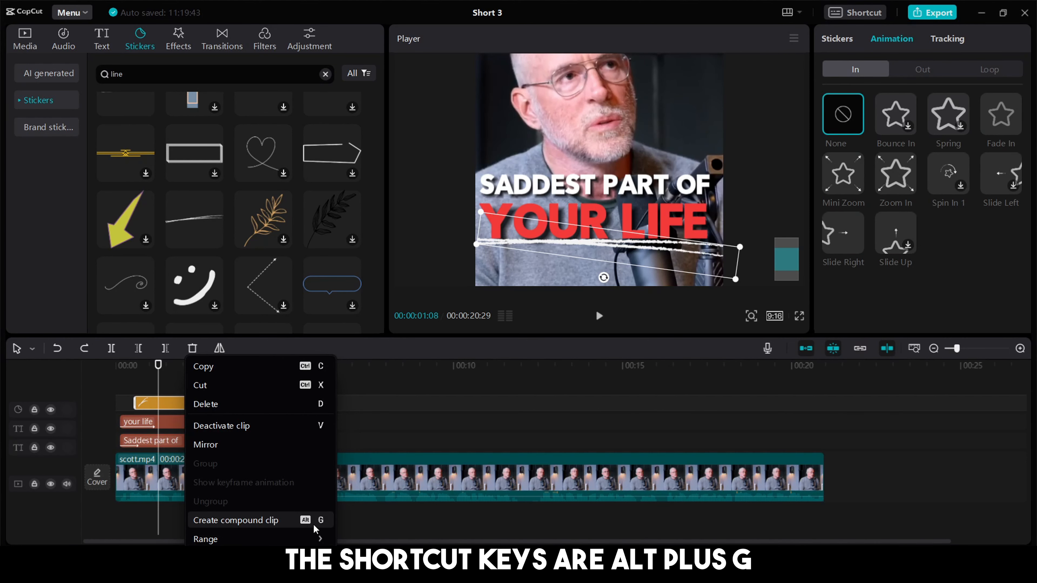
left_click(155, 404)
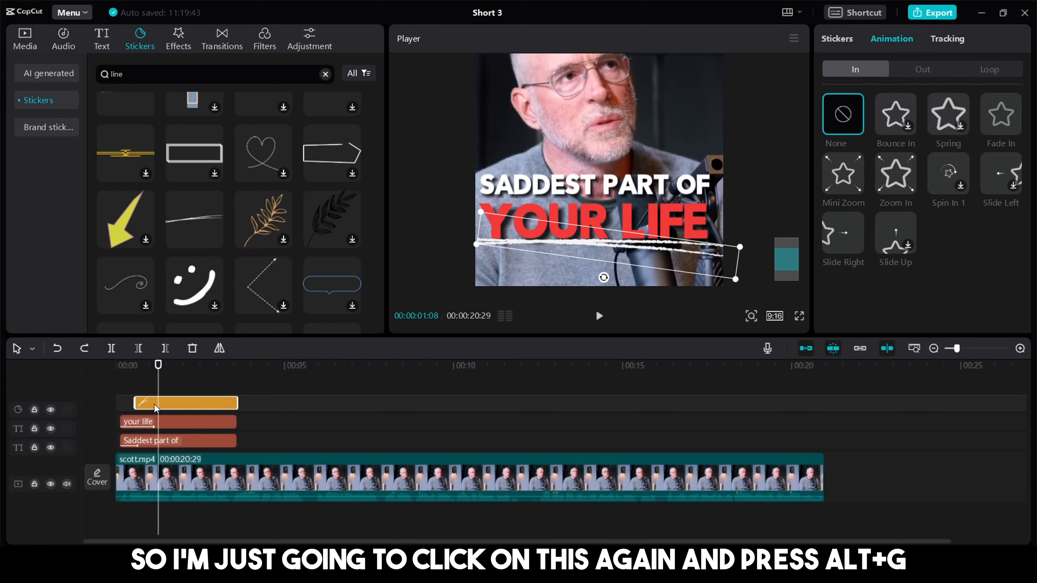
key("alt+g")
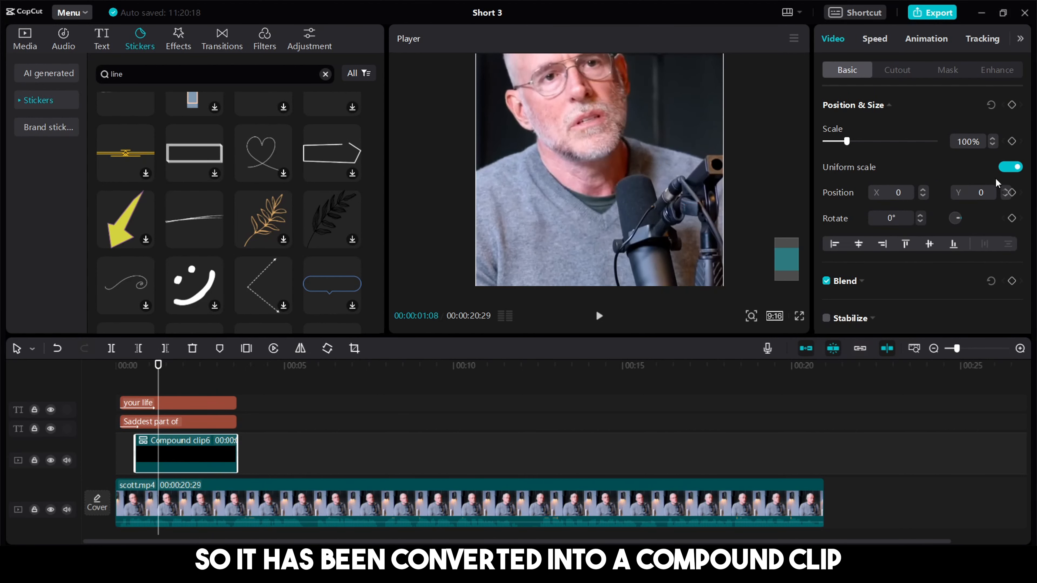
Step: Apply a Horizontal mask to the underline compound clip, rotated -90° and moved to the line's left end, with feather 7
left_click(947, 70)
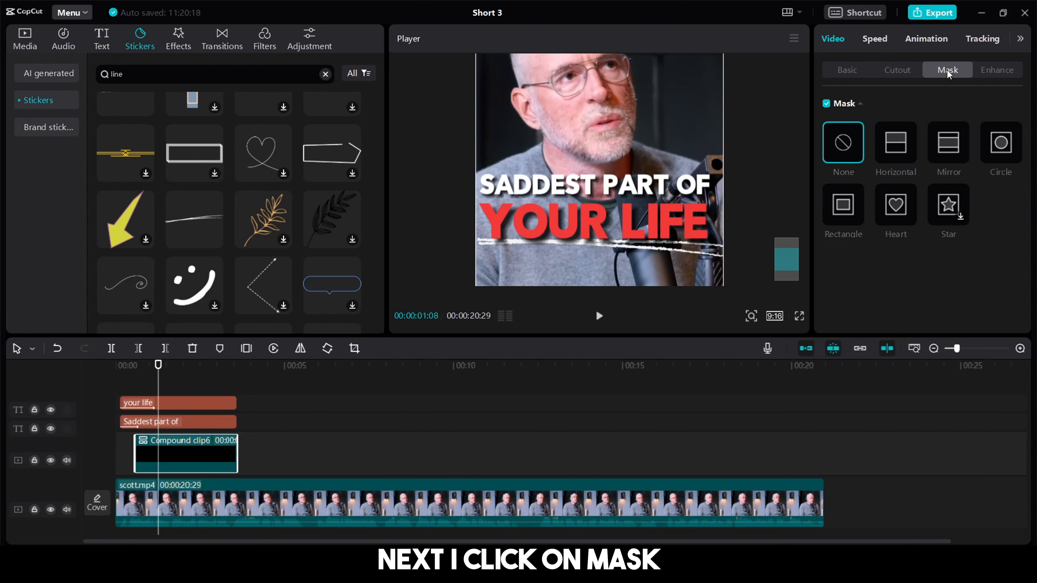
left_click(899, 161)
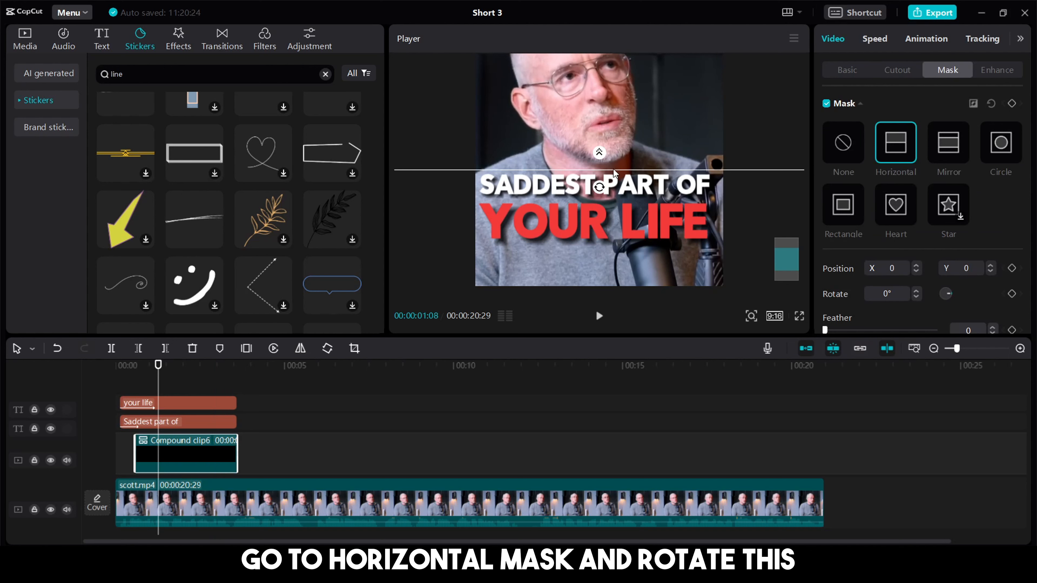
left_click_drag(599, 186, 661, 173)
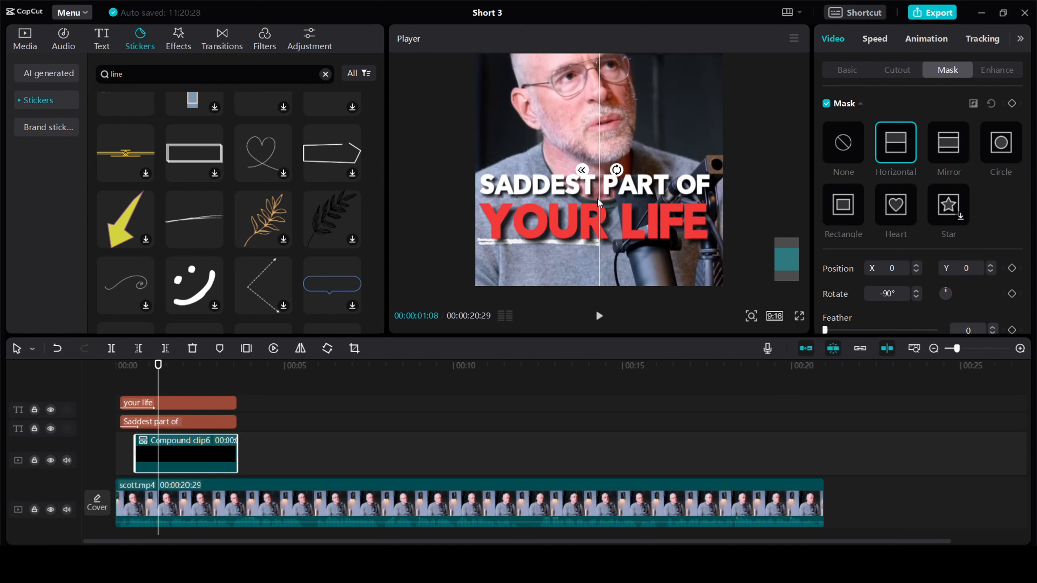
left_click_drag(599, 203, 474, 203)
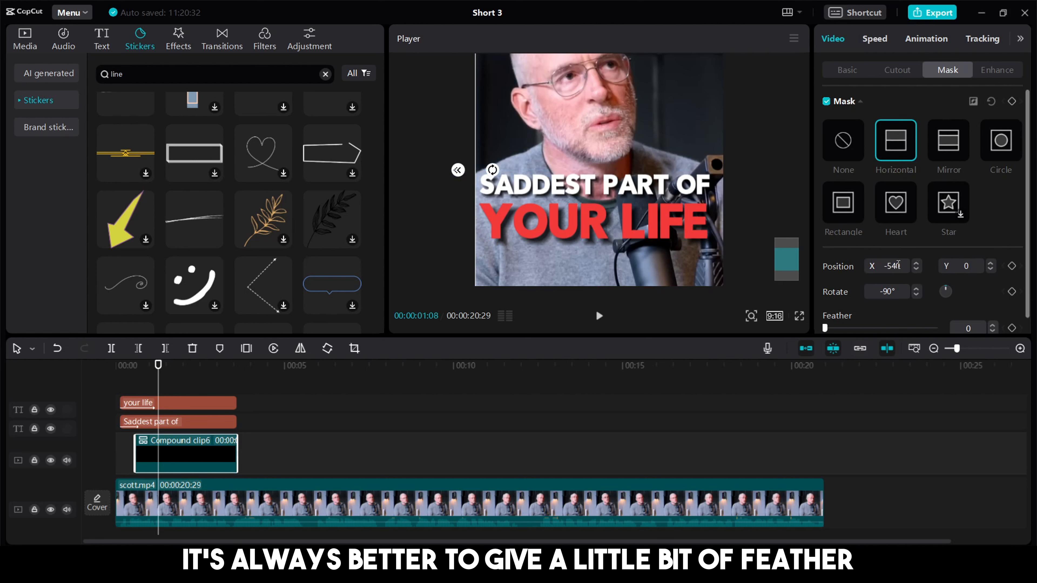
scroll(898, 265, "down", 1)
left_click_drag(824, 313, 829, 313)
Step: Move the mask to X -488 at 00:00:00:18, the start of the compound clip, and add a mask keyframe there
left_click(158, 375)
left_click_drag(157, 375, 136, 375)
left_click_drag(479, 182, 492, 182)
scroll(955, 115, "up", 1)
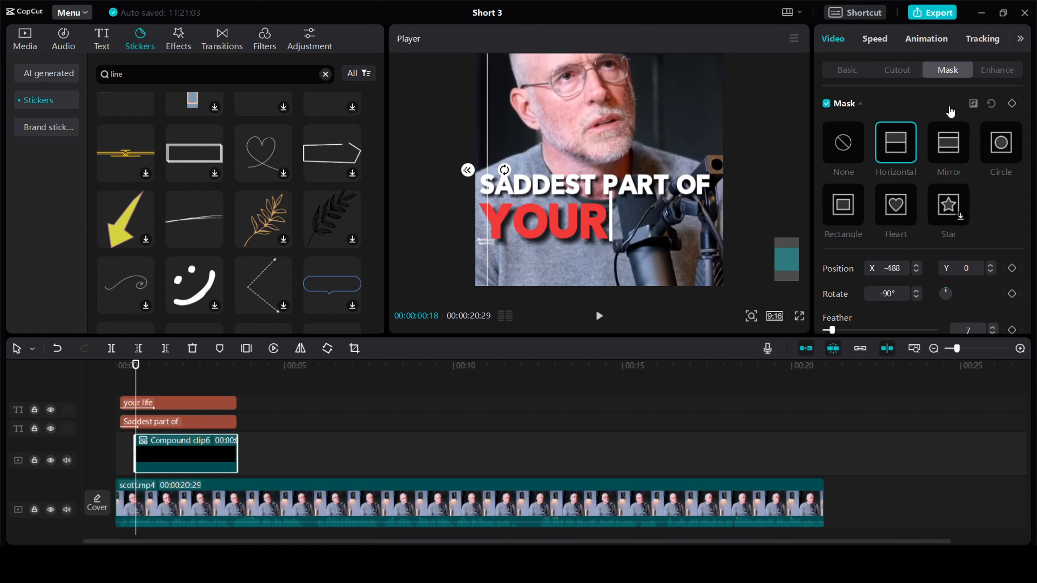
left_click(1013, 104)
Step: Add a second mask keyframe at 00:00:01:04 with the mask moved past the underline's right end, and play the reveal
left_click_drag(135, 385, 154, 385)
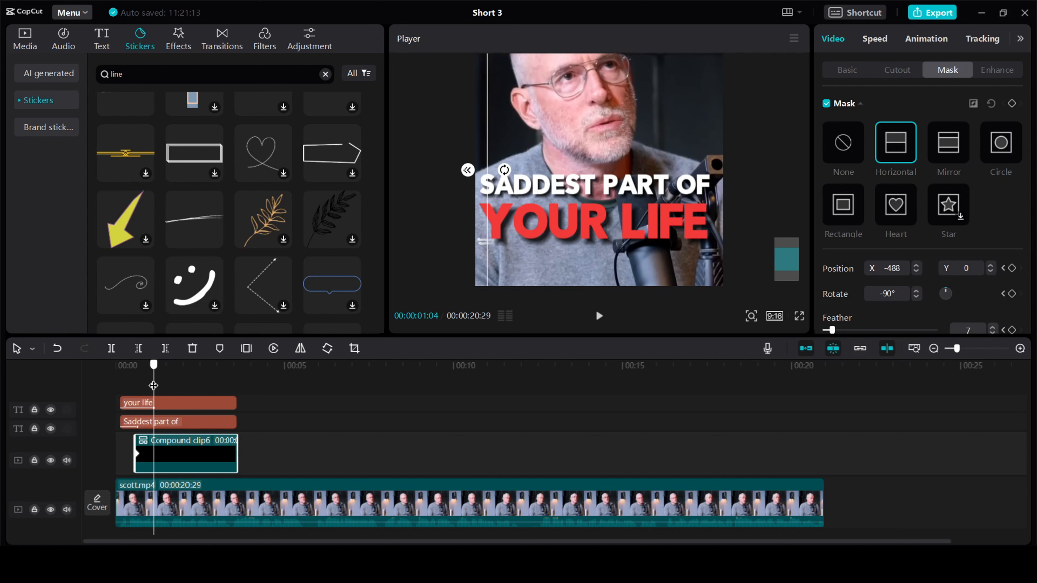
left_click(1013, 103)
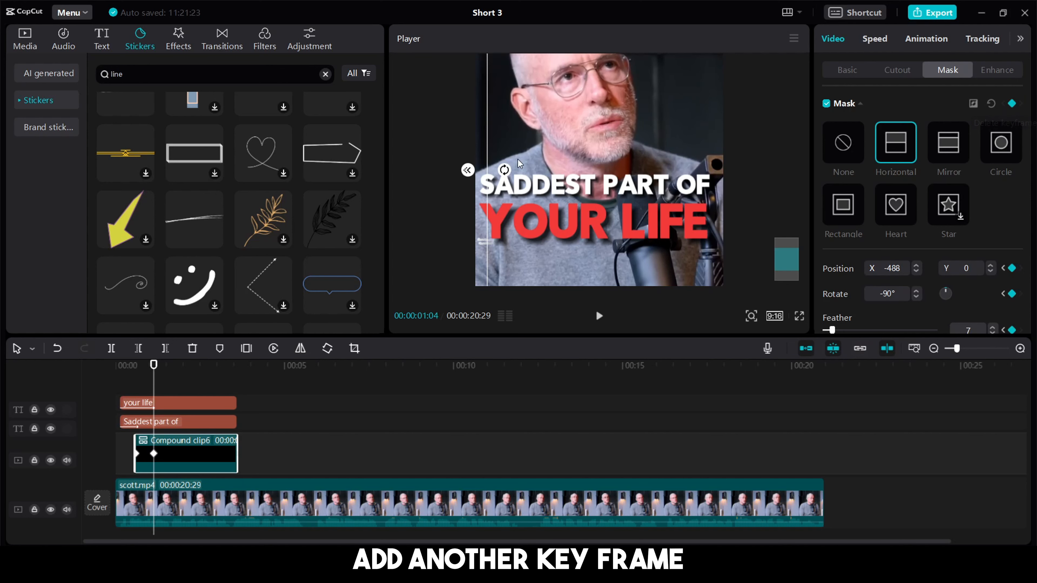
left_click_drag(492, 180, 721, 185)
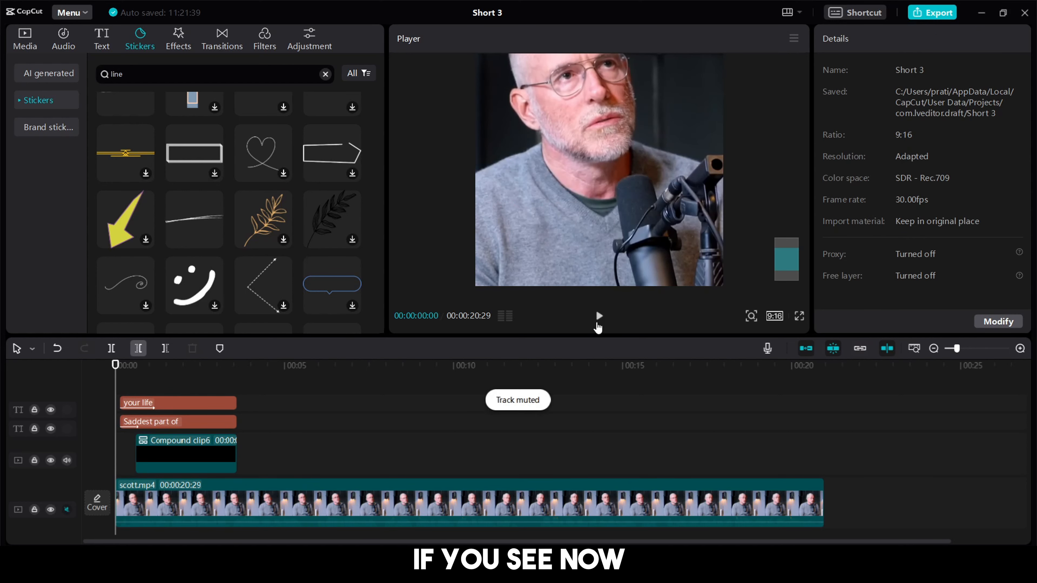
left_click(599, 315)
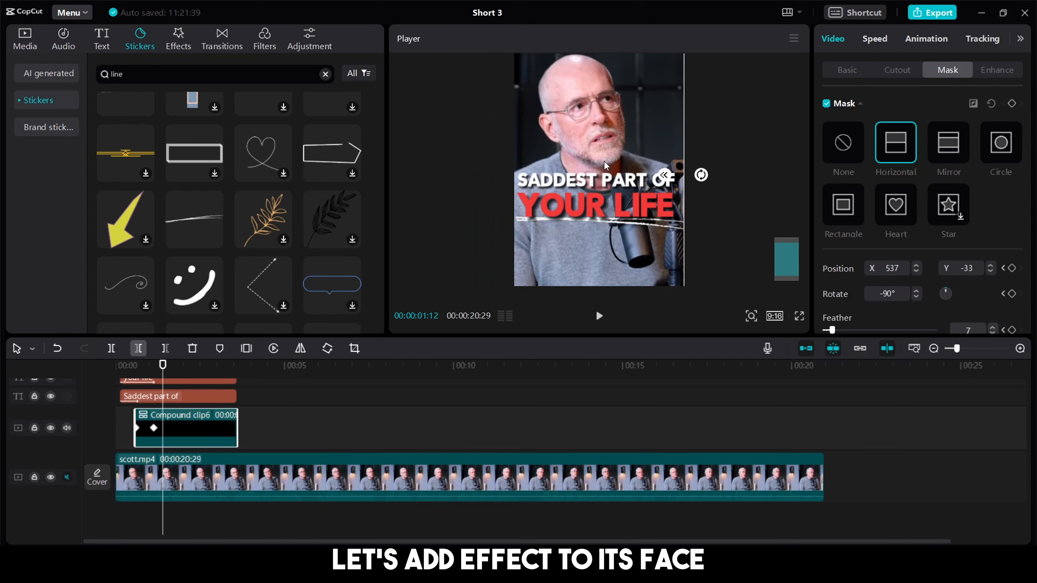
Step: Duplicate the scott.mp4 clip onto a track directly above the original and below the compound clip
left_click(263, 475)
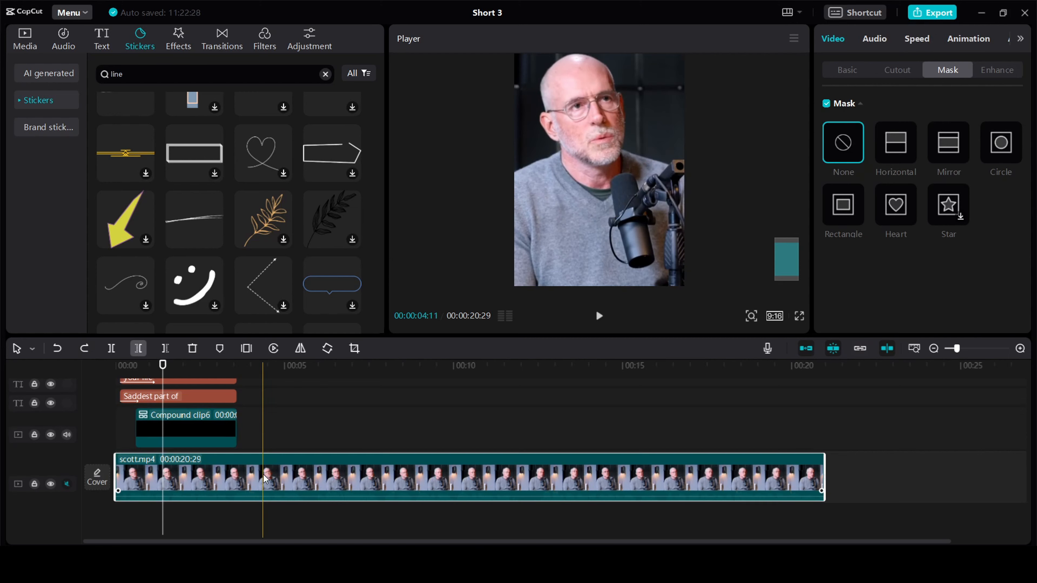
left_click_drag(263, 475, 252, 441)
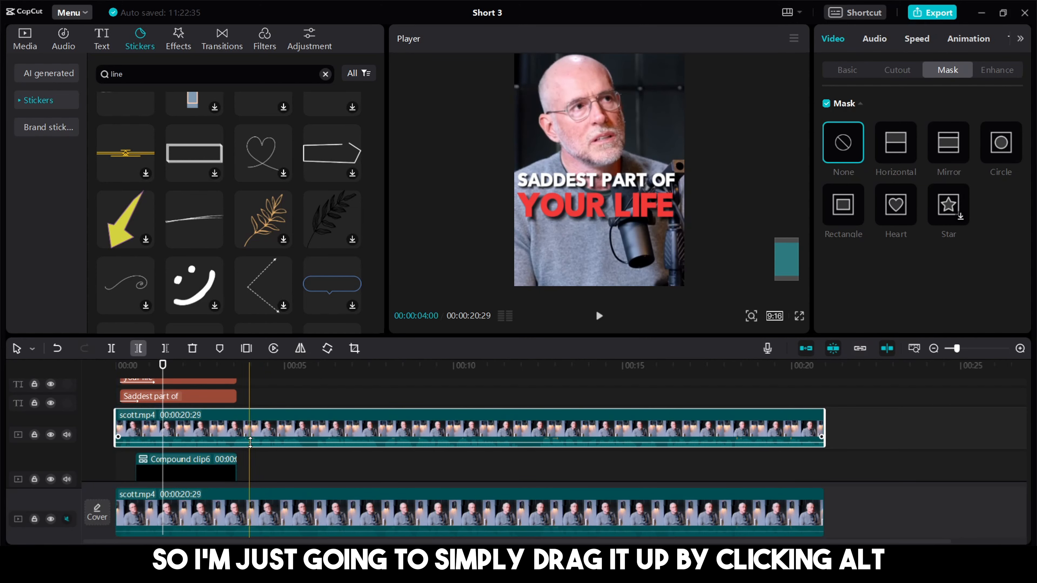
left_click_drag(190, 428, 185, 474)
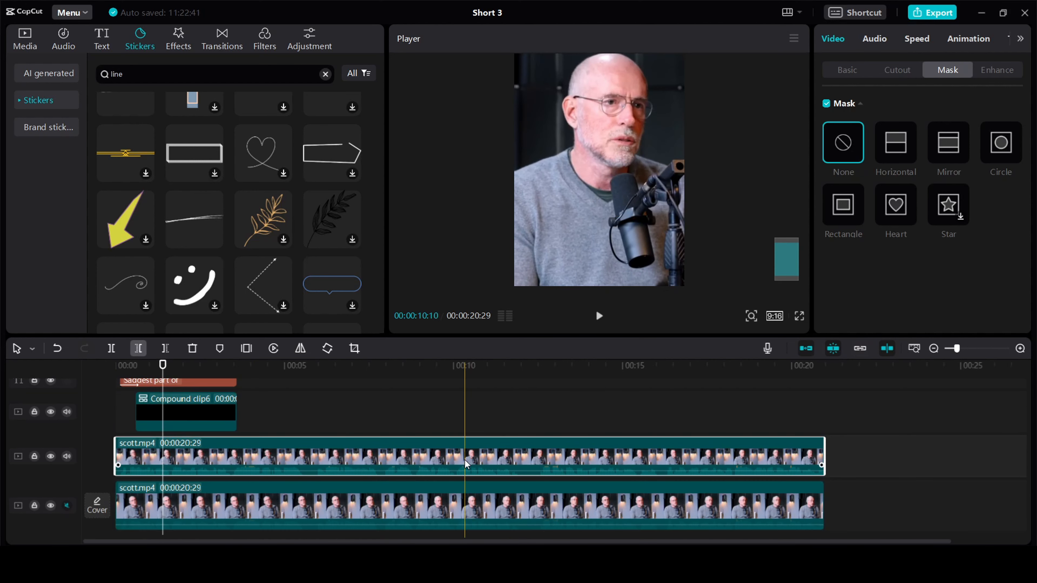
Step: Apply Auto cutout to the duplicated scott.mp4 clip and check the result with the original clip deactivated
left_click(898, 73)
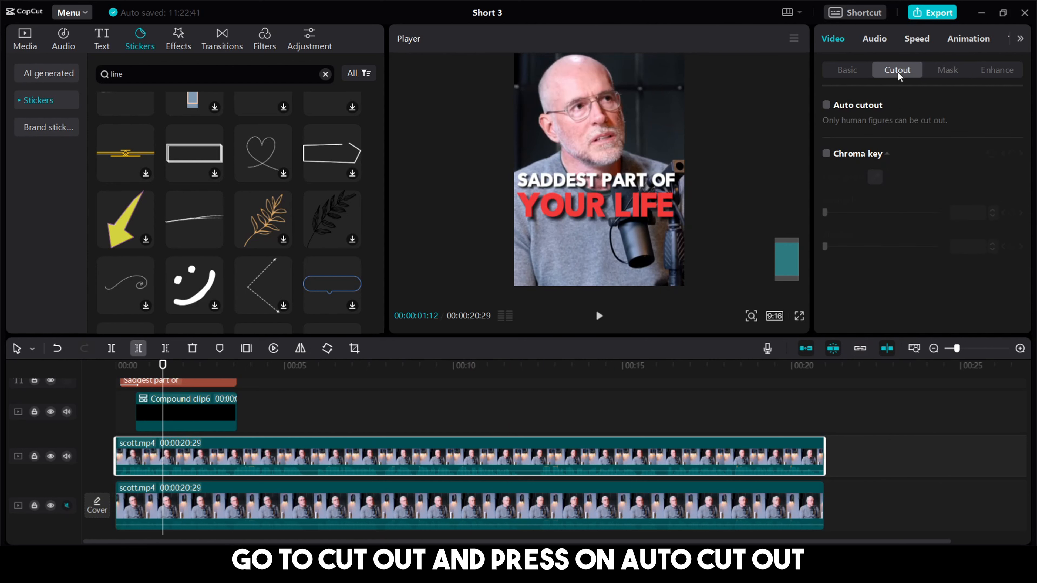
left_click(827, 106)
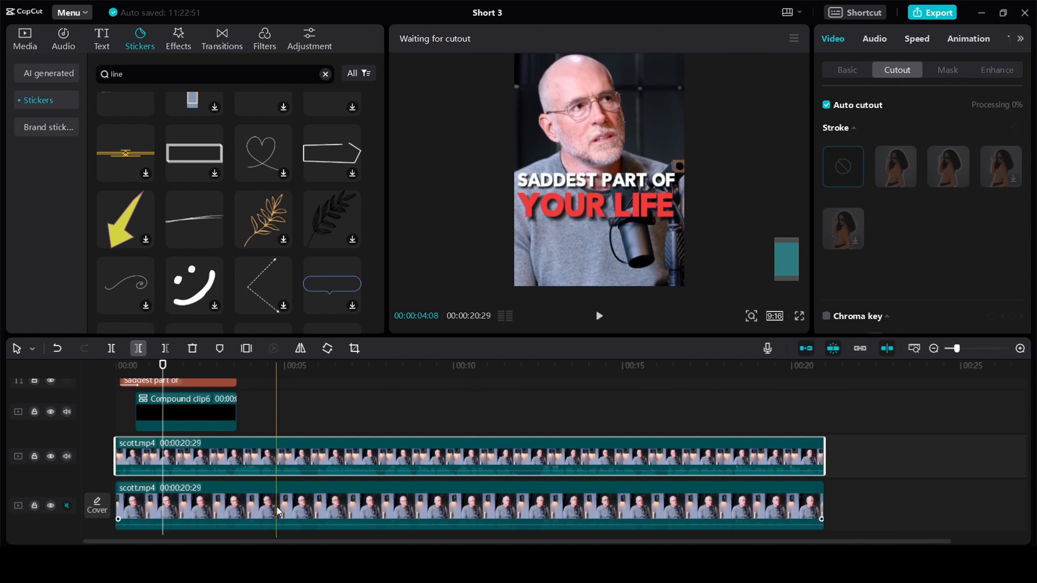
left_click(296, 505)
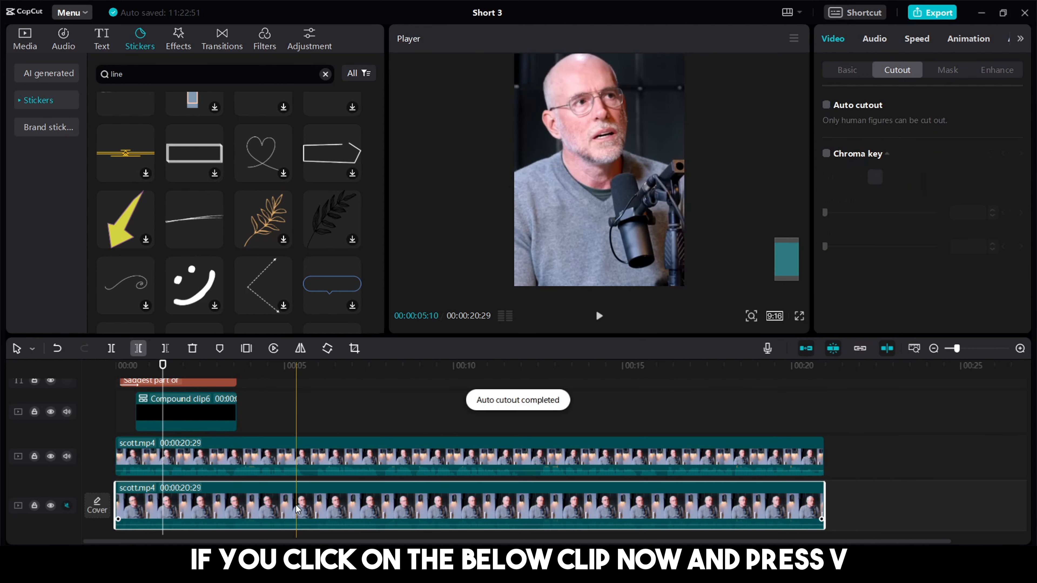
key("v")
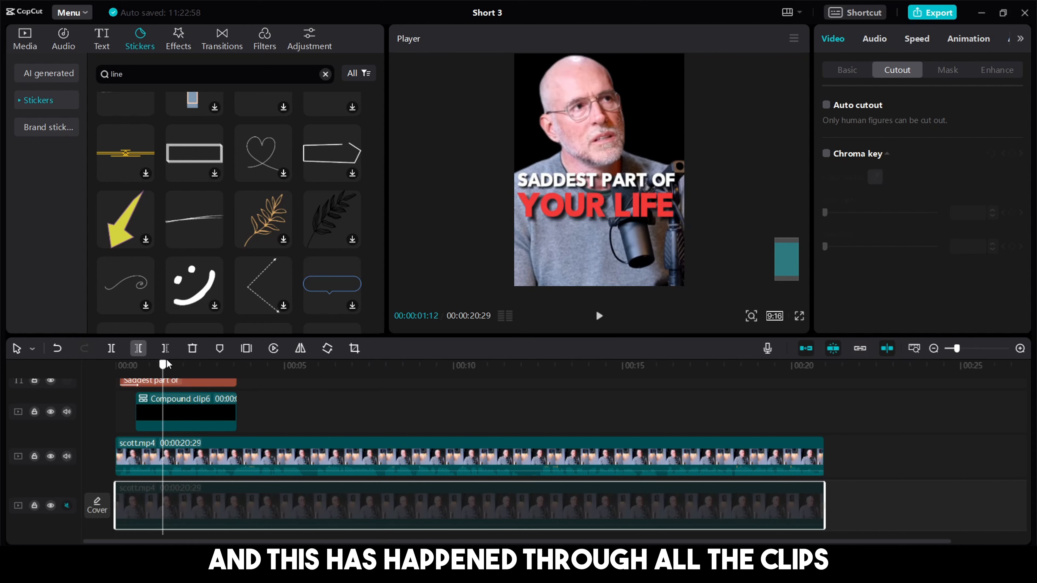
left_click_drag(167, 362, 501, 382)
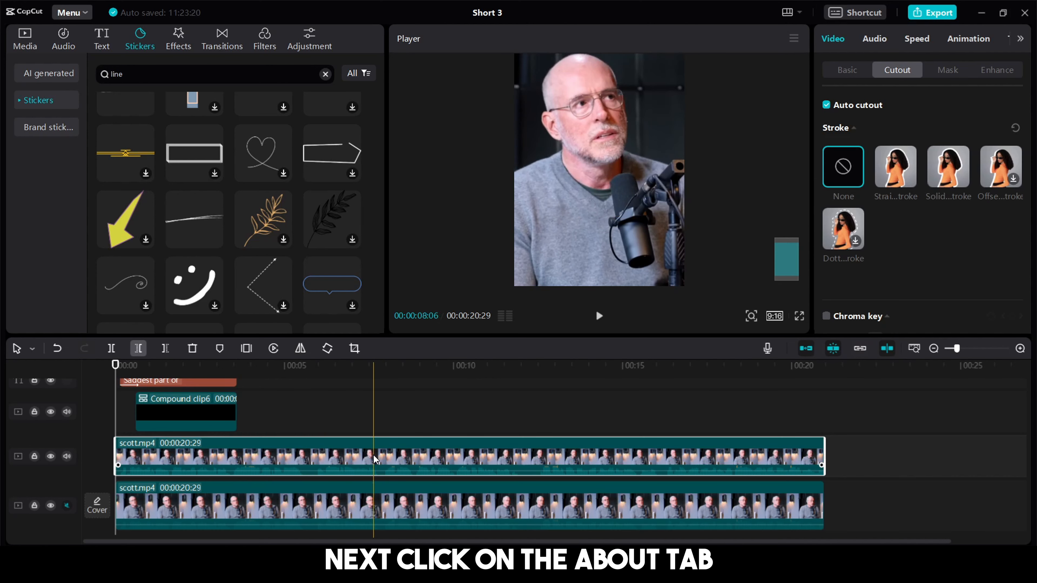
Step: Adjust the cutout clip with brightness 10, the lightness setting just above illumination at -10, and slightly more Sharpen
left_click(1020, 39)
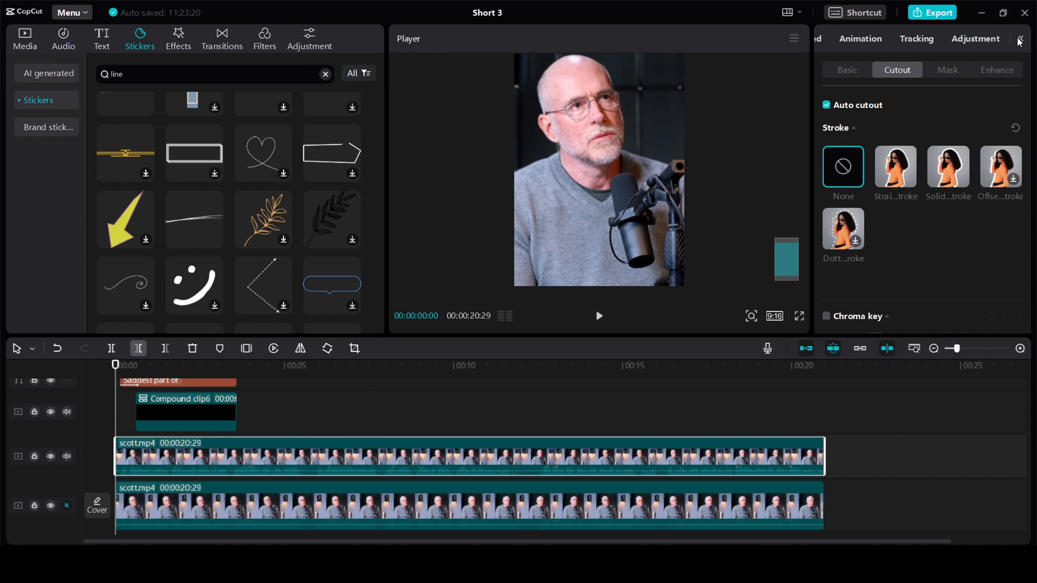
left_click(984, 35)
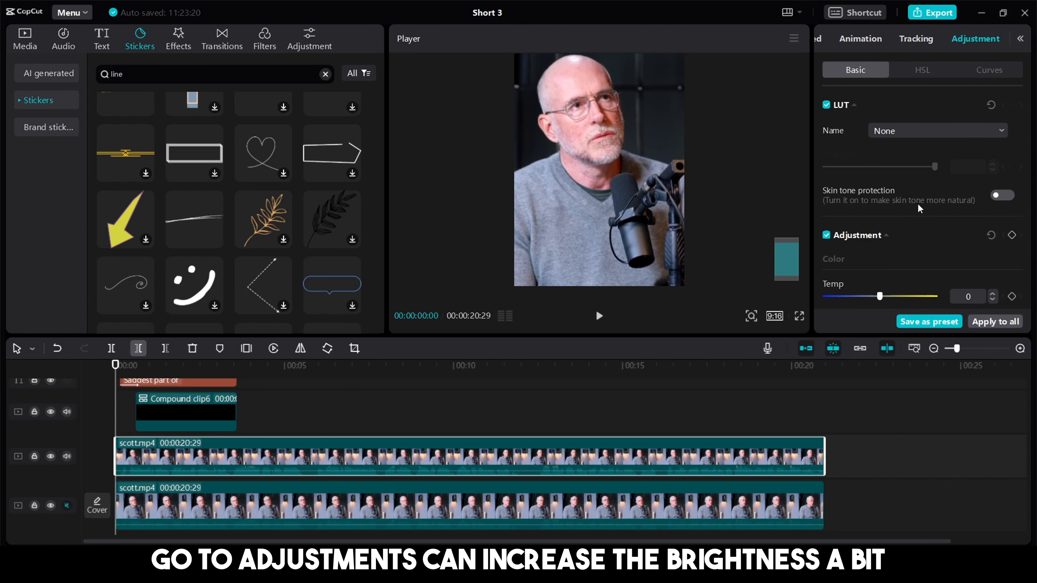
scroll(918, 203, "down", 5)
left_click_drag(880, 223, 886, 225)
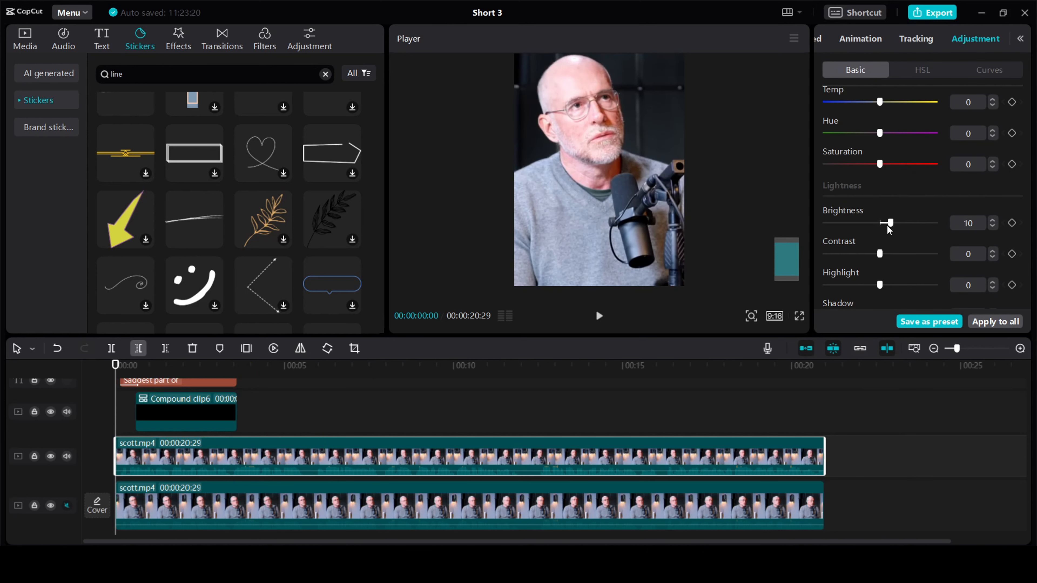
scroll(882, 261, "down", 3)
left_click_drag(880, 282, 869, 284)
scroll(870, 245, "down", 4)
left_click(825, 178)
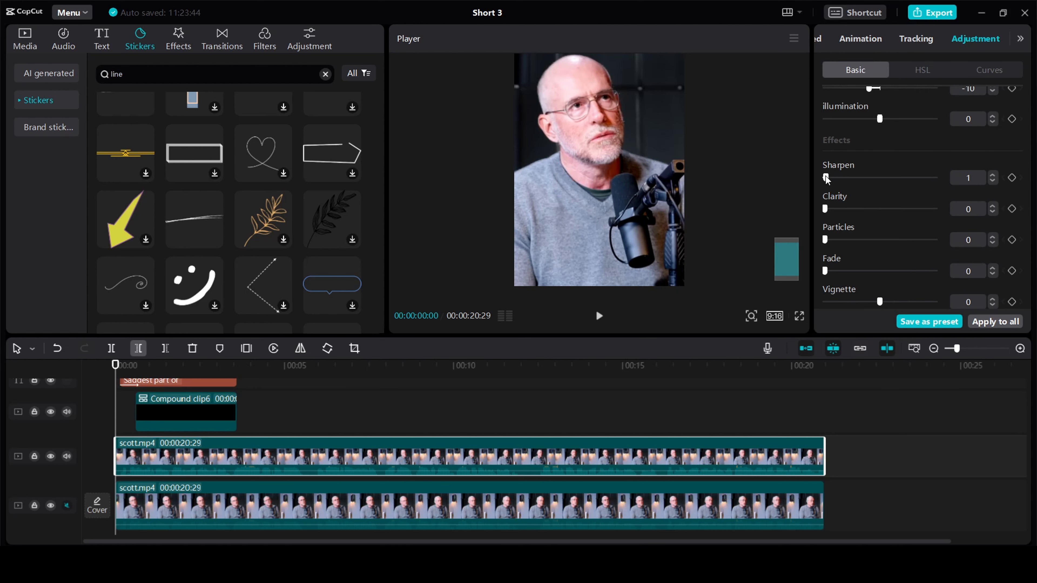
left_click_drag(830, 177, 836, 178)
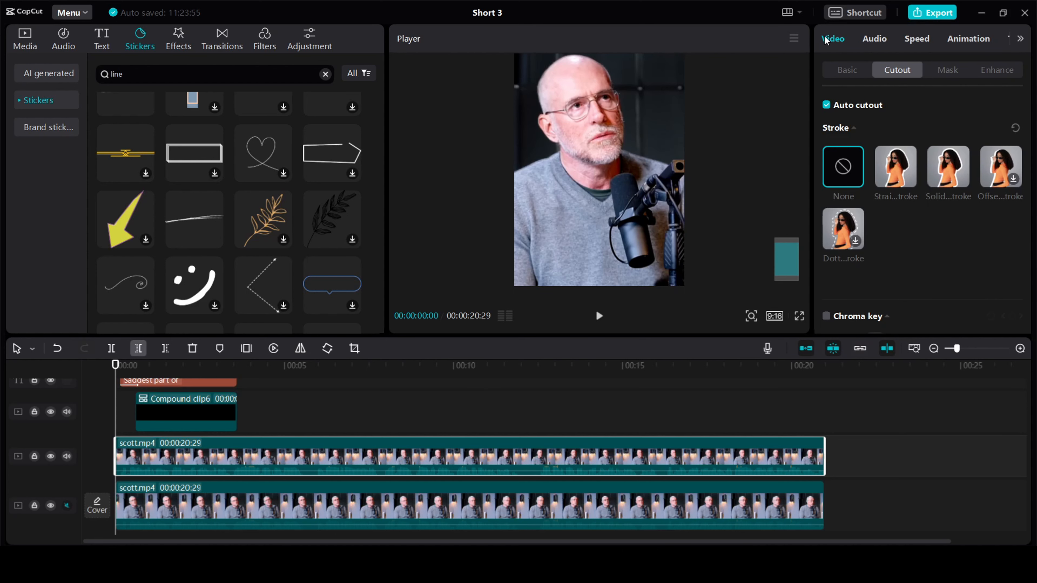
Step: Turn on Face enhancement for the cutout clip and increase the Smooth amount
left_click(996, 70)
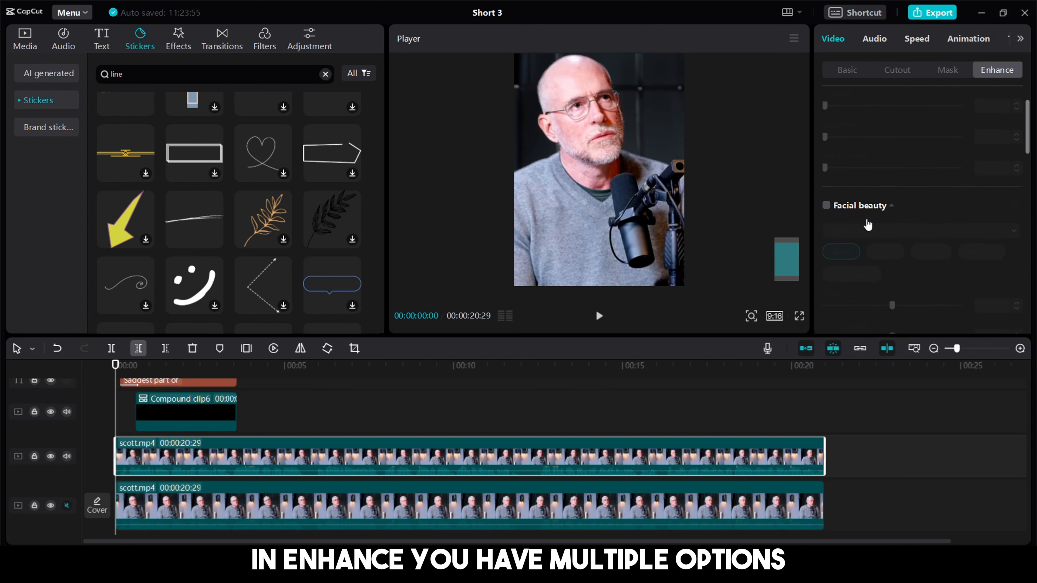
left_click(827, 105)
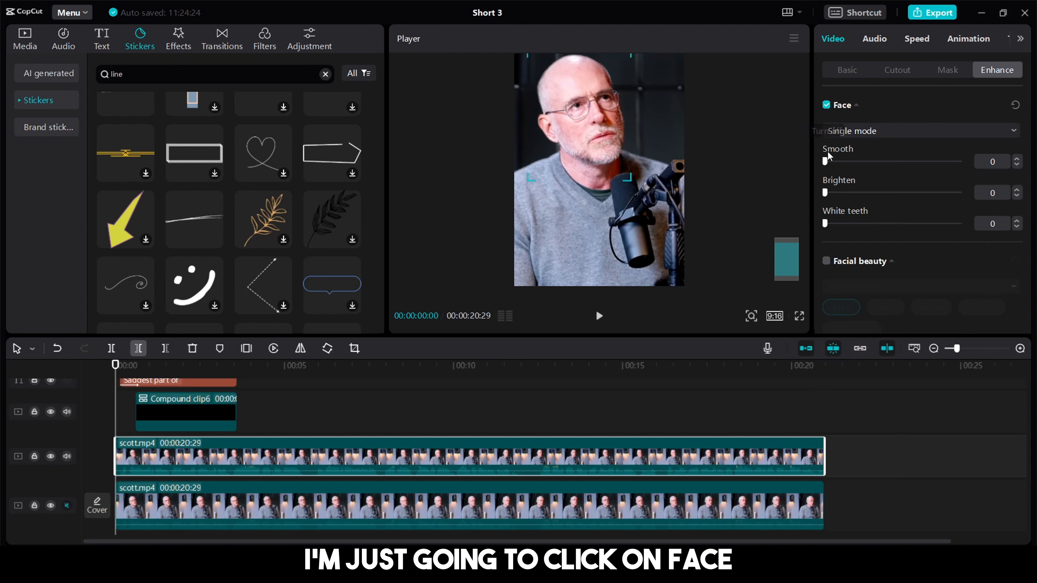
left_click_drag(825, 161, 878, 163)
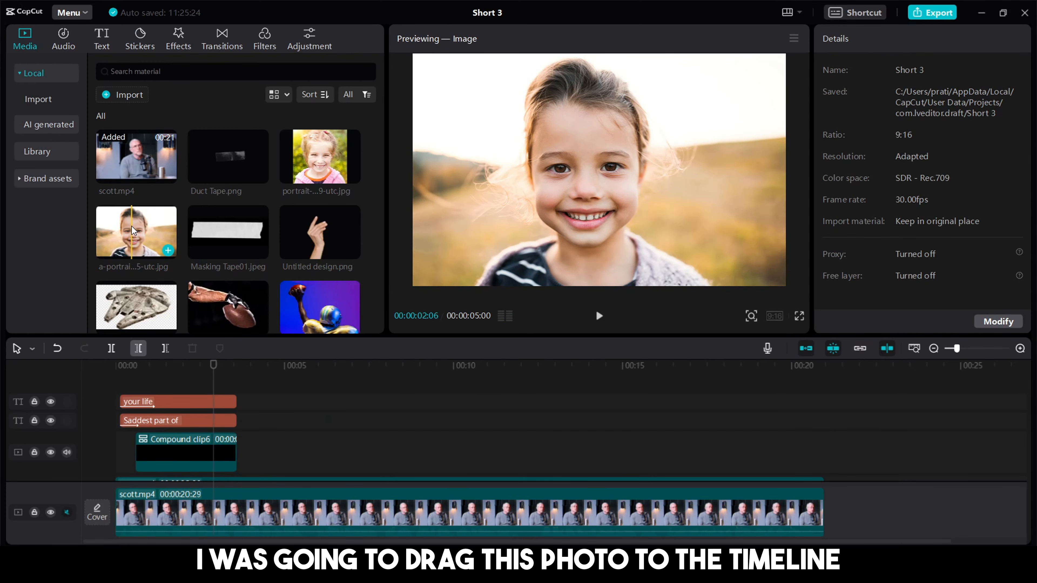
Step: Add the smiling girl portrait photo on a track between the titles and the compound clip, and apply Auto cutout to it
left_click_drag(131, 226, 192, 398)
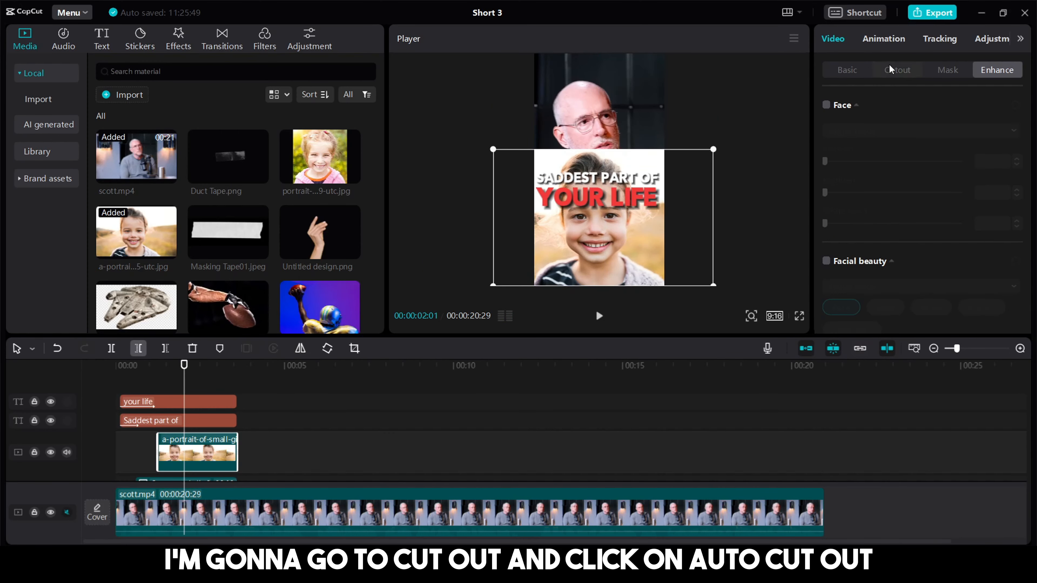
left_click(897, 70)
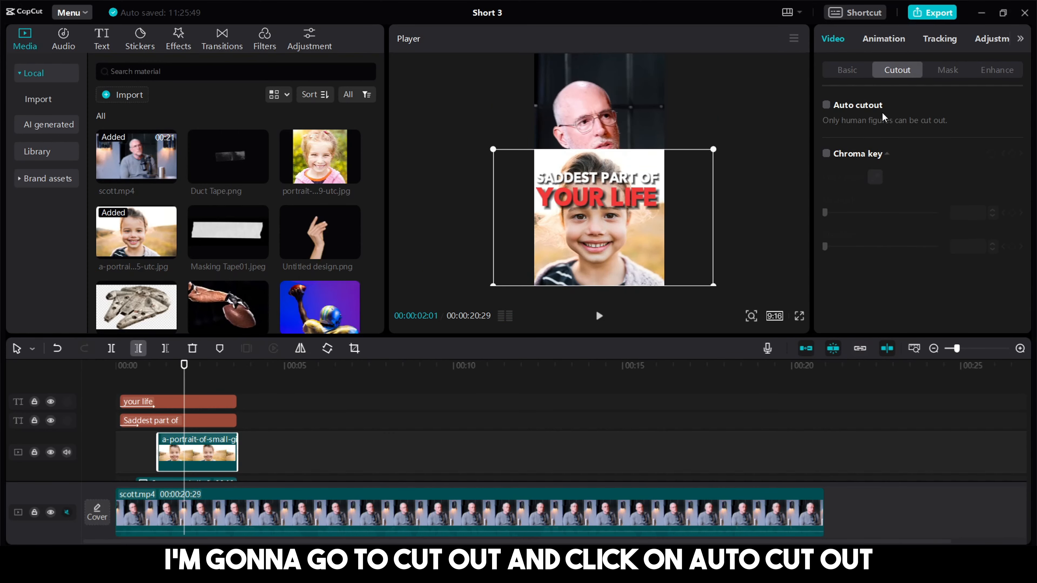
left_click(825, 106)
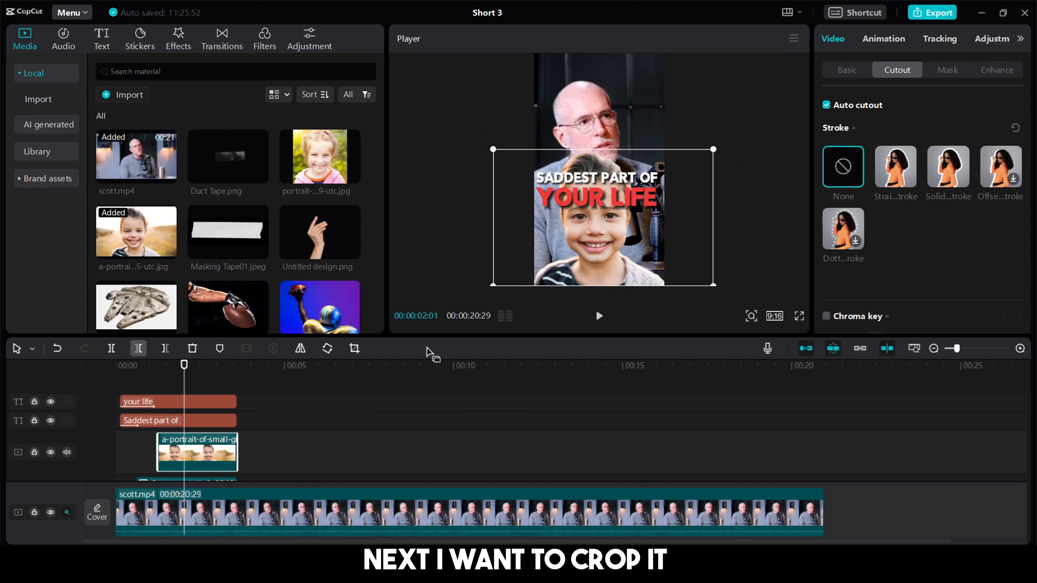
Step: Crop the girl photo to the part below her eyes and place it just beneath the "YOUR LIFE" title
left_click(353, 348)
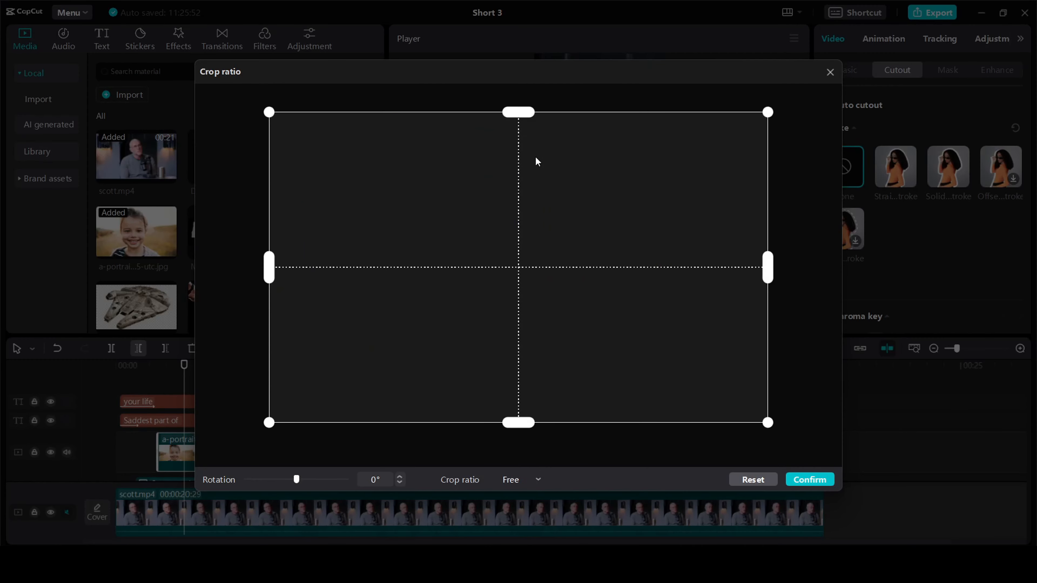
left_click_drag(519, 112, 537, 299)
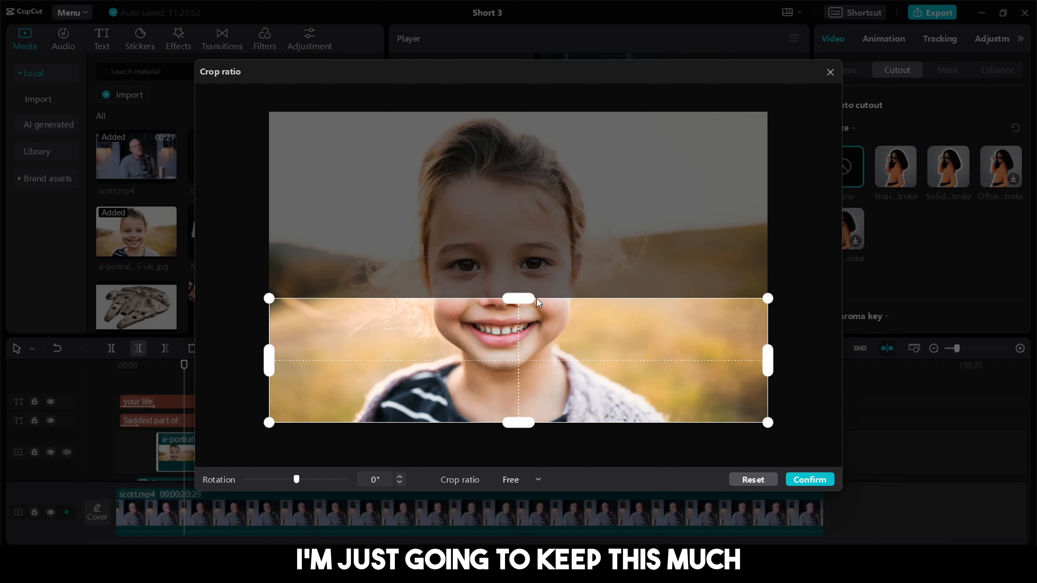
left_click(819, 482)
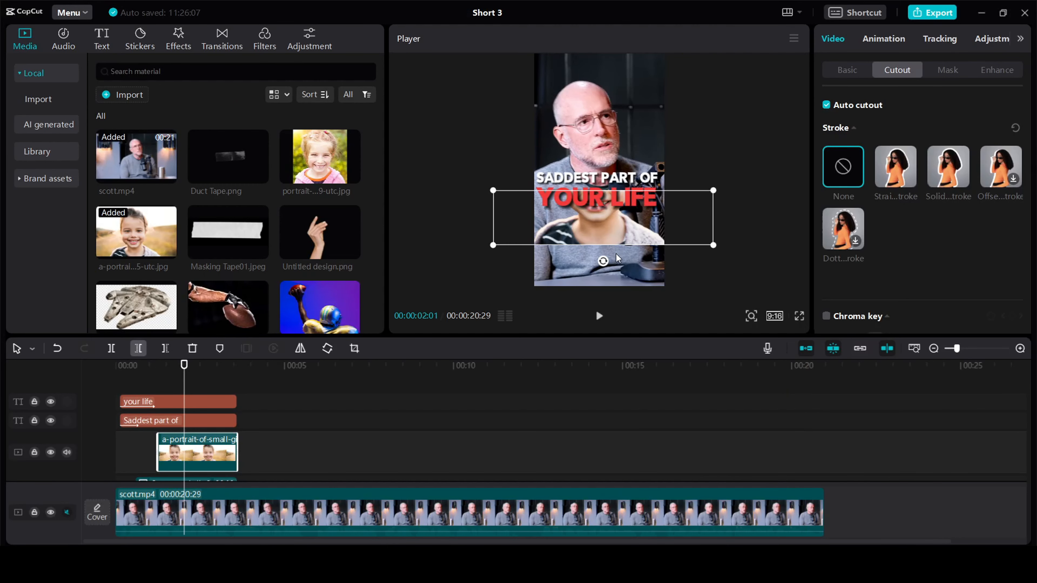
left_click_drag(615, 226, 617, 245)
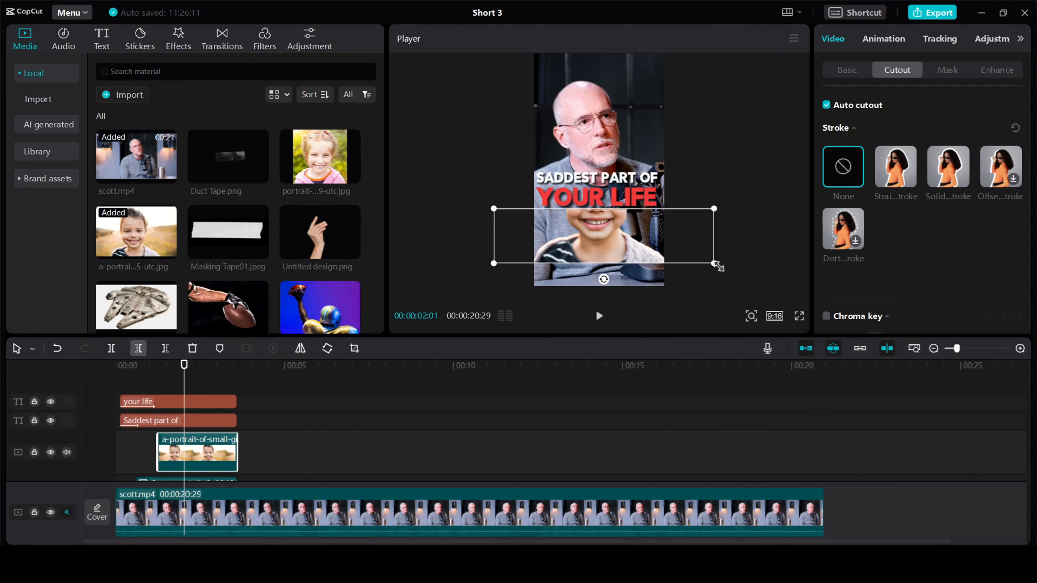
Step: Enlarge the cropped girl photo to span the frame's width and keep its upper edge just beneath the "YOUR LIFE" title
left_click_drag(719, 266, 791, 343)
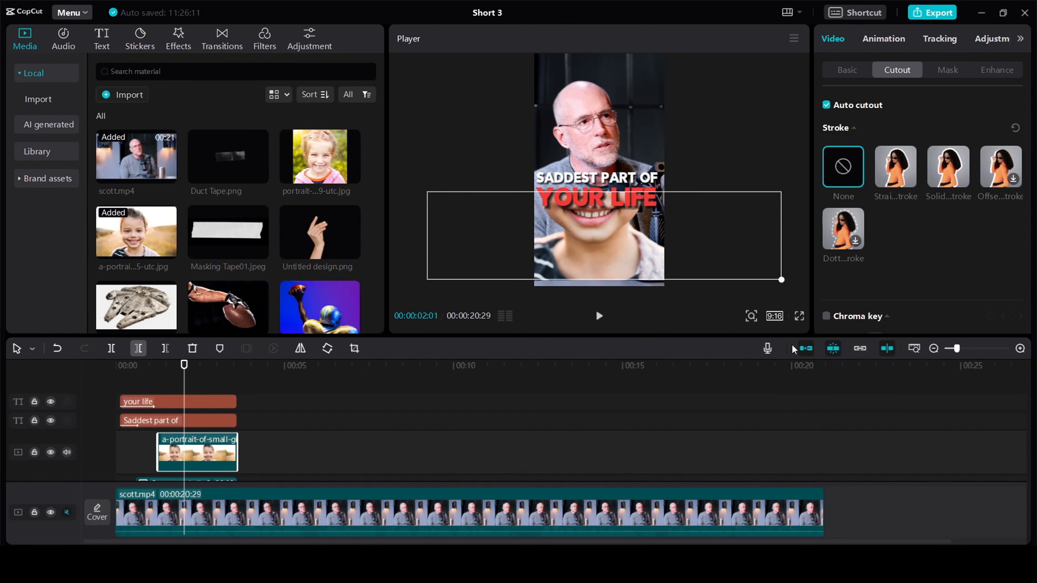
left_click_drag(631, 254, 638, 275)
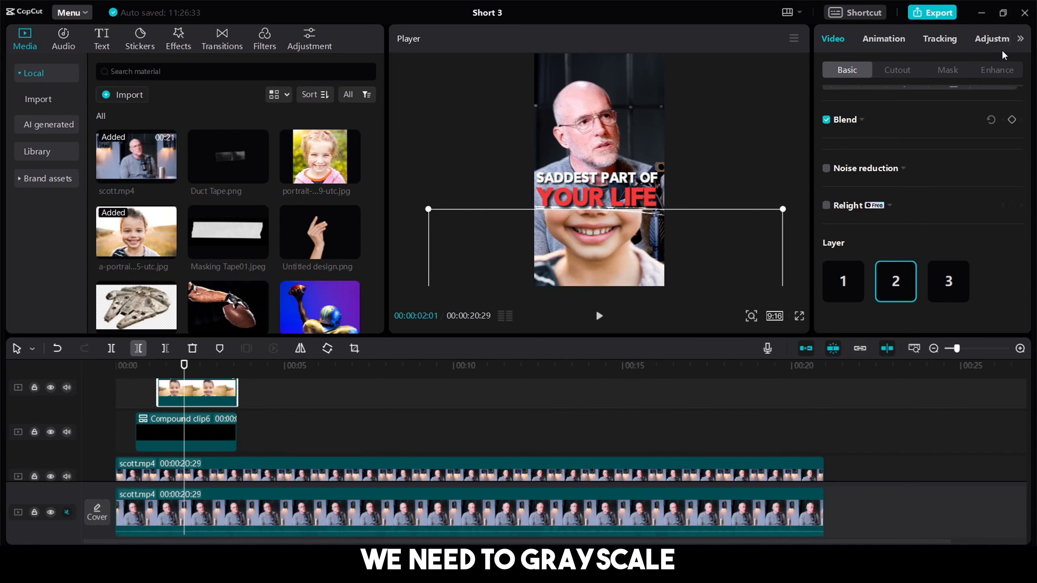
Step: Turn the girl photo grayscale with saturation -50, and adjust its shadow to -20 and whites to -5
left_click(992, 40)
scroll(922, 222, "down", 2)
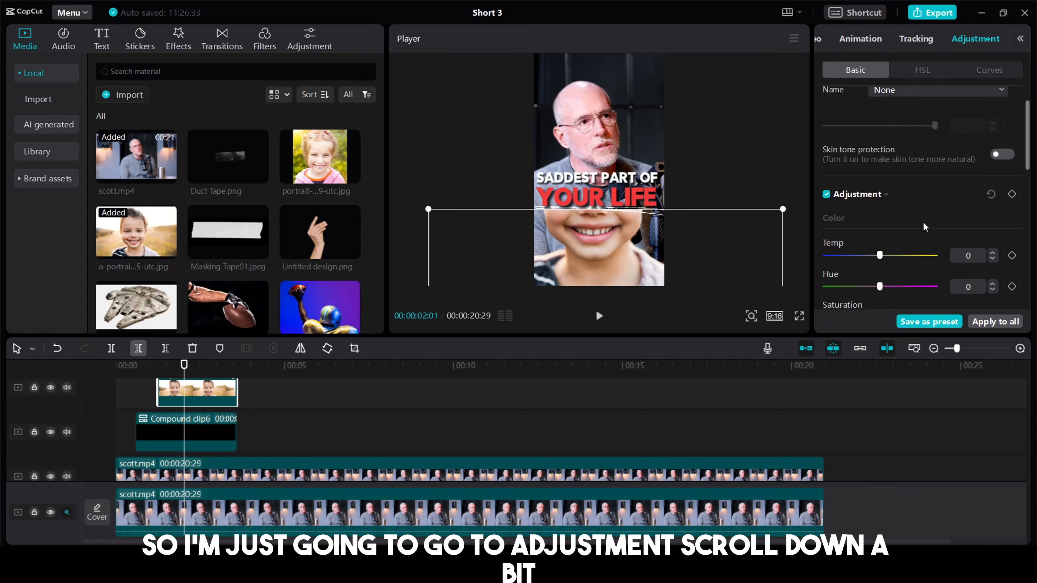
scroll(923, 221, "down", 5)
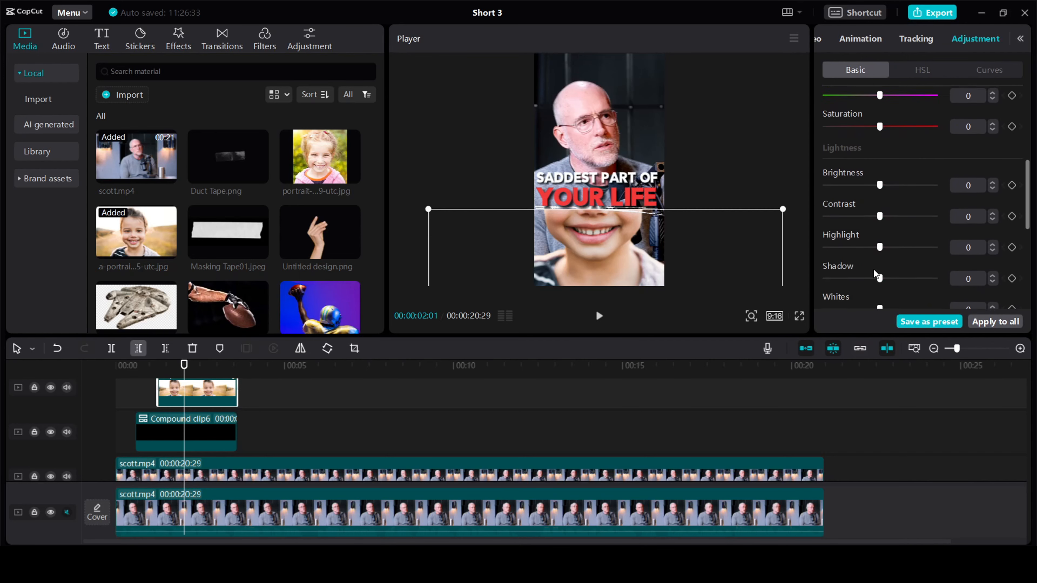
scroll(873, 269, "up", 2)
left_click_drag(887, 168, 819, 167)
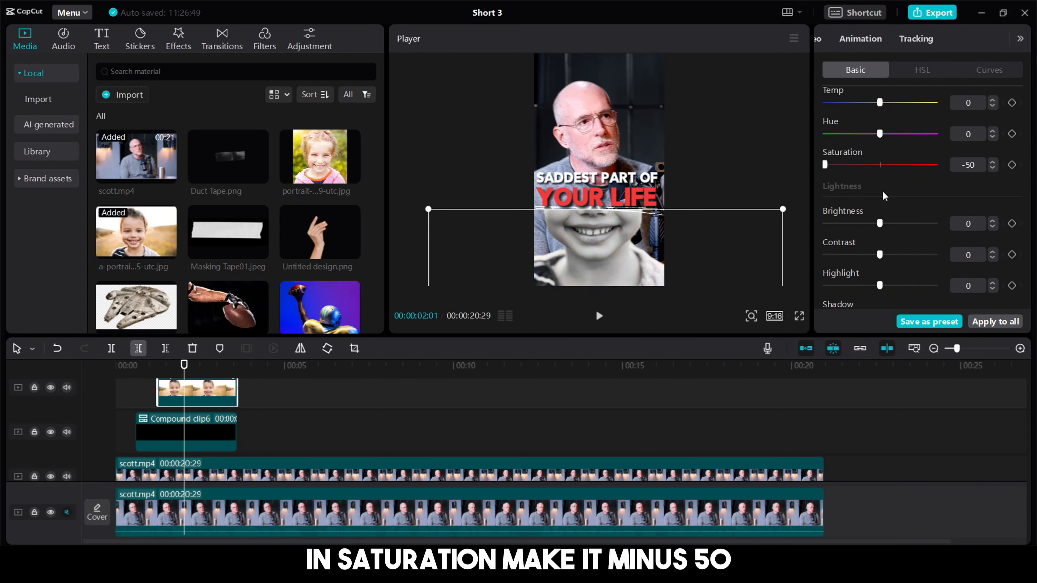
scroll(923, 219, "down", 2)
left_click_drag(879, 269, 859, 271)
scroll(913, 248, "down", 2)
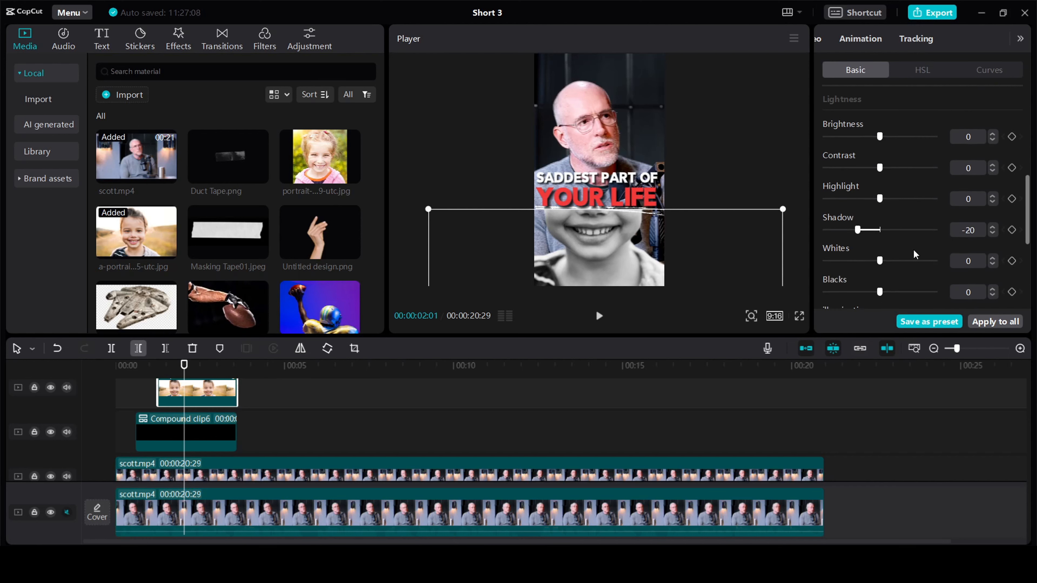
left_click_drag(878, 281, 864, 281)
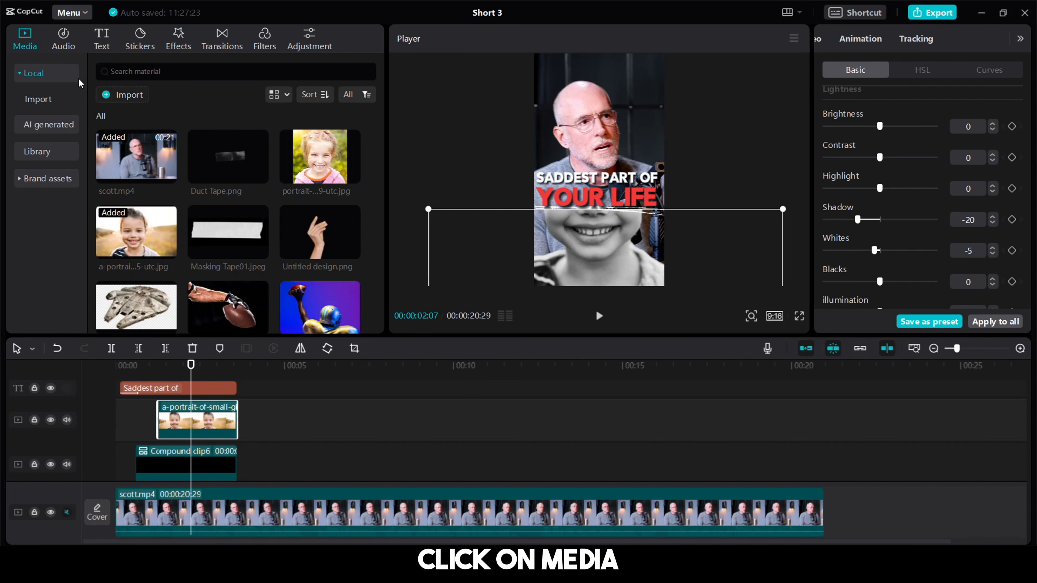
Step: Add the black library clip on a track between the girl photo and the compound clip, and create a freeze frame from it
left_click(37, 151)
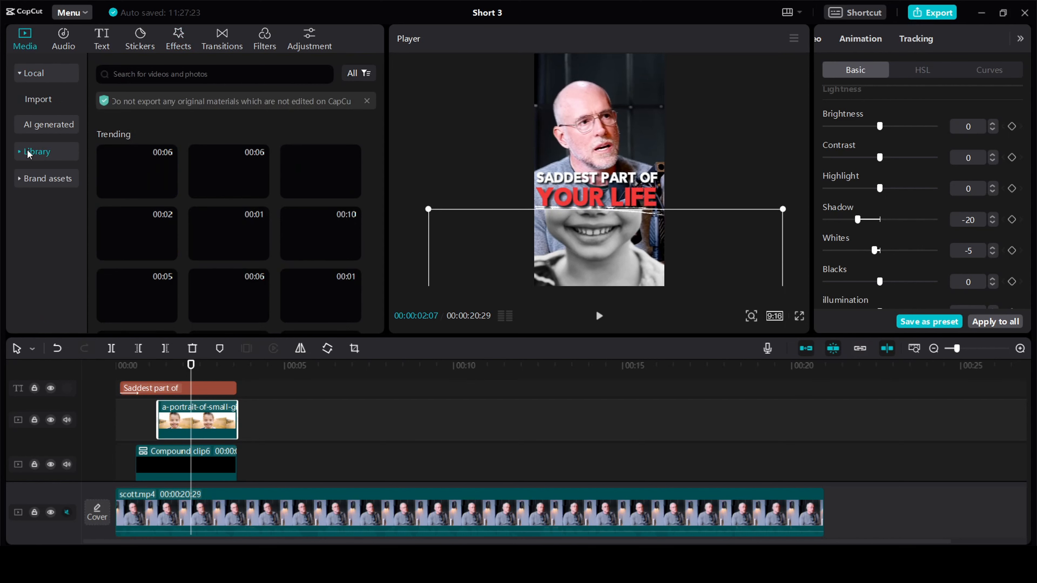
left_click_drag(214, 172, 107, 441)
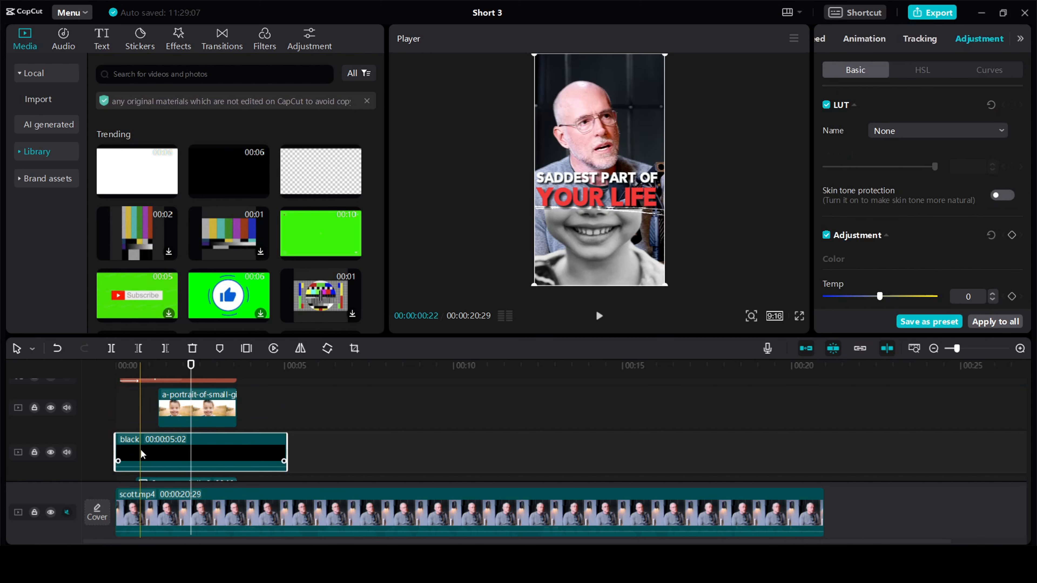
right_click(150, 449)
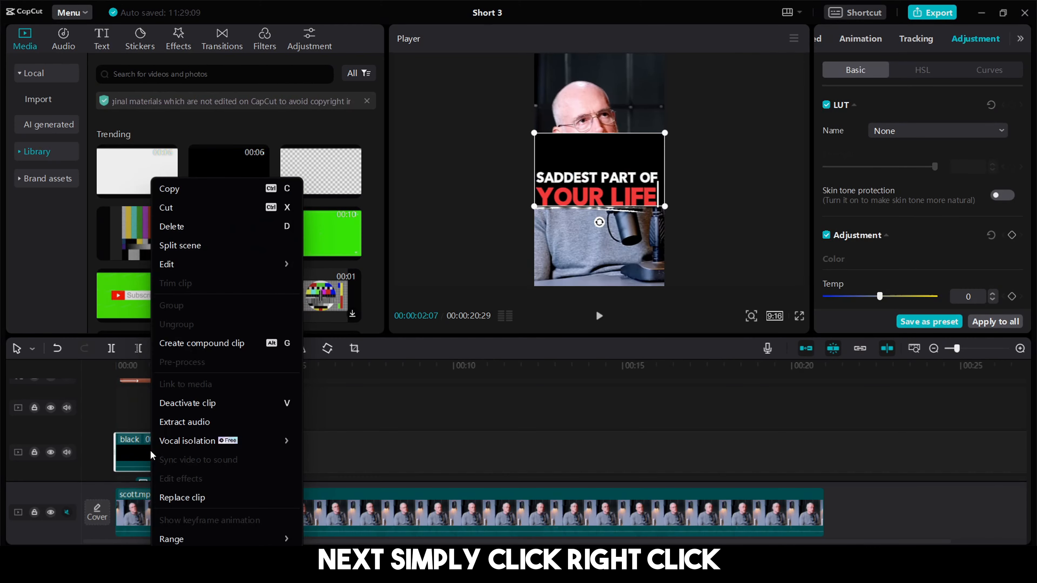
mouse_move(236, 258)
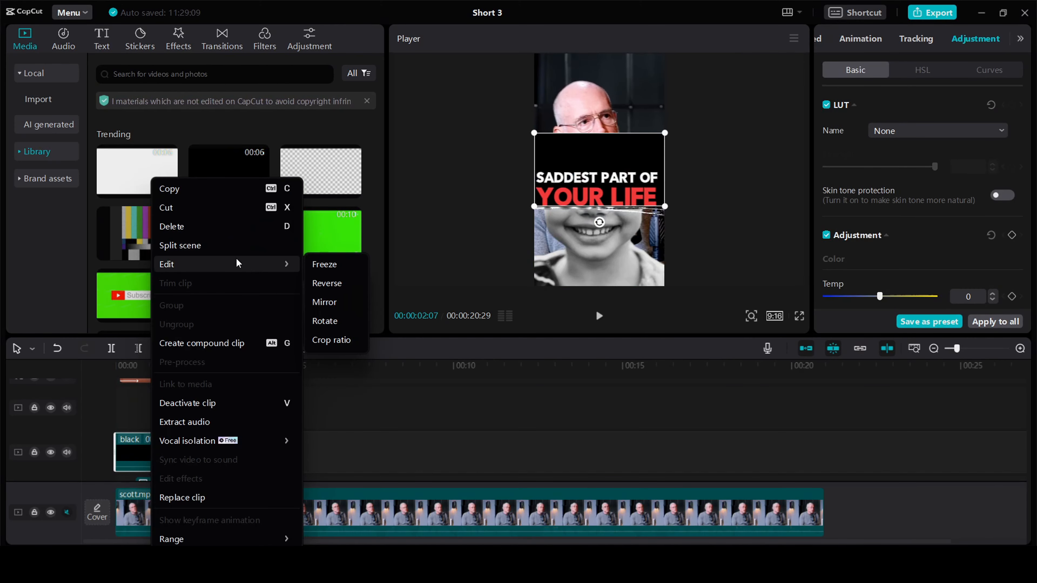
left_click(336, 268)
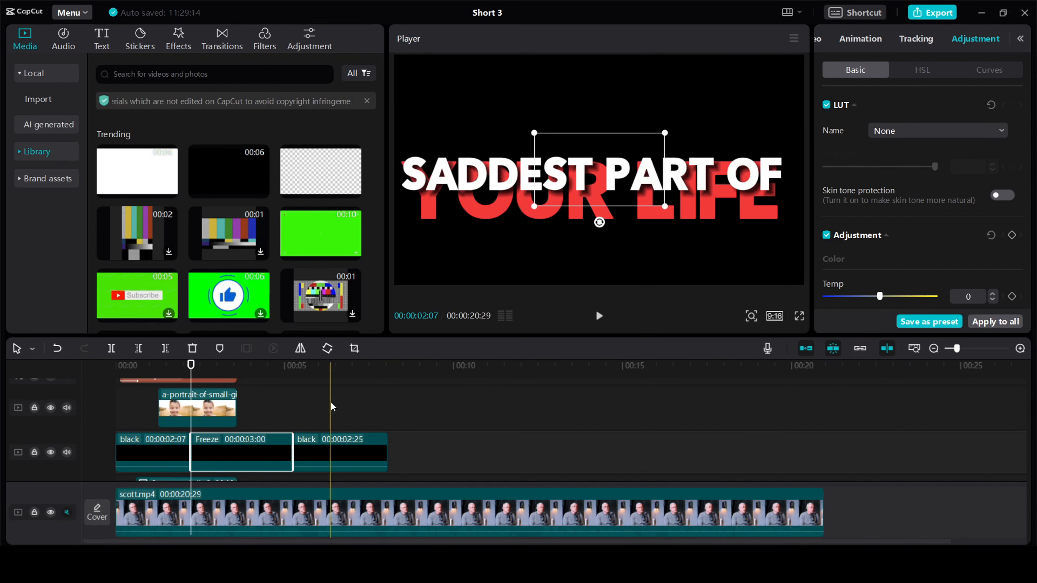
Step: Delete the black clips around the freeze frame and make the freeze run from the timeline start to the girl photo's end
left_click(351, 458)
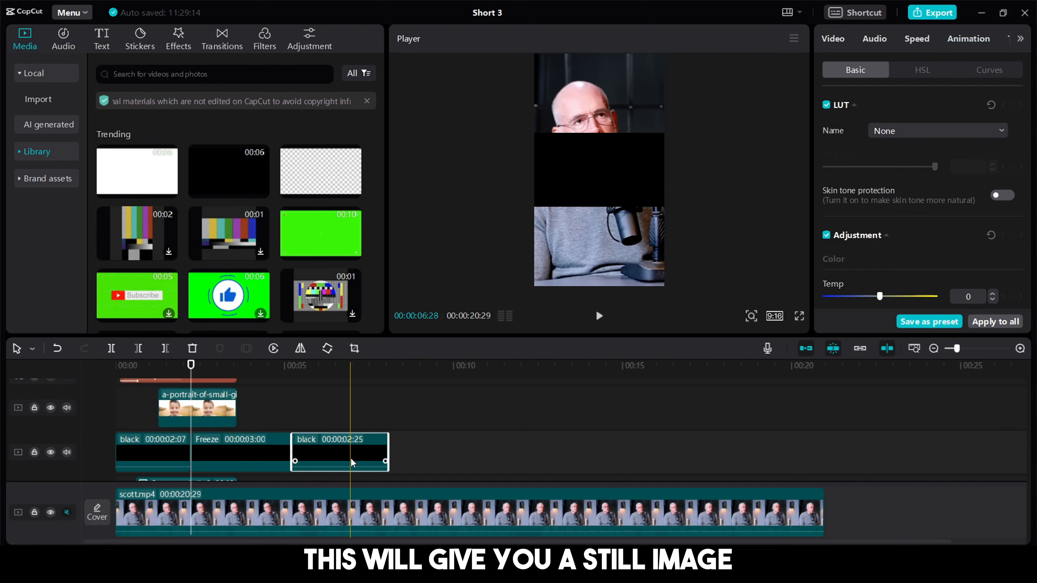
key("Delete")
left_click(155, 457)
key("Delete")
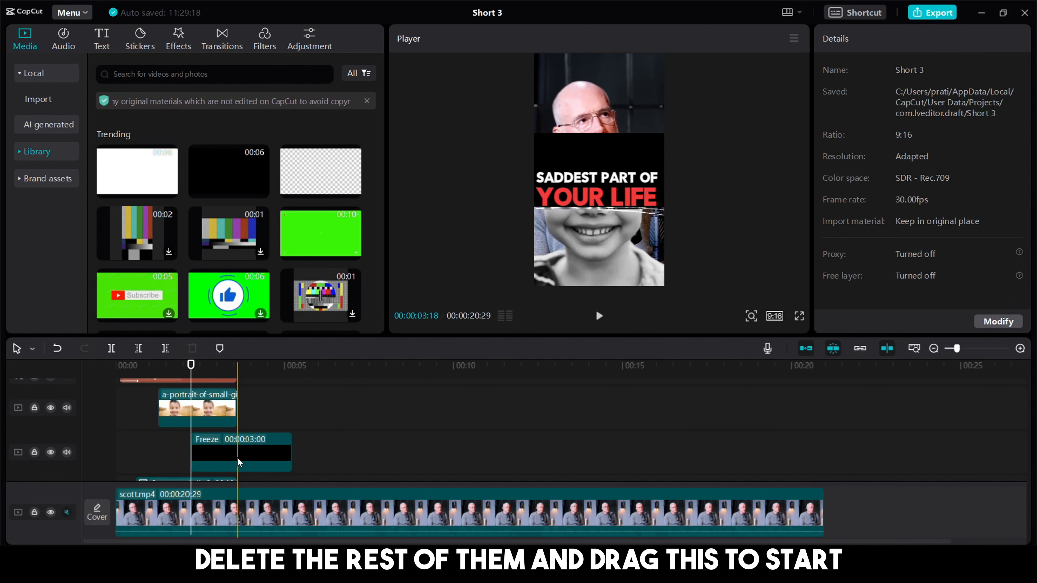
left_click_drag(237, 457, 151, 460)
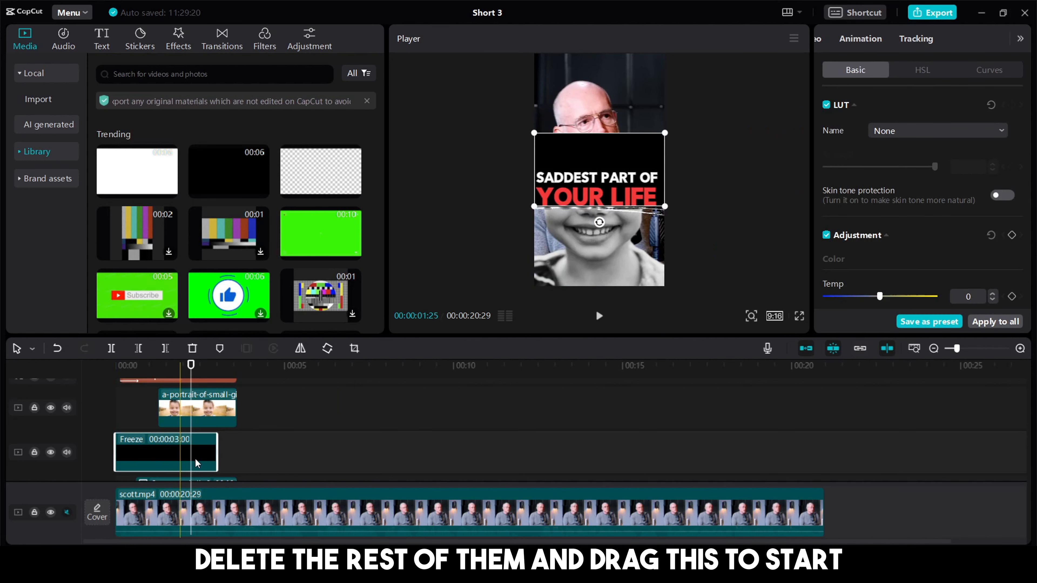
left_click_drag(218, 453, 237, 453)
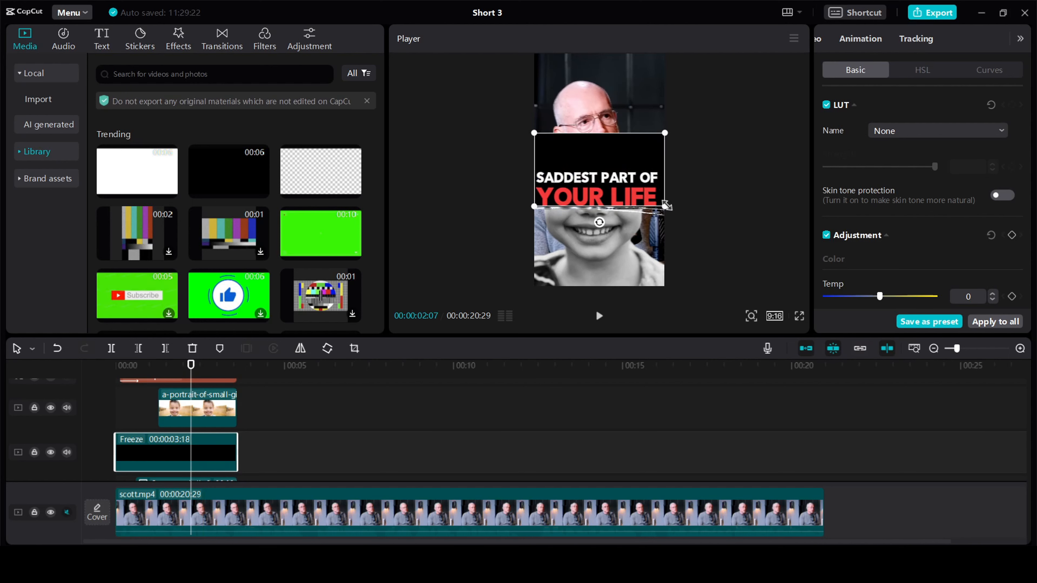
Step: Rotate the black freeze clip to -90° and scale it to 179% so it covers the whole vertical frame
left_click_drag(599, 222, 628, 169)
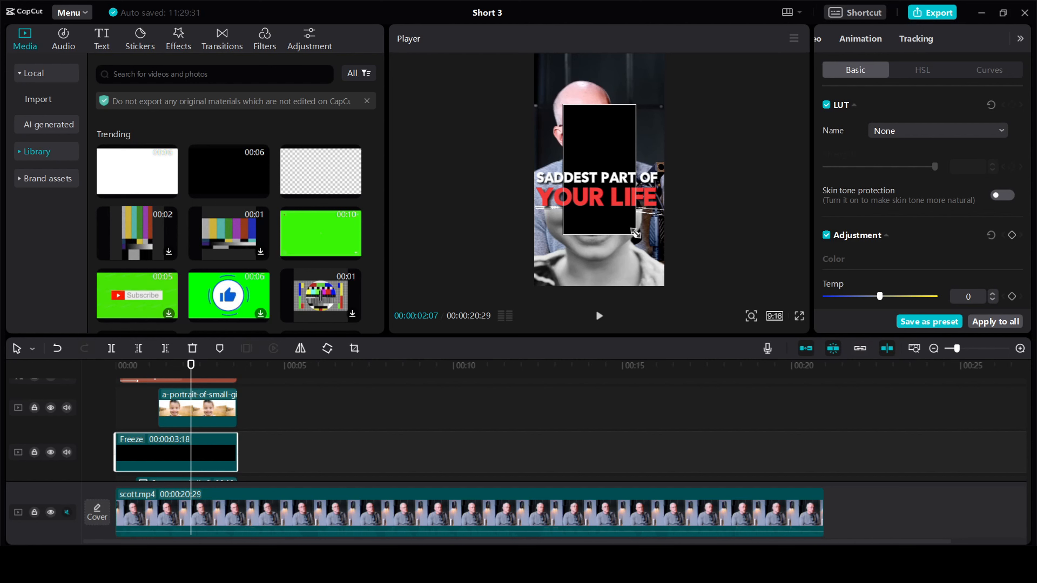
left_click_drag(636, 235, 687, 304)
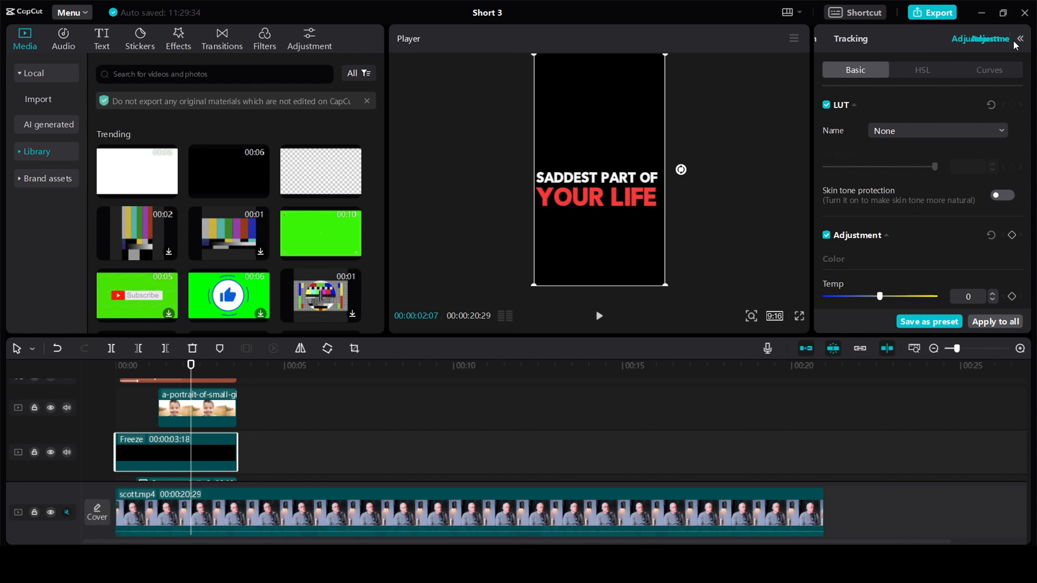
Step: Add an inverted rectangle mask to the black freeze clip, sized 1786 by 1005 with a feather of 10
left_click(1024, 37)
left_click(833, 37)
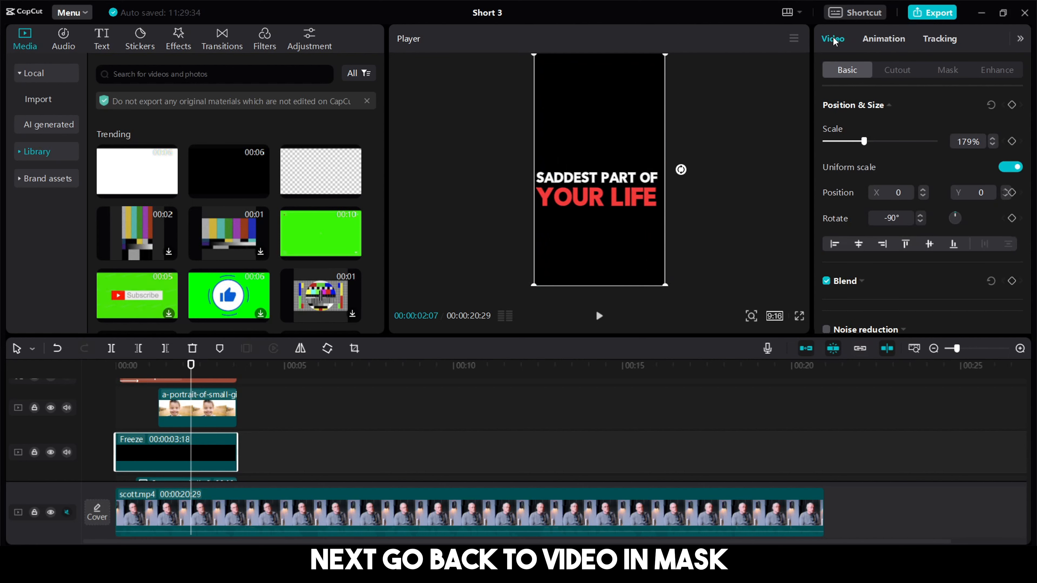
left_click(948, 70)
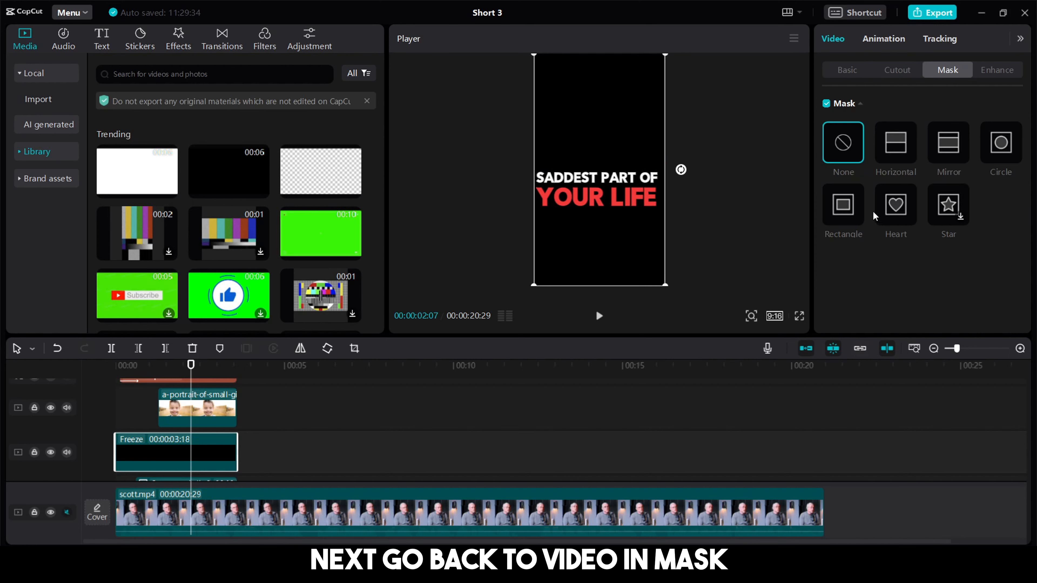
left_click(843, 211)
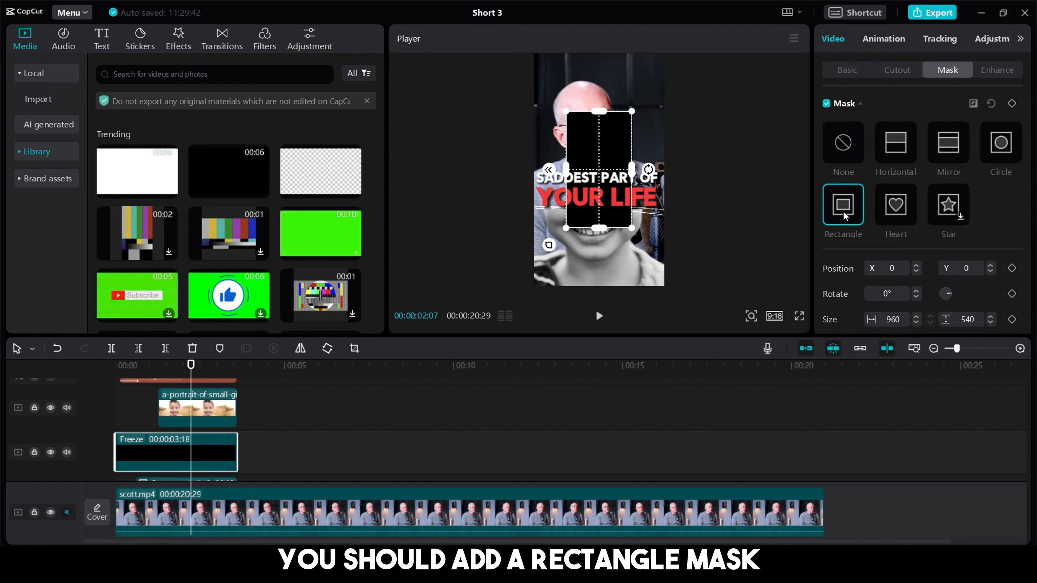
left_click_drag(632, 228, 676, 281)
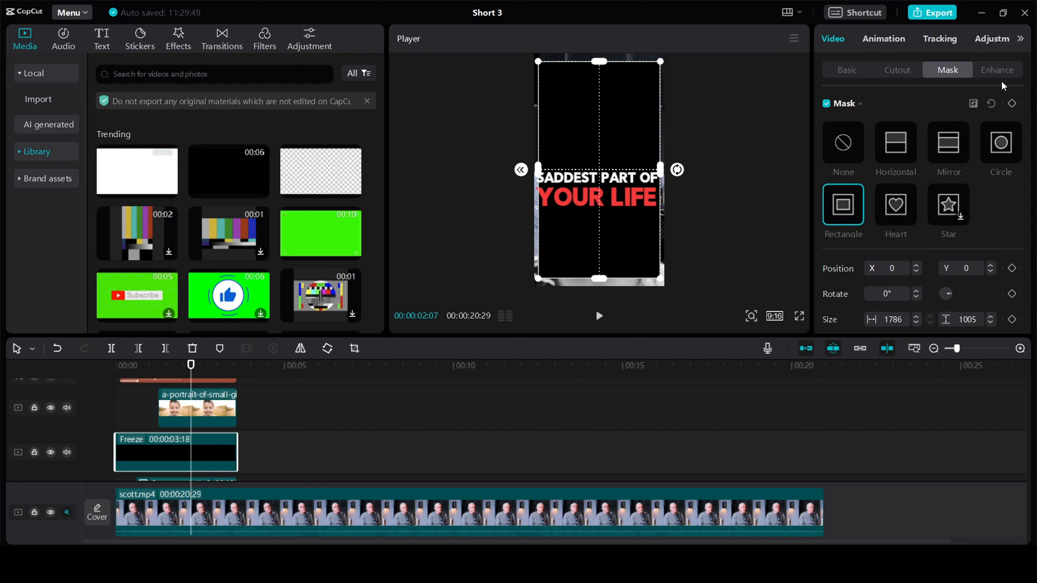
left_click(974, 104)
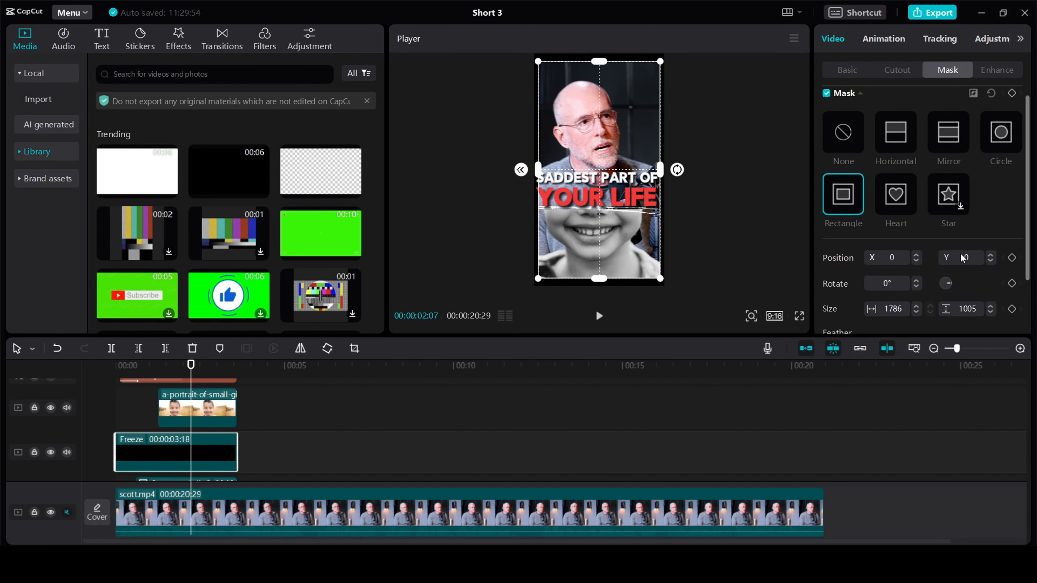
scroll(939, 229, "down", 3)
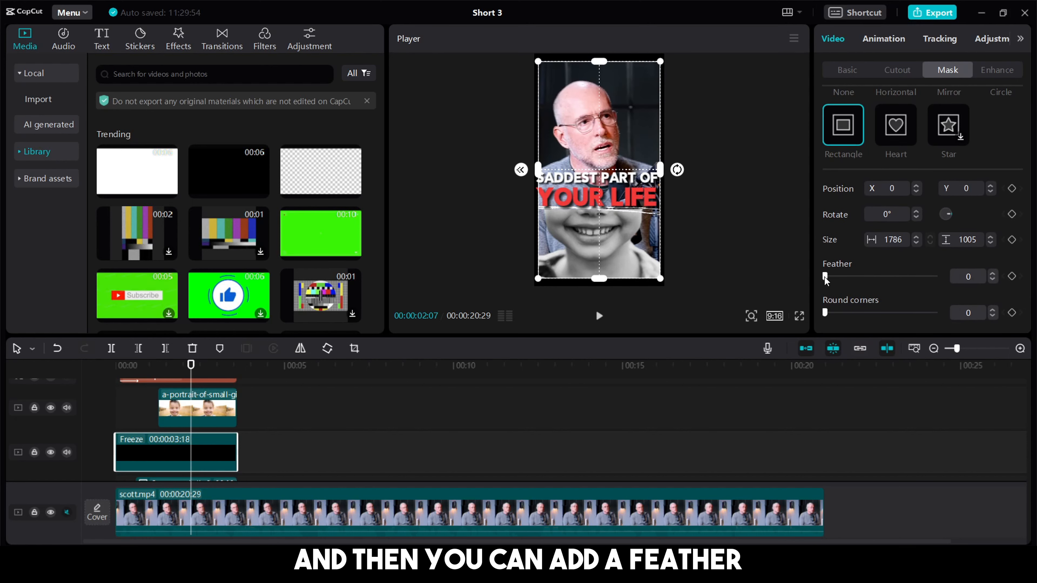
left_click_drag(825, 278, 835, 280)
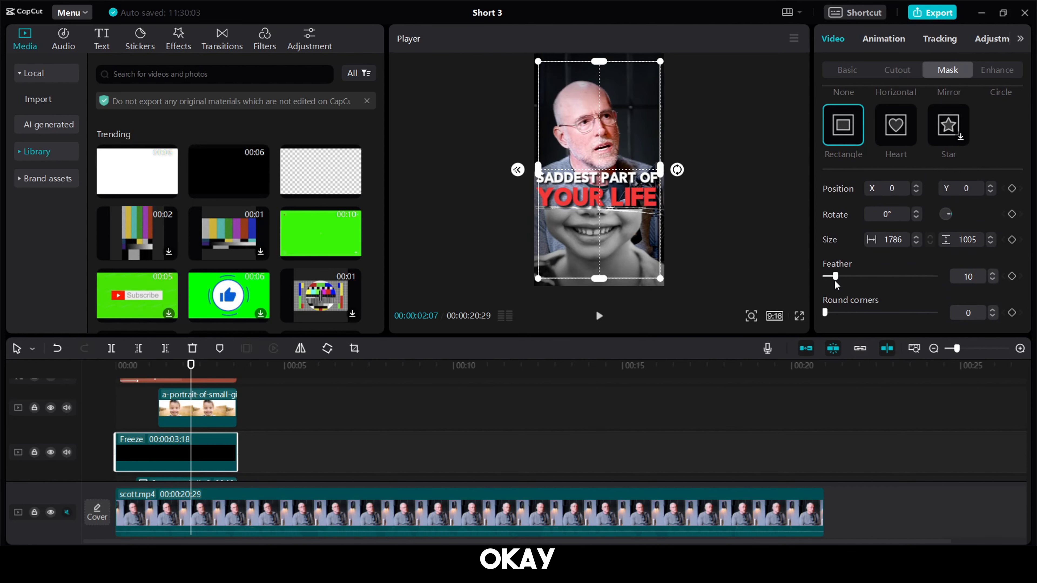
left_click(800, 317)
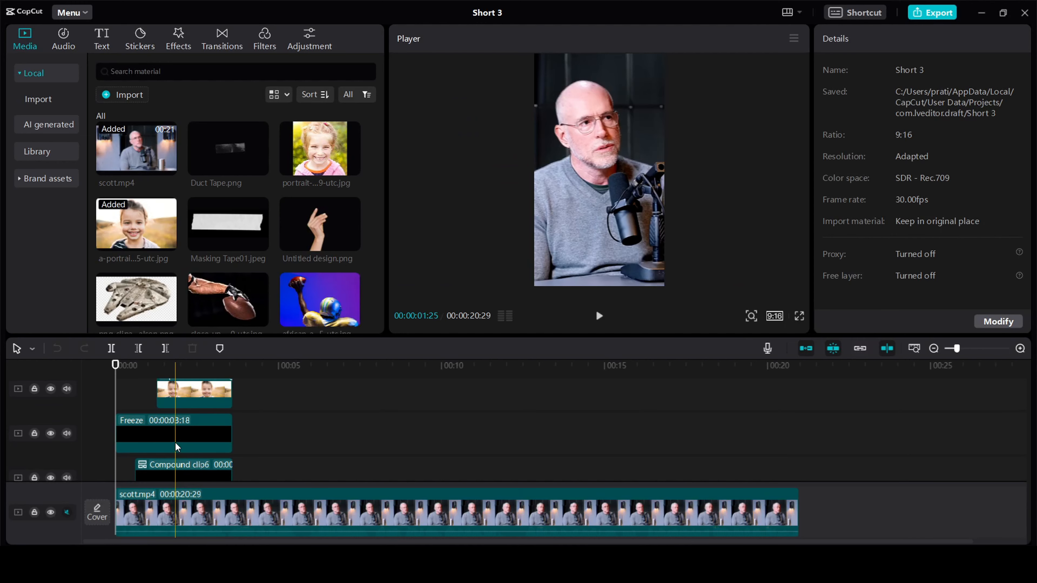
Step: Duplicate the black freeze clip onto a track above the girl photo and change the copy's mask to Horizontal
left_click(177, 443)
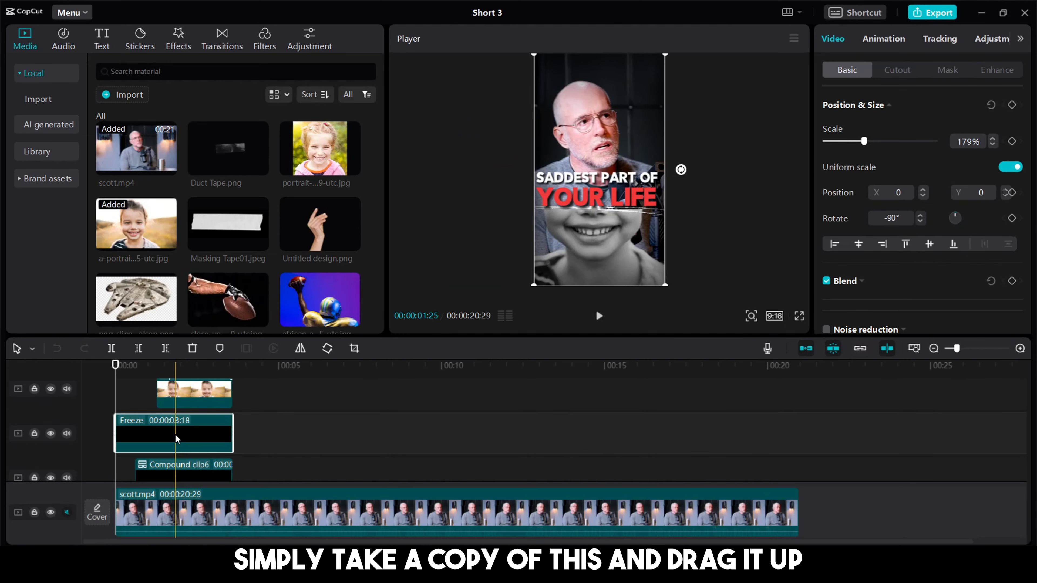
left_click_drag(177, 434, 176, 407)
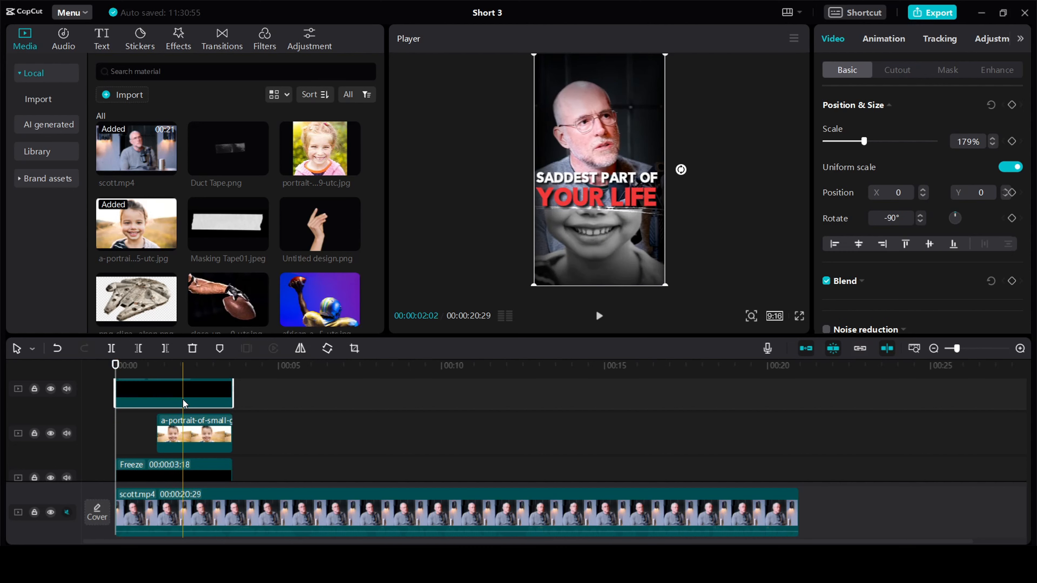
left_click(948, 70)
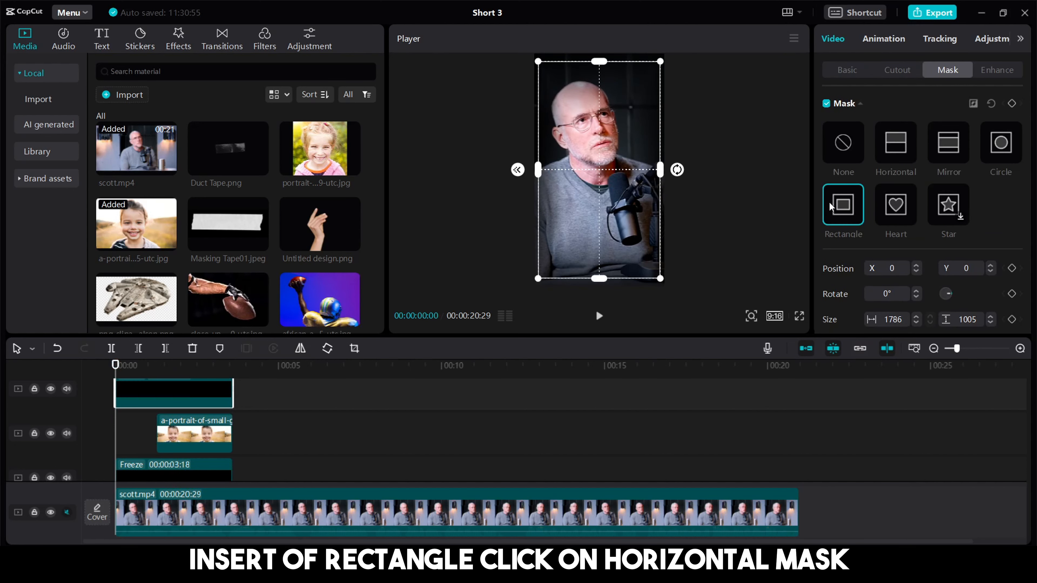
left_click(889, 144)
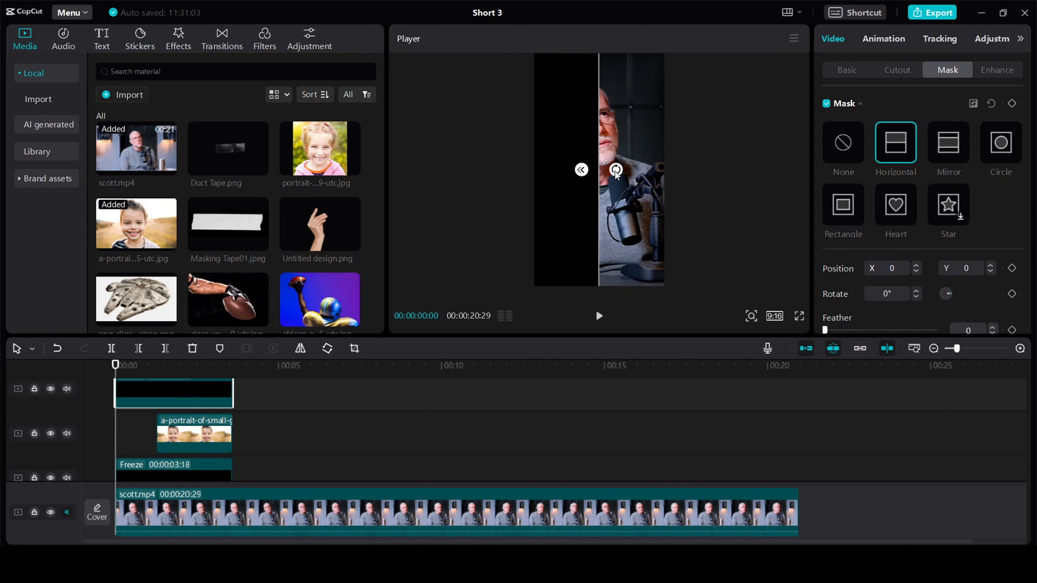
Step: Rotate the copy's horizontal mask to 270°, place it at X -329, Y -80 just beneath the titles, and strongly increase its feather
left_click_drag(615, 171, 624, 209)
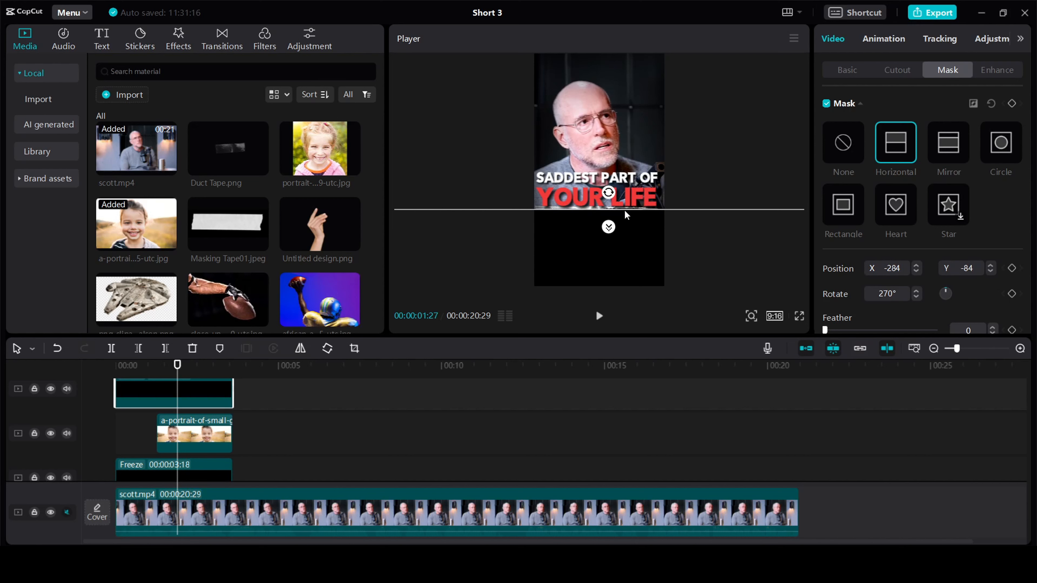
scroll(899, 225, "down", 1)
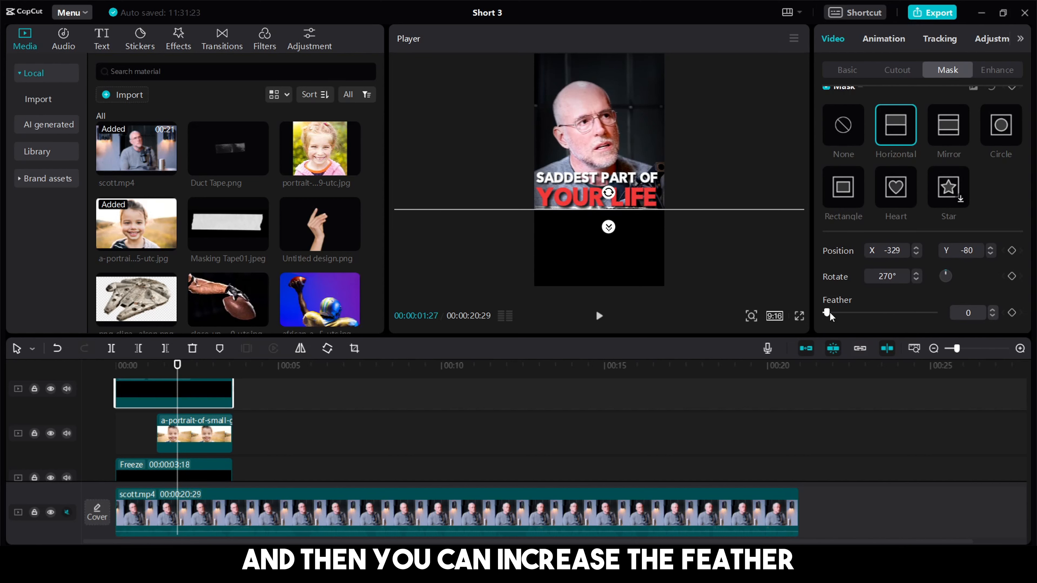
left_click_drag(829, 312, 907, 314)
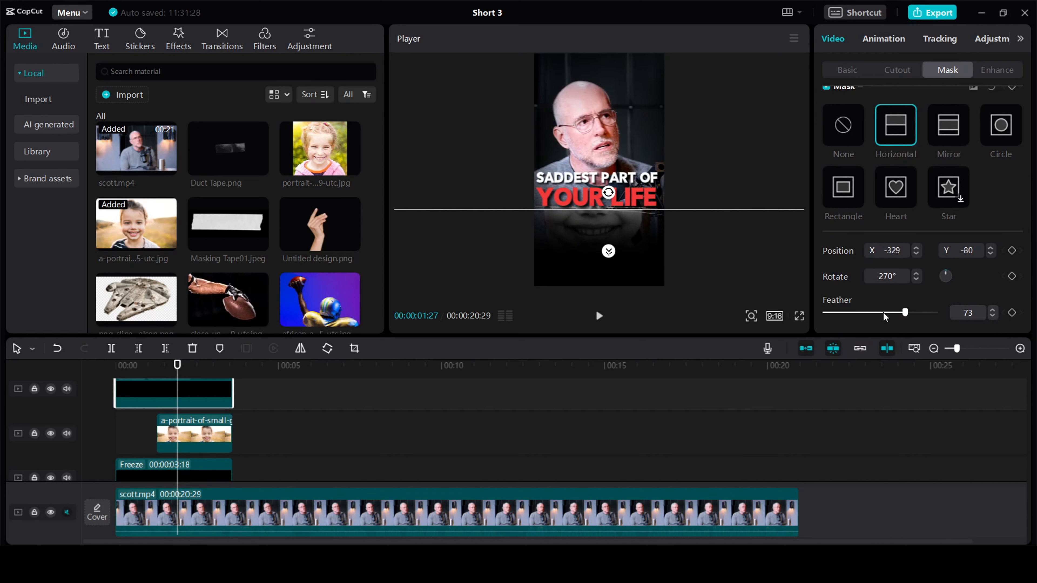
mouse_move(905, 312)
left_mouse_down()
mouse_move(878, 313)
mouse_move(899, 313)
left_mouse_up()
Step: Set the layer order of the duplicated freeze clip to 2
left_click(848, 70)
scroll(903, 260, "down", 5)
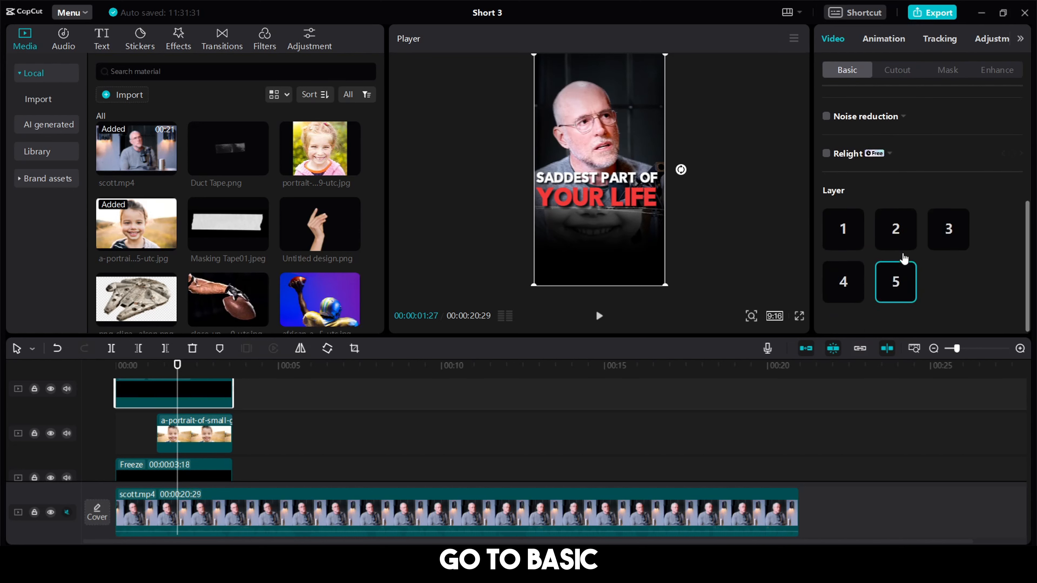
left_click(902, 227)
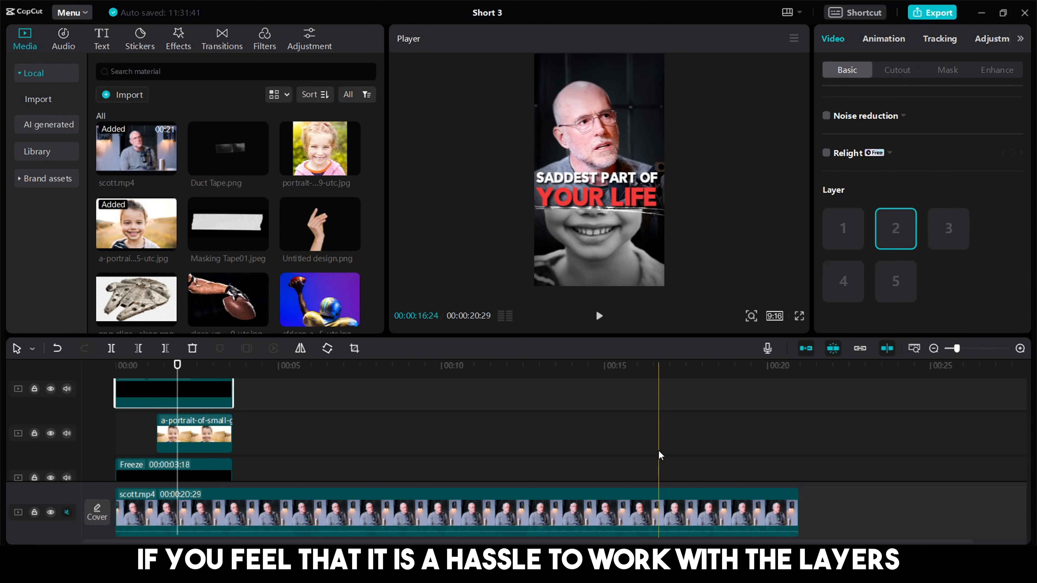
Step: Turn on Free layer in the project settings and save the change
left_click(637, 437)
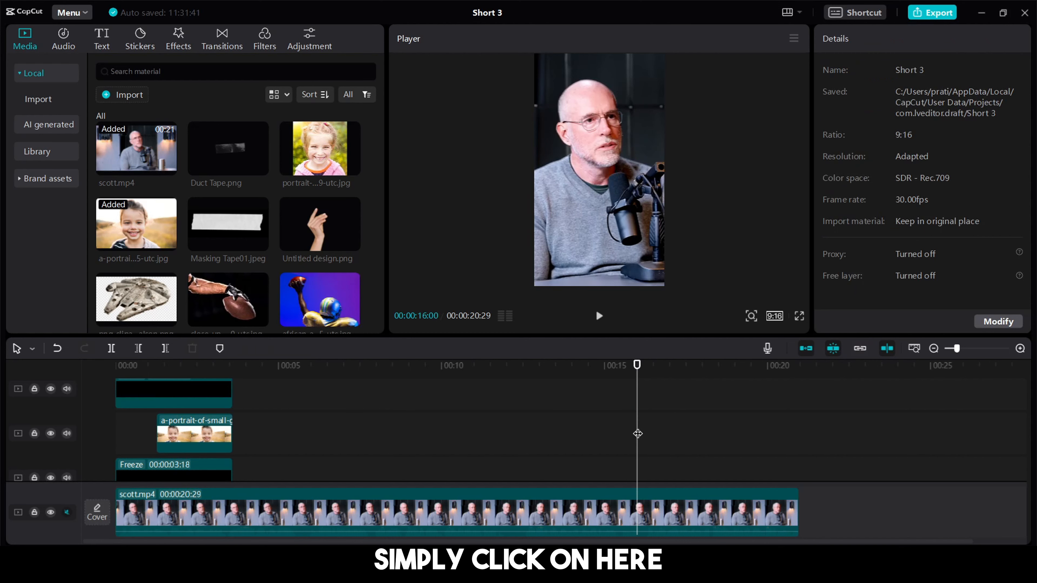
left_click(993, 321)
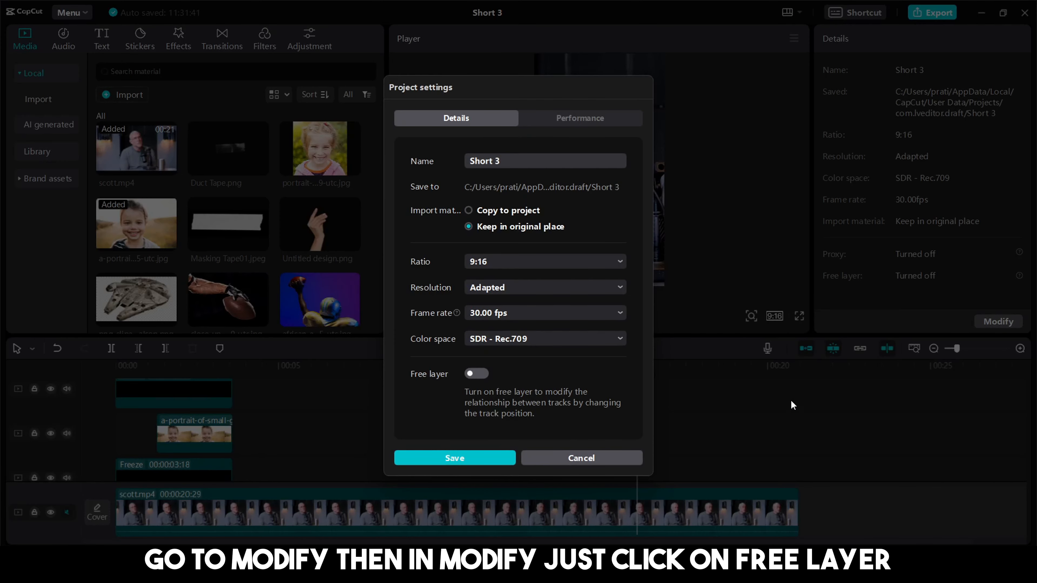
left_click(477, 374)
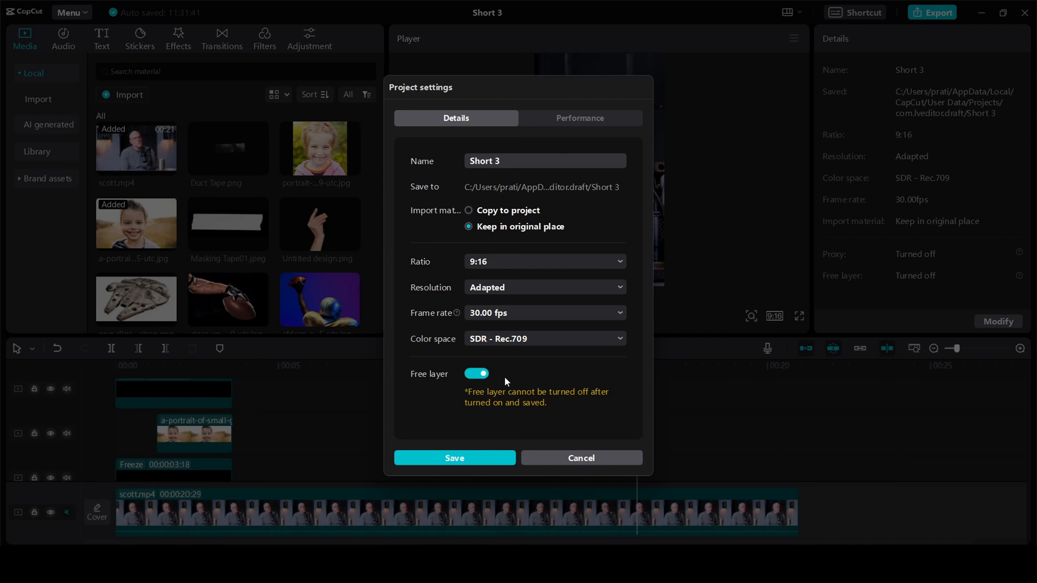
left_click(429, 458)
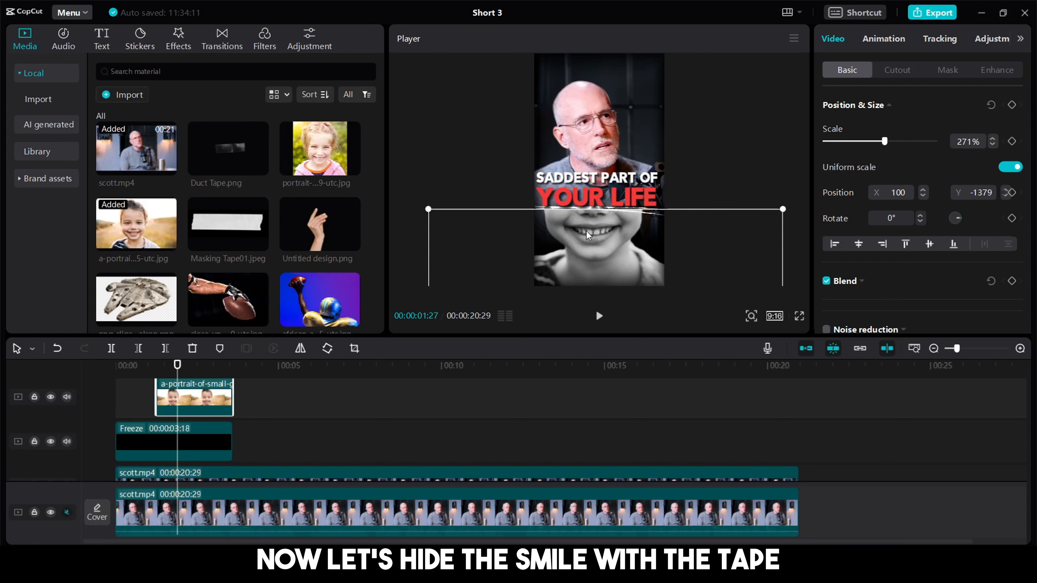
Step: Place Duct Tape.png on a track above the girl portrait, trim it to 00:00:03:07, and extend the portrait's start to match the tape
left_click(222, 153)
left_click_drag(222, 154, 158, 387)
mouse_move(282, 417)
left_mouse_down()
mouse_move(250, 420)
mouse_move(262, 419)
left_mouse_up()
left_click_drag(291, 407, 232, 409)
left_click(179, 452)
left_click_drag(156, 452, 127, 451)
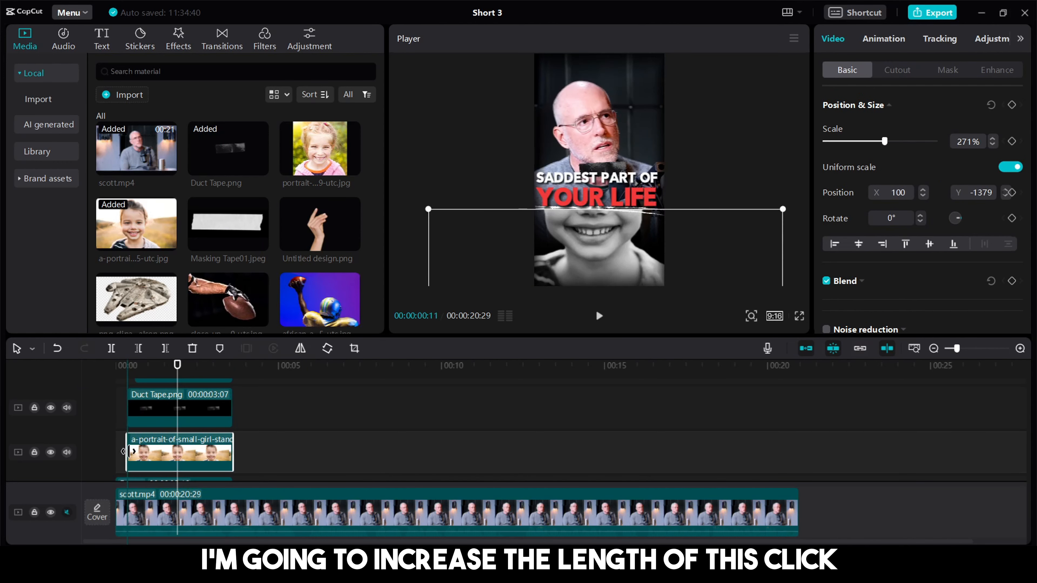
Step: Cover the girl's smile with the duct tape at X -176, Y -1065, scaled to 157% and rotated 4°
left_click(216, 406)
left_click_drag(602, 164, 598, 232)
left_click_drag(662, 281, 681, 298)
left_click_drag(681, 172, 694, 163)
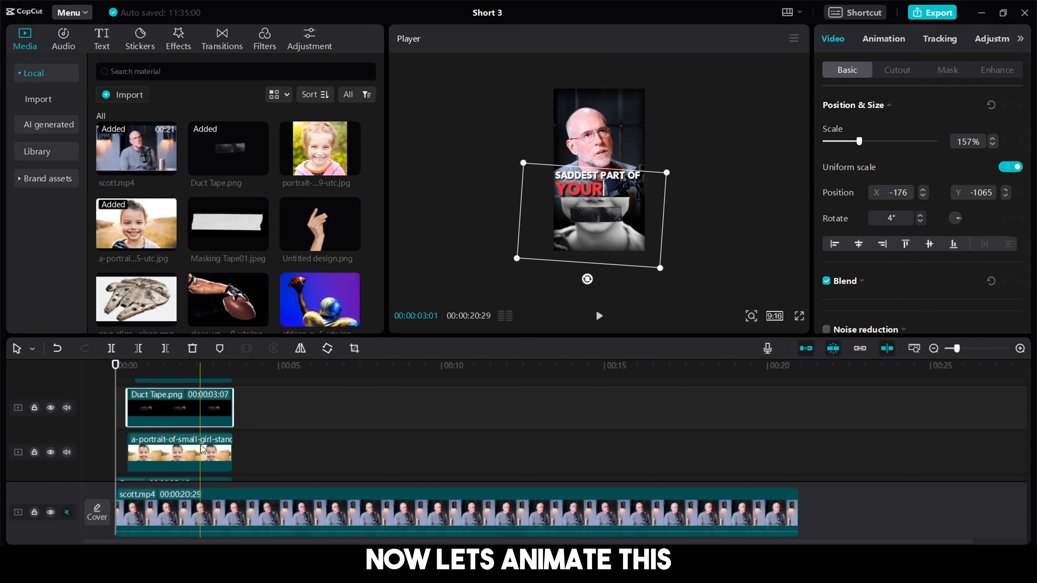
Step: Apply the Slide Up entrance animation to the Freeze clip beneath the girl portrait
scroll(155, 461, "down", 3)
left_click(145, 444)
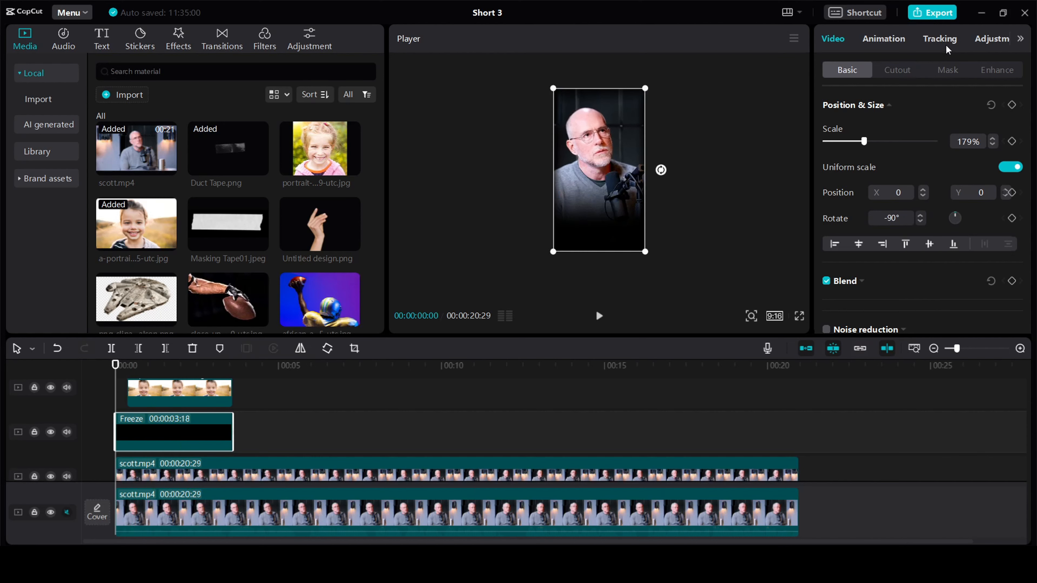
left_click(887, 41)
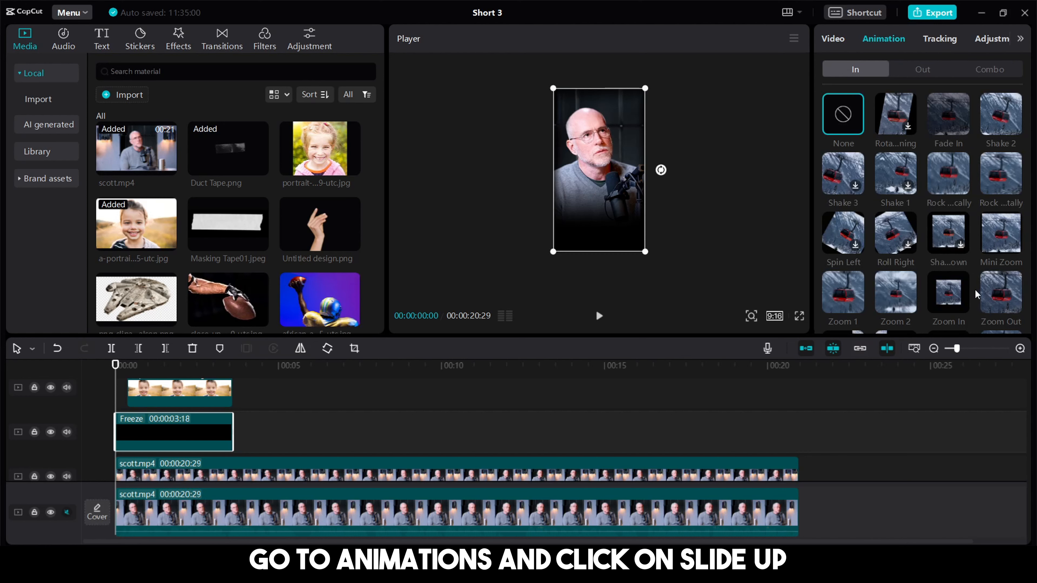
scroll(1004, 286, "down", 2)
left_click(949, 303)
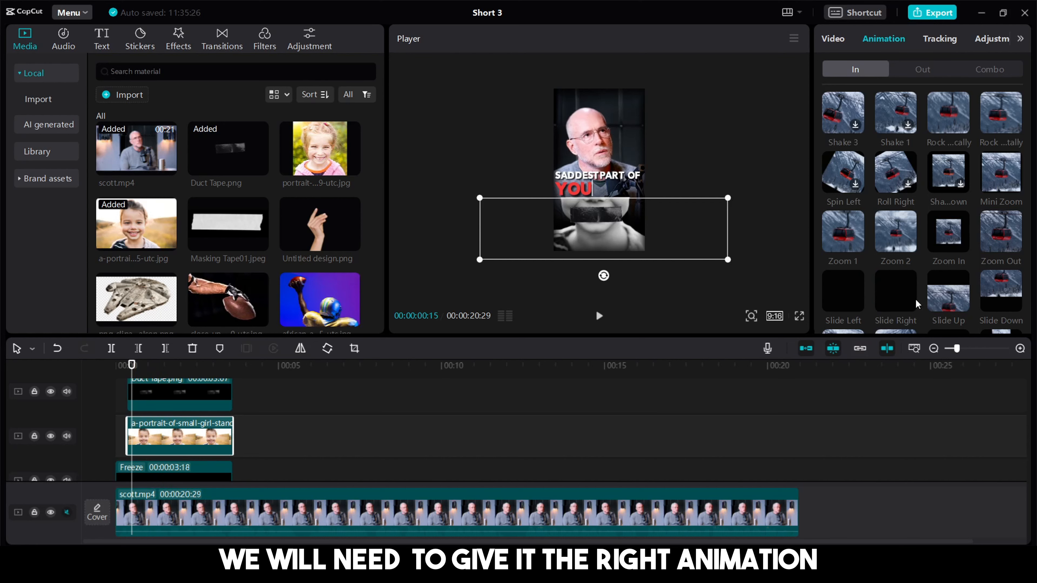
Step: Apply the Slide Right entrance animation to both the girl portrait and the duct tape clip
left_click(896, 282)
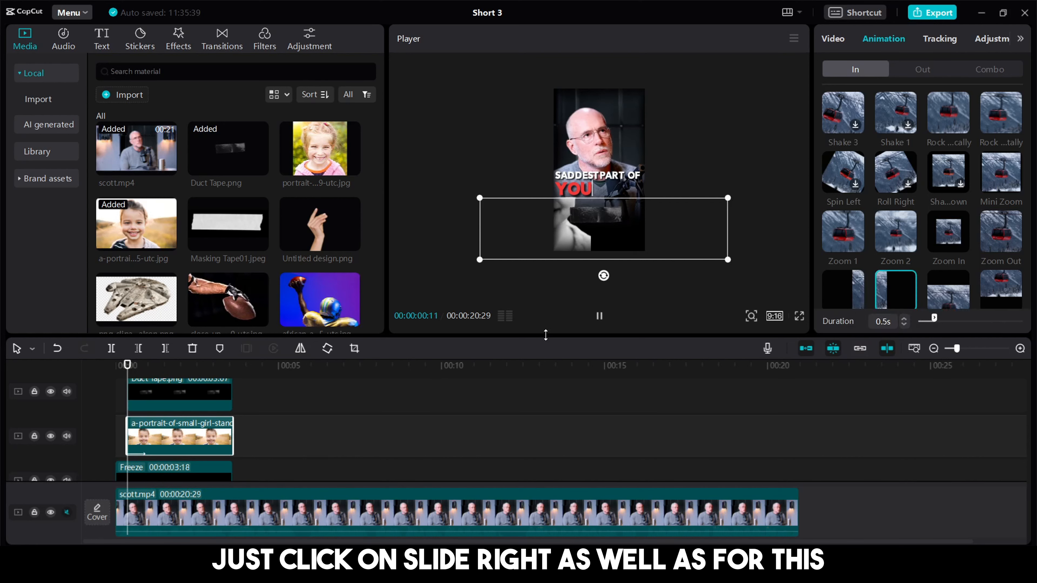
left_click(171, 398)
left_click(904, 293)
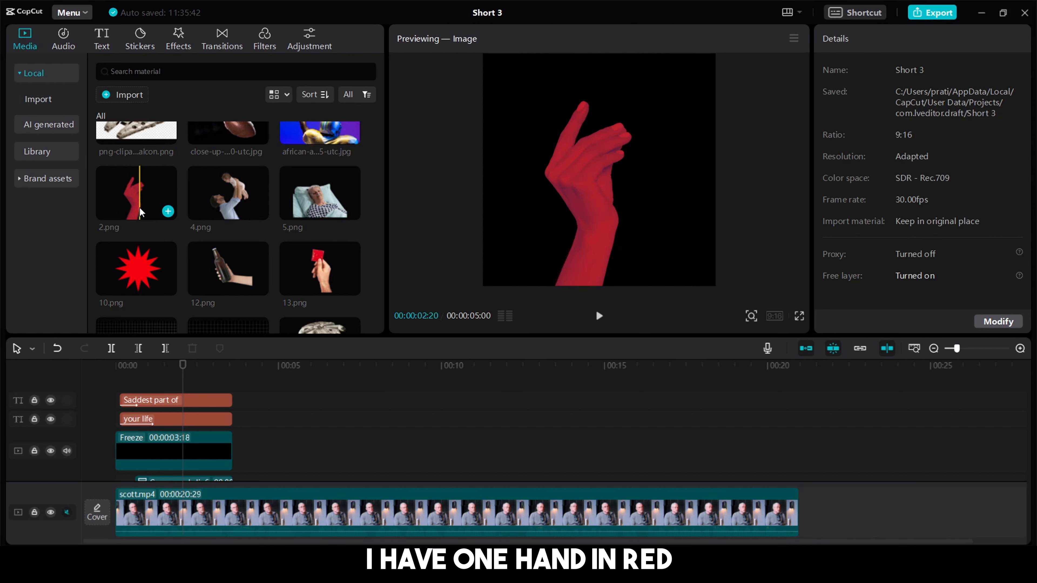
Step: Add the red hand image 2.png above the compound clip, starting shortly before the two-second mark, and preview the playback
left_click_drag(136, 205, 210, 460)
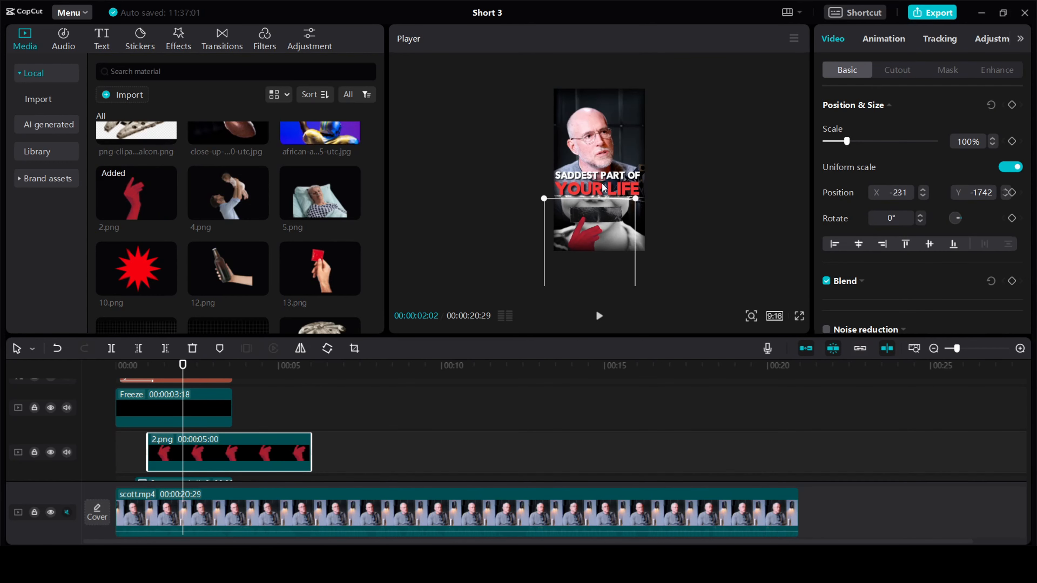
scroll(612, 233, "up", 3)
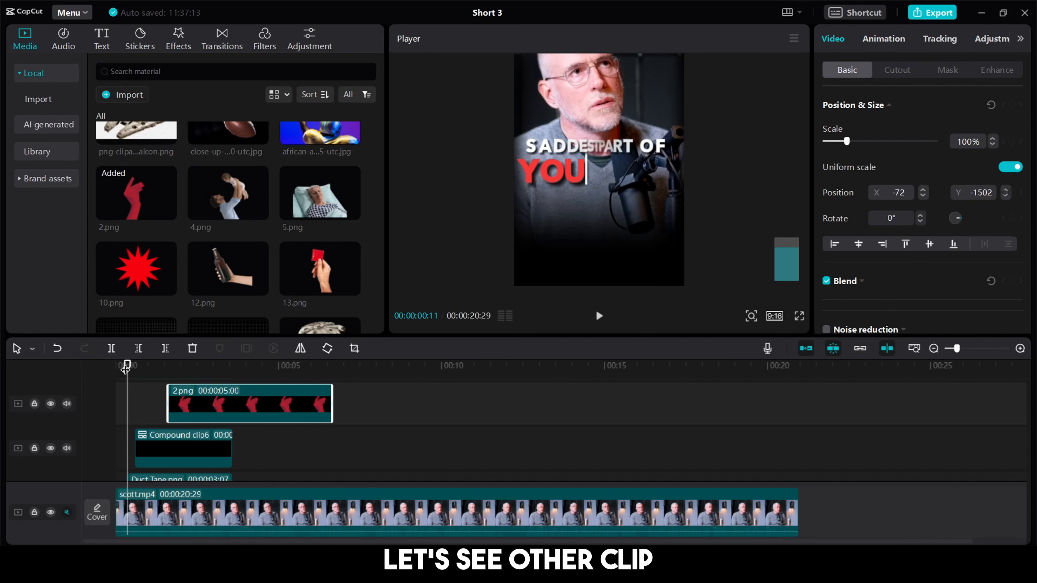
key("space")
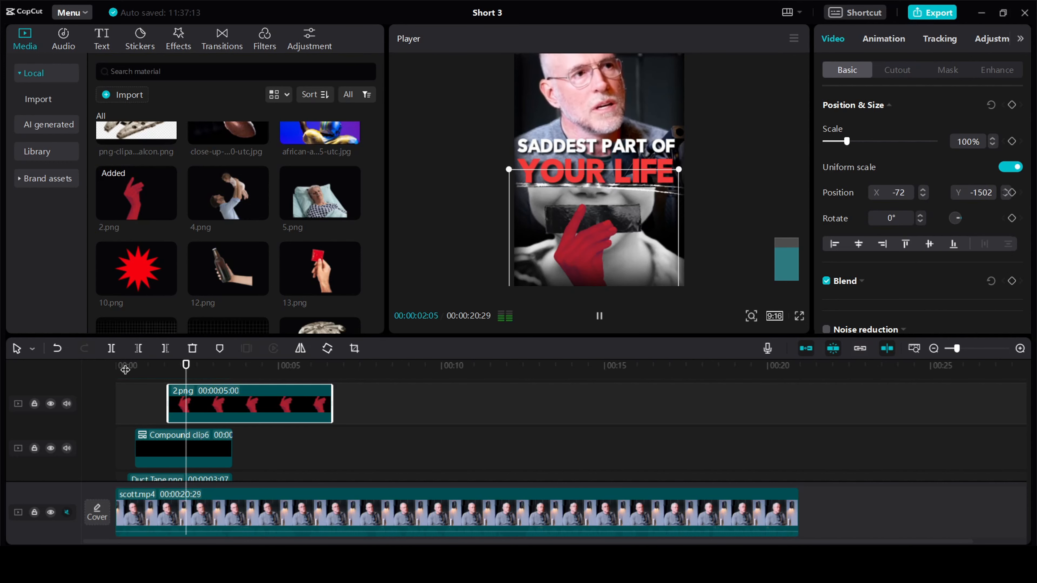
key("space")
Step: Move the red hand below the frame to X -498, Y -2577 and set a Position & Size keyframe at its clip's start
left_click_drag(217, 371, 182, 375)
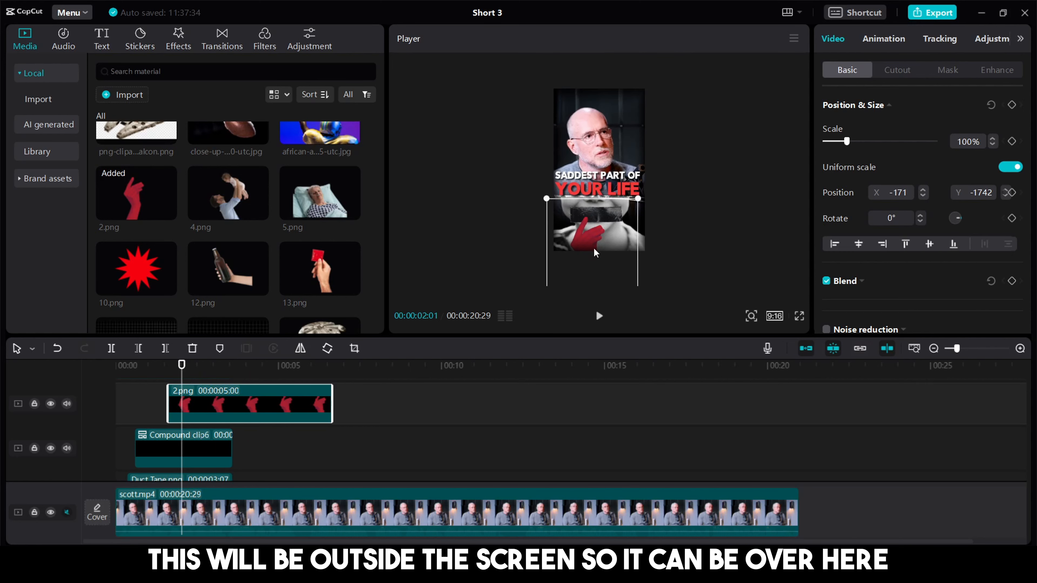
left_click_drag(589, 242, 574, 274)
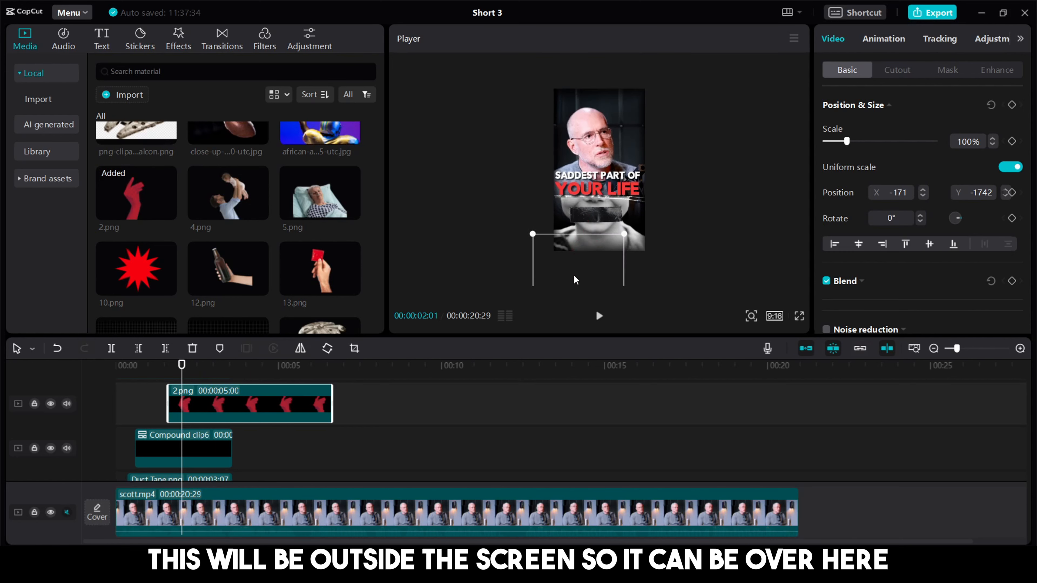
left_click(1012, 105)
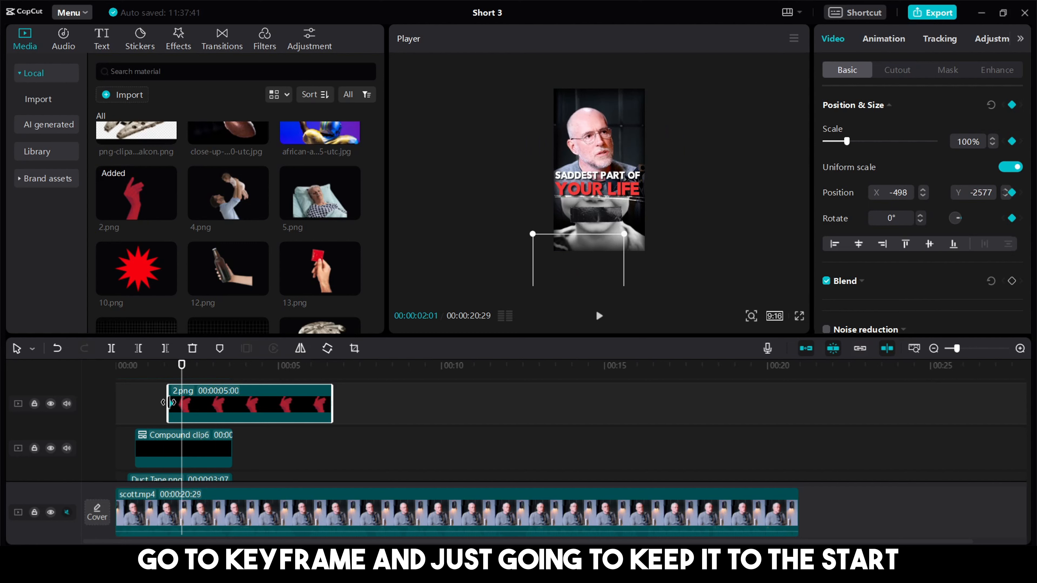
Step: Keyframe the red hand at 00:00:02:09, raised to X -107, Y -1457 so that it reaches the duct tape
left_click(190, 387)
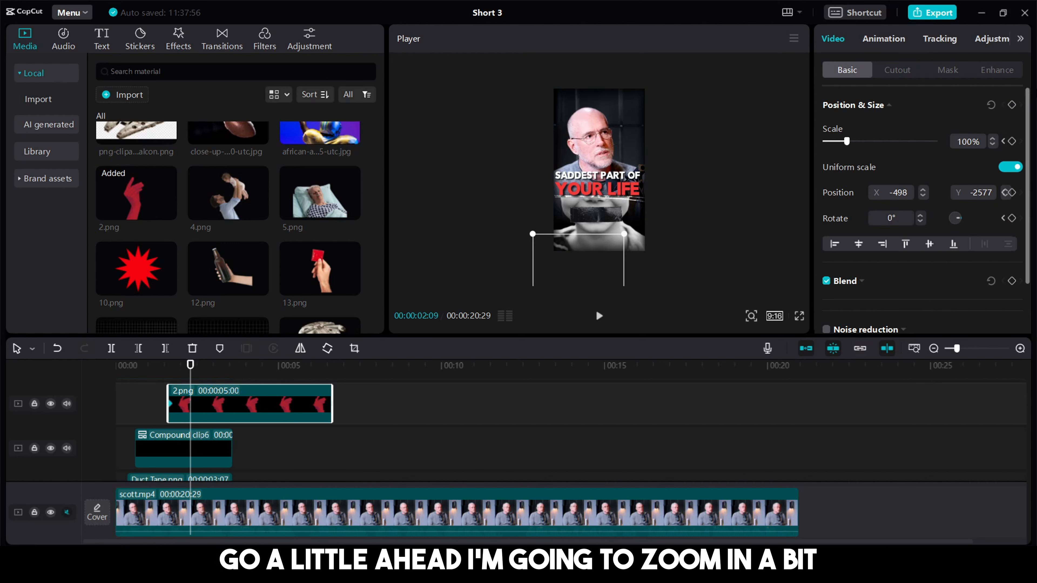
scroll(612, 204, "up", 4)
scroll(612, 206, "down", 2)
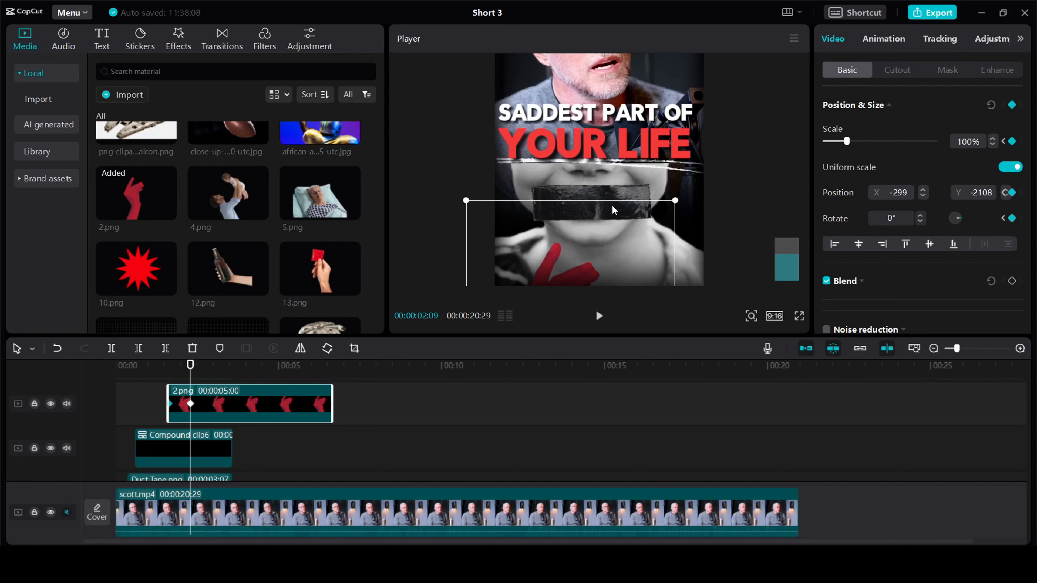
left_click_drag(569, 274, 594, 213)
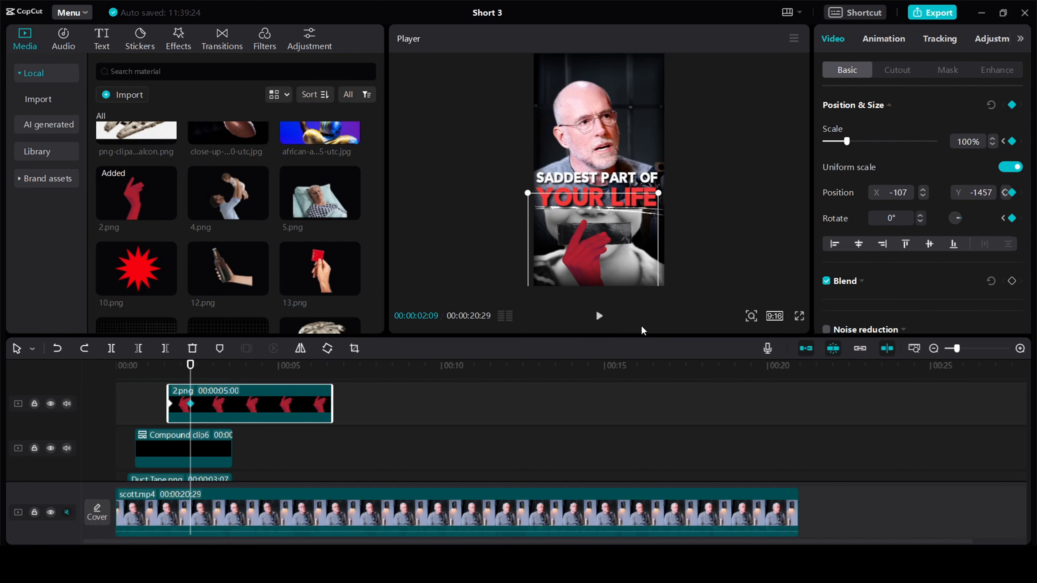
Step: Add Position & Size keyframes to both the red hand and the duct tape at 00:00:02:26 to hold their places
left_click_drag(189, 374, 208, 375)
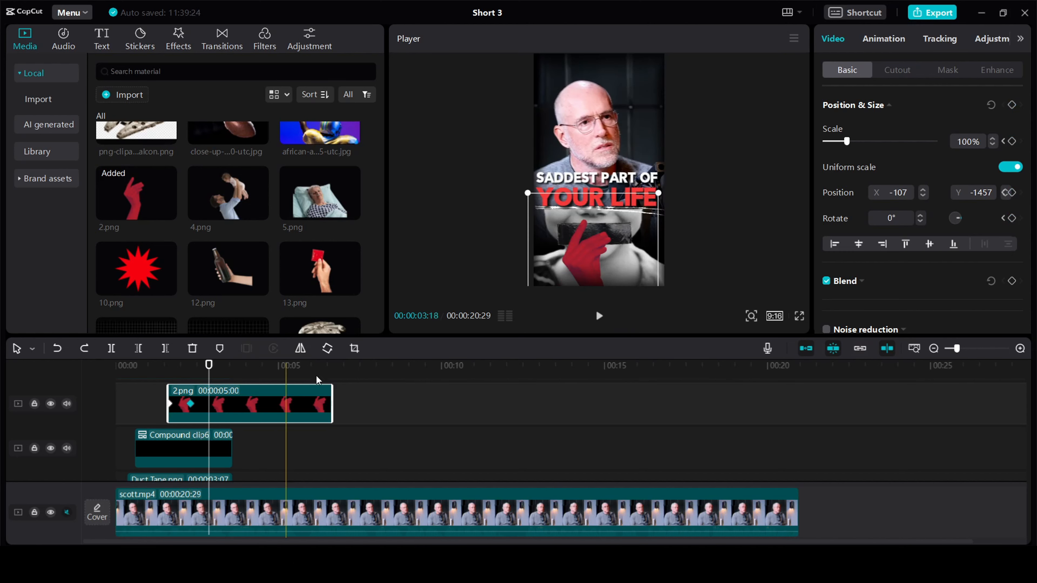
left_click(1011, 105)
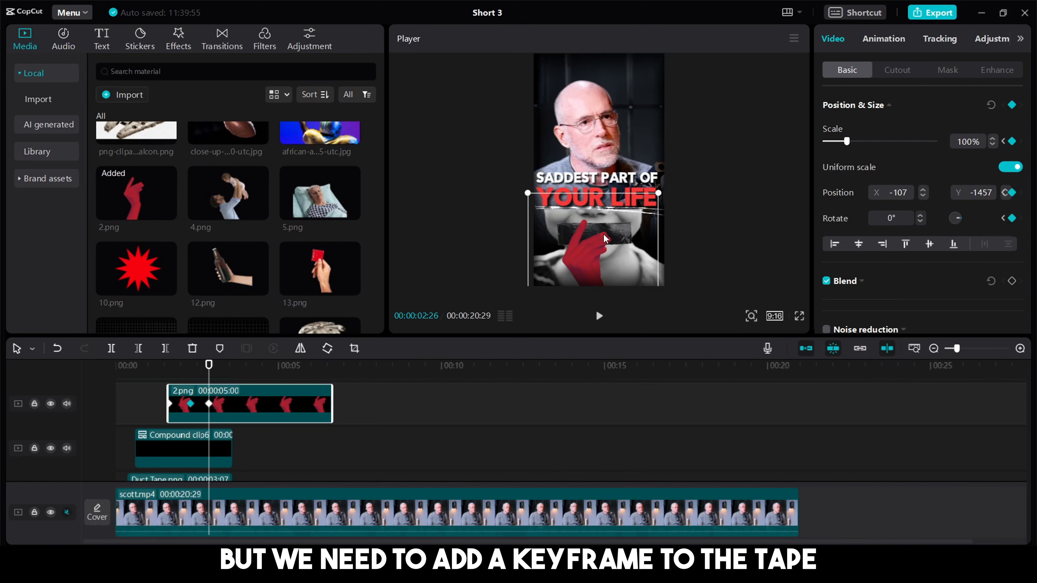
scroll(184, 454, "down", 1)
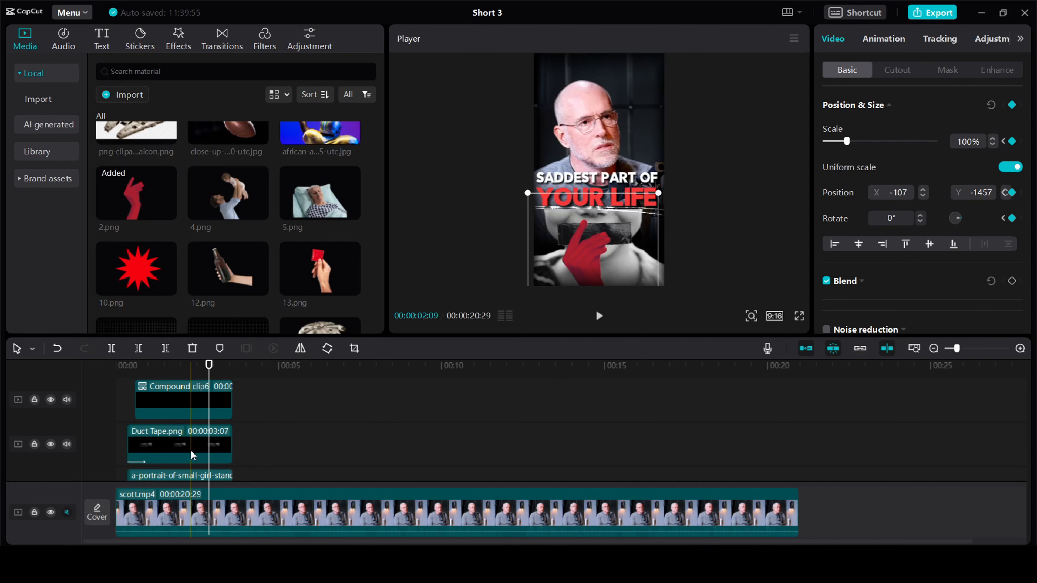
left_click(210, 443)
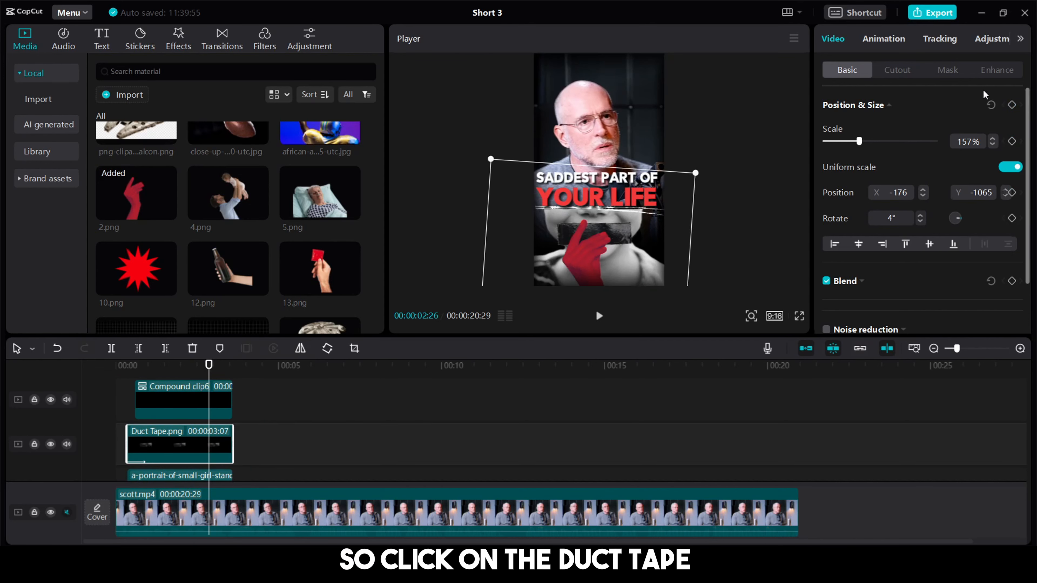
left_click(1011, 105)
Step: Keyframe the red hand at 00:00:03:18, at the Freeze clip's end, moved out of frame to X 702, Y -2682
scroll(216, 409, "up", 2)
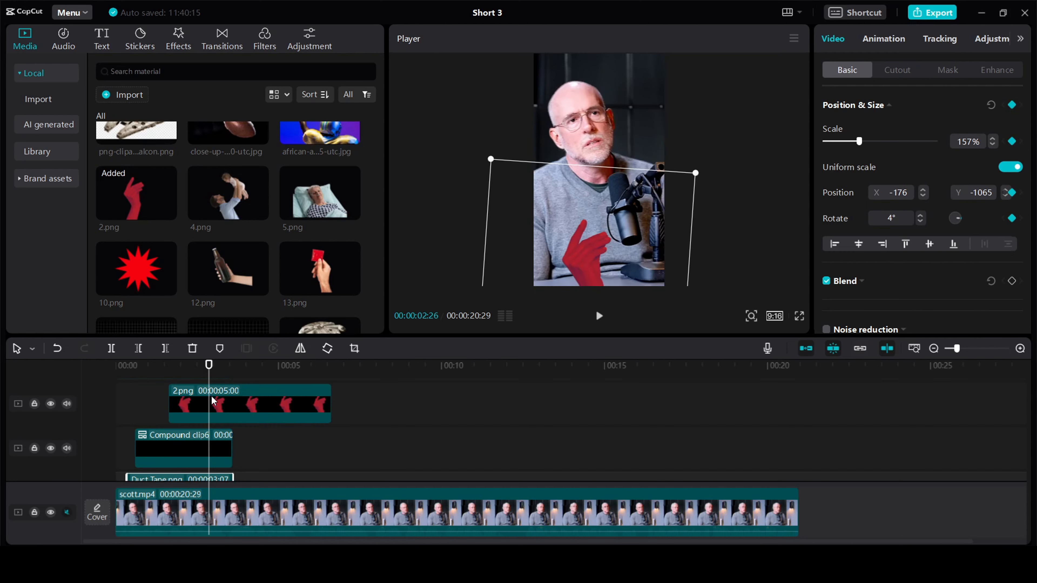
scroll(211, 399, "up", 2)
left_click(227, 391)
left_click_drag(226, 387, 230, 388)
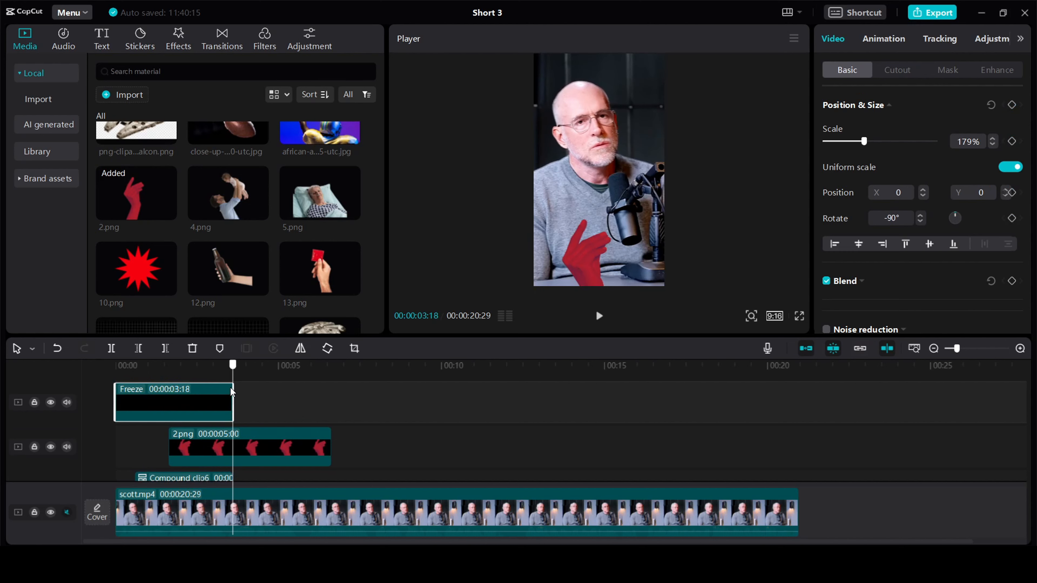
left_click(234, 445)
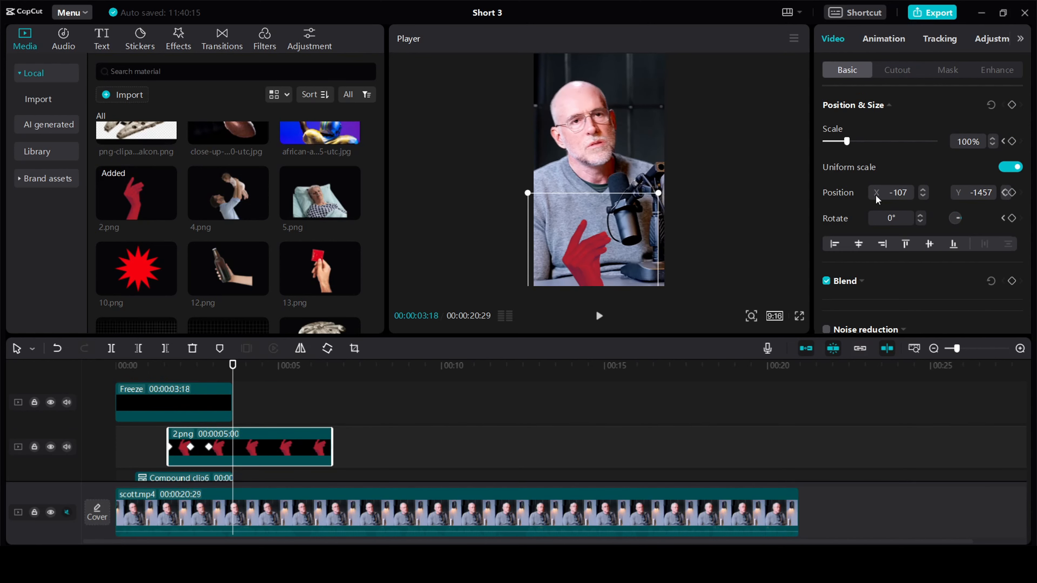
left_click(1012, 105)
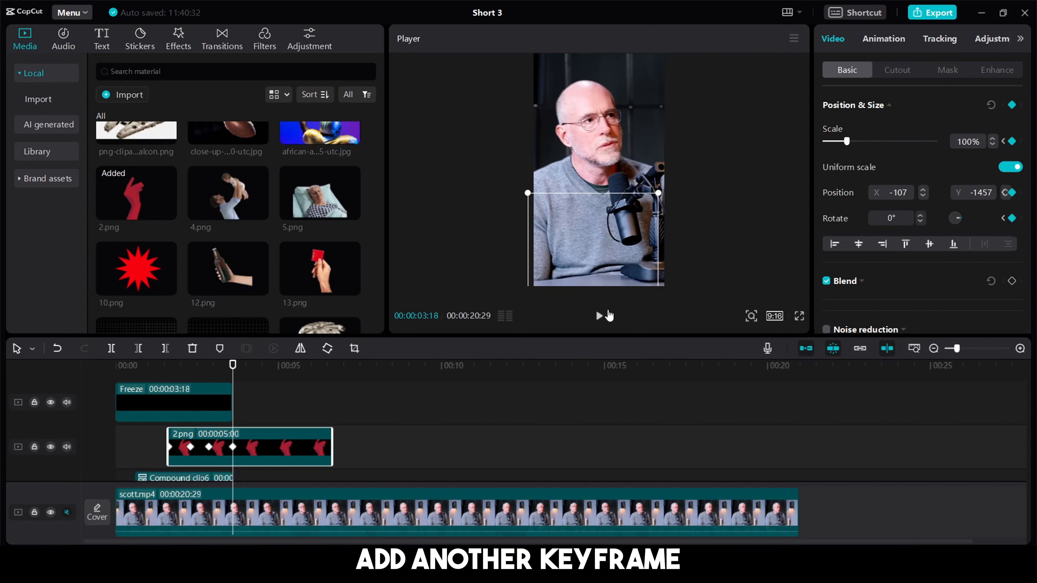
left_click_drag(593, 247, 641, 321)
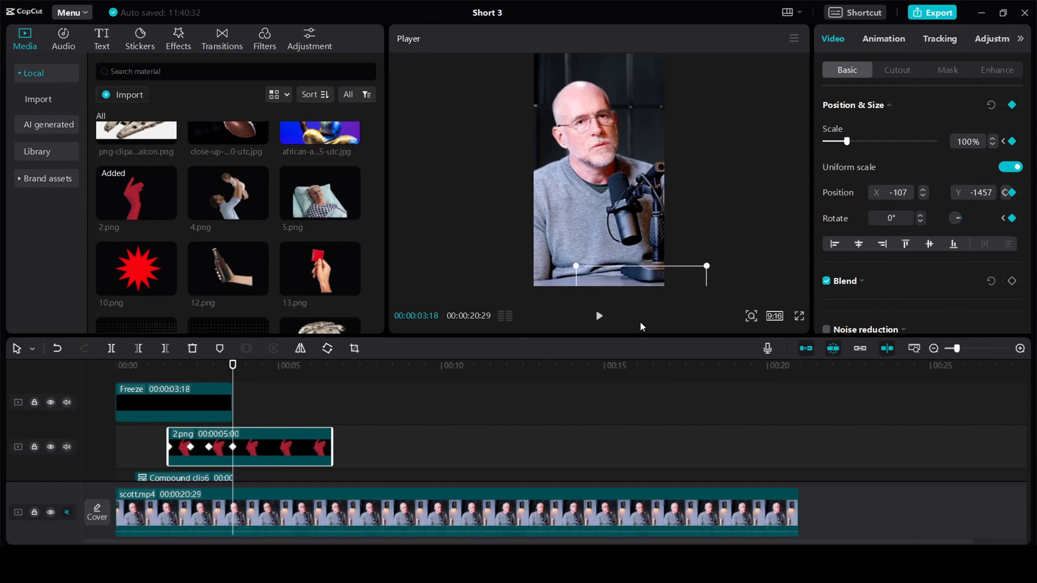
Step: Add a Position & Size keyframe to the duct tape at 00:00:03:18 and extend its clip to 00:00:04:12
scroll(231, 474, "down", 2)
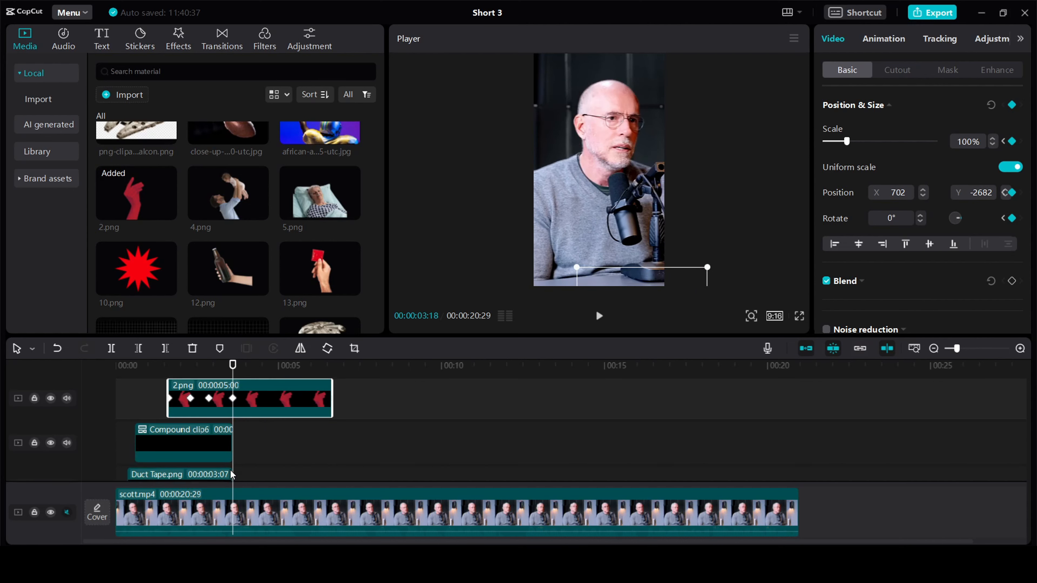
scroll(231, 474, "down", 1)
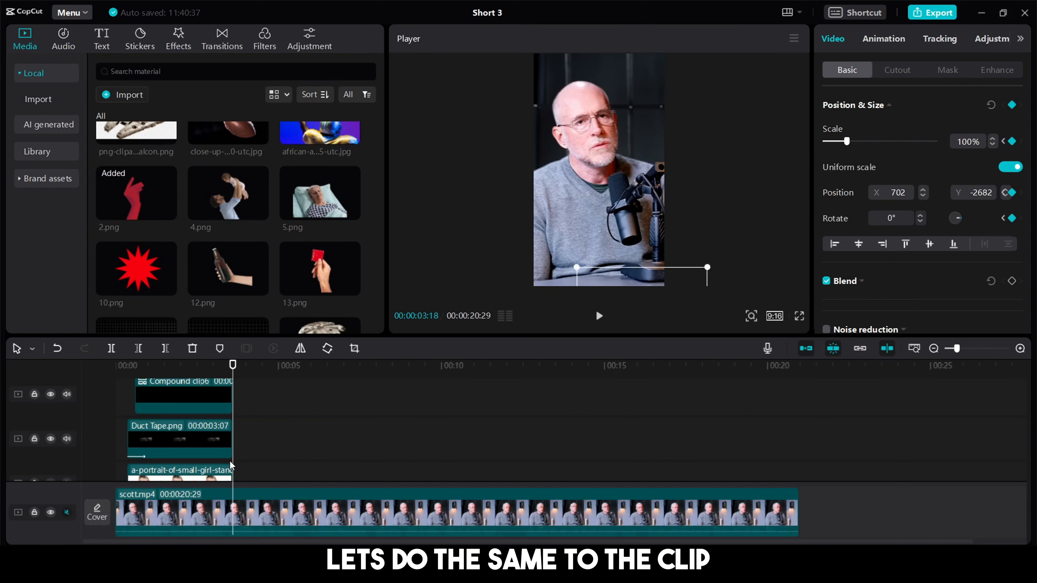
left_click(229, 440)
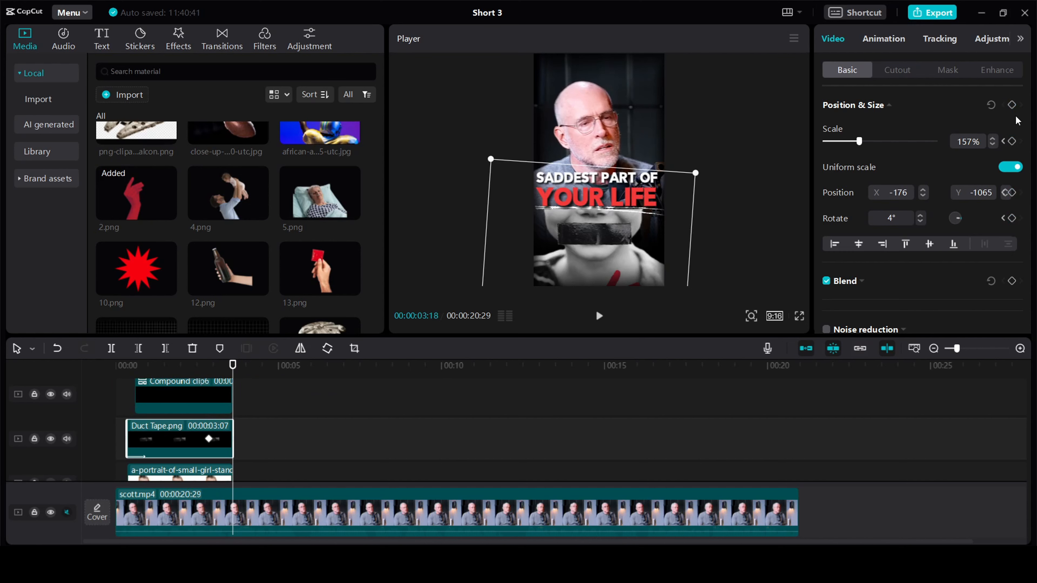
left_click(1012, 106)
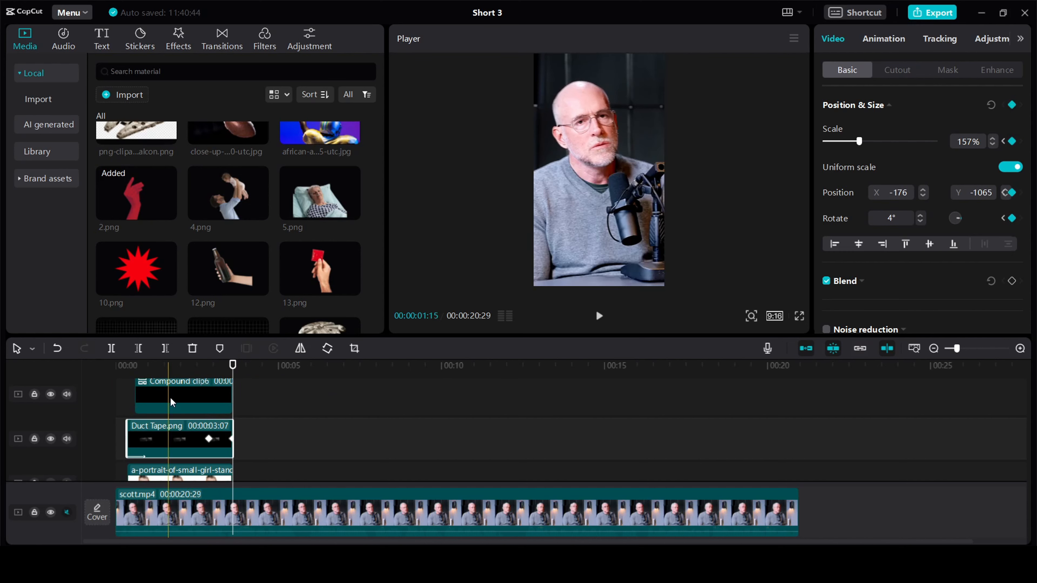
left_click(229, 370)
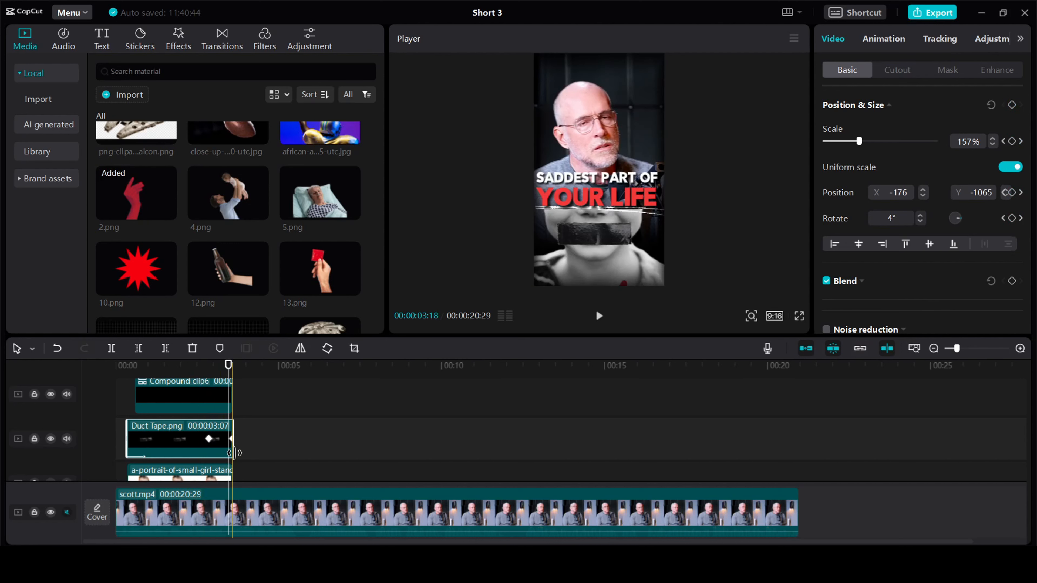
left_click_drag(233, 453, 271, 453)
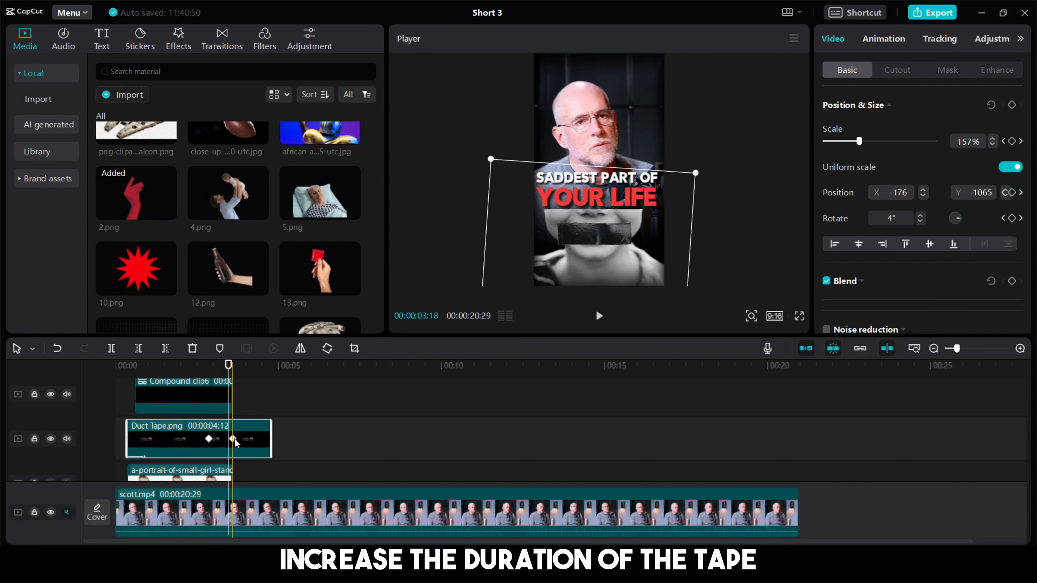
Step: Play the opening sequence from the start of the timeline to review the red hand and duct tape animation
left_click(233, 440)
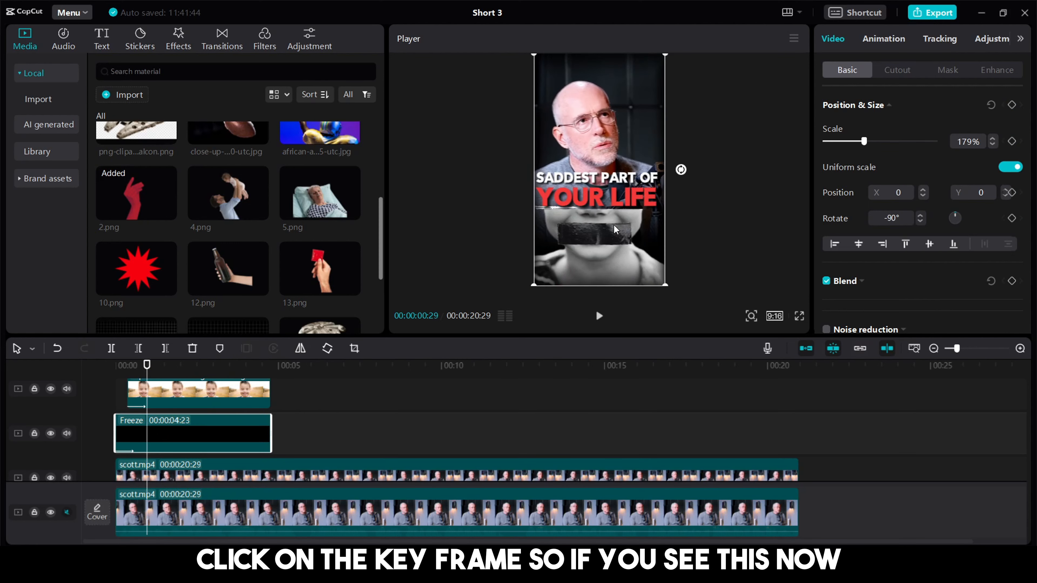
scroll(607, 243, "up", 3)
scroll(608, 243, "down", 3)
left_click(158, 369)
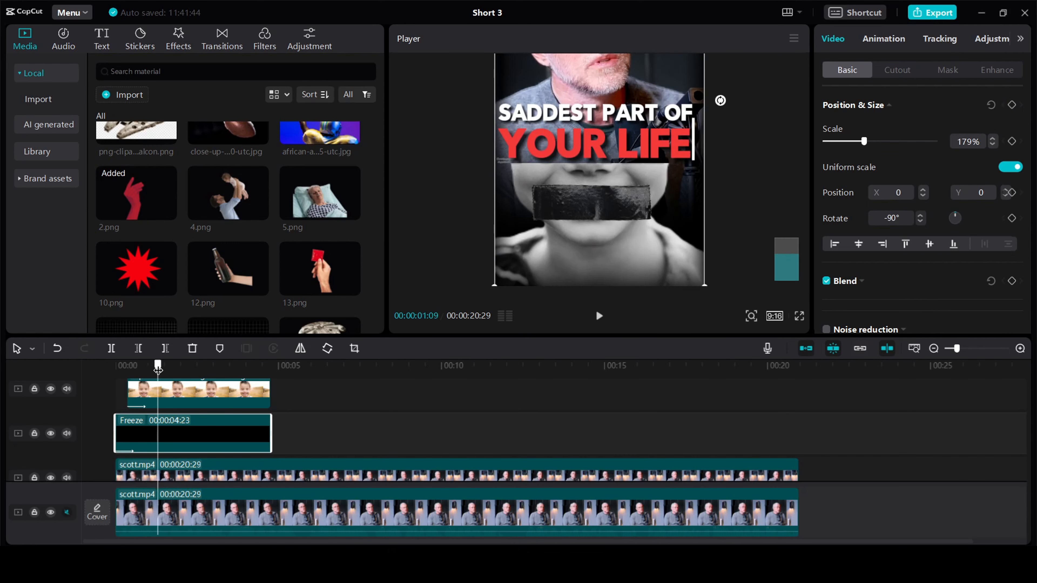
left_click_drag(158, 369, 80, 375)
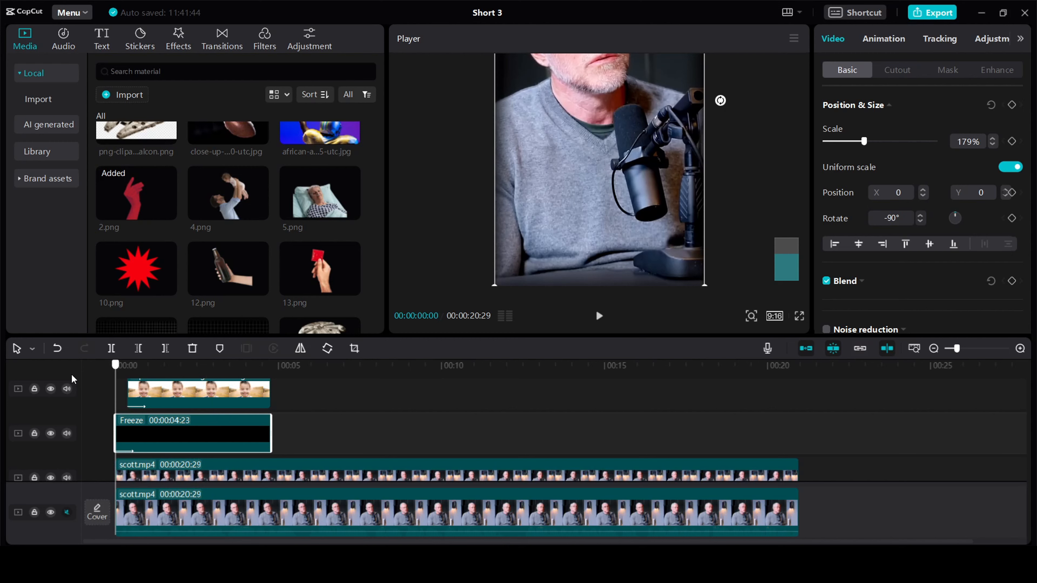
left_click(799, 315)
key("space")
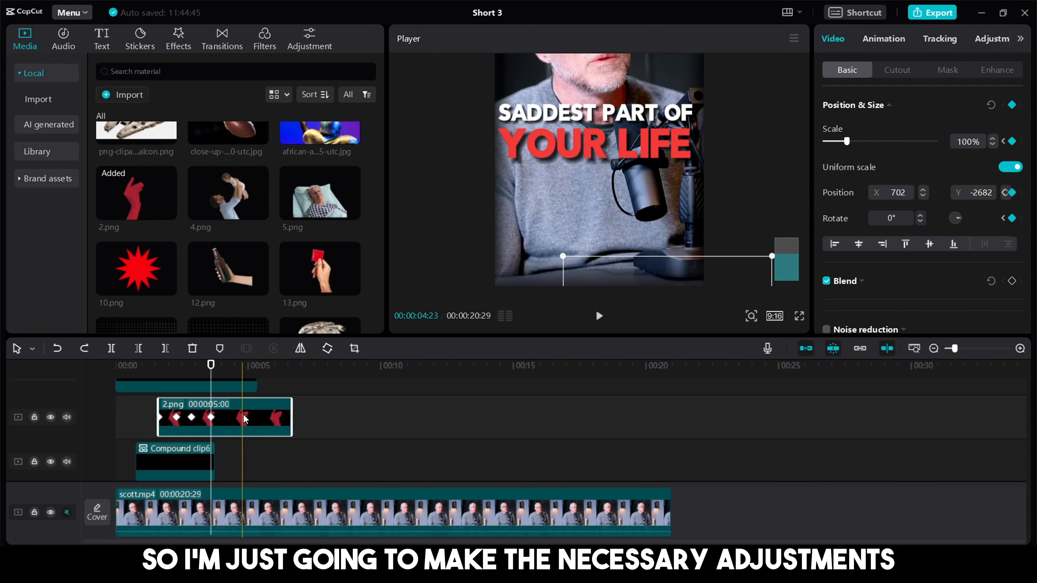
Step: Shift the 2.png red hand clip and the Duct Tape clip earlier on the timeline to bring their keyframes closer together
left_click_drag(243, 418, 231, 417)
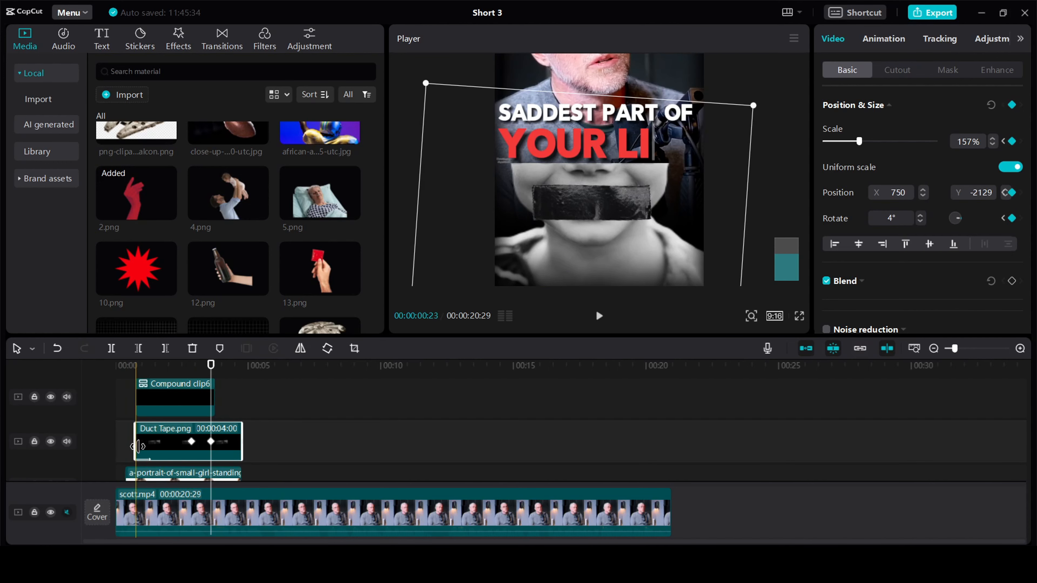
left_click_drag(151, 448, 140, 447)
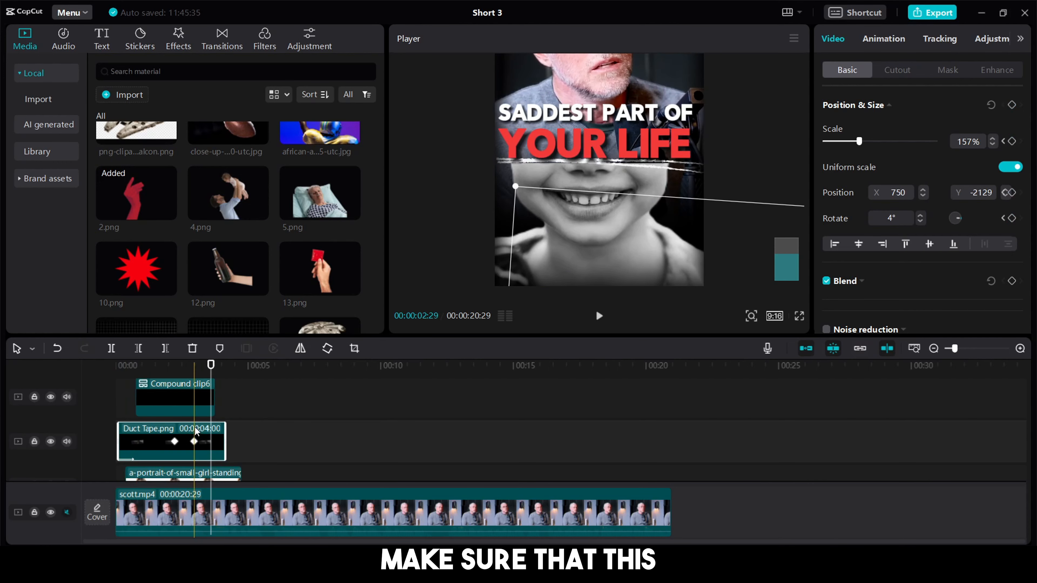
left_click(195, 441)
scroll(195, 429, "up", 3)
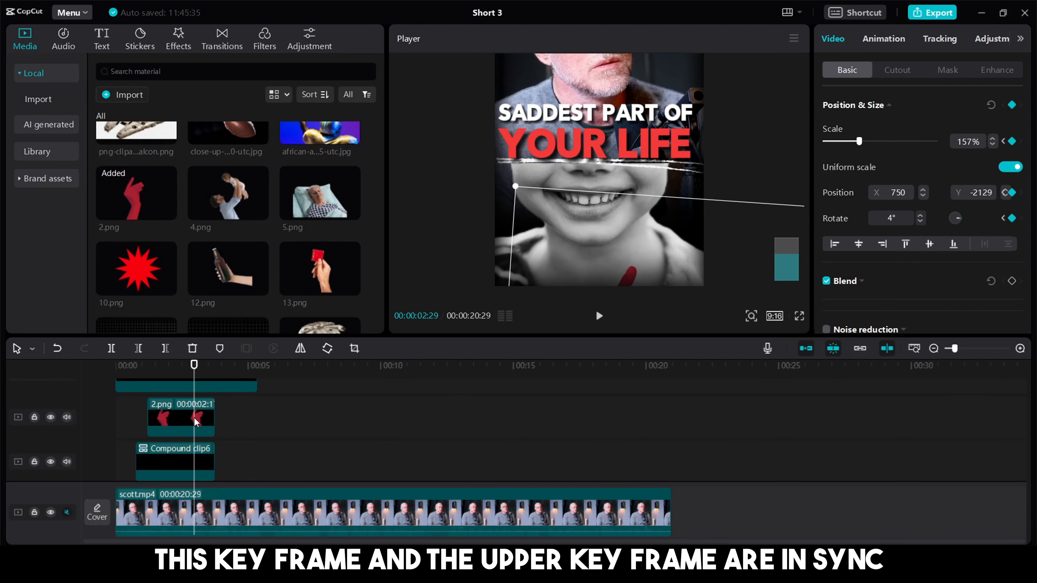
Step: Align the duct tape's last keyframe with the red hand's final keyframe at 00:00:03:05
left_click(193, 417)
scroll(193, 391, "up", 1)
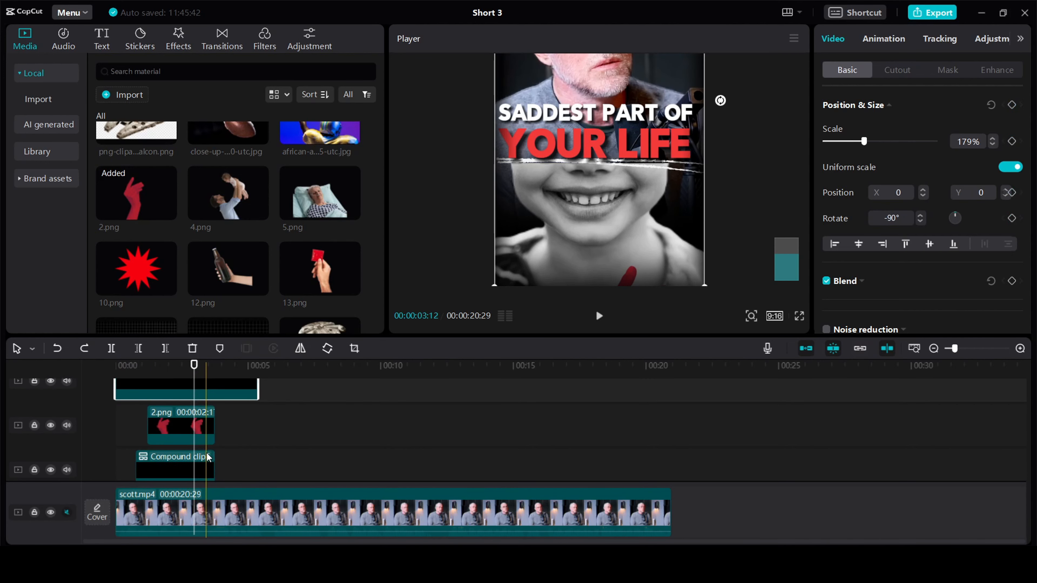
left_click(200, 426)
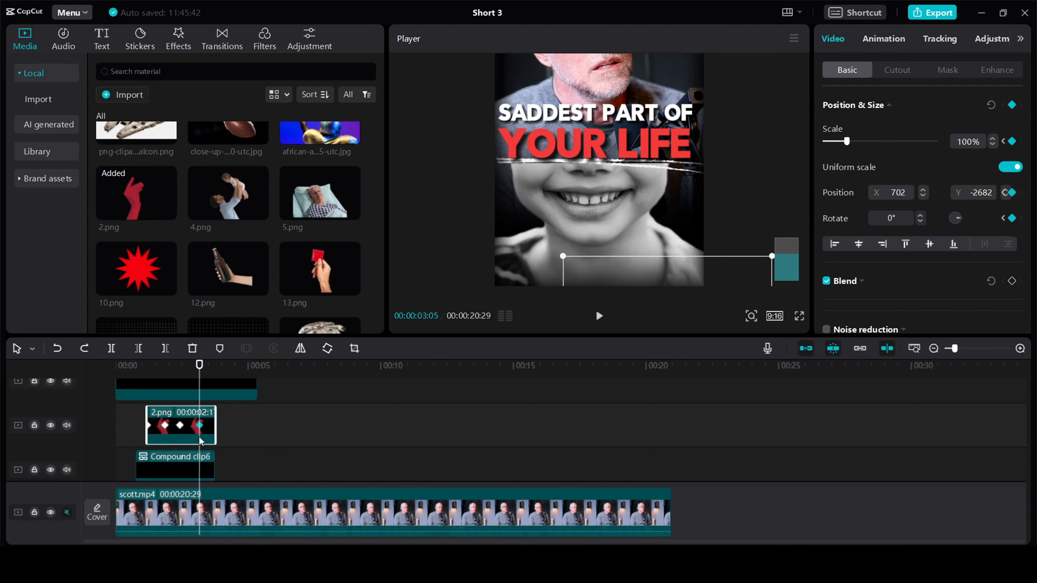
scroll(199, 436, "down", 2)
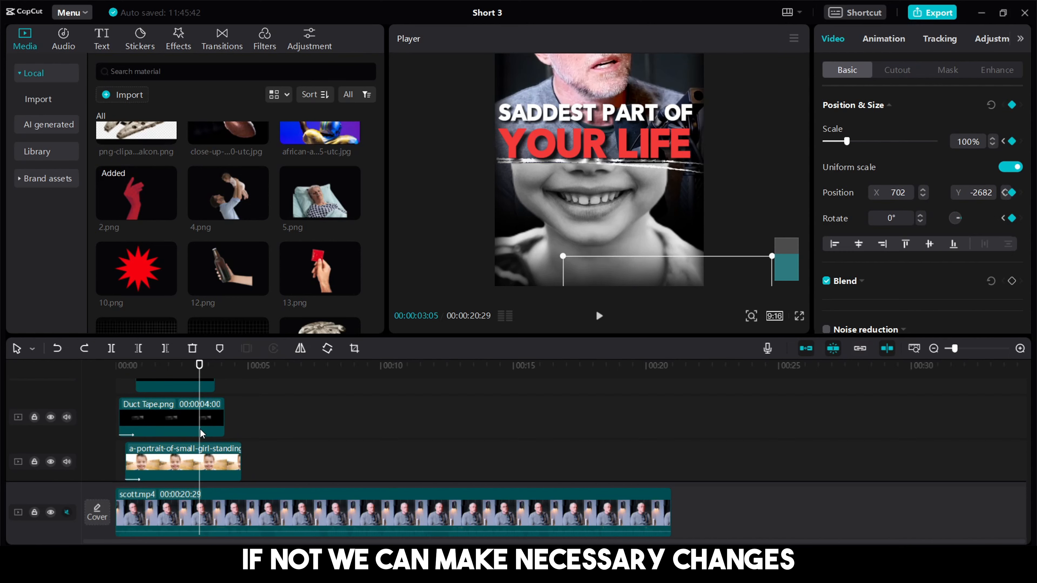
left_click(200, 429)
left_click_drag(197, 419, 221, 438)
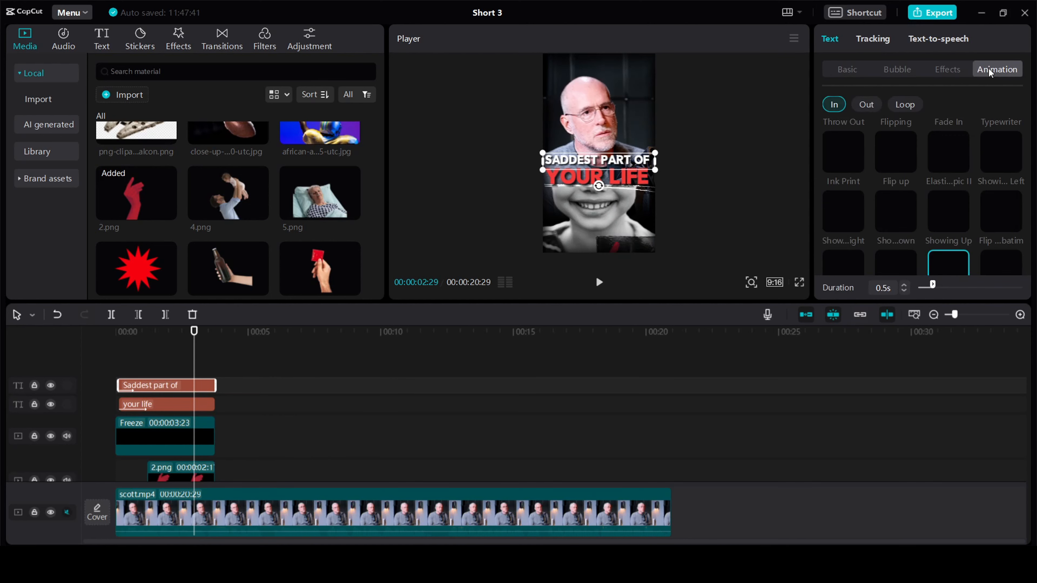
Step: Give the "Saddest part of" title and the girl portrait a 0.5 s Fade Out exit animation
left_click(860, 105)
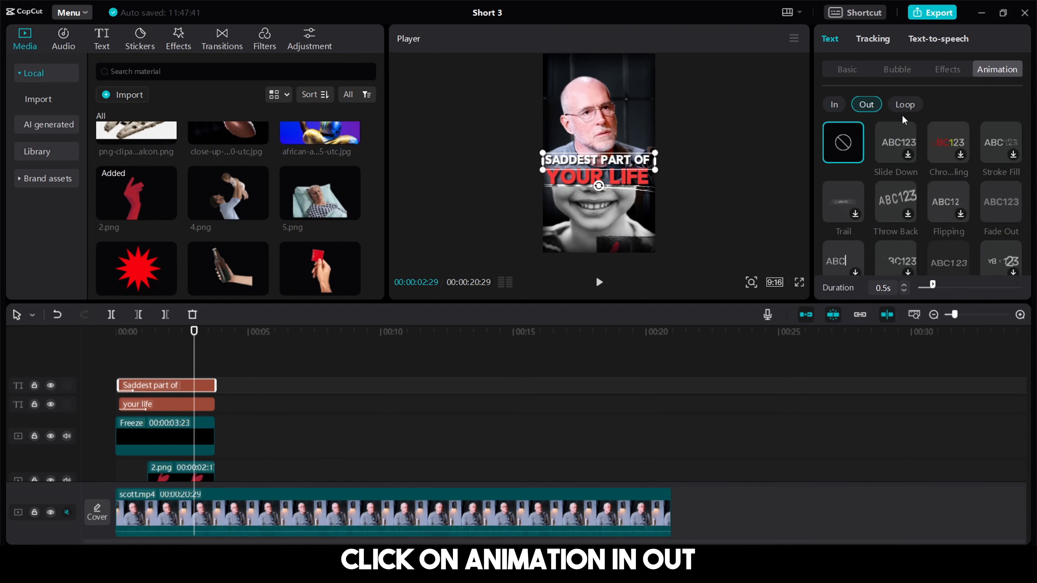
left_click(1002, 209)
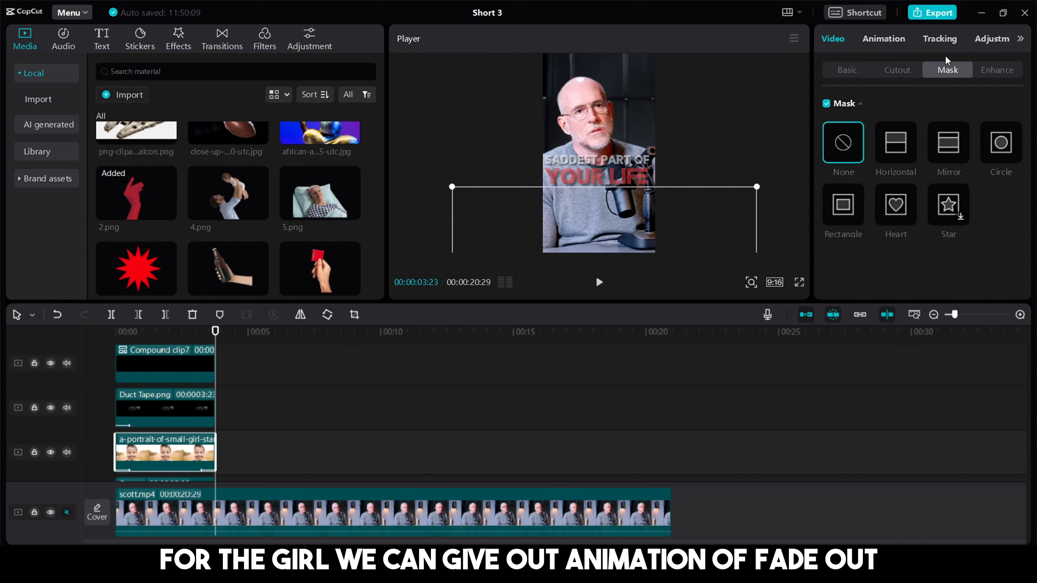
left_click(883, 39)
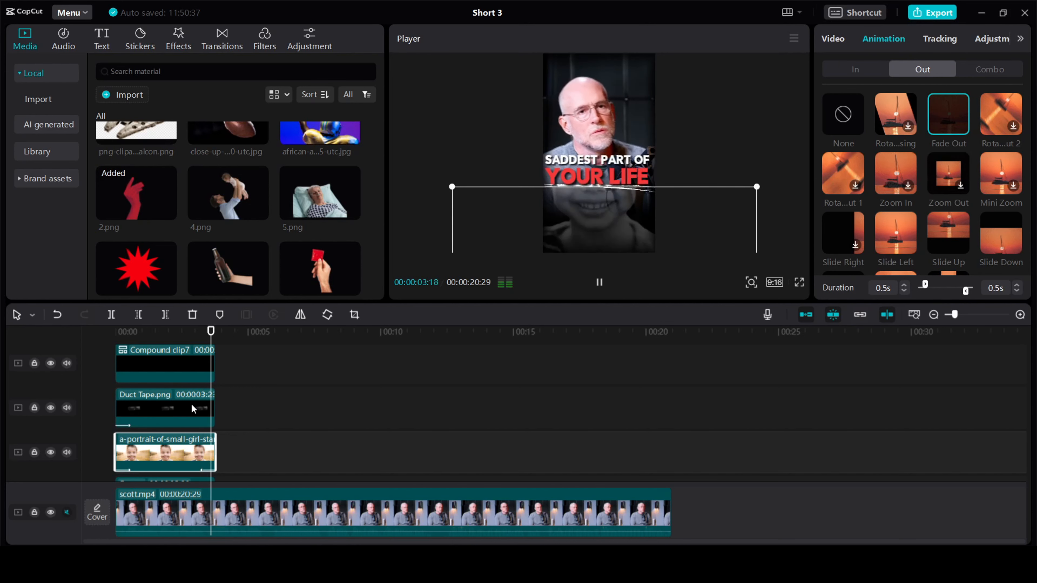
key("space")
Step: Apply a 0.5 s Fade Out exit animation to Compound clip7 and play back the result
scroll(200, 405, "up", 2)
left_click(201, 402)
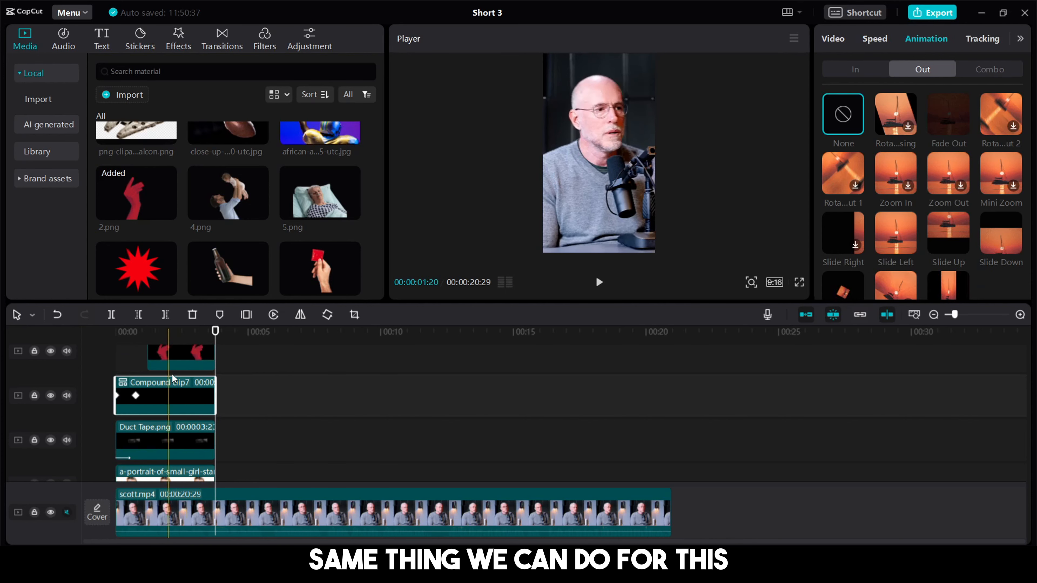
left_click_drag(201, 338, 165, 338)
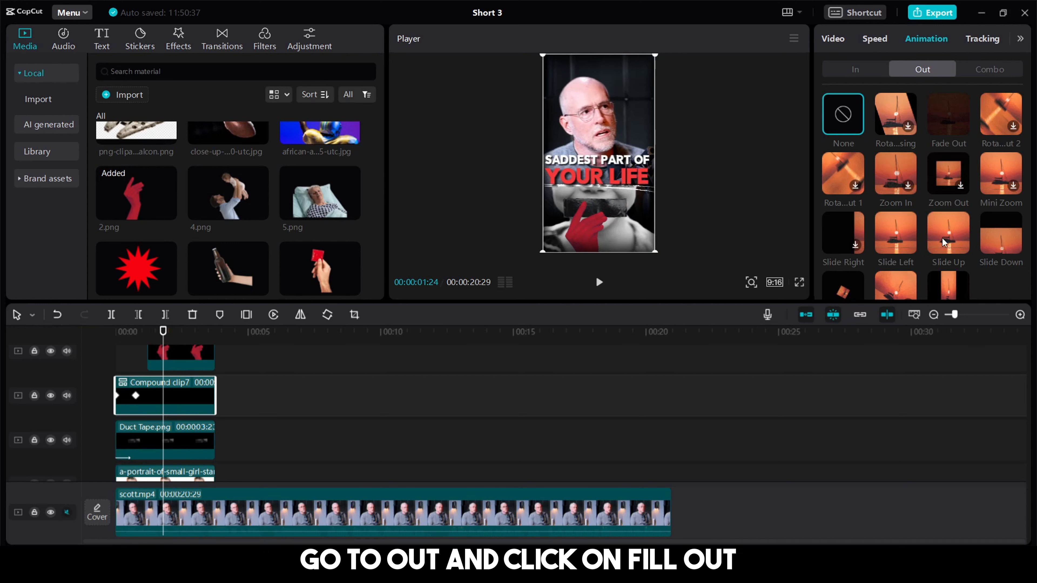
left_click(955, 122)
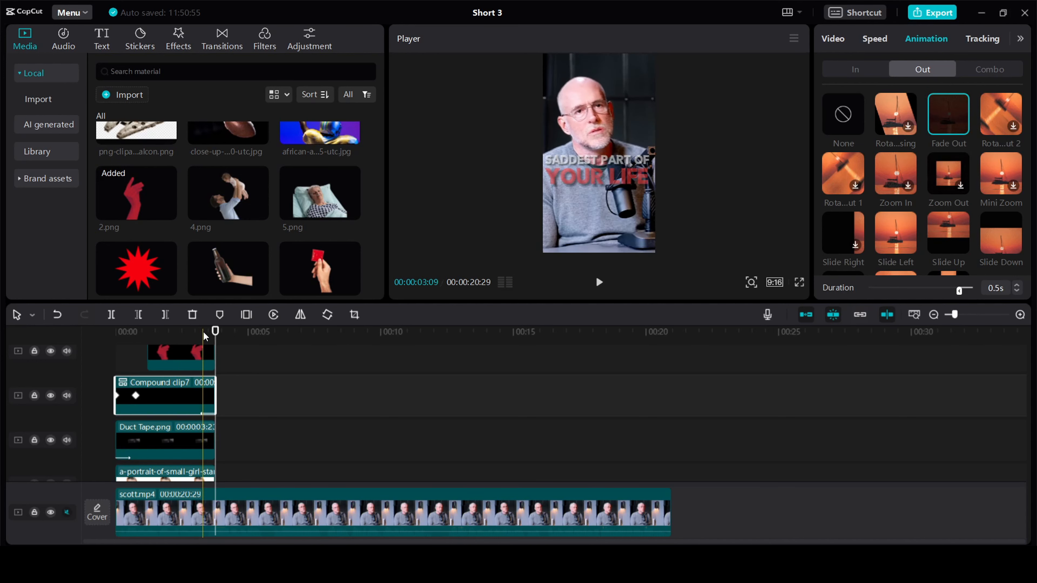
left_click(799, 282)
key("space")
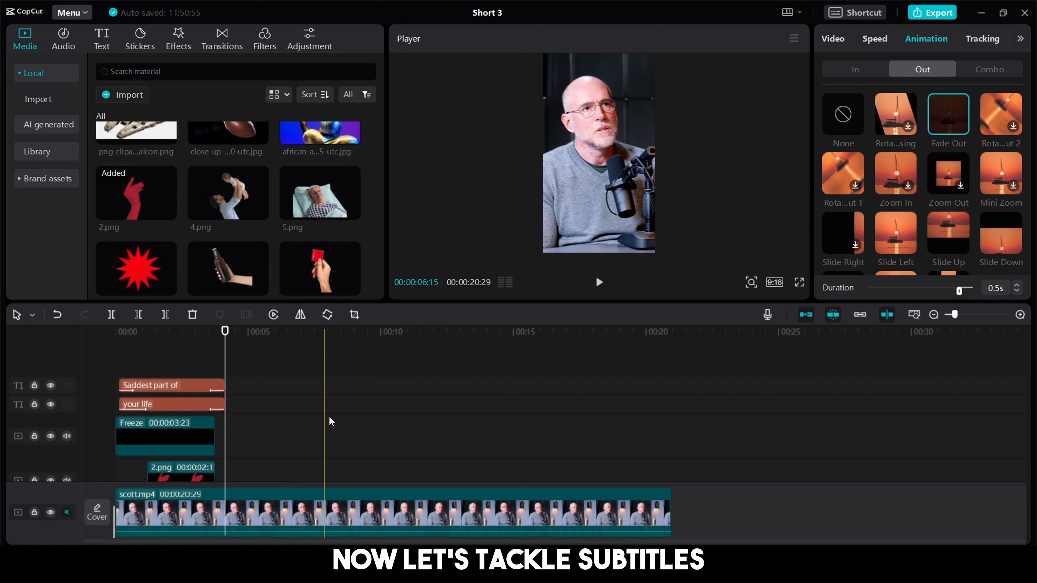
Step: Generate auto captions for the video with English as the spoken language
left_click(102, 43)
left_click(27, 78)
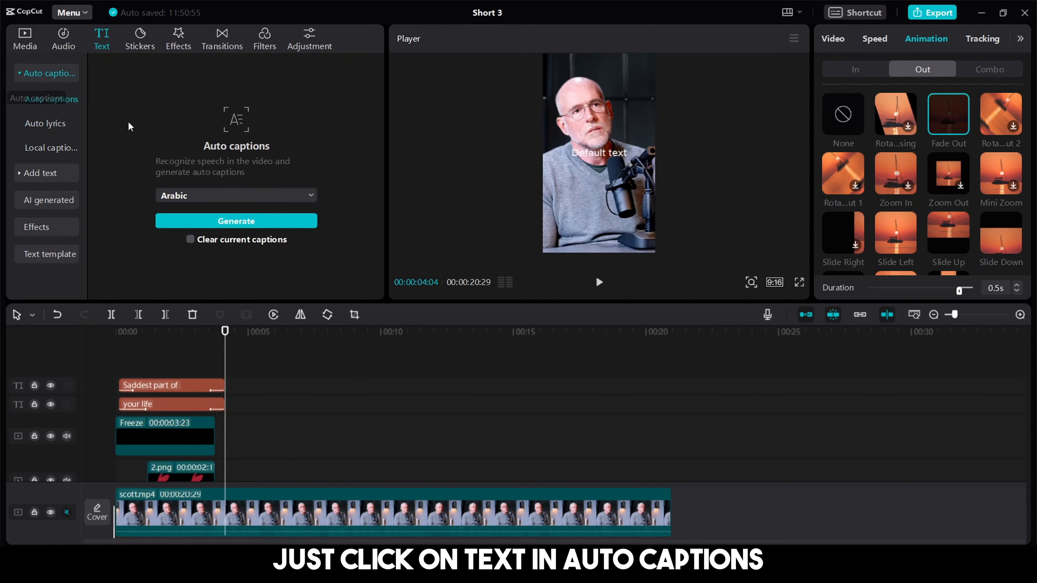
left_click(201, 197)
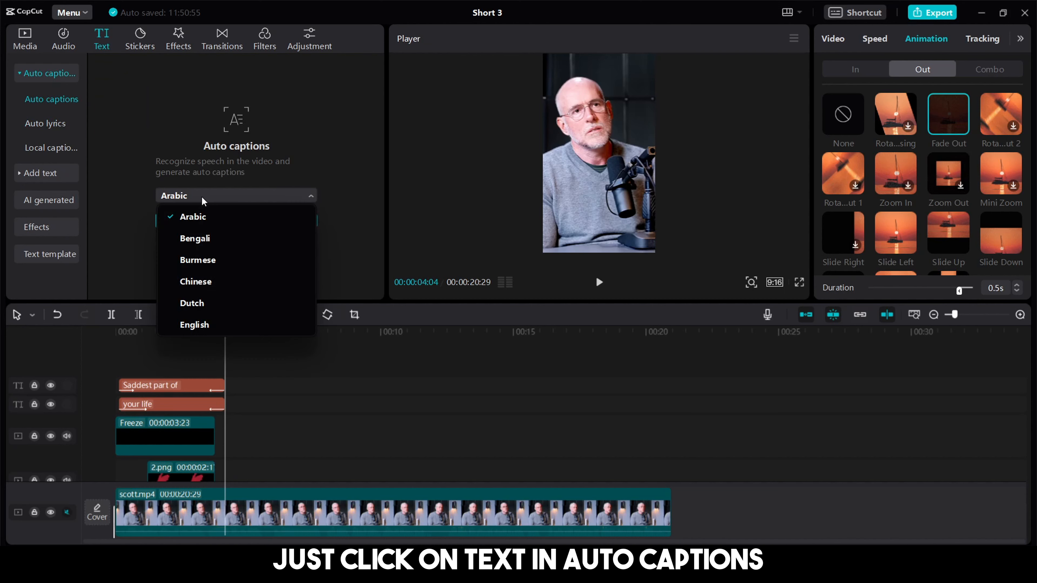
left_click(195, 325)
left_click(232, 224)
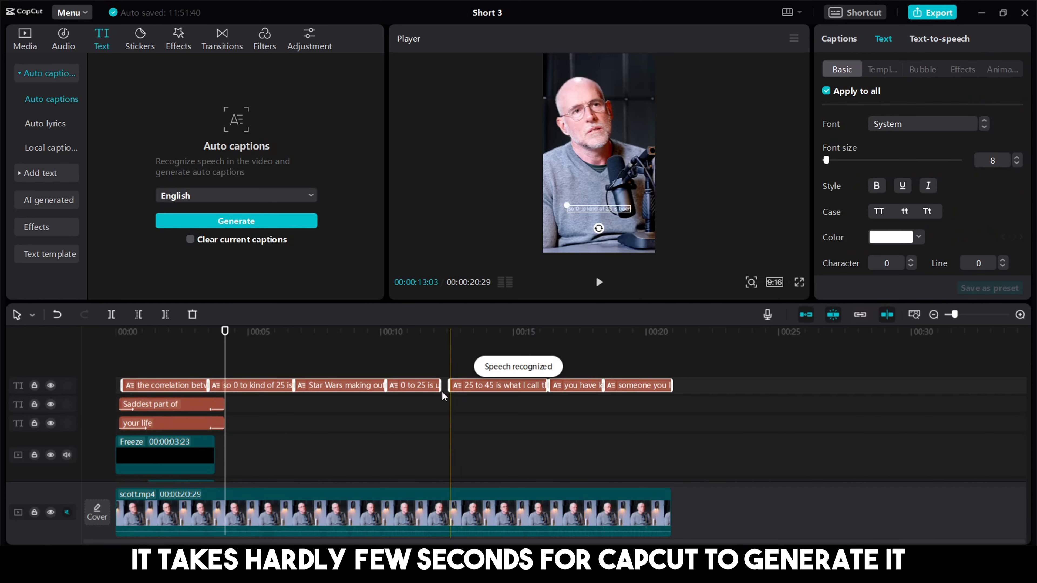
Step: Delete the first caption and split the second one so that "kind of 25" becomes its own caption
left_click(163, 387)
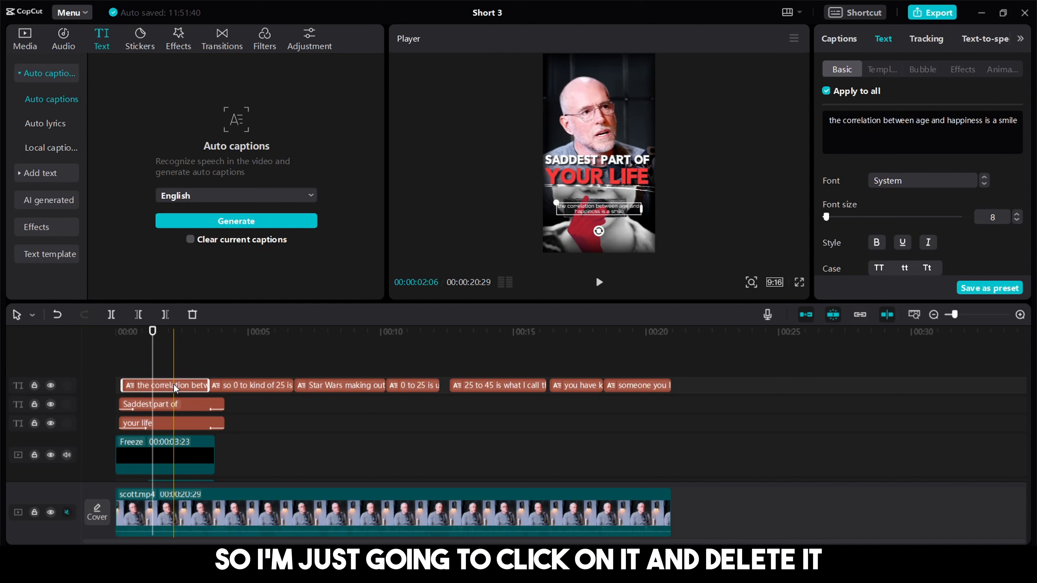
key("Delete")
left_click(227, 389)
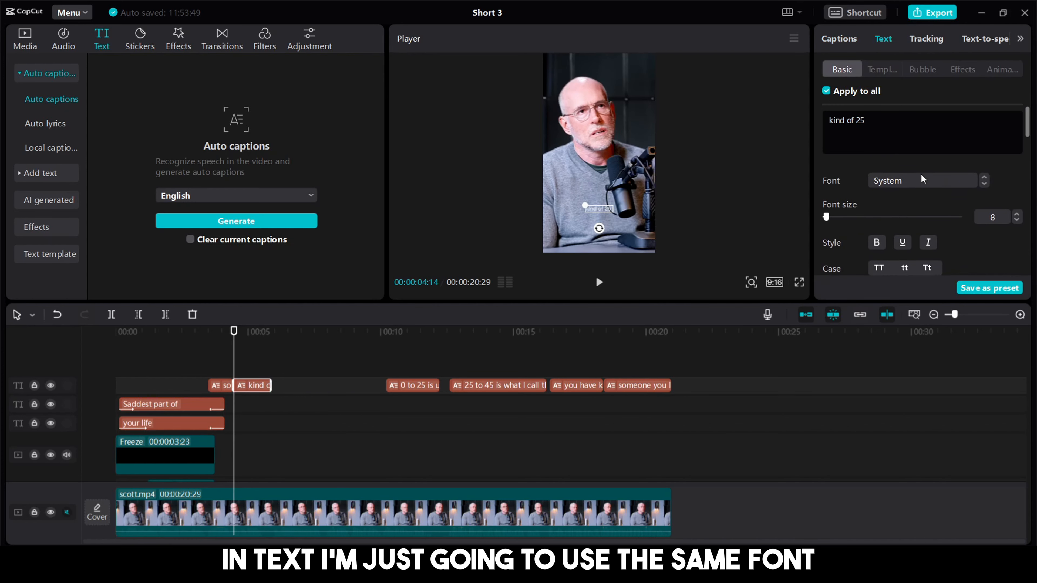
Step: Set all captions to the Sovereign font at size 15
left_click(919, 180)
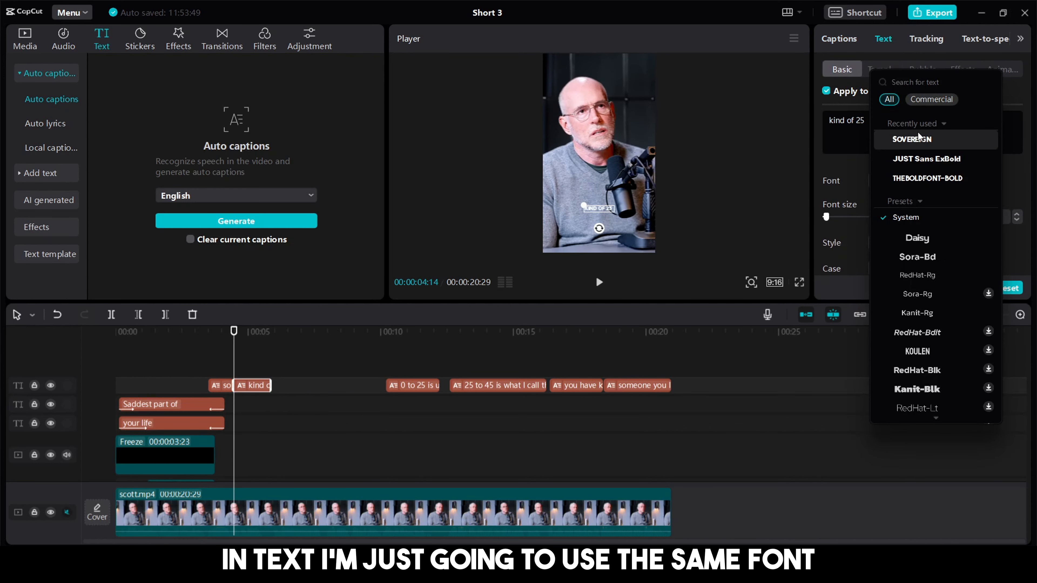
left_click(919, 141)
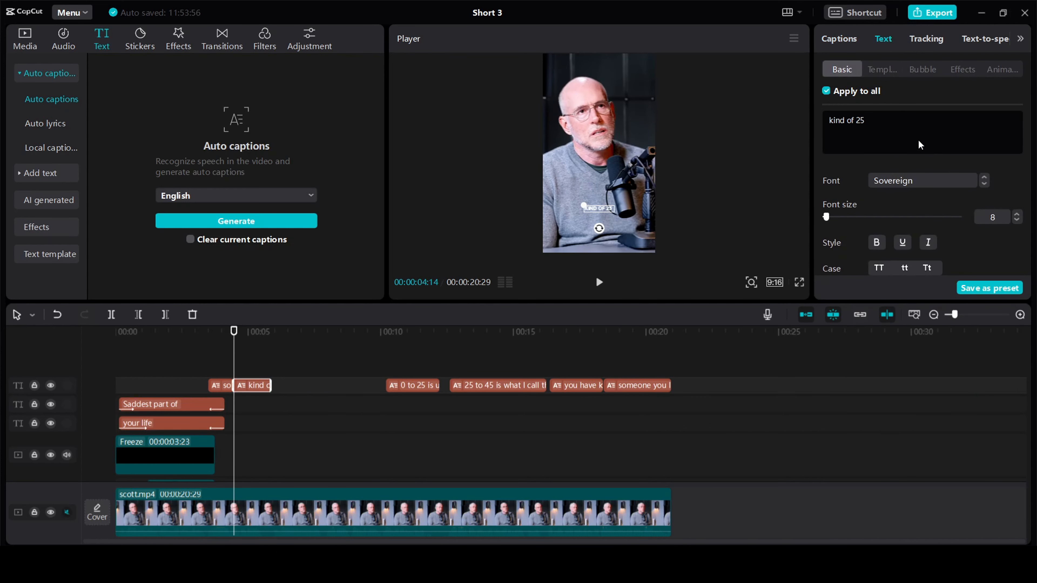
left_click(1016, 214)
left_click(1017, 214)
left_click(1016, 215)
left_click(1016, 215)
left_click(1016, 215)
left_click(1017, 214)
left_click(1017, 214)
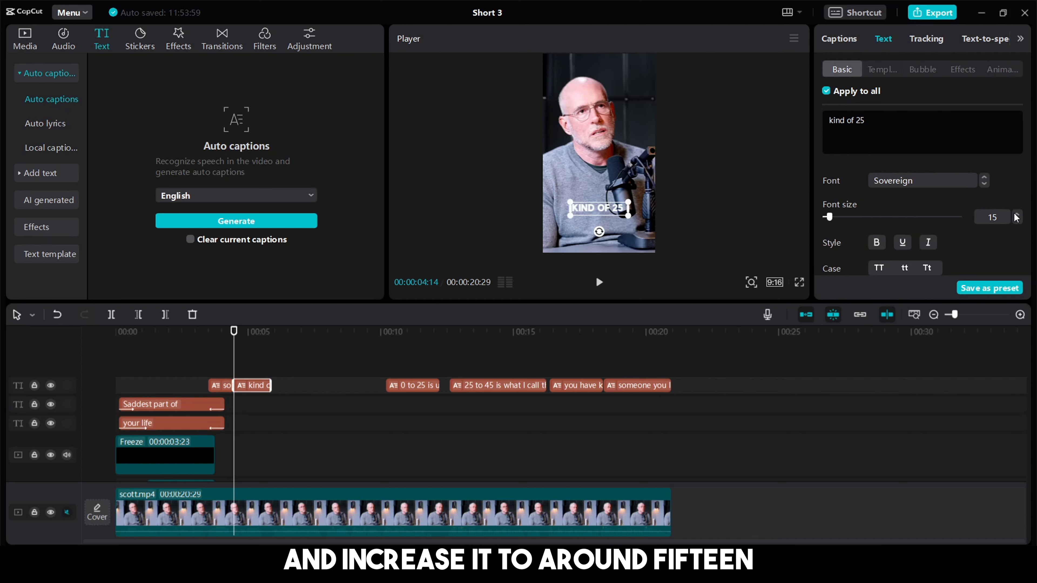
Step: Enable a black shadow on the captions with 80% opacity and 33% blurriness, and move them slightly higher in the frame
scroll(856, 223, "down", 5)
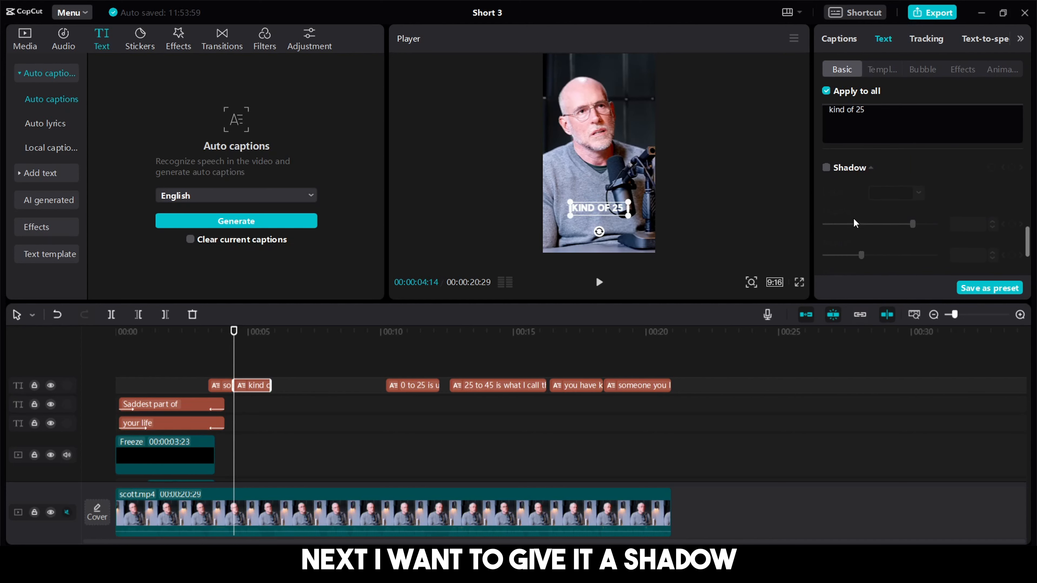
left_click(827, 167)
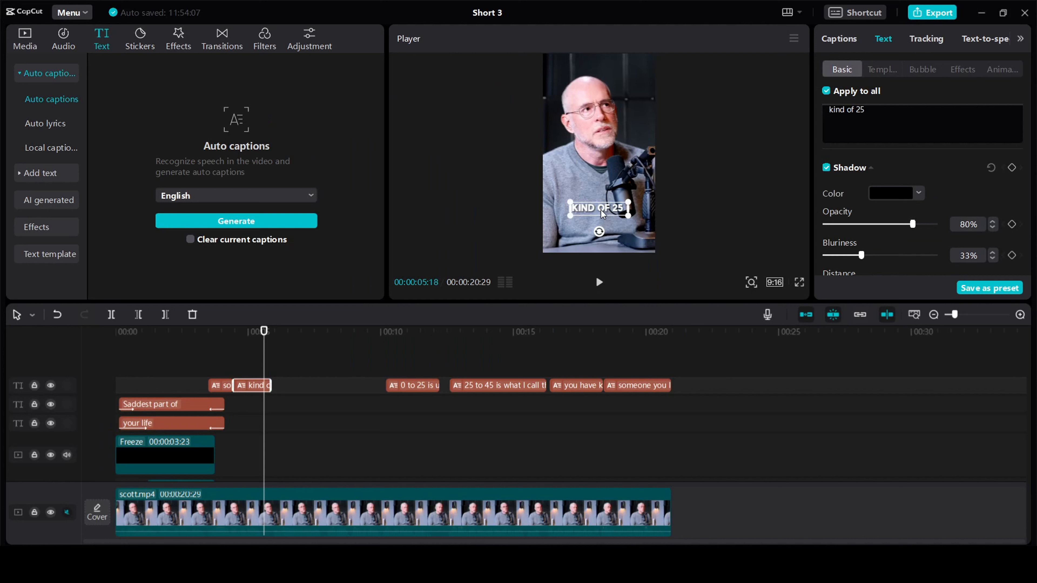
left_click_drag(603, 214, 603, 199)
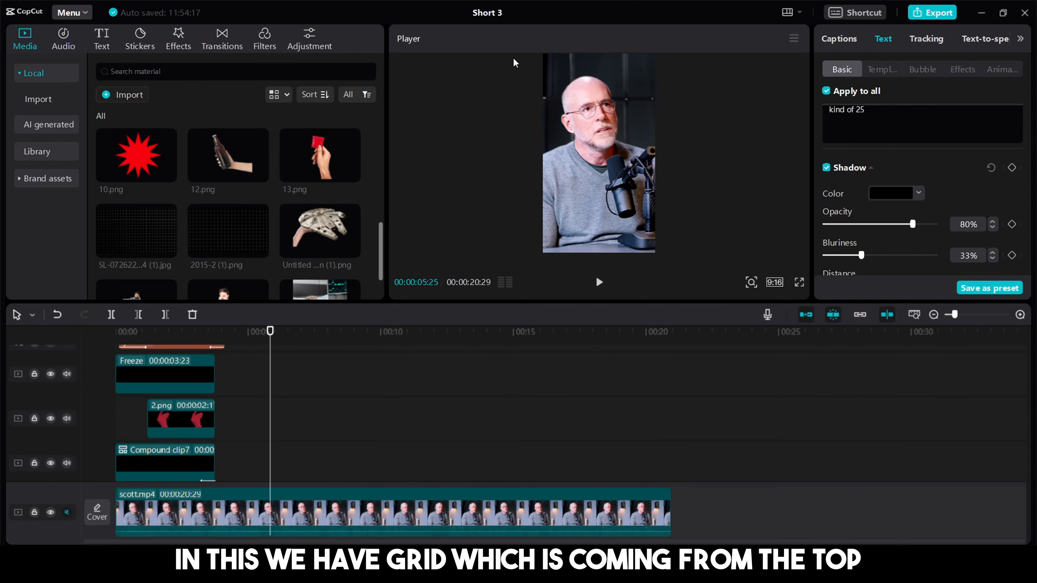
Step: Place the grid image 2015-2 (1).png on the timeline at 00:00:05:25 and fit it upright to fill the whole frame
left_click(245, 233)
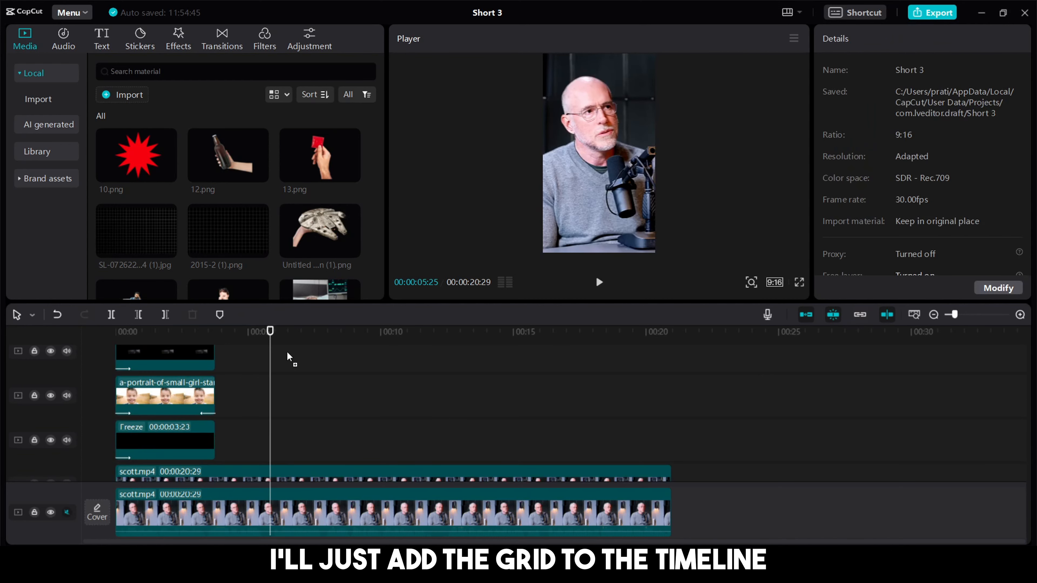
left_click_drag(288, 357, 271, 445)
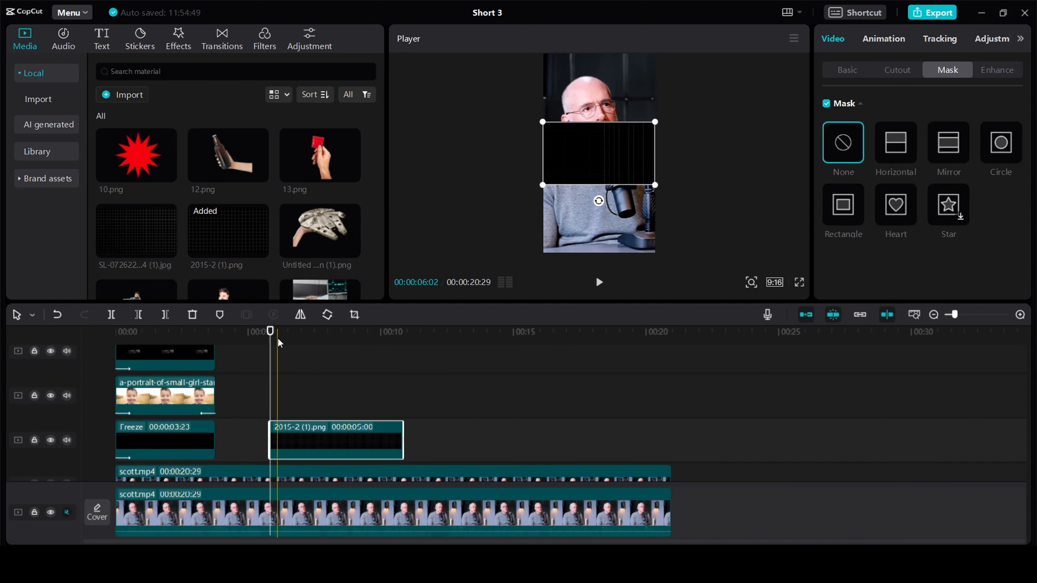
left_click_drag(597, 204, 652, 155)
left_click_drag(607, 302, 608, 392)
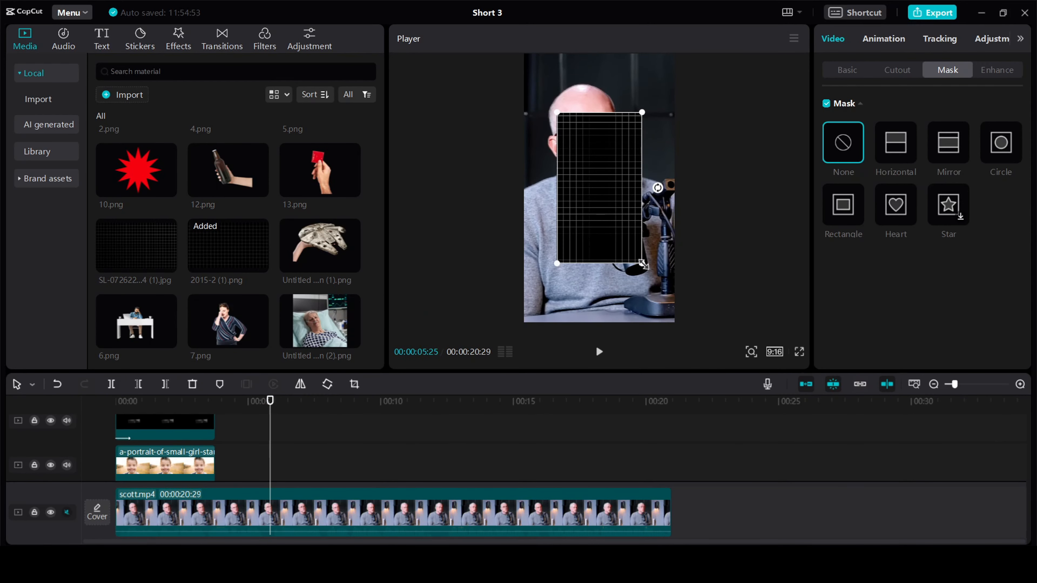
left_click_drag(644, 262, 693, 345)
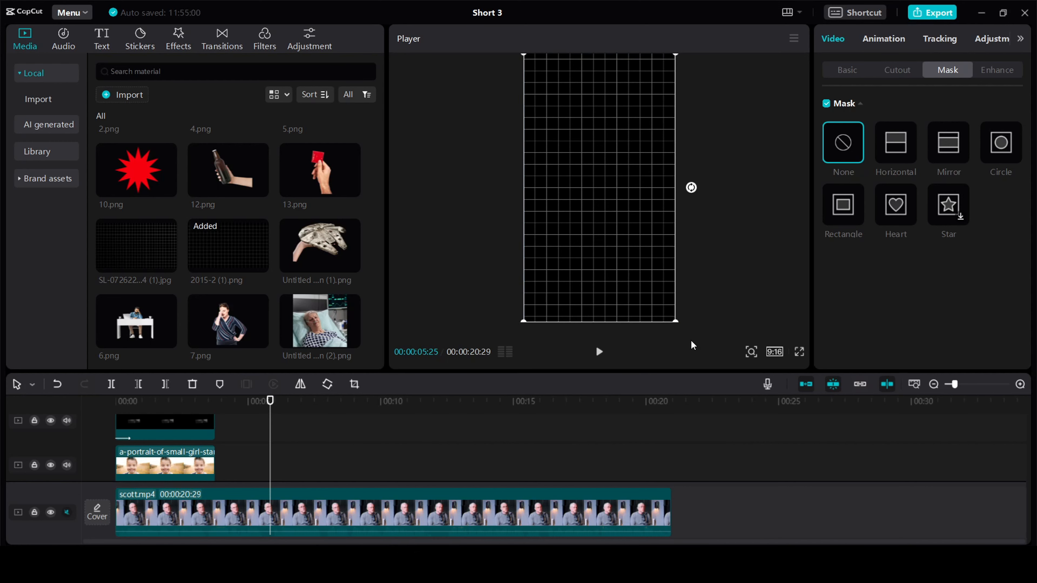
Step: Adjust the grid image's color to saturation -50 and brightness -40
left_click(987, 42)
scroll(915, 180, "down", 3)
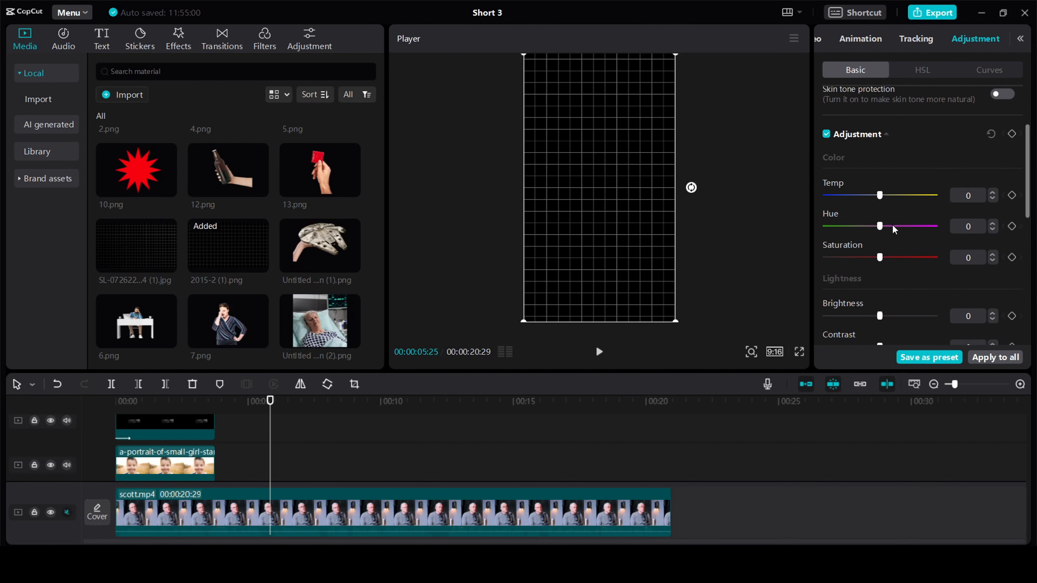
left_click_drag(879, 258, 835, 271)
scroll(824, 265, "down", 2)
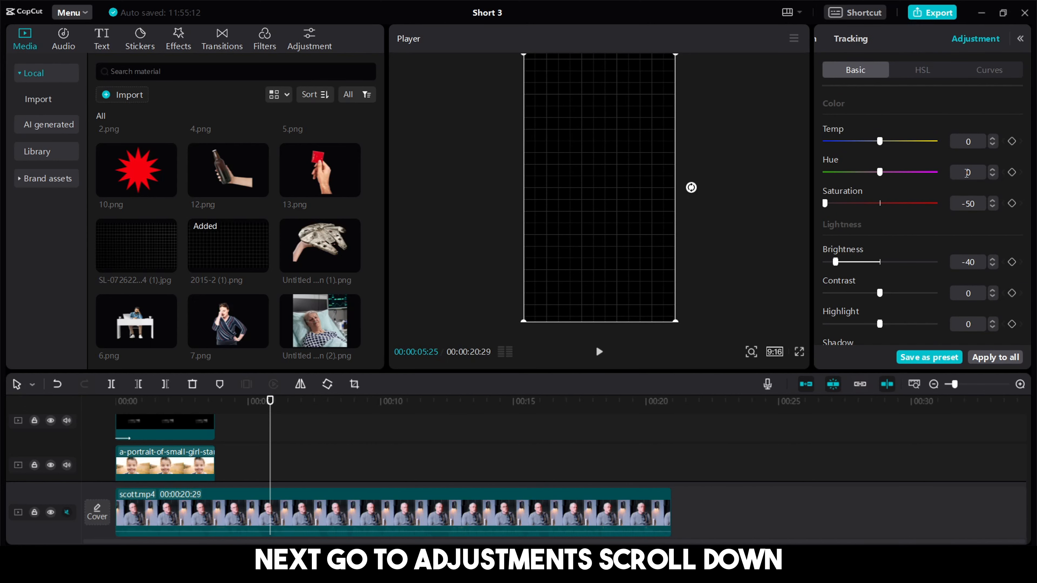
Step: Set the grid image's vignette to 20
scroll(966, 173, "down", 10)
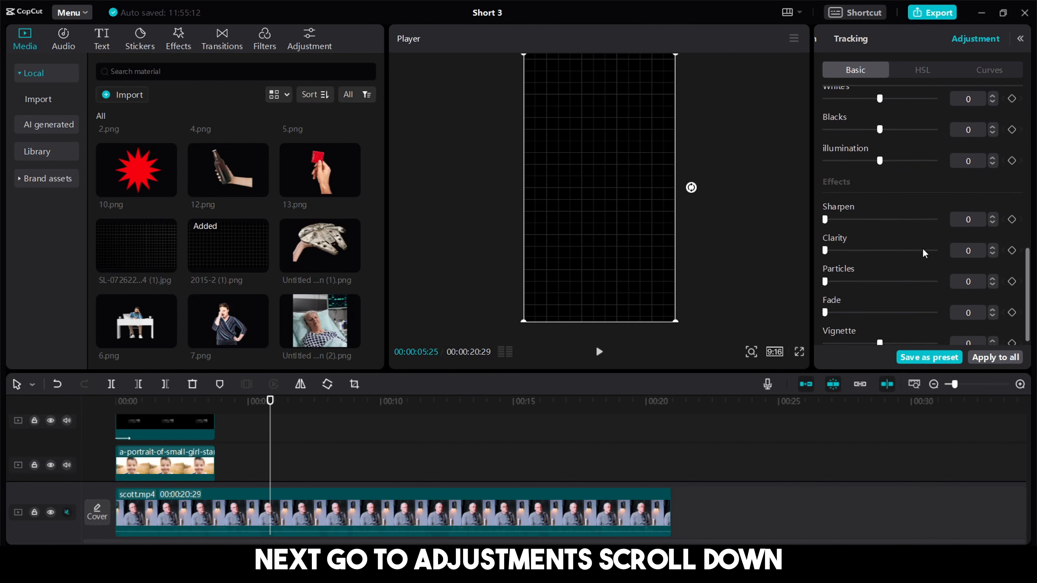
scroll(923, 254, "down", 1)
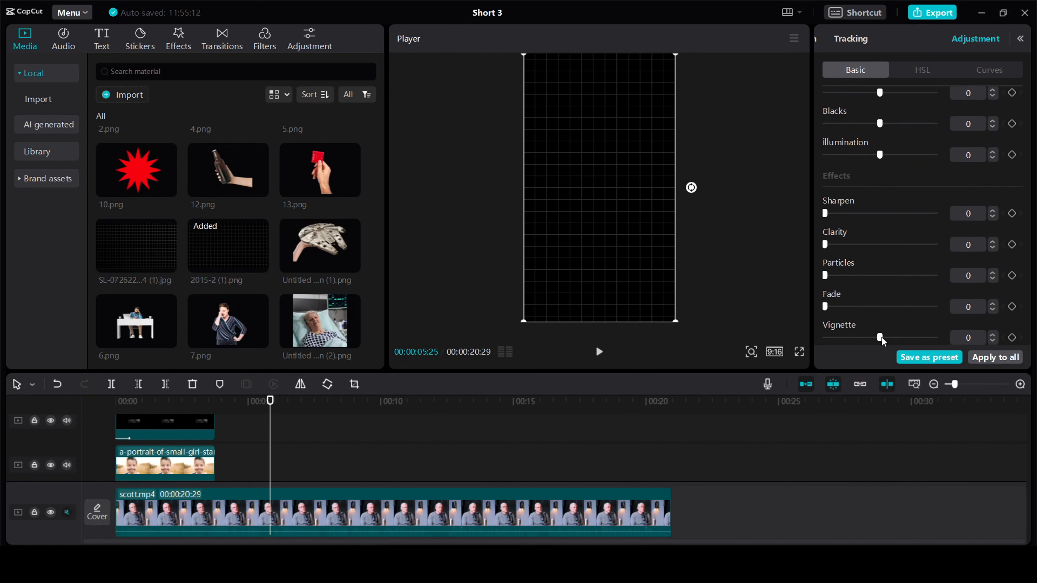
left_click_drag(881, 339, 944, 343)
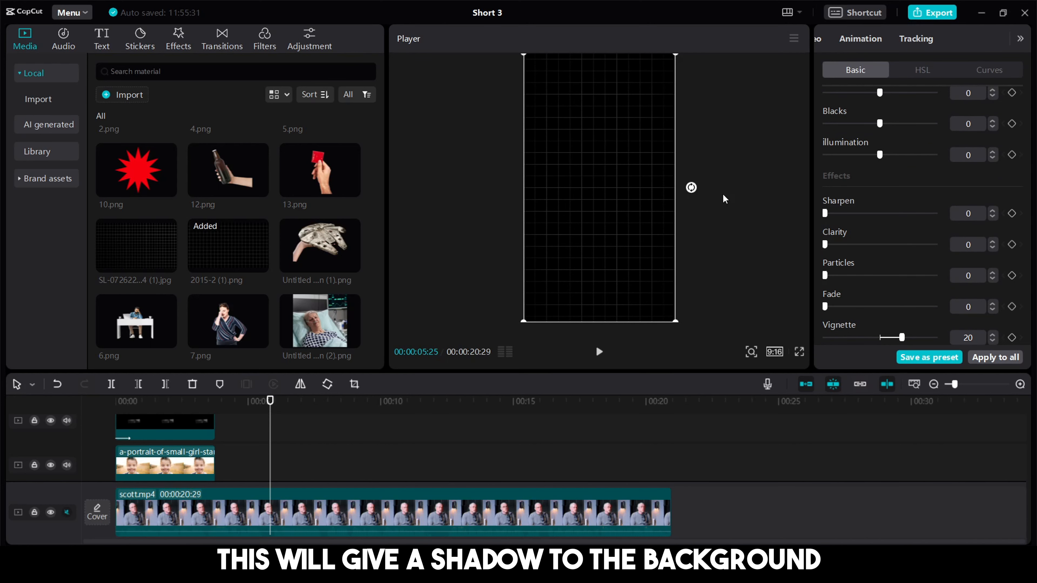
Step: Move the grid image above the frame to X 0, Y 3848 and keyframe its position and size at 00:00:05:25
left_click(611, 203)
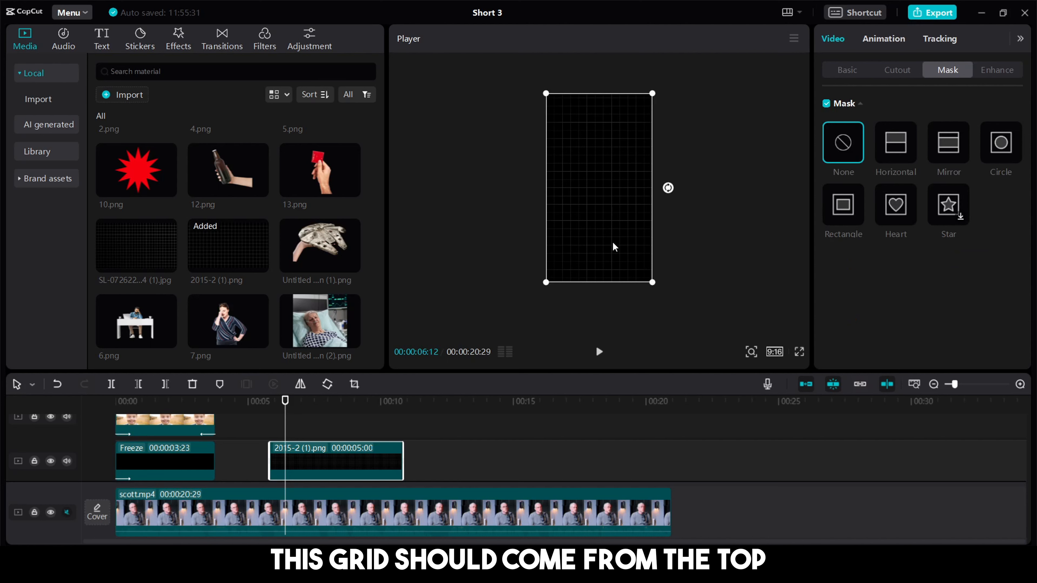
left_click(847, 70)
left_click_drag(285, 401, 270, 401)
left_click_drag(633, 232, 586, 41)
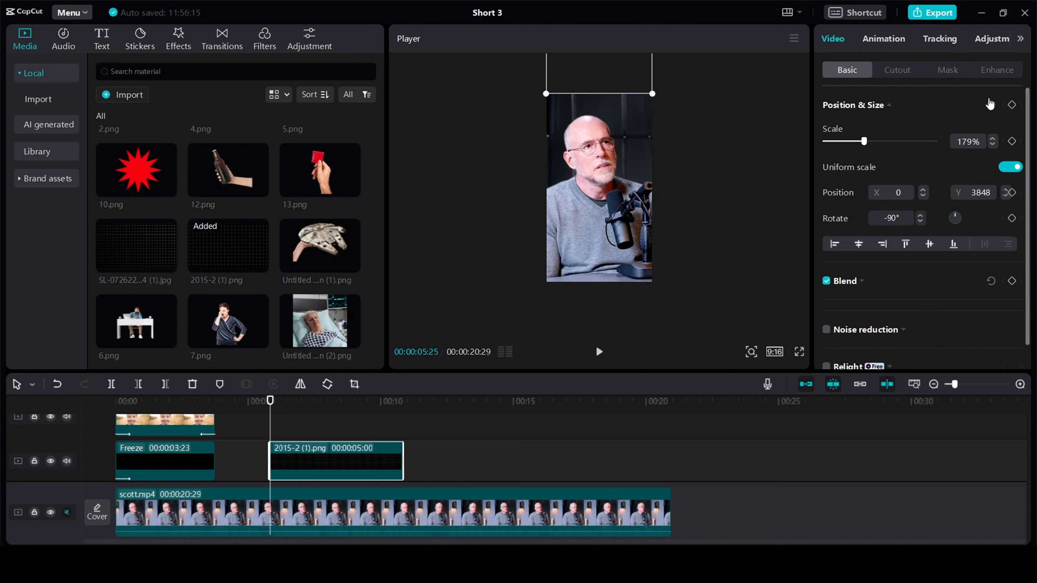
left_click(1011, 105)
Step: Keyframe the grid image at Y 0, filling the frame, at 00:00:06:11, and shift its clip earlier to start at about 00:00:05:15
left_click_drag(270, 401, 284, 403)
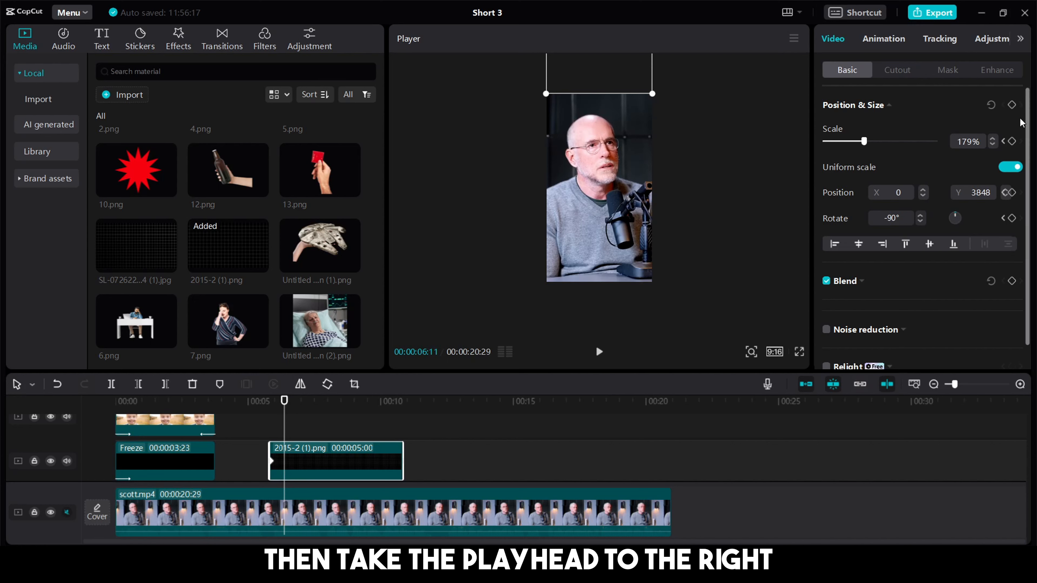
left_click(1012, 105)
left_click_drag(610, 73, 609, 261)
left_click_drag(314, 469, 304, 467)
left_click_drag(285, 424, 275, 424)
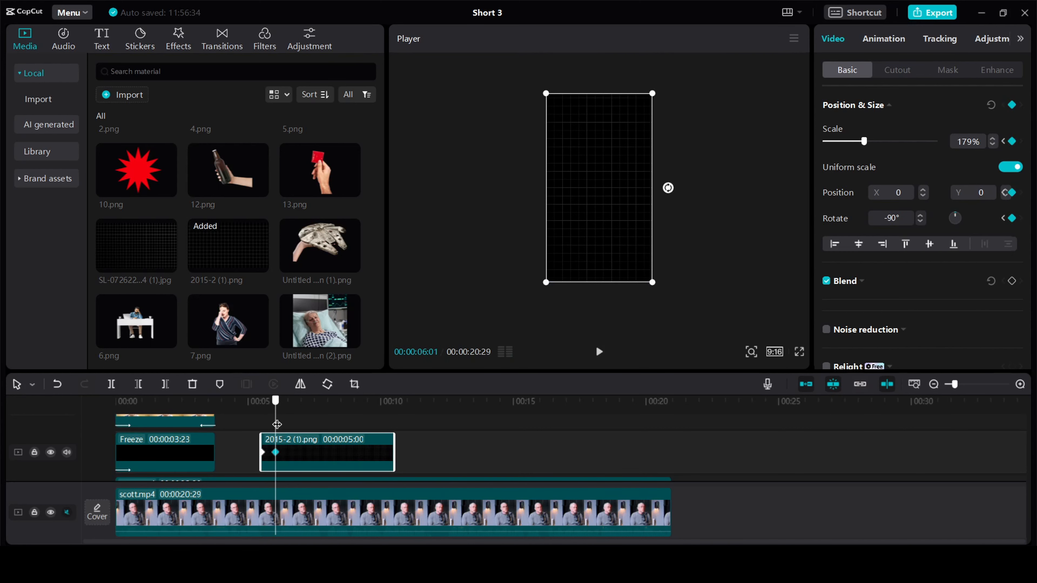
Step: Apply an Auto curve to the grid image's y-position keyframes, hide the keyframe animation, and preview the entrance
right_click(342, 454)
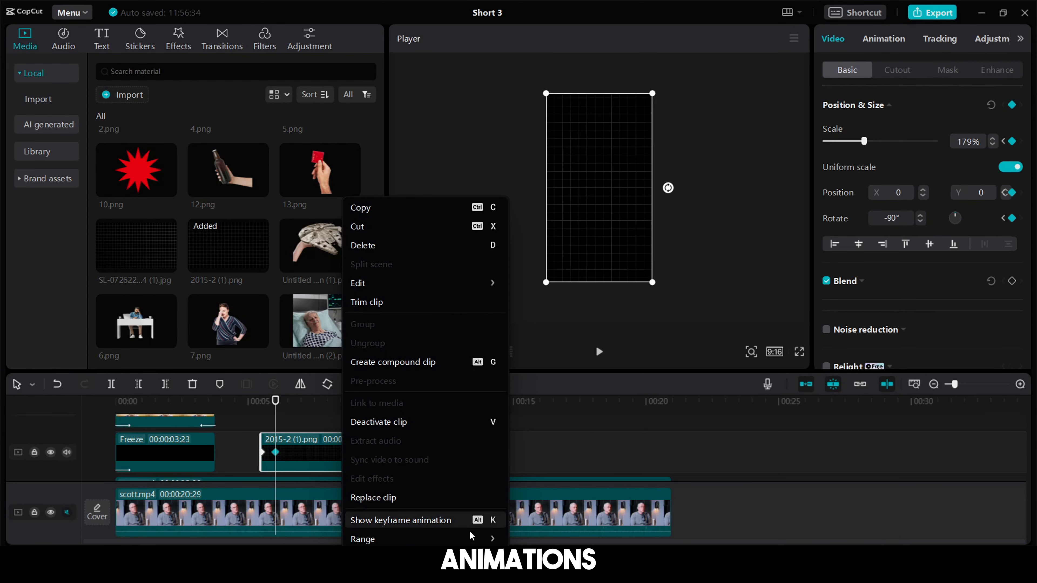
left_click(450, 527)
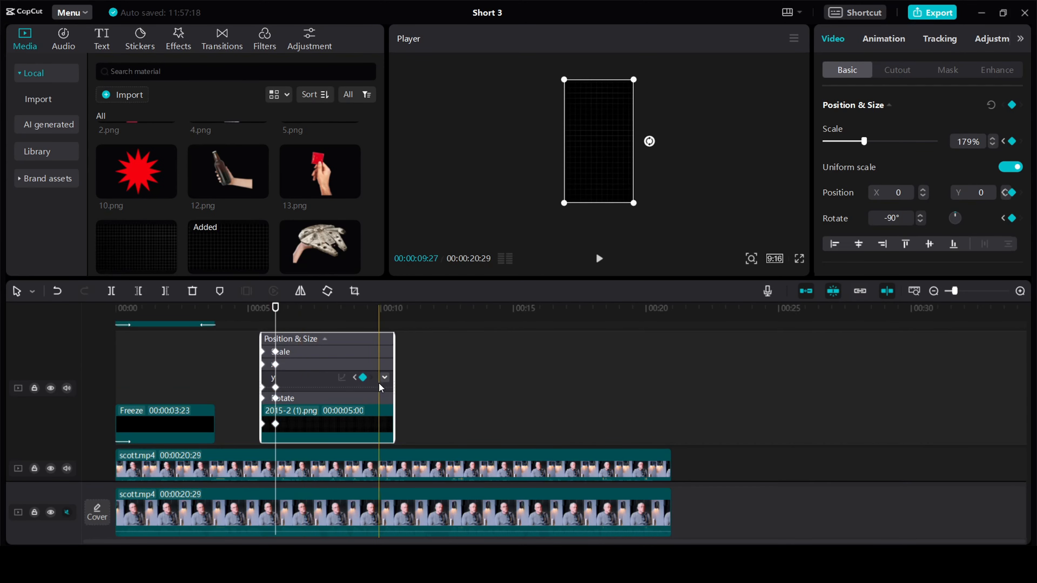
left_click(385, 379)
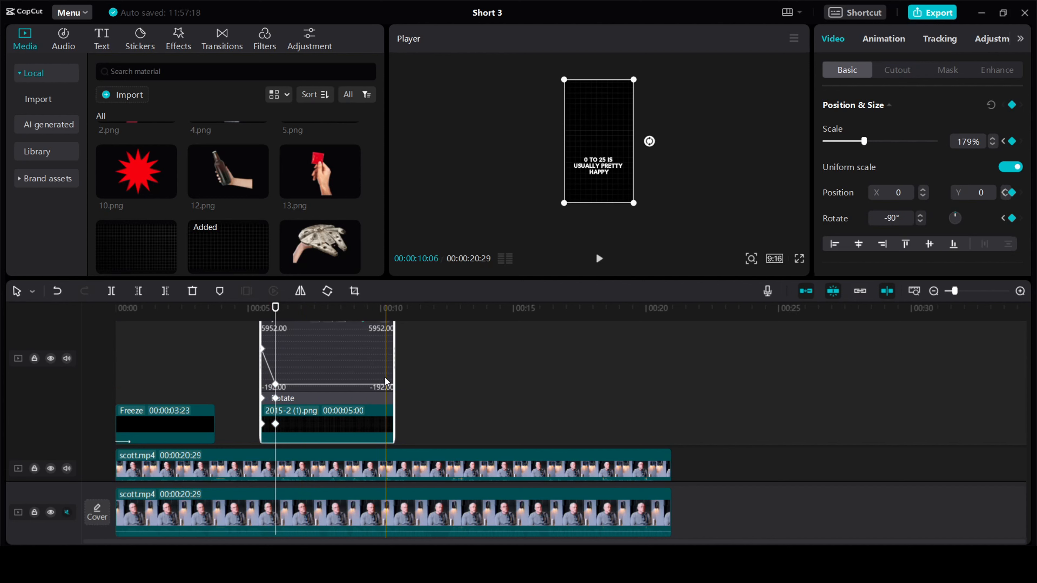
scroll(347, 392, "up", 1)
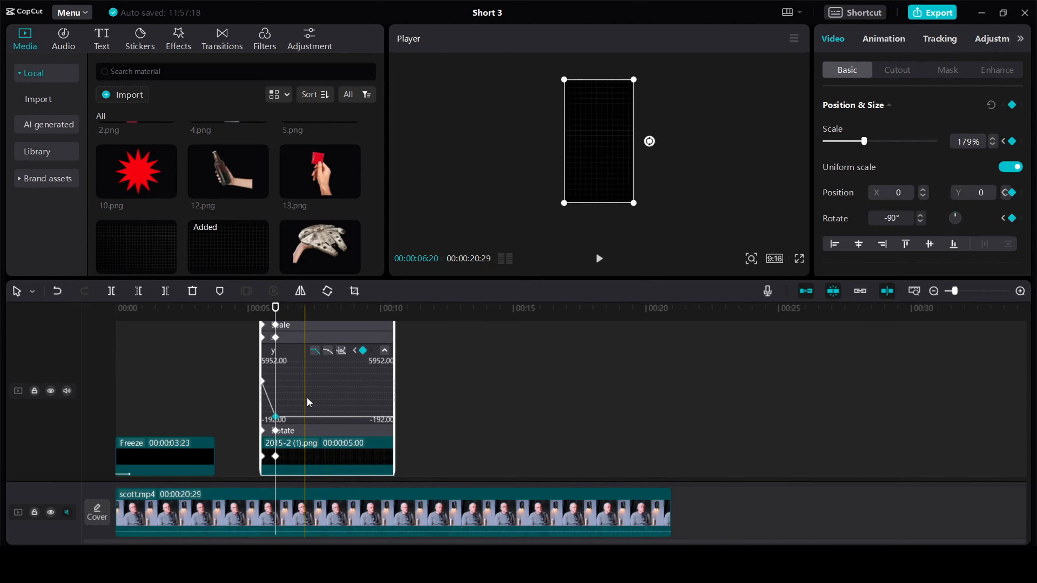
left_click(327, 352)
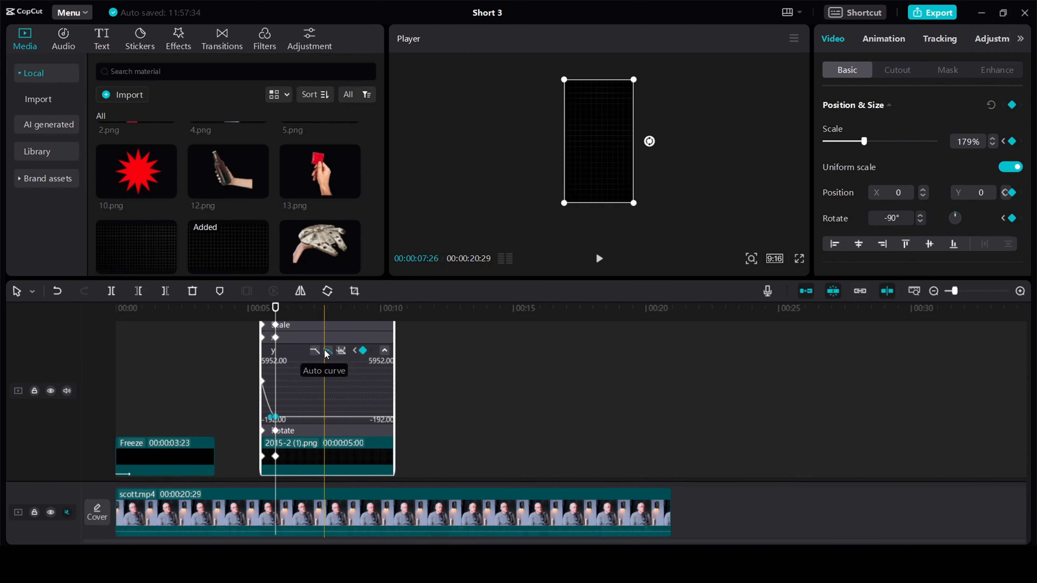
scroll(333, 359, "up", 1)
right_click(343, 363)
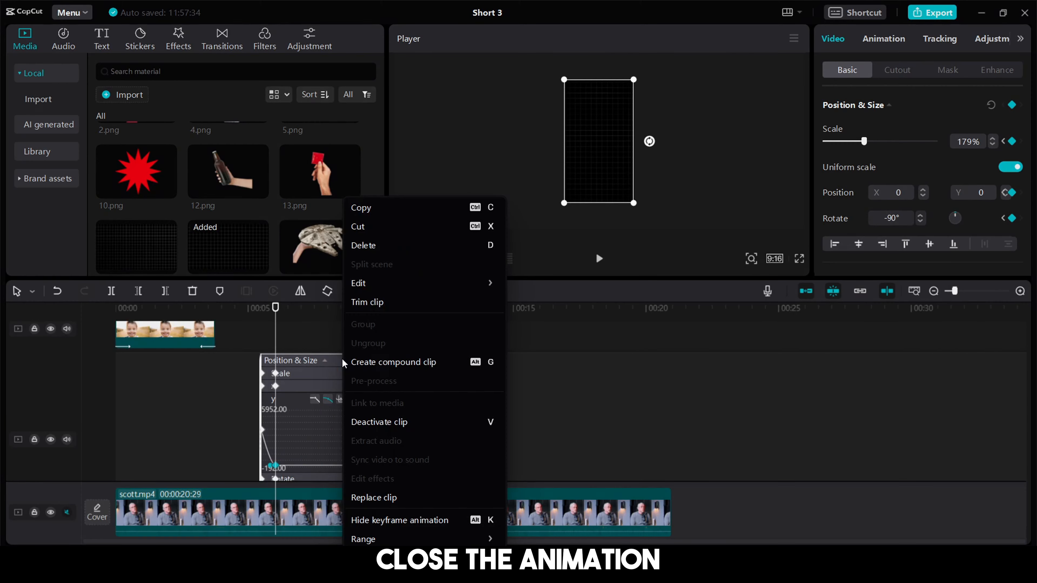
left_click(404, 518)
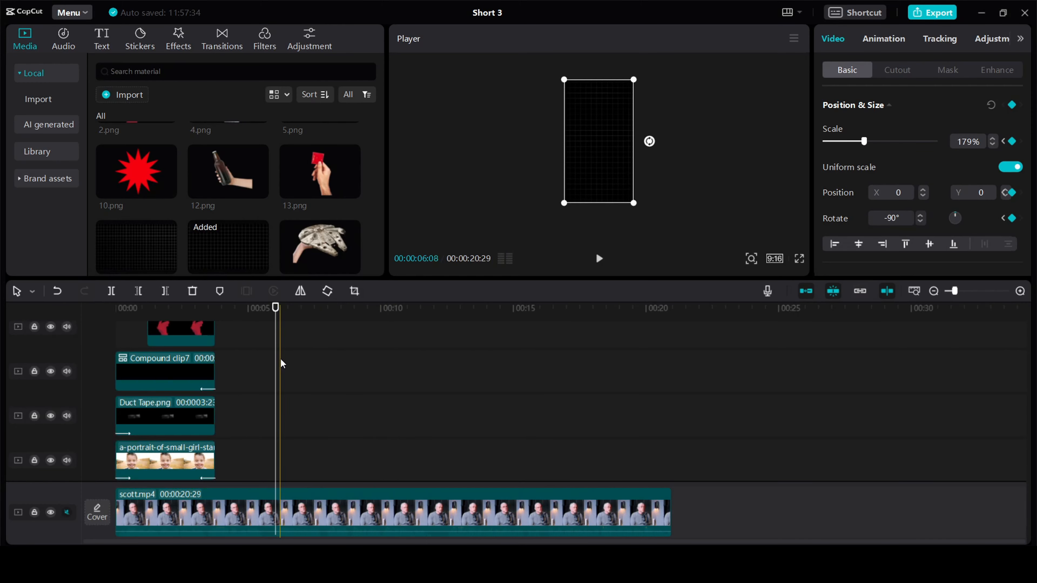
left_click_drag(276, 362, 269, 362)
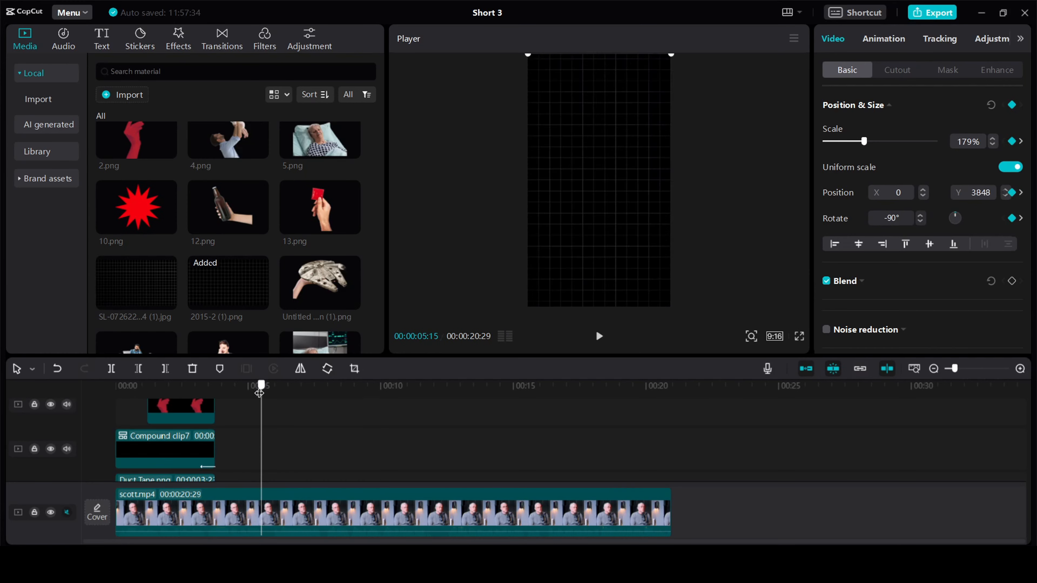
key("space")
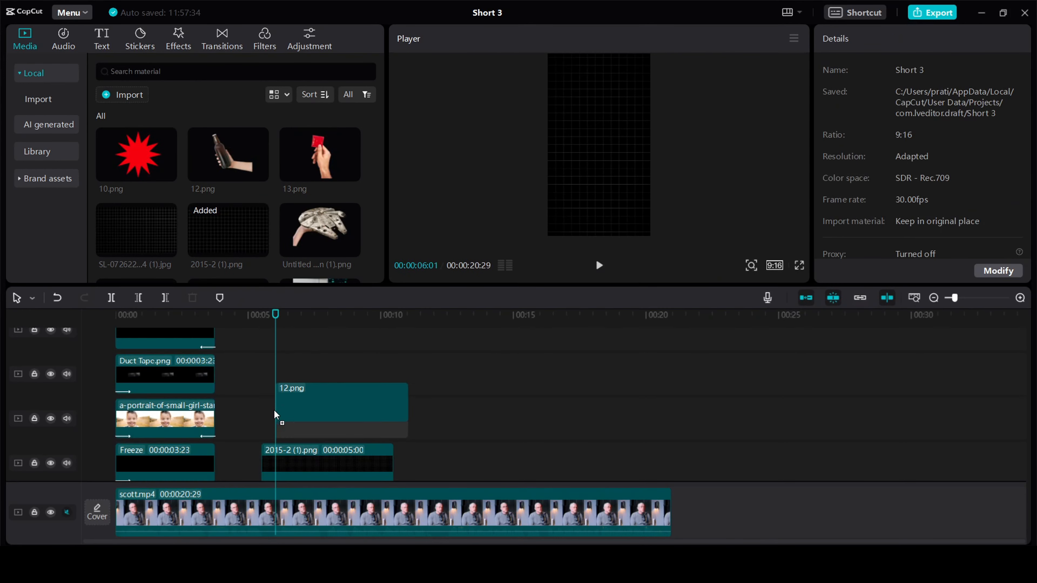
Step: Place 12.png above the grid clip at 00:00:06:01, ending together with it, and scale it to 82% at X 597, Y -898
left_click_drag(274, 413, 274, 425)
left_click_drag(409, 422, 386, 421)
left_click_drag(608, 168, 636, 207)
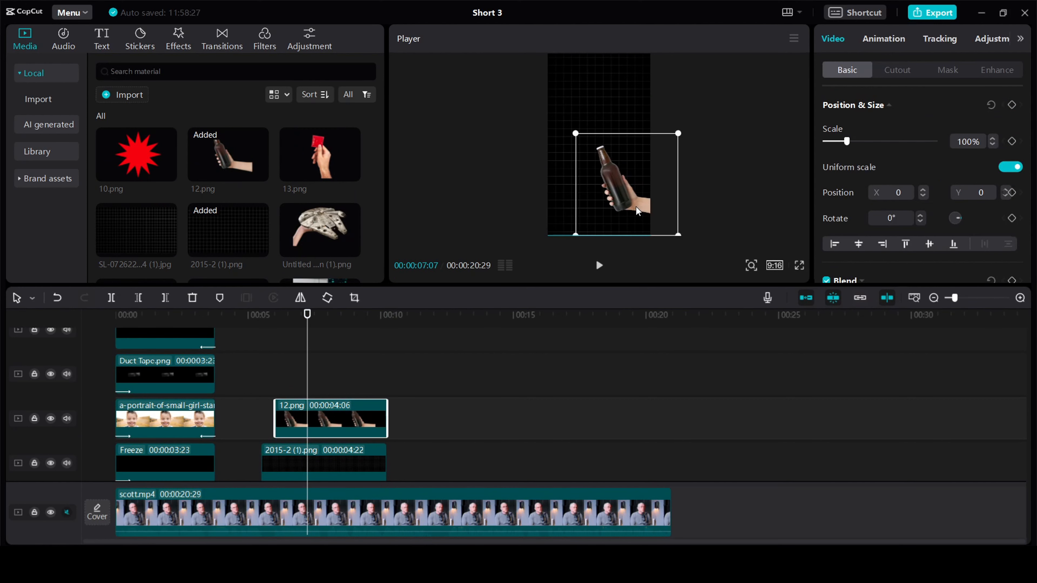
left_click_drag(678, 134, 671, 153)
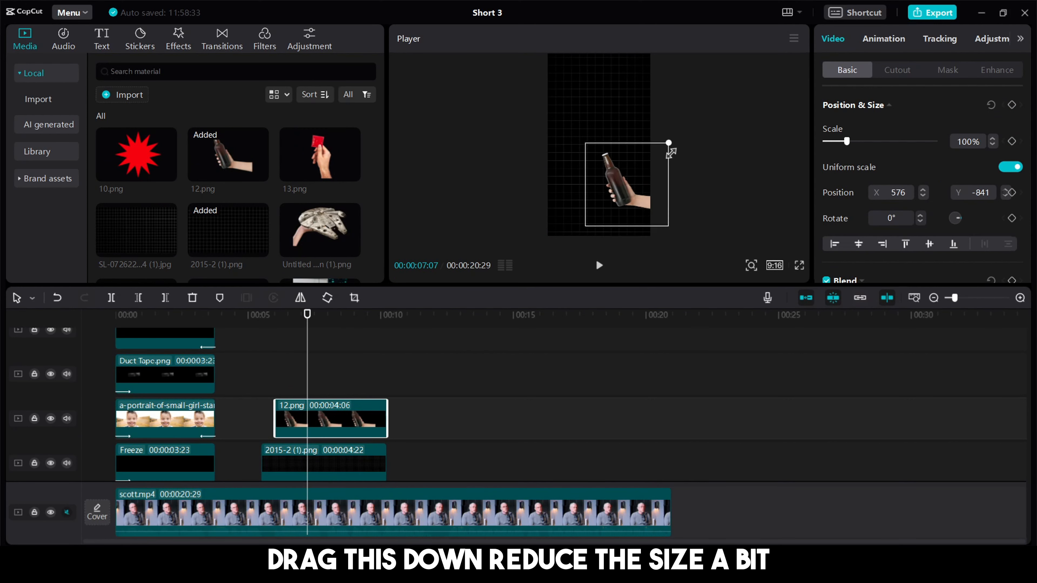
mouse_move(637, 188)
left_mouse_down()
mouse_move(640, 199)
mouse_move(639, 191)
left_mouse_up()
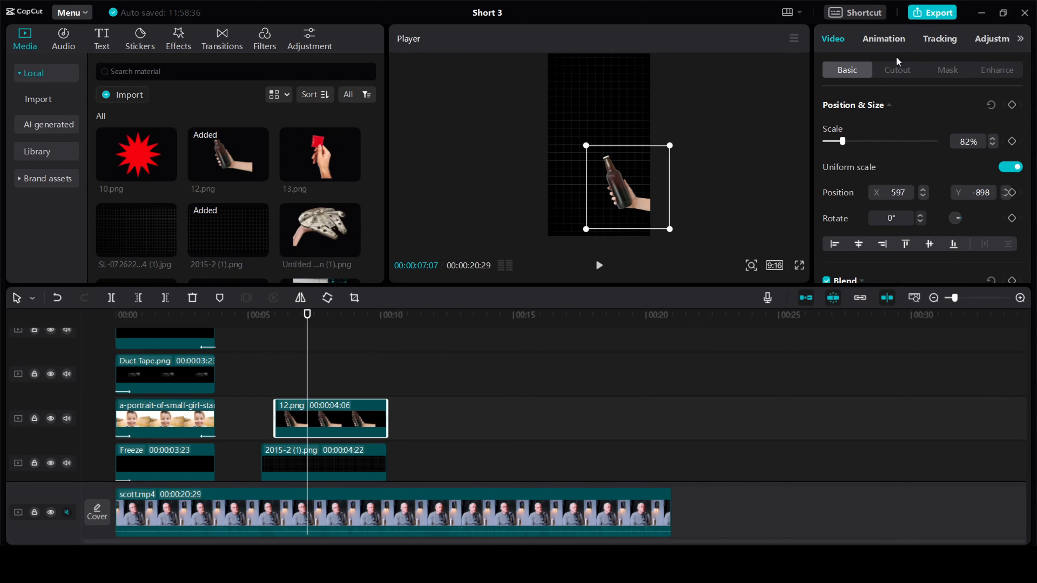
Step: Turn the bottle image grayscale with saturation -50 and raise its brightness to 9
left_click(991, 39)
scroll(907, 196, "down", 5)
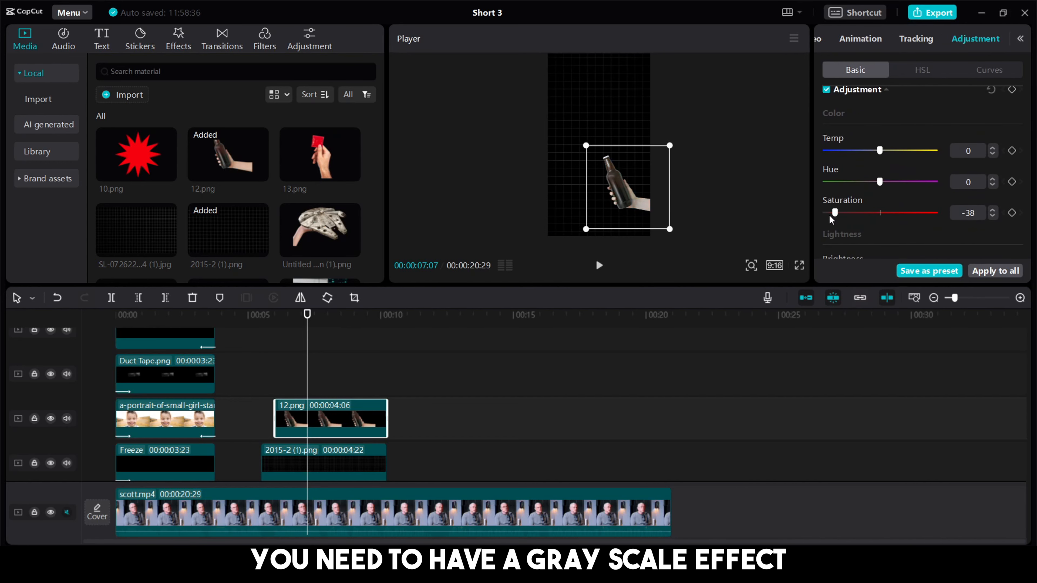
left_click_drag(830, 217, 818, 217)
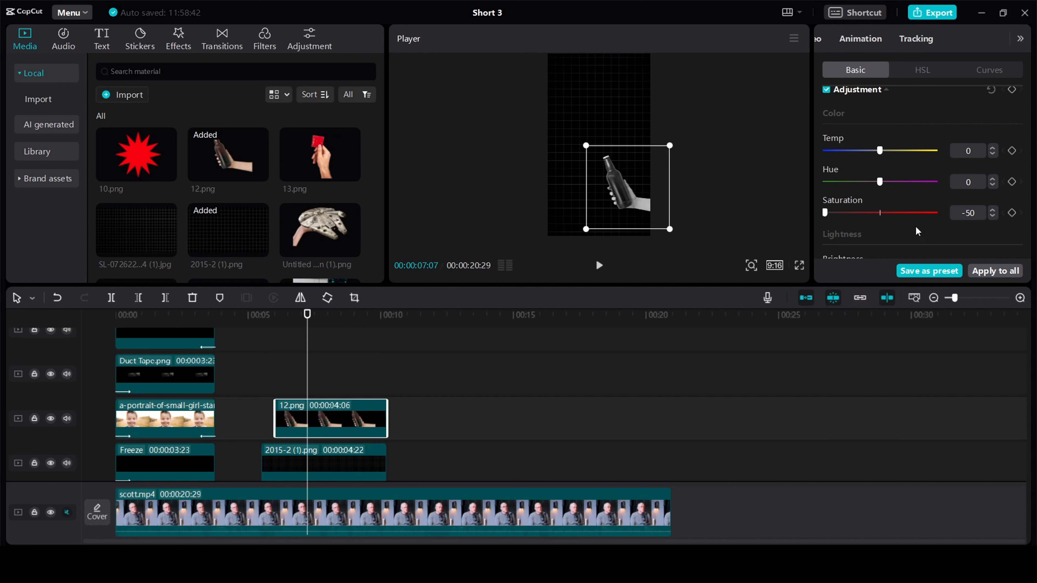
scroll(917, 231, "down", 3)
left_click_drag(880, 125, 885, 126)
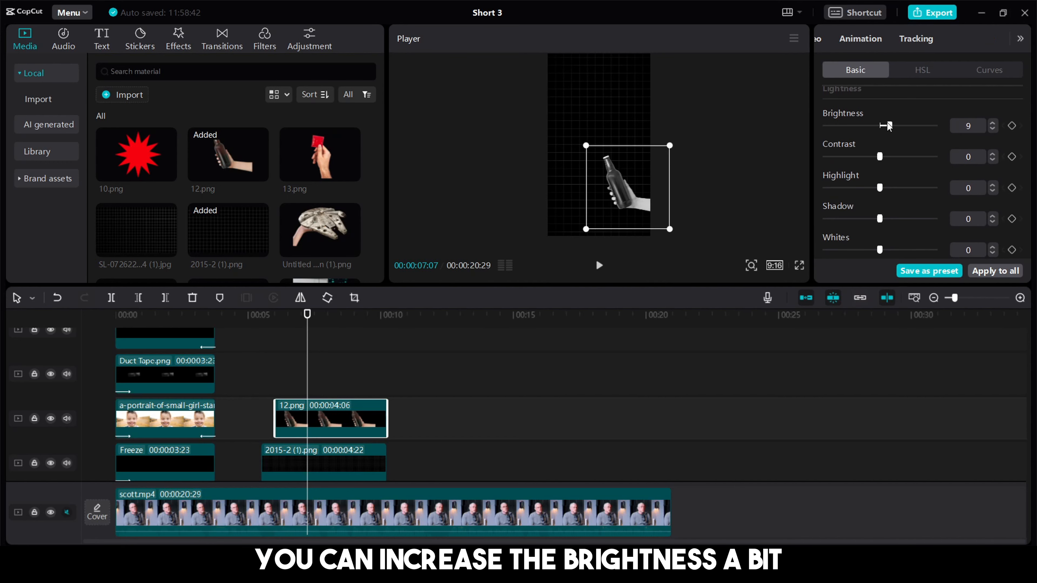
scroll(882, 226, "down", 2)
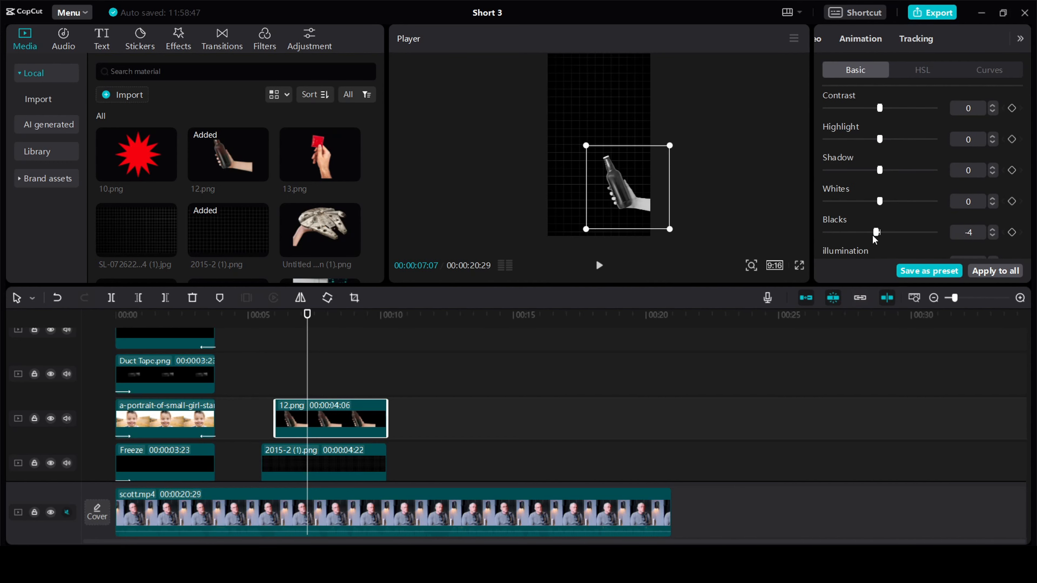
mouse_move(879, 233)
left_mouse_down()
mouse_move(871, 236)
mouse_move(879, 234)
left_mouse_up()
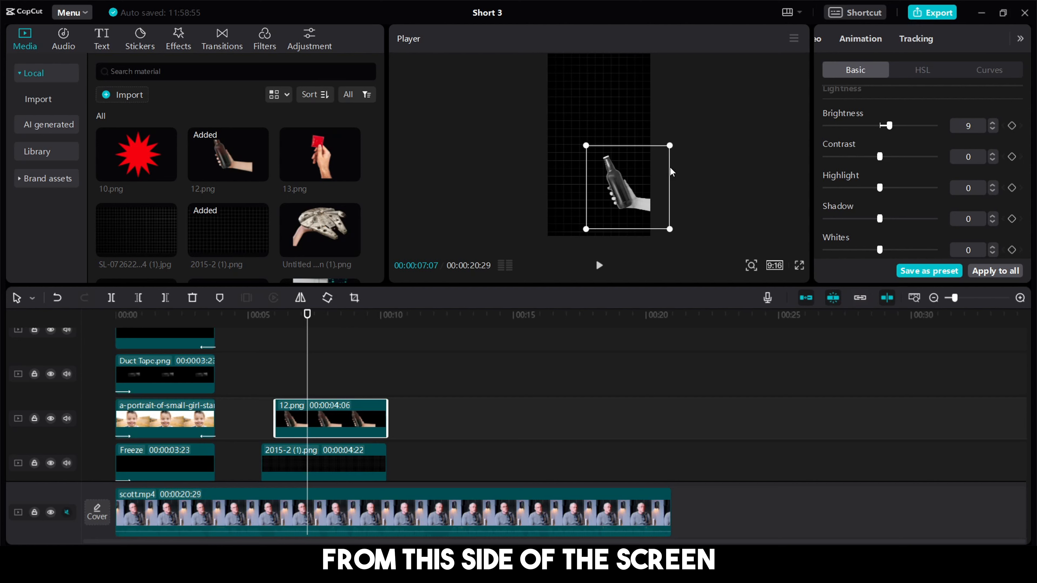
Step: Apply a 0.5 s Slide Left entrance animation to the bottle image
left_click(881, 39)
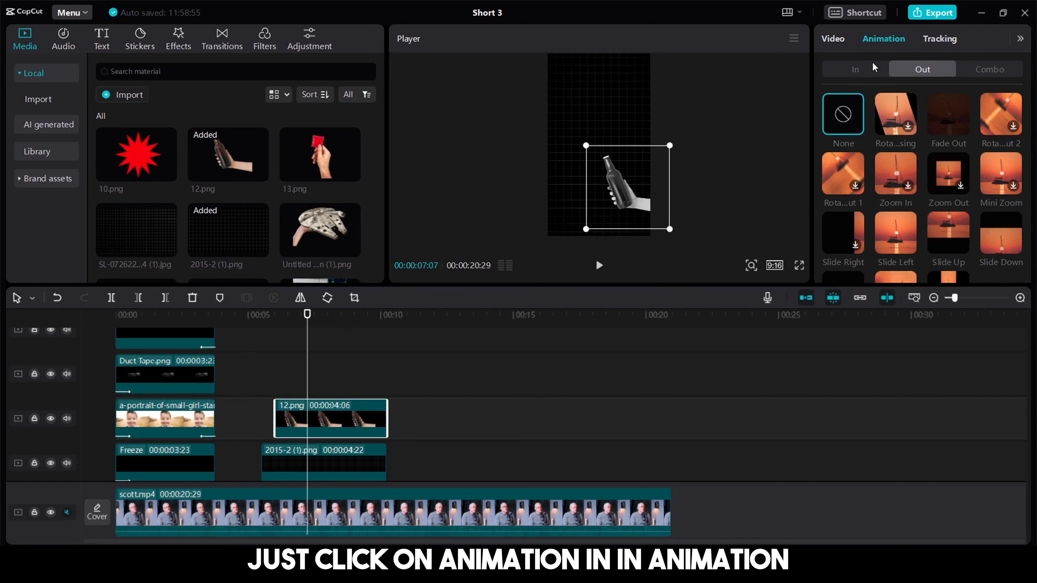
left_click(867, 69)
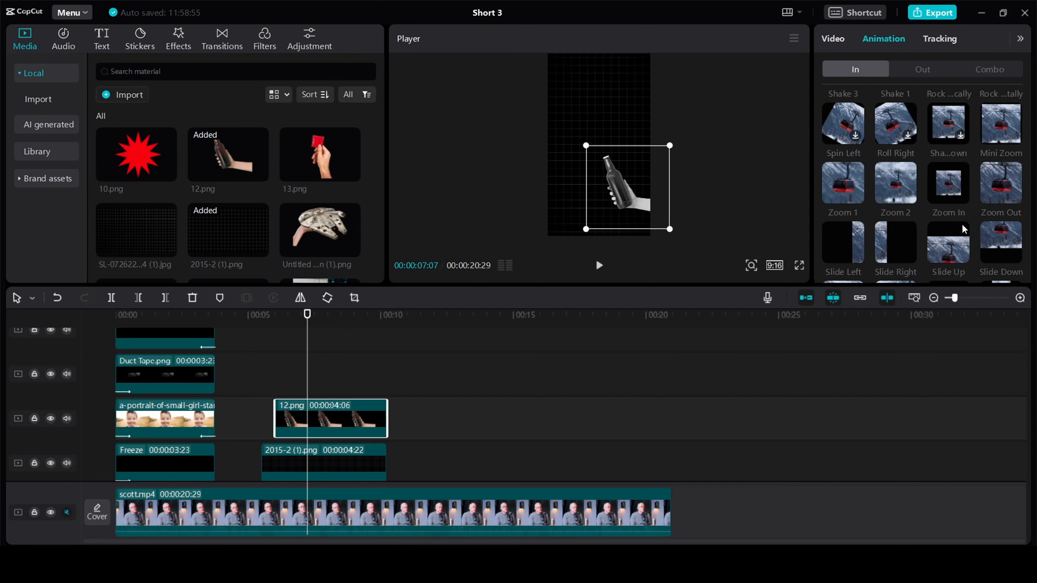
scroll(951, 220, "down", 2)
left_click(841, 186)
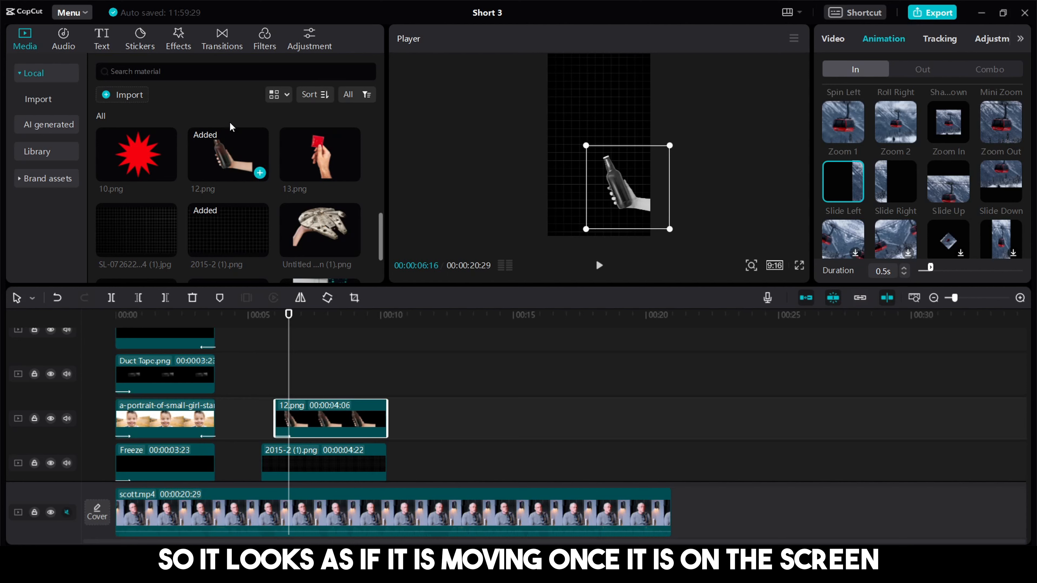
Step: Add the Play Pendulum effect to the bottle clip with twist 12, strength 11 and sharpen 27
left_click(179, 41)
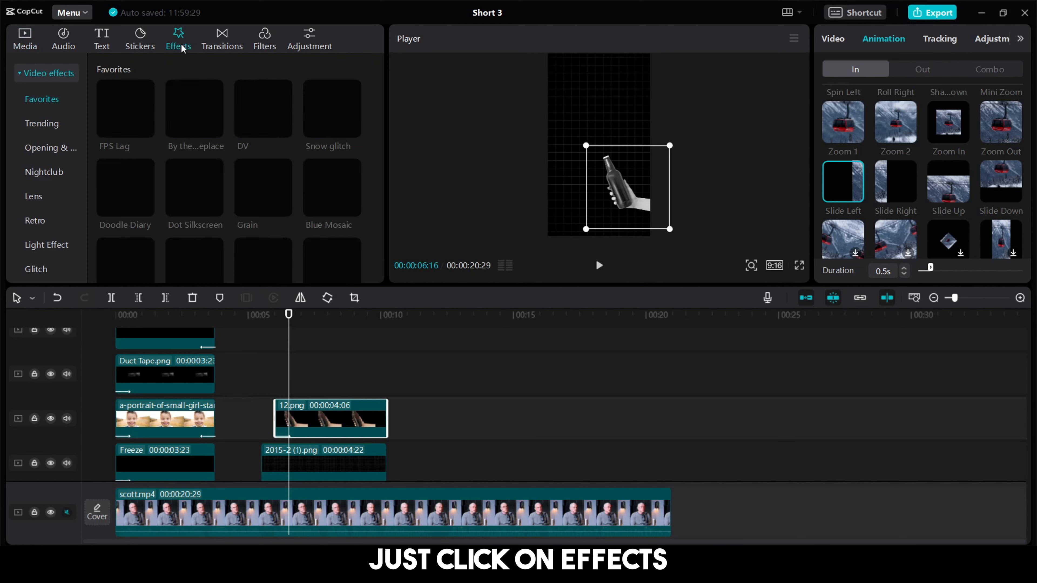
scroll(298, 234, "down", 2)
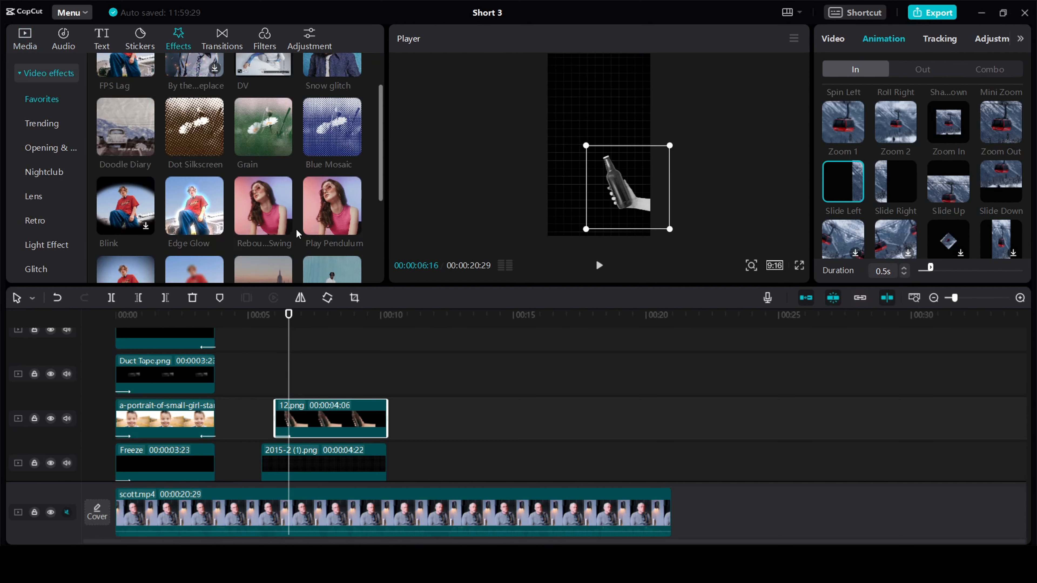
left_click_drag(351, 231, 301, 417)
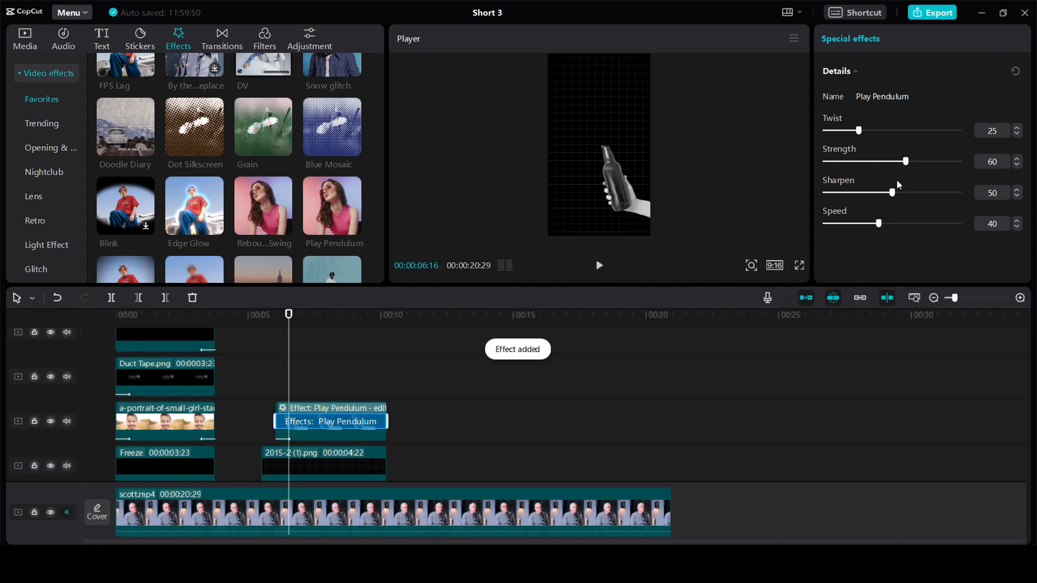
left_click_drag(904, 163, 841, 130)
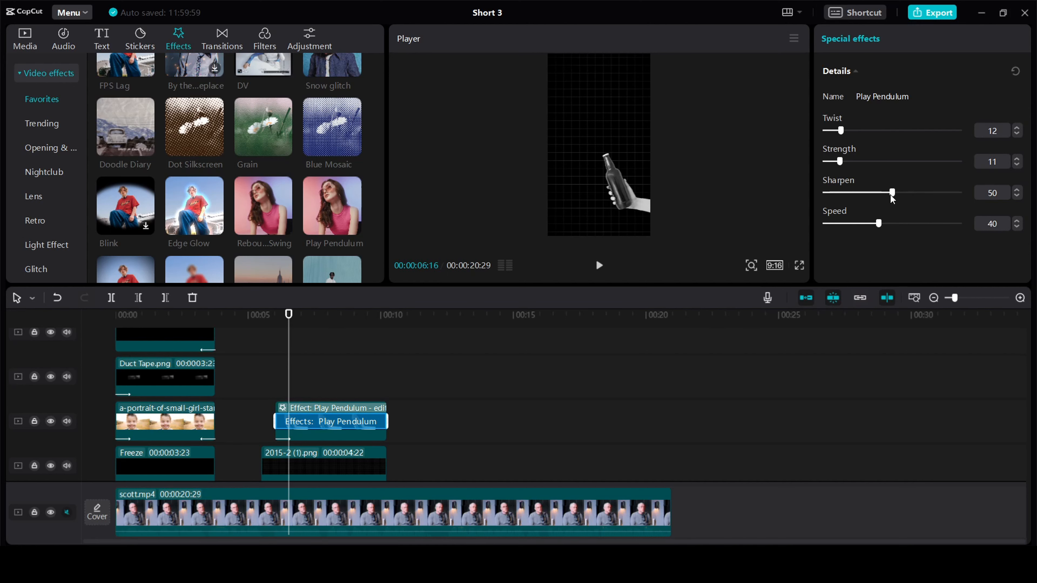
left_click_drag(883, 193, 863, 193)
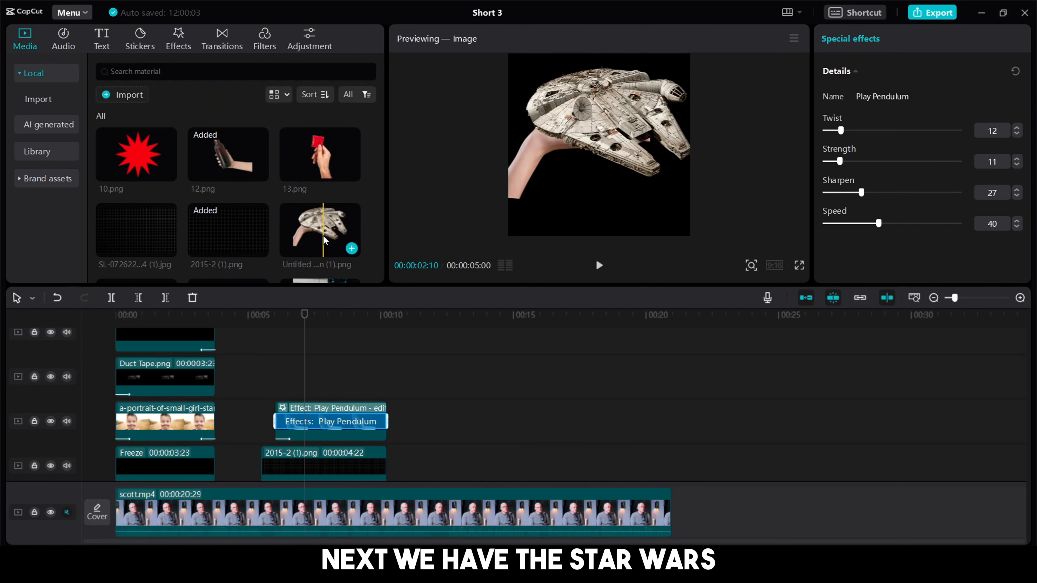
Step: Place the spaceship image Untitled design (1).png above the bottle clip, scaled to 85% and positioned in the upper left of the frame
left_click(342, 339)
left_click_drag(342, 339, 296, 388)
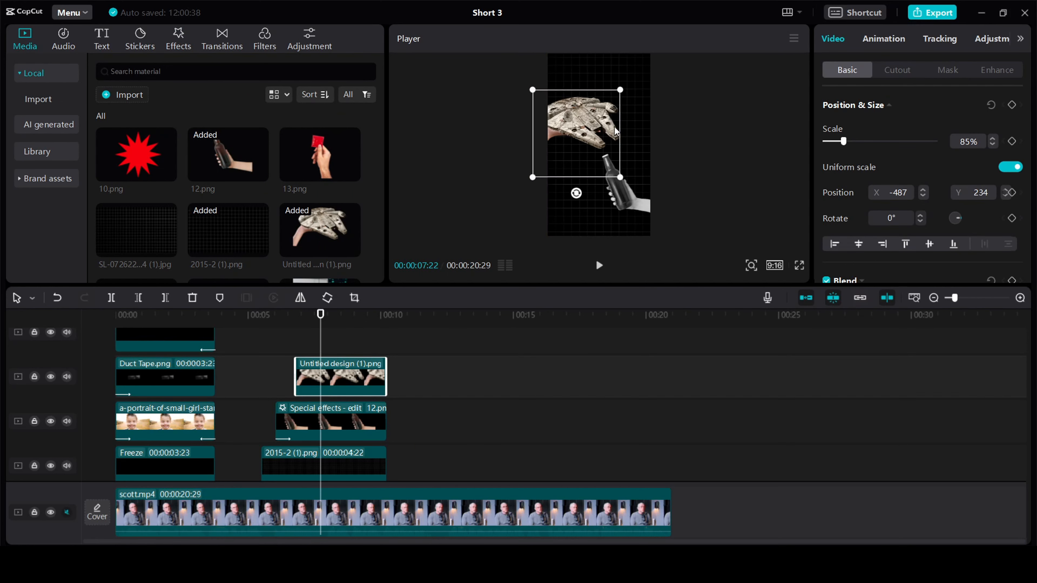
left_click_drag(619, 127, 615, 129)
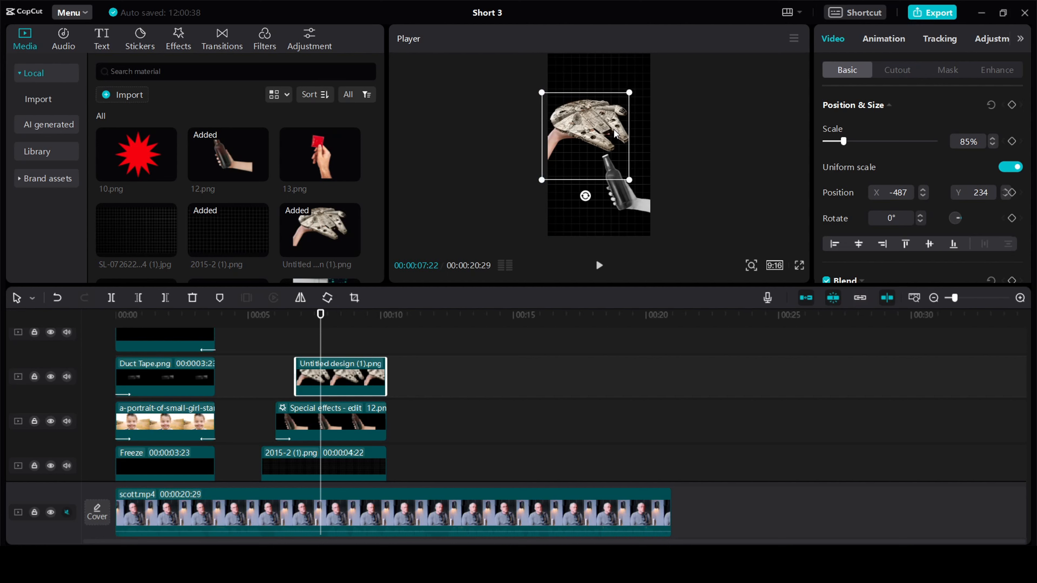
Step: Turn the spaceship image grayscale with saturation -50 and raise its brightness to 10
left_click(981, 40)
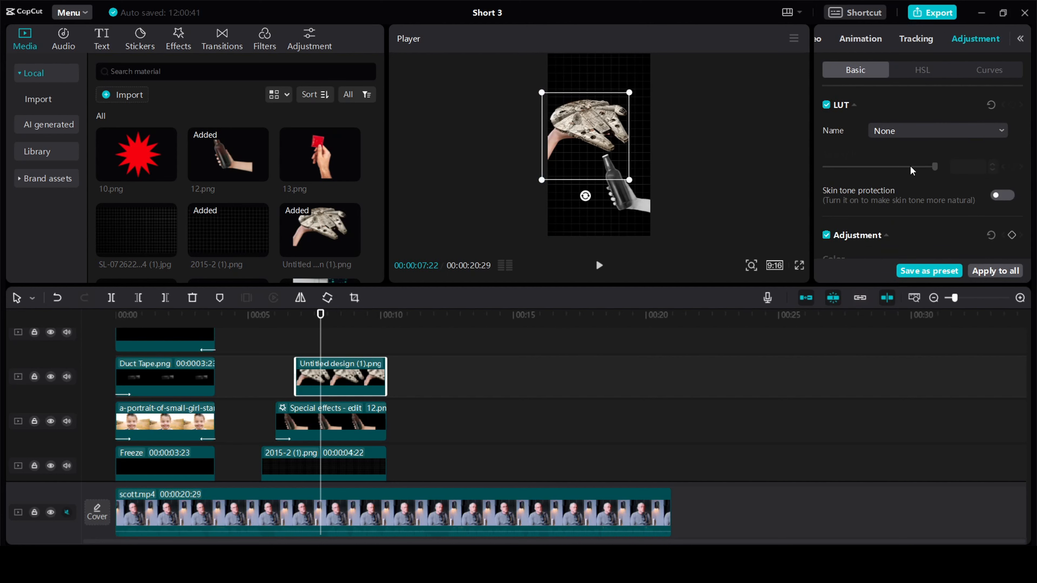
scroll(911, 170, "down", 3)
scroll(898, 196, "down", 2)
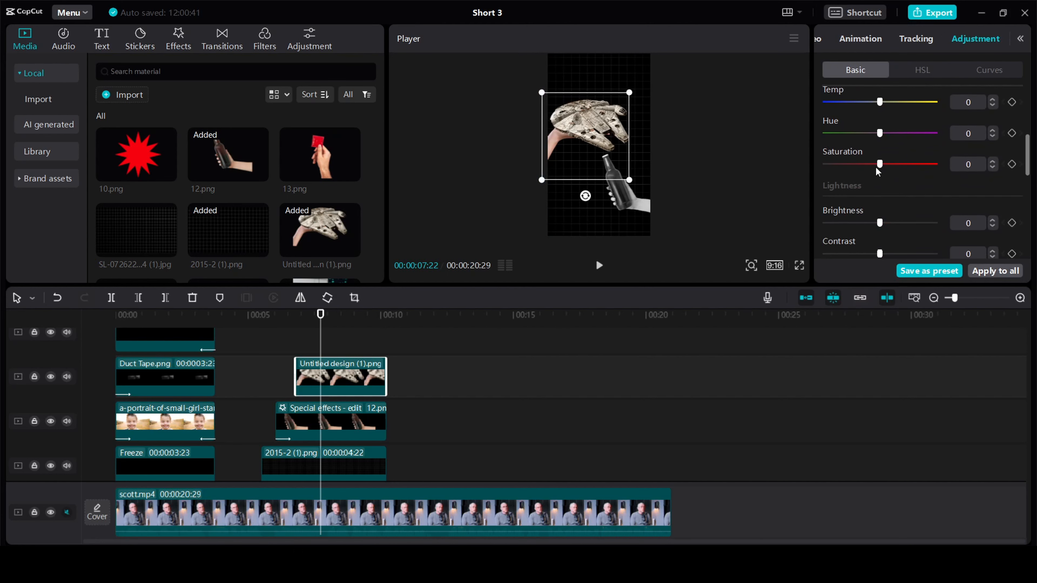
left_click_drag(879, 164, 829, 178)
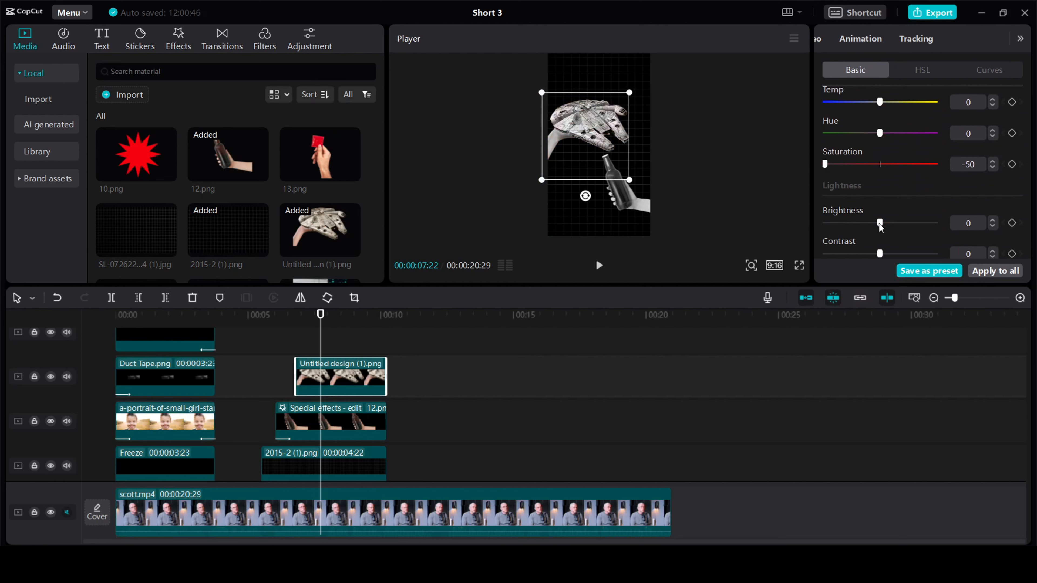
left_click_drag(879, 224, 889, 225)
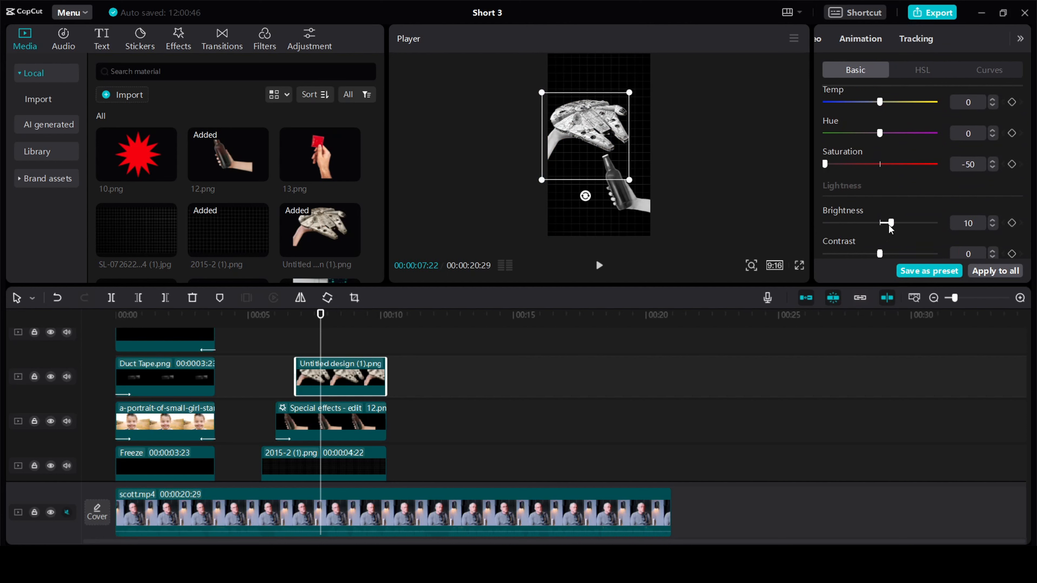
Step: Add the Play Pendulum effect to the spaceship clip with twist 10, strength 11 and sharpen 20
left_click(180, 44)
scroll(334, 172, "down", 3)
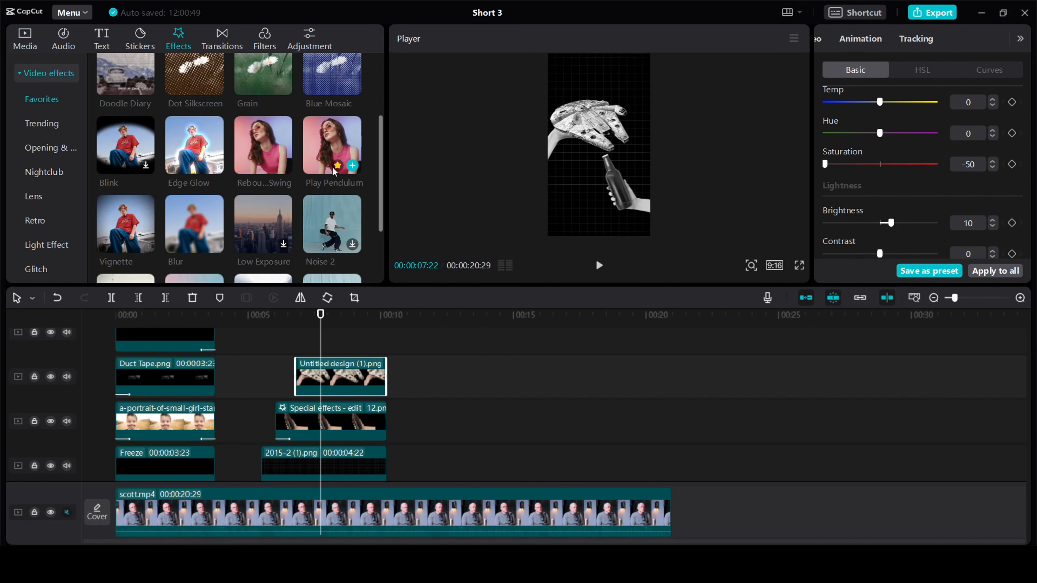
left_click_drag(334, 172, 315, 378)
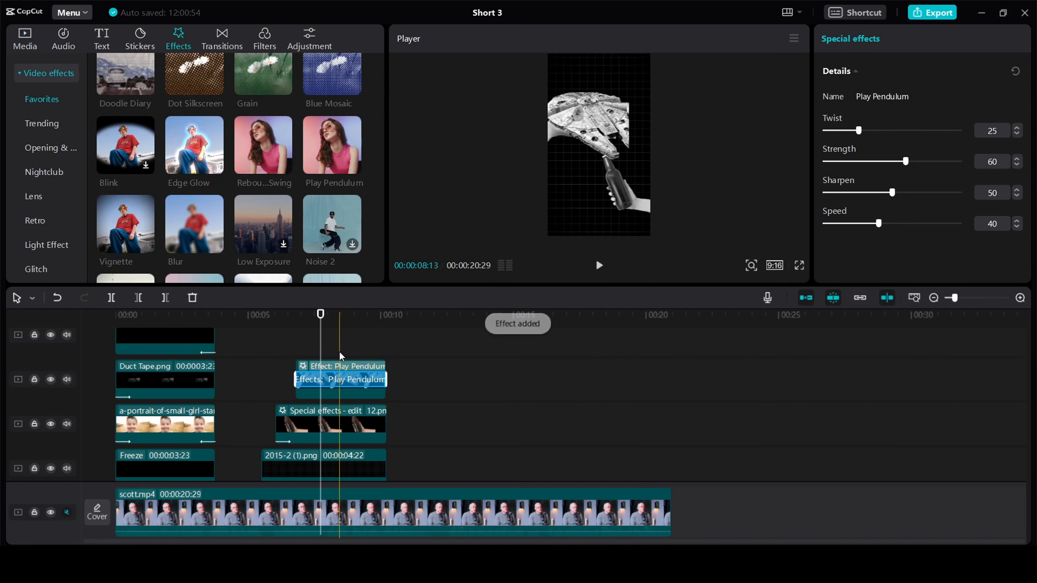
left_click_drag(902, 160, 838, 131)
left_click_drag(893, 192, 877, 193)
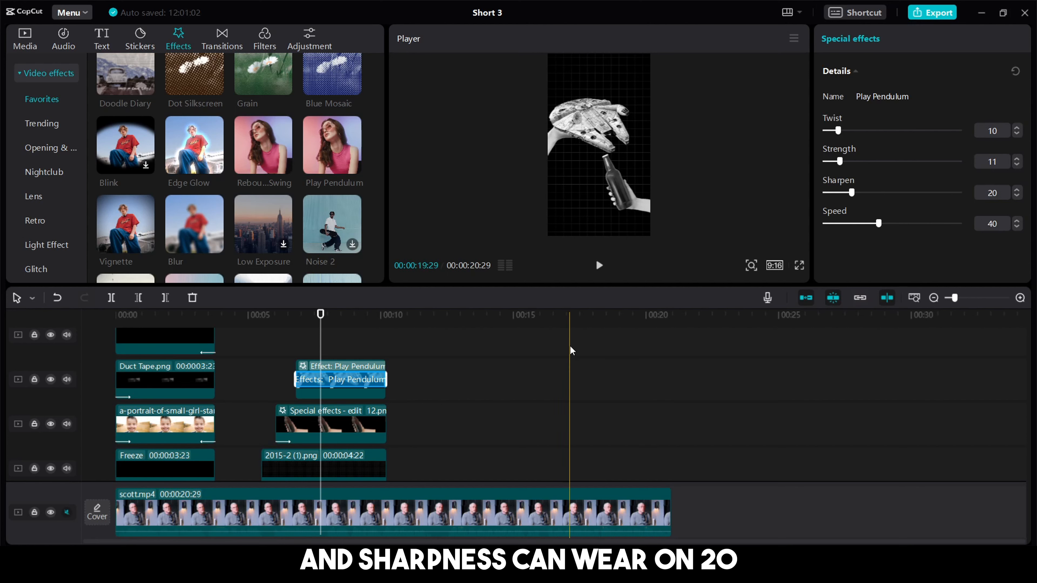
Step: Review the grid scene from about 6 s and place the red-card hand image 13.png on the track above the spaceship clip
left_click(275, 353)
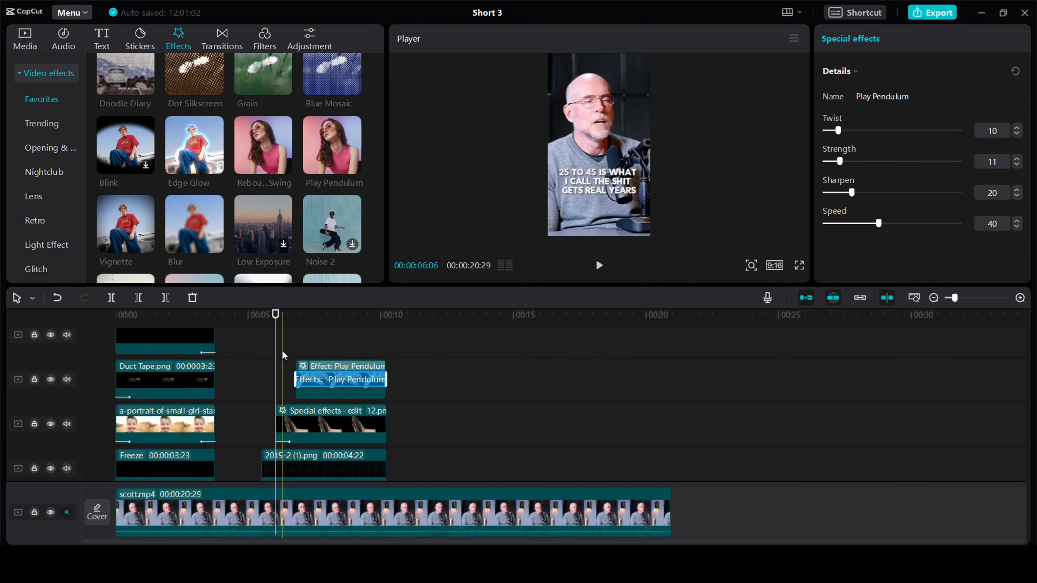
scroll(311, 380, "up", 1)
scroll(310, 380, "up", 1)
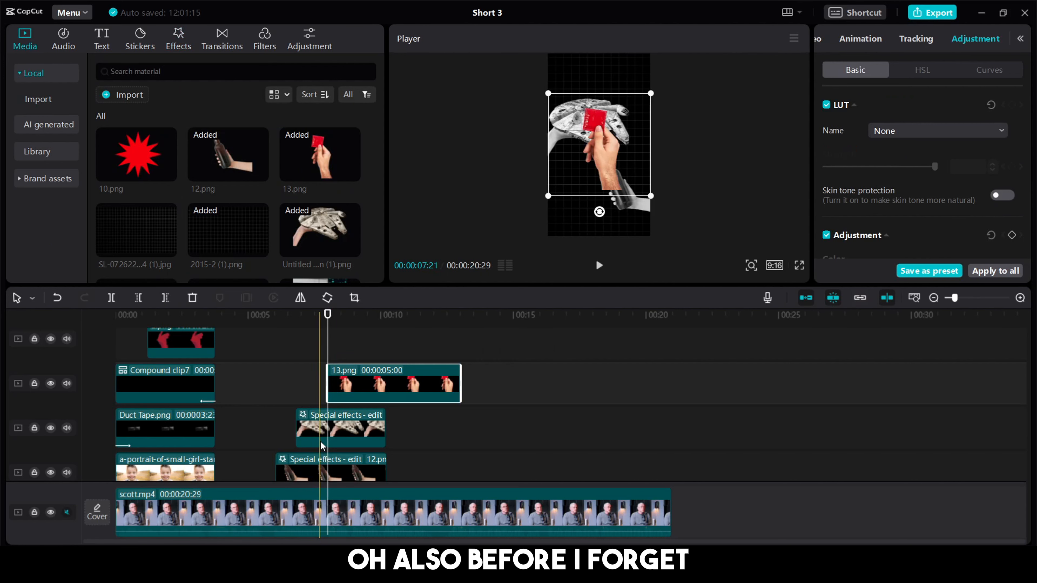
Step: Apply the Slide Right entrance animation to the spaceship clip
left_click(358, 445)
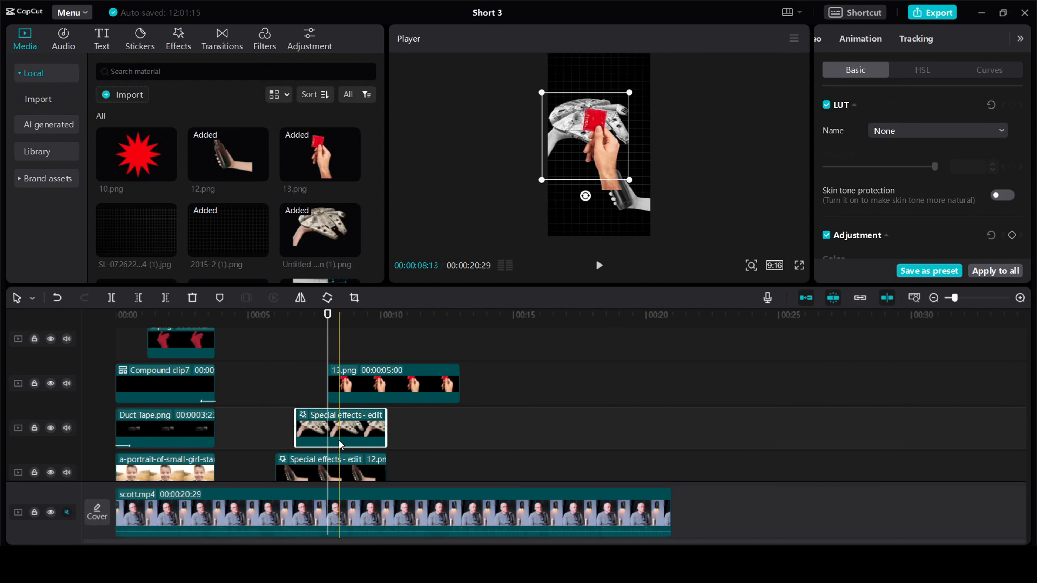
left_click(860, 38)
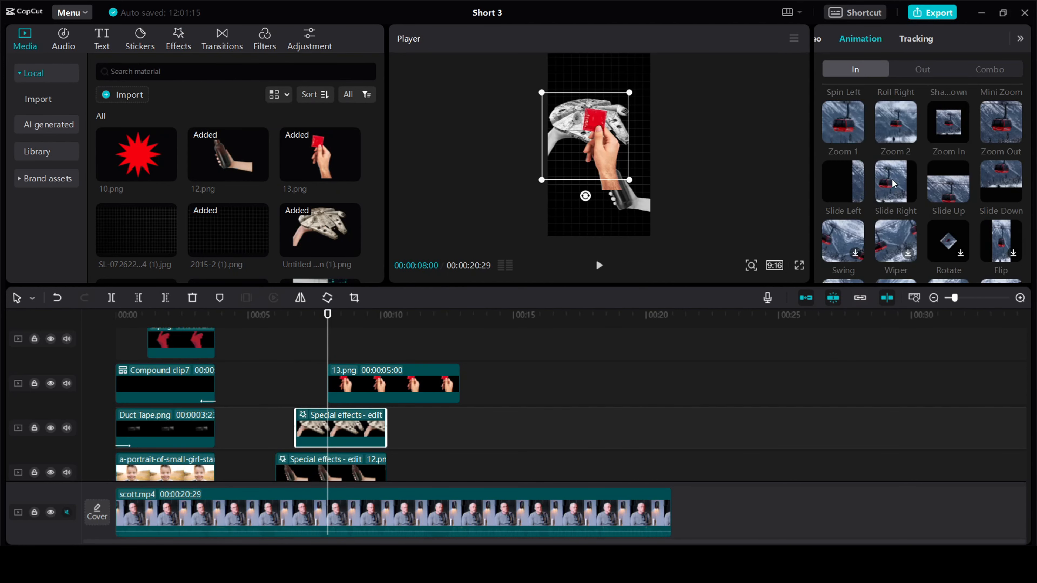
Step: Turn the 13.png hand upside down in the upper right of the frame, and scale the spaceship to about 75%
left_click(360, 386)
left_click_drag(600, 212, 639, 101)
left_click(563, 139)
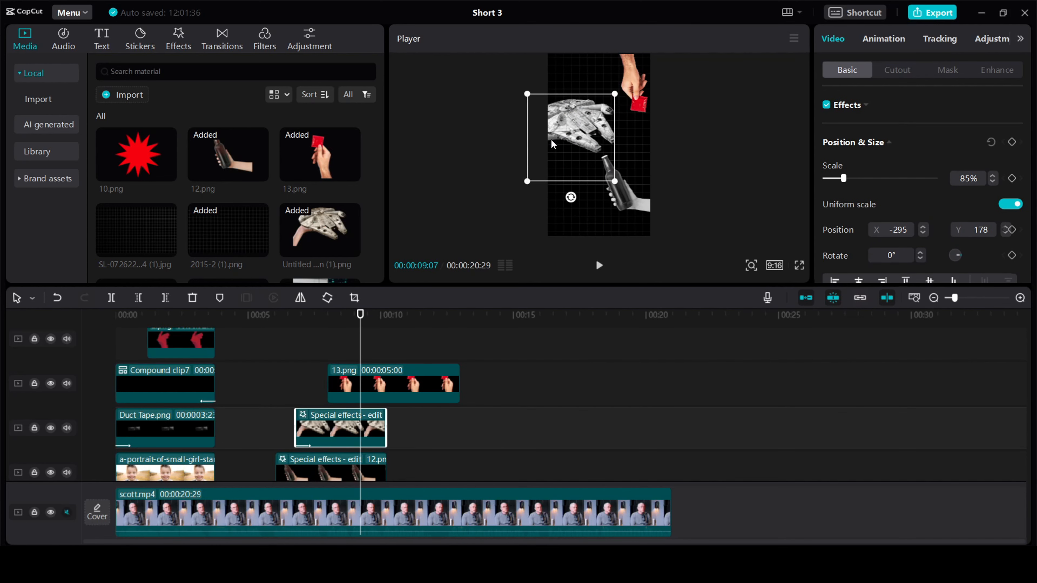
left_click_drag(626, 92, 619, 95)
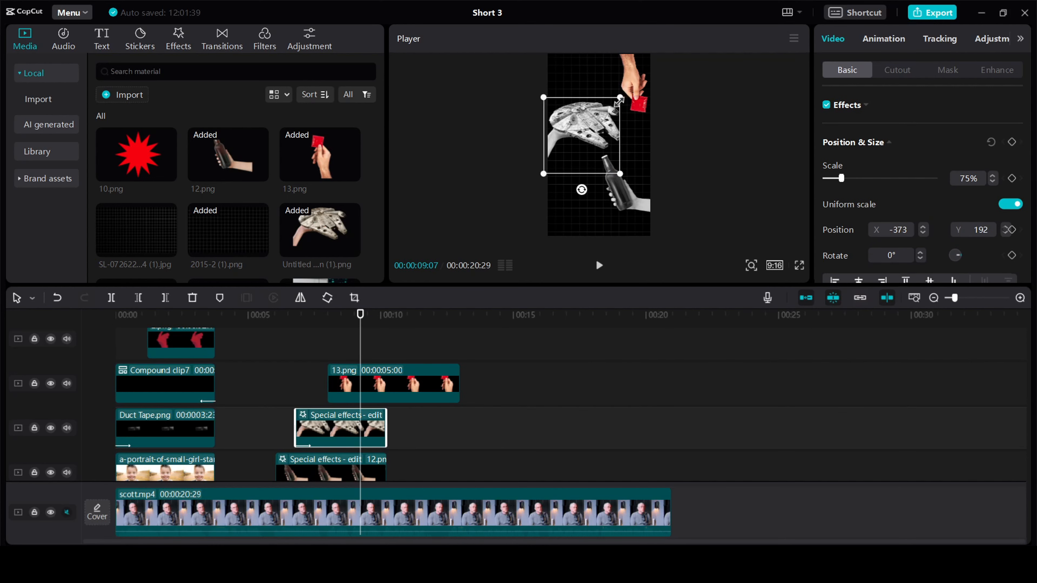
Step: Trim the 13.png clip to end with the clips below it, and set its saturation to -50 and brightness to 10
left_click(634, 100)
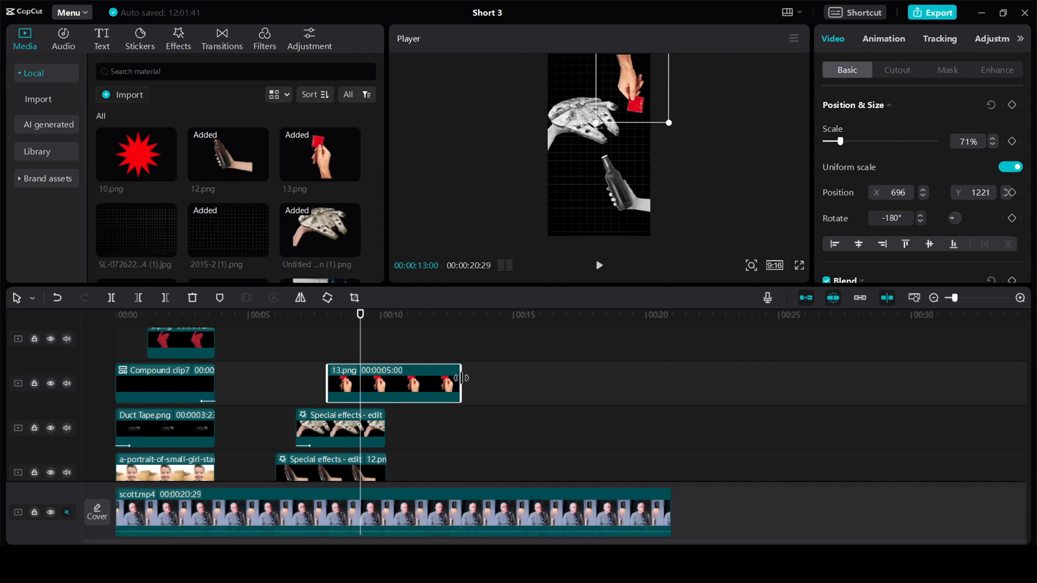
left_click_drag(461, 380, 393, 378)
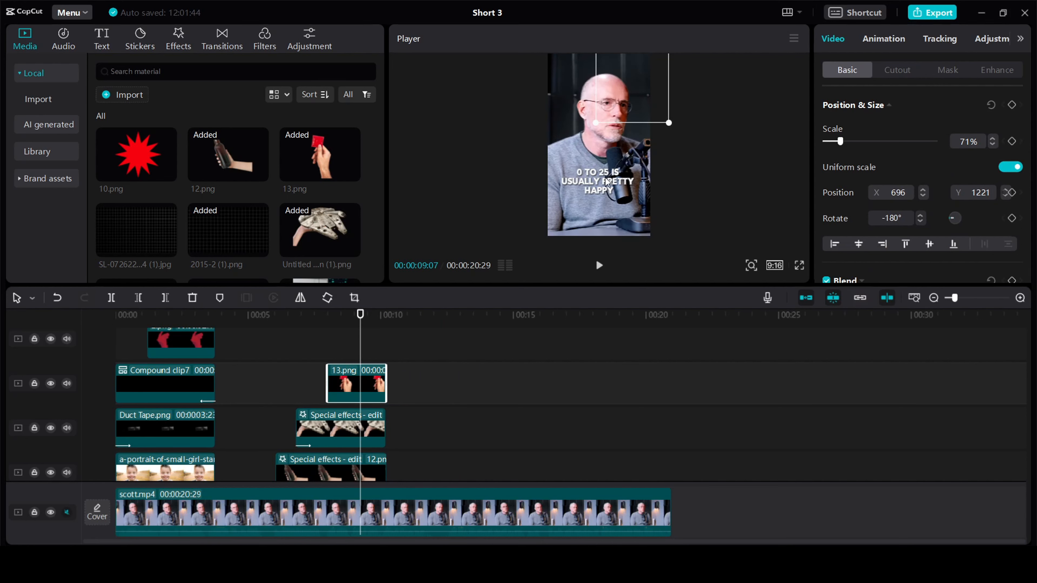
left_click(992, 39)
scroll(889, 217, "down", 2)
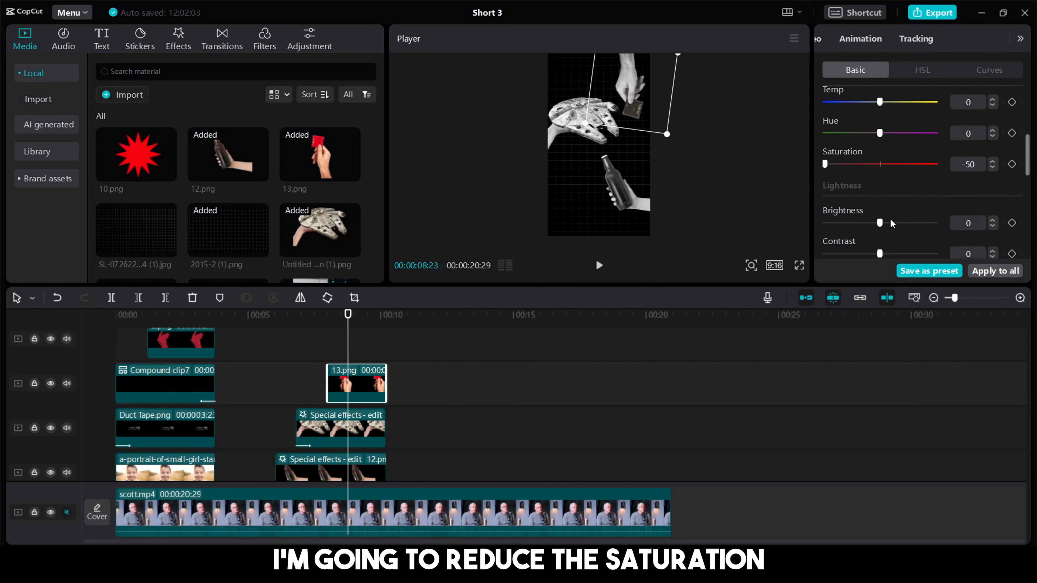
left_click_drag(881, 223, 887, 223)
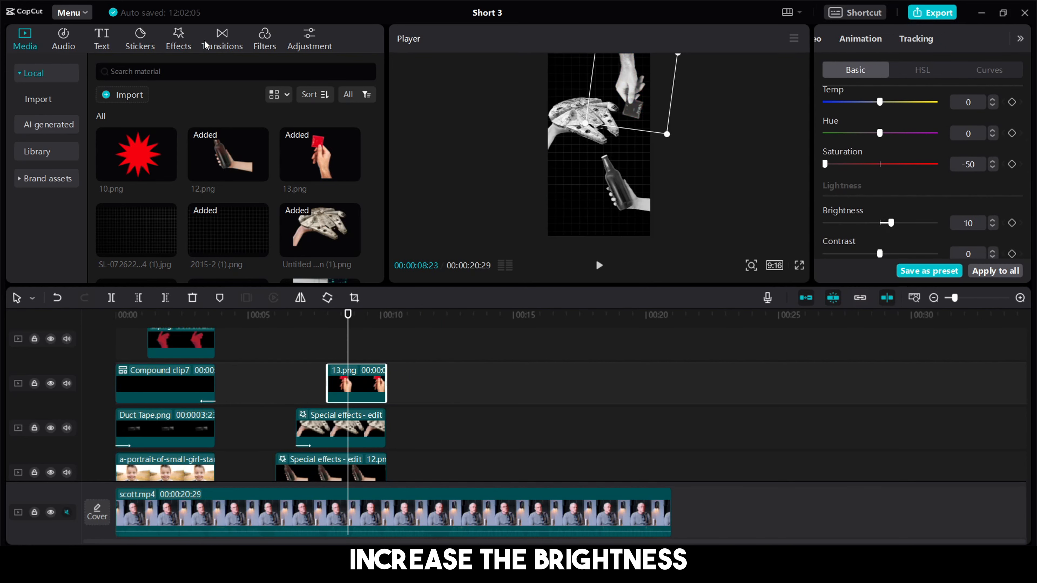
Step: Add the Play Pendulum effect to the 13.png clip with twist 11, strength 13 and sharpen 27
left_click(222, 41)
left_click(185, 44)
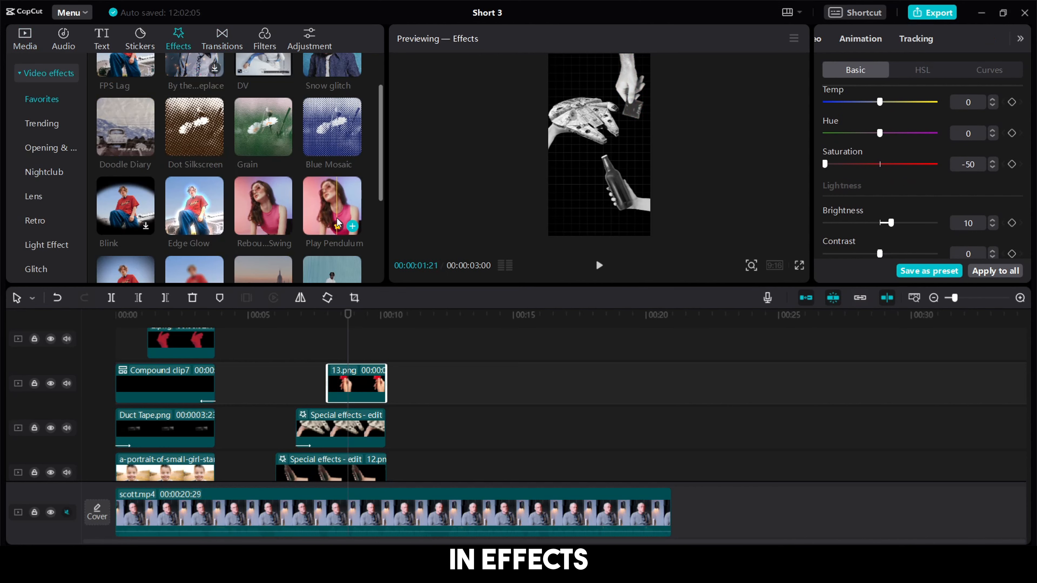
left_click_drag(333, 222, 332, 378)
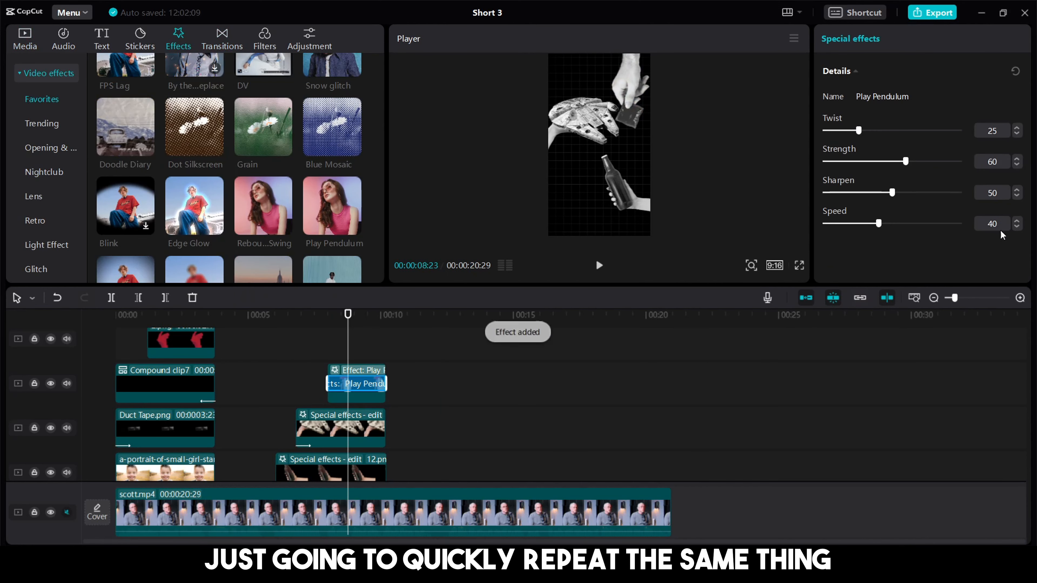
left_click_drag(900, 161, 842, 162)
left_click_drag(859, 131, 851, 130)
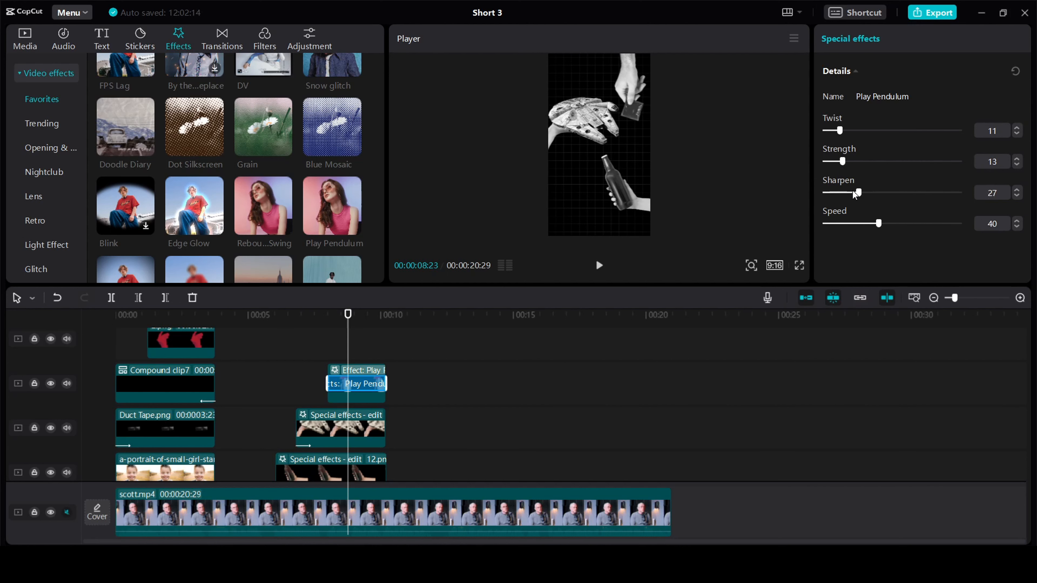
Step: Apply the Slide Down entrance animation to the 13.png clip
left_click(340, 396)
left_click(870, 40)
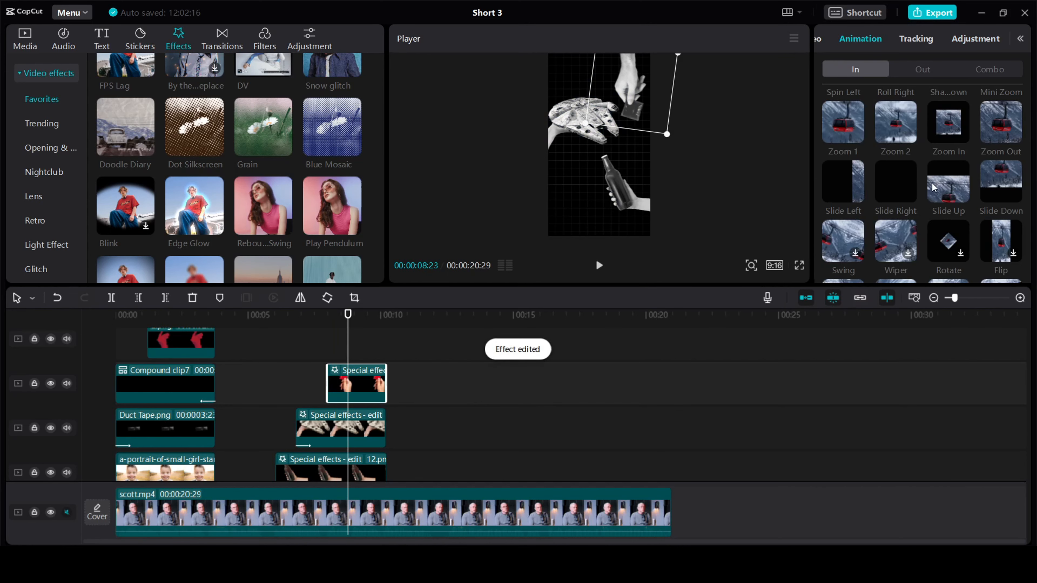
left_click(1001, 182)
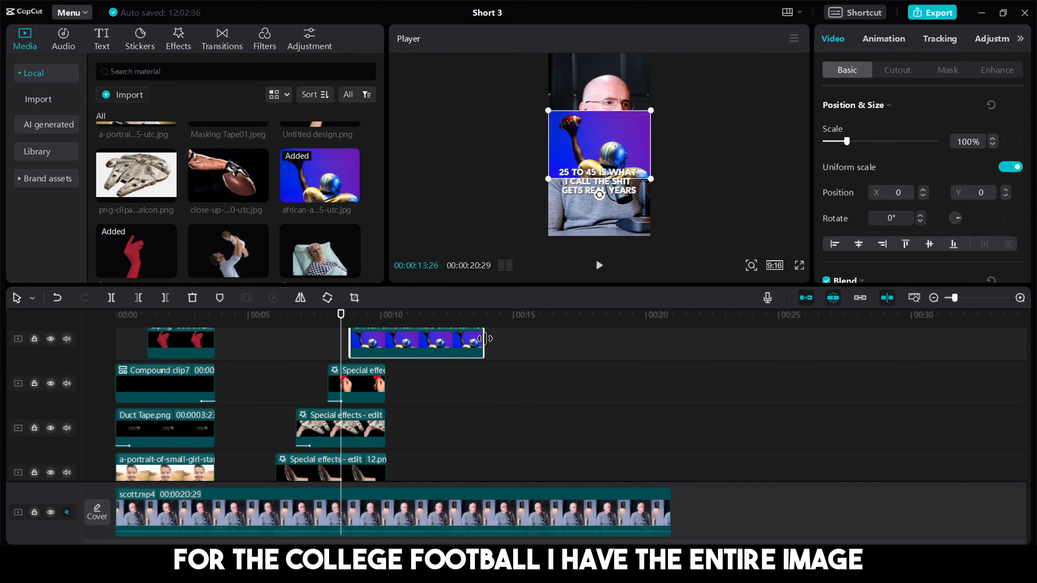
Step: Trim the football player image to end with the clips below it and remove its background with Auto cutout
left_click_drag(481, 343, 386, 343)
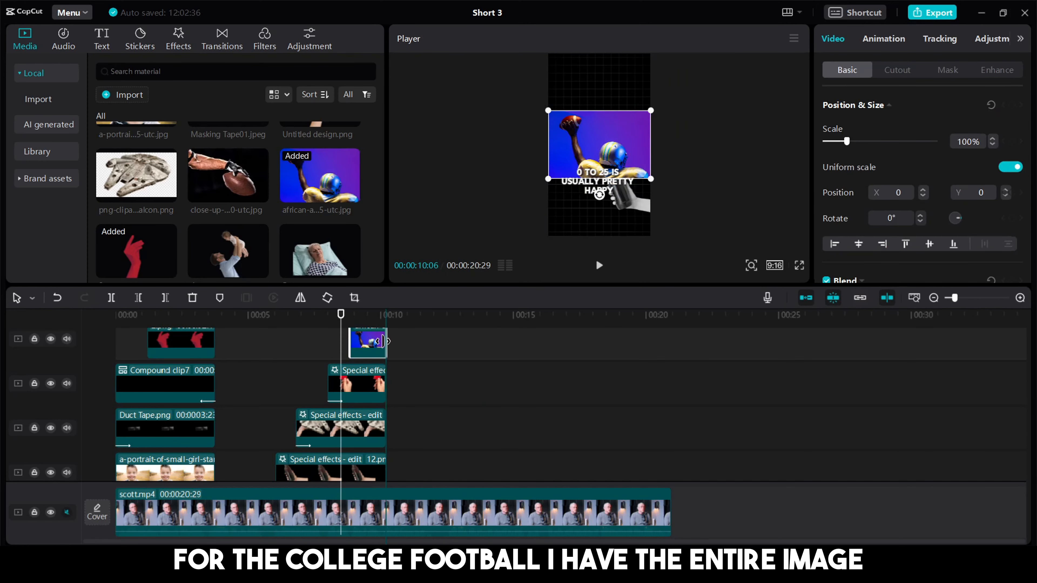
left_click(890, 71)
left_click(826, 105)
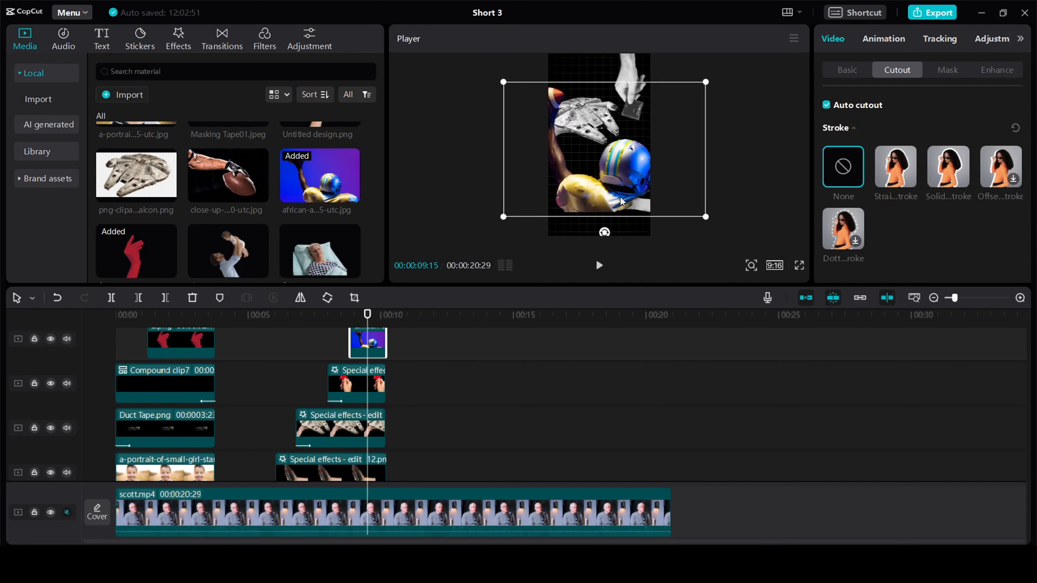
Step: Move the football player lower in the frame and crop the image to the raised arm holding the ball
left_click_drag(621, 197, 636, 224)
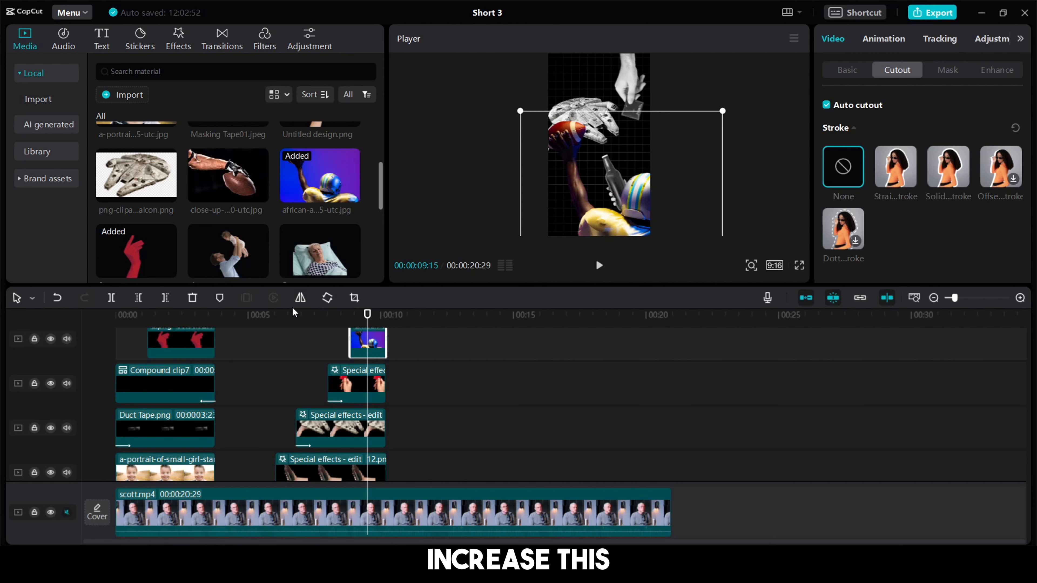
left_click(358, 300)
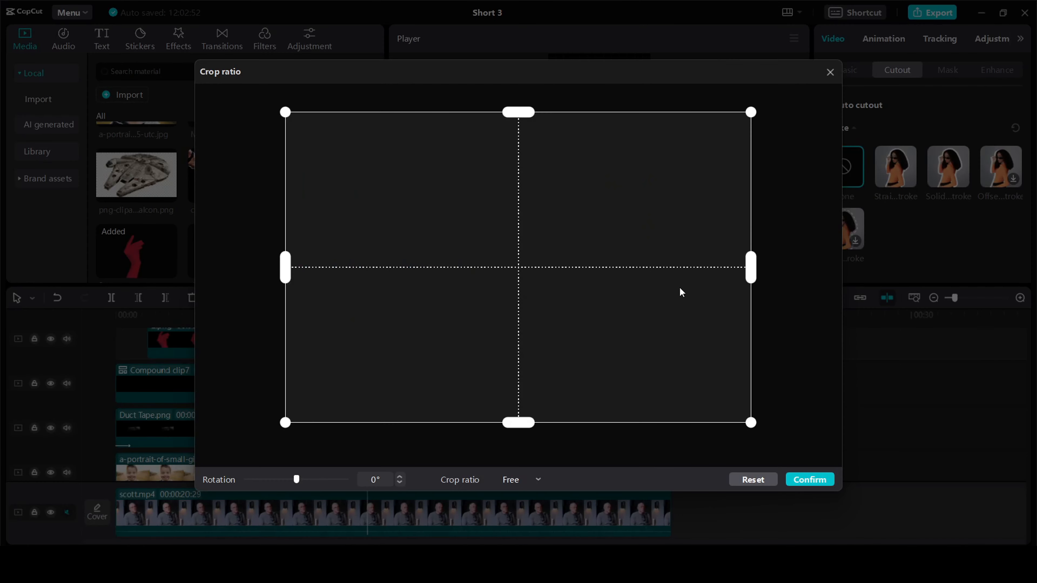
left_click_drag(751, 268, 476, 269)
left_click_drag(381, 422, 382, 320)
left_click(828, 481)
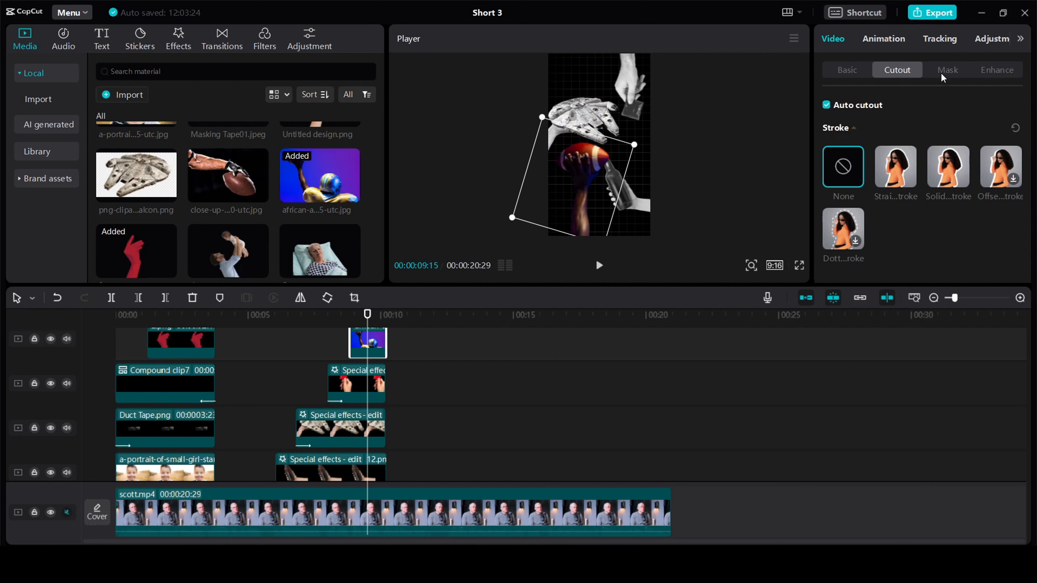
Step: Set the football clip's saturation to -50 and brightness to 10
left_click(996, 39)
scroll(933, 164, "down", 5)
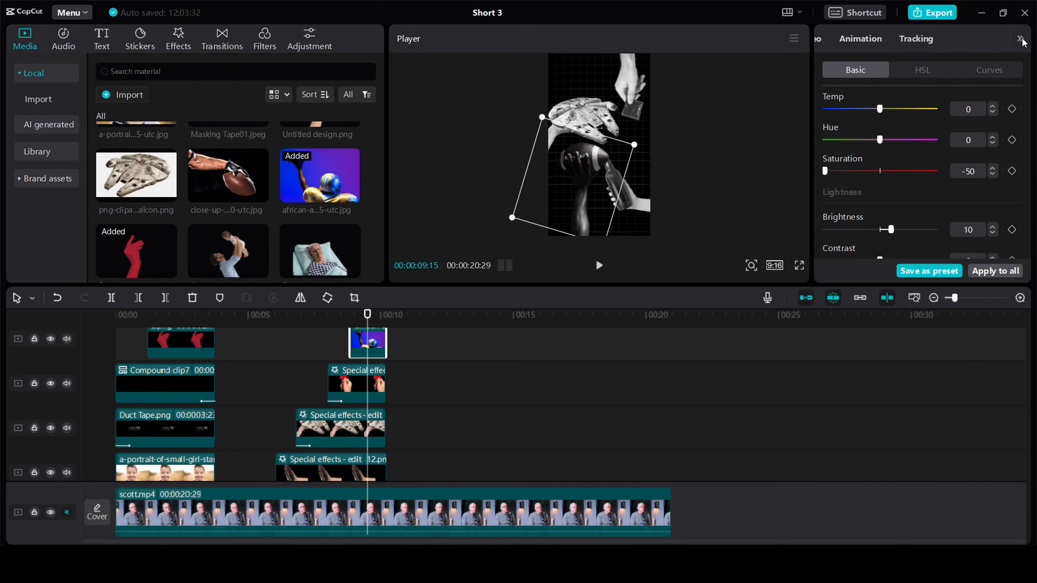
Step: Apply the Slide Up entrance animation to the football clip with a 0.5 s duration
left_click(1020, 39)
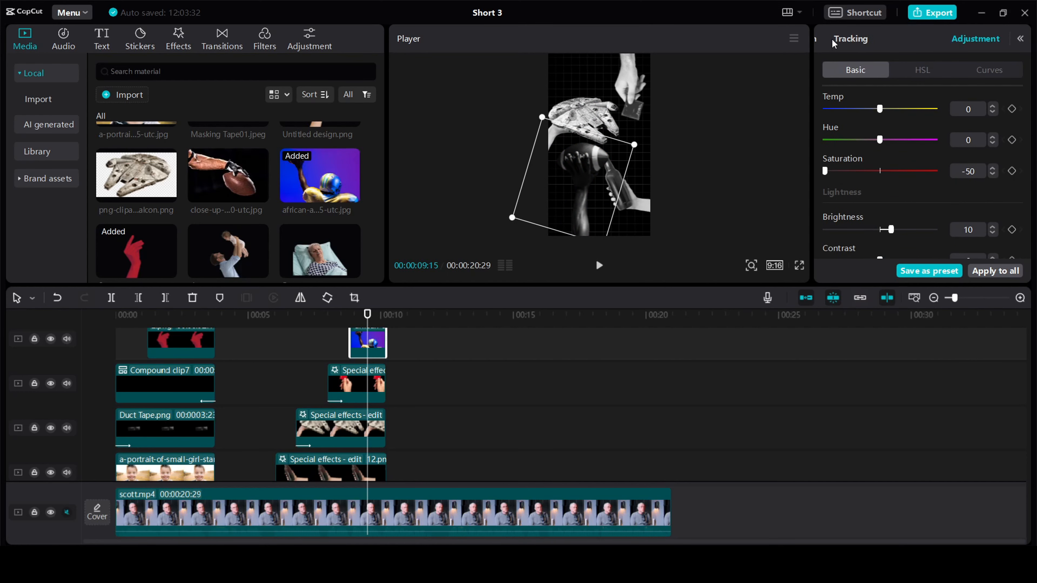
left_click(1021, 40)
left_click(879, 37)
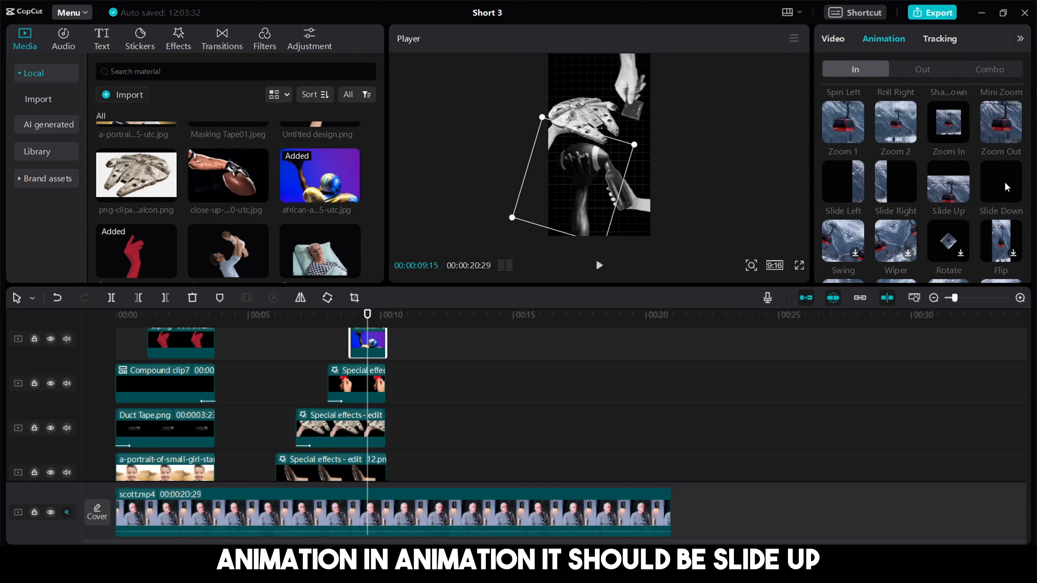
left_click(949, 182)
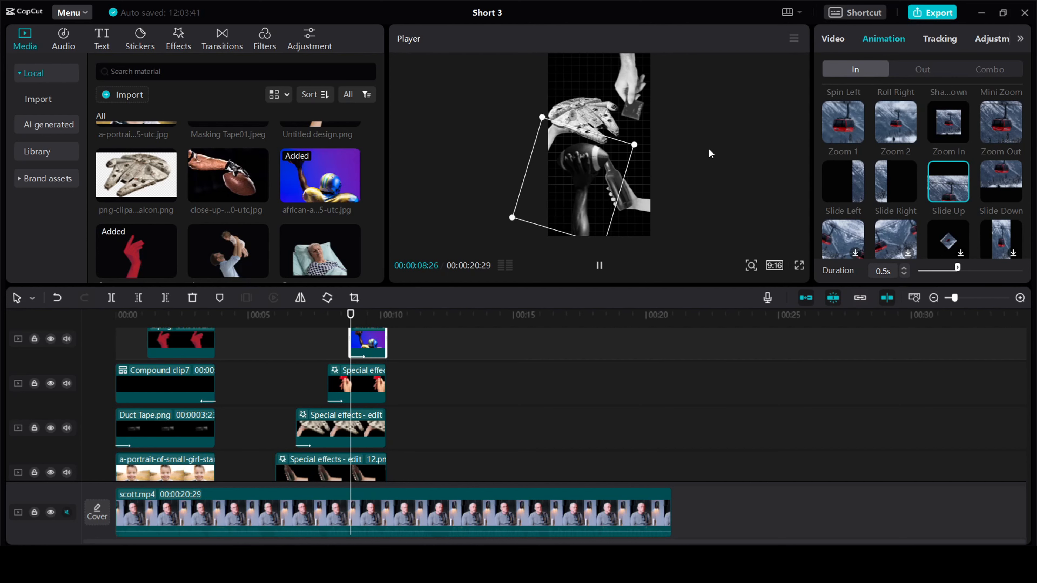
Step: Add the Play Pendulum effect to the football clip and lower its strength
left_click(226, 40)
left_click(179, 39)
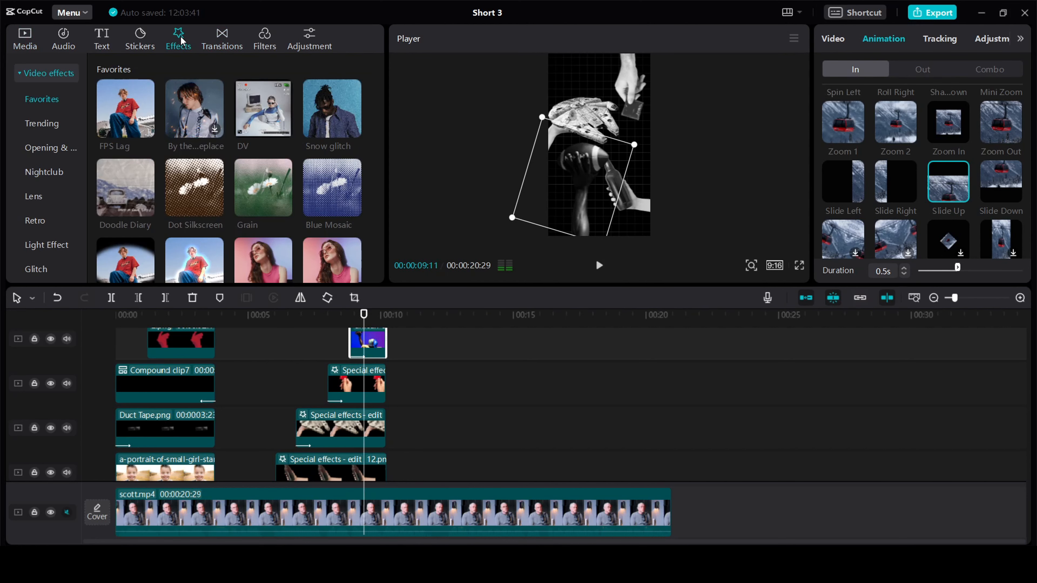
scroll(306, 198, "down", 2)
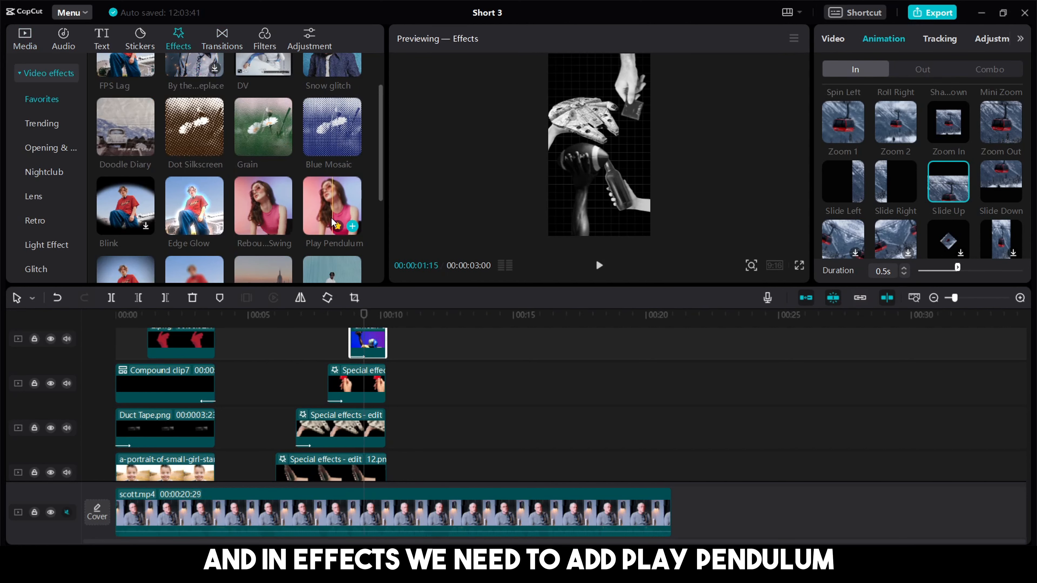
left_click_drag(332, 219, 359, 339)
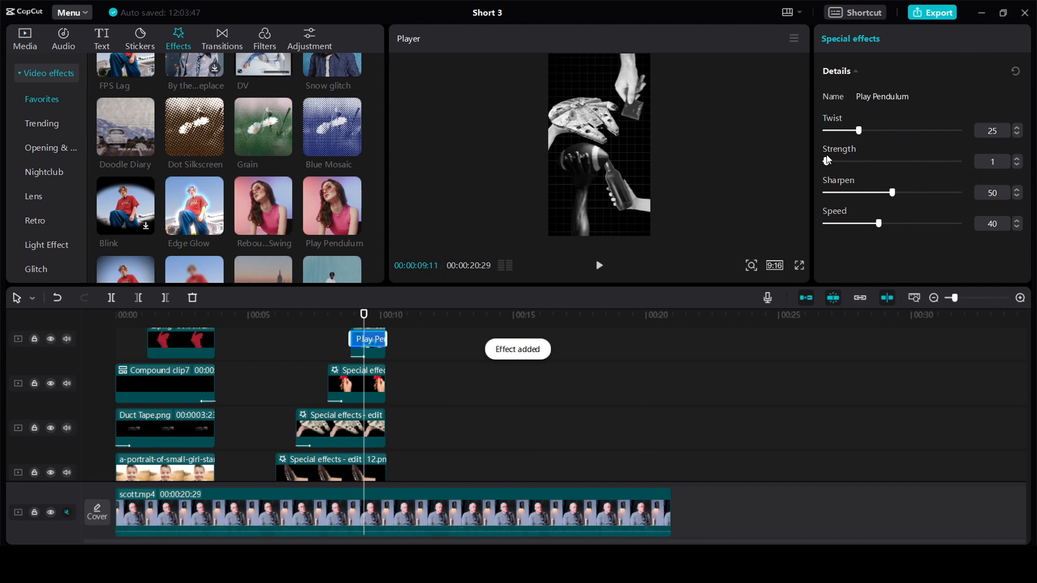
Step: Play back the collage section in full screen, starting from about the 5-second mark
left_click(255, 326)
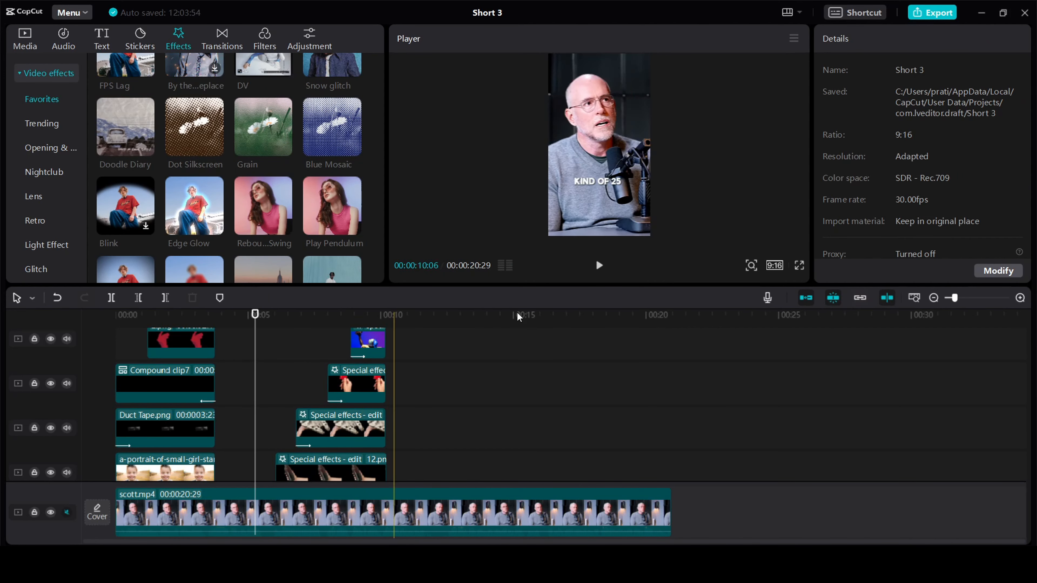
left_click(799, 265)
key("space")
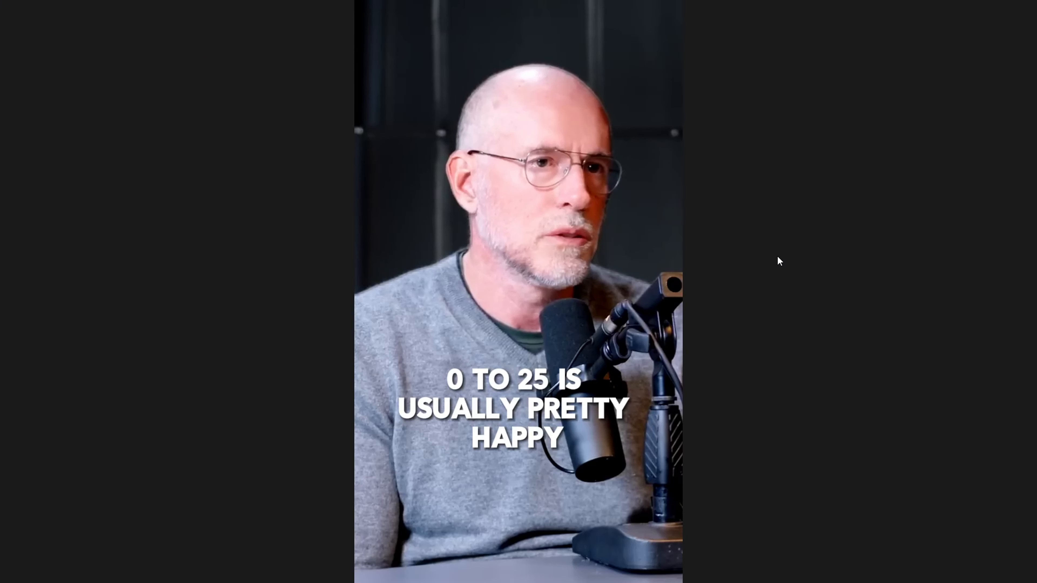
key("space")
key("Escape")
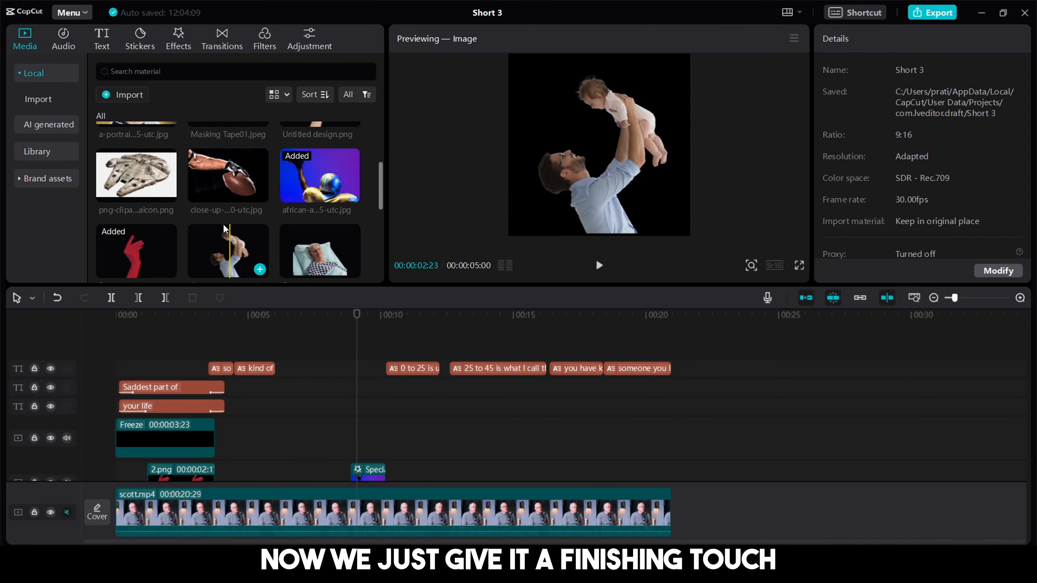
Step: Add the red starburst 10.png above the collage clips and trim it to end together with them
scroll(175, 217, "down", 3)
left_click_drag(154, 220, 322, 440)
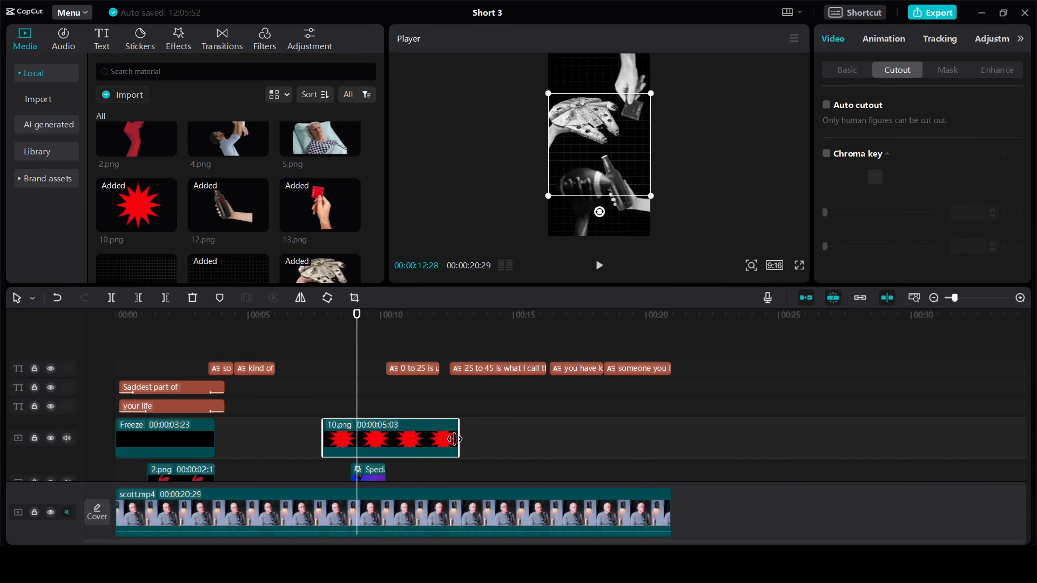
left_click_drag(456, 439, 314, 436)
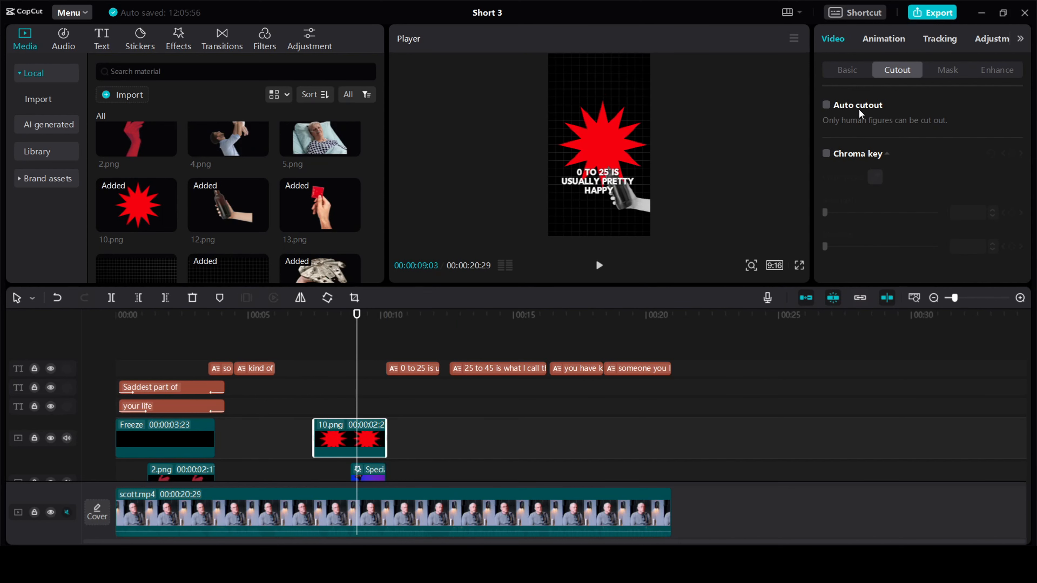
Step: Apply the Zoom In entrance animation to the starburst clip with a 0.5 s duration
left_click(879, 45)
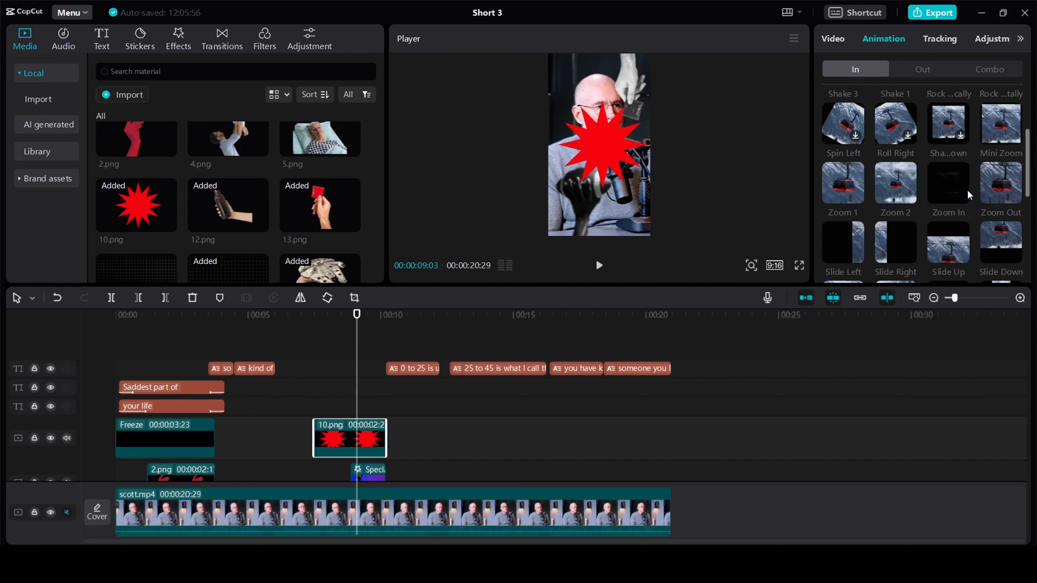
scroll(955, 192, "up", 2)
left_click(945, 186)
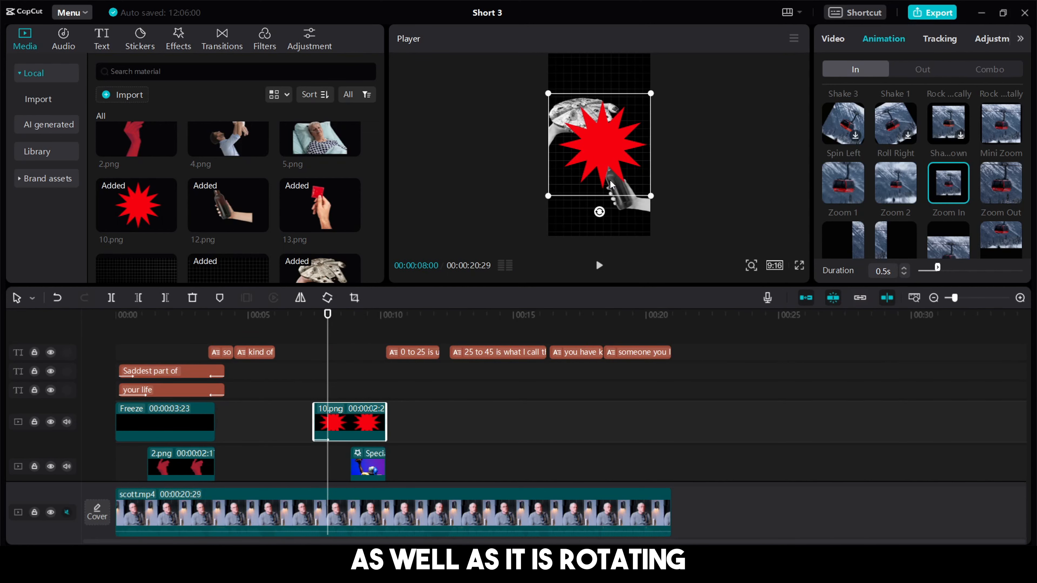
Step: Move the starburst clip to the track directly above the 2015-2 (1).png grid background, extending it to 00:00:03:12
scroll(354, 377, "down", 1)
left_click_drag(354, 374, 353, 447)
left_click(396, 422)
scroll(397, 416, "down", 2)
scroll(398, 414, "down", 1)
left_click_drag(351, 357, 340, 475)
Step: Keyframe the starburst's position and size at 00:00:07:12 and at the clip's end, rotating it to 211° at the end keyframe
left_click(312, 426)
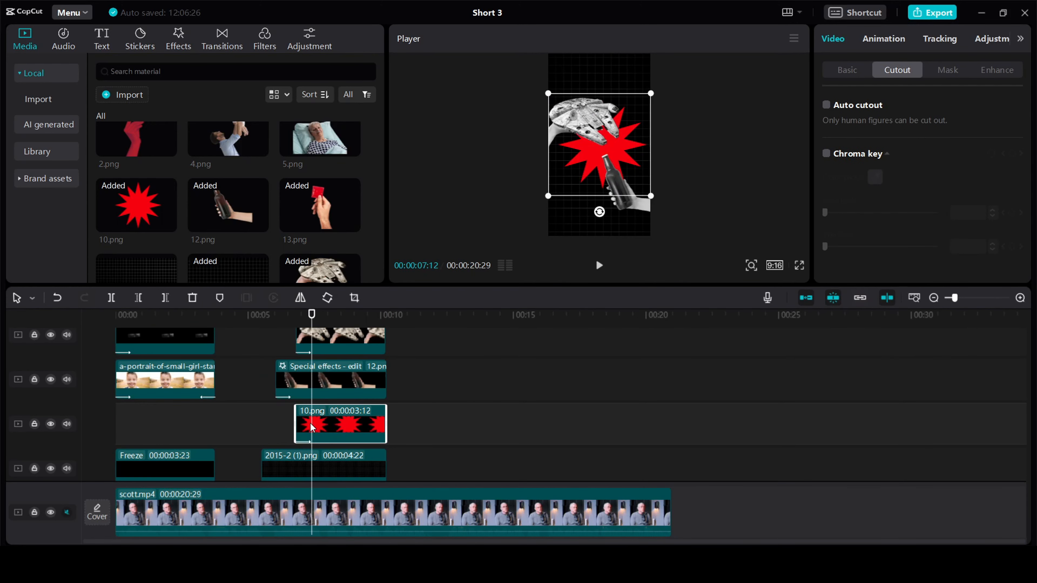
left_click(852, 71)
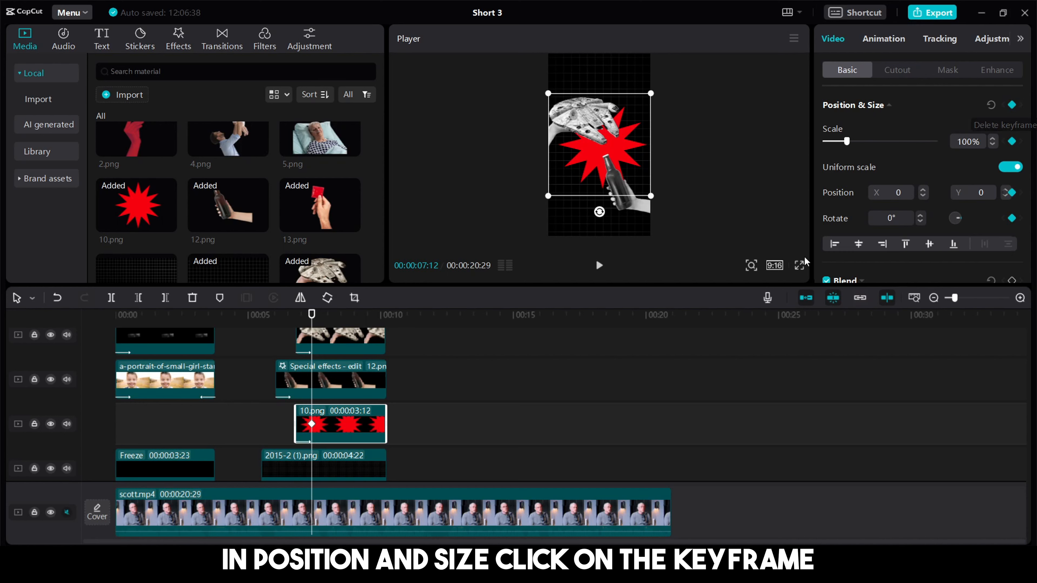
left_click_drag(311, 314, 384, 327)
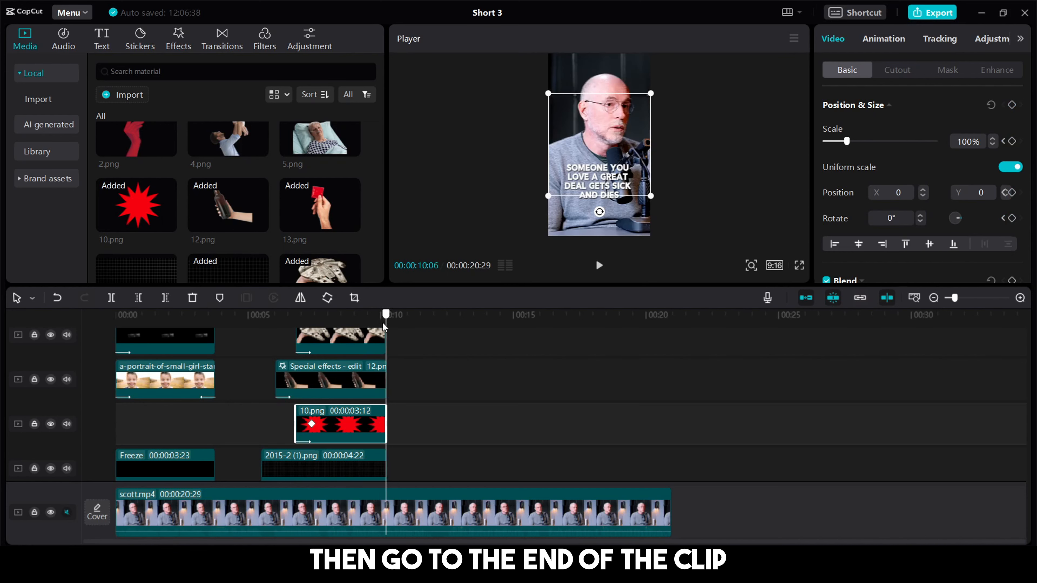
left_click(1012, 105)
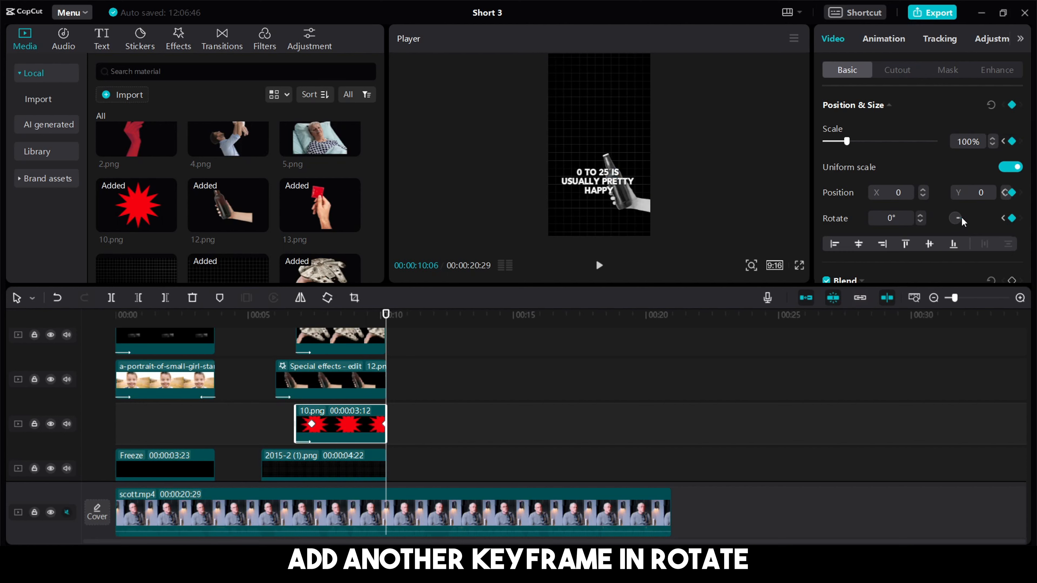
left_click_drag(960, 218, 951, 220)
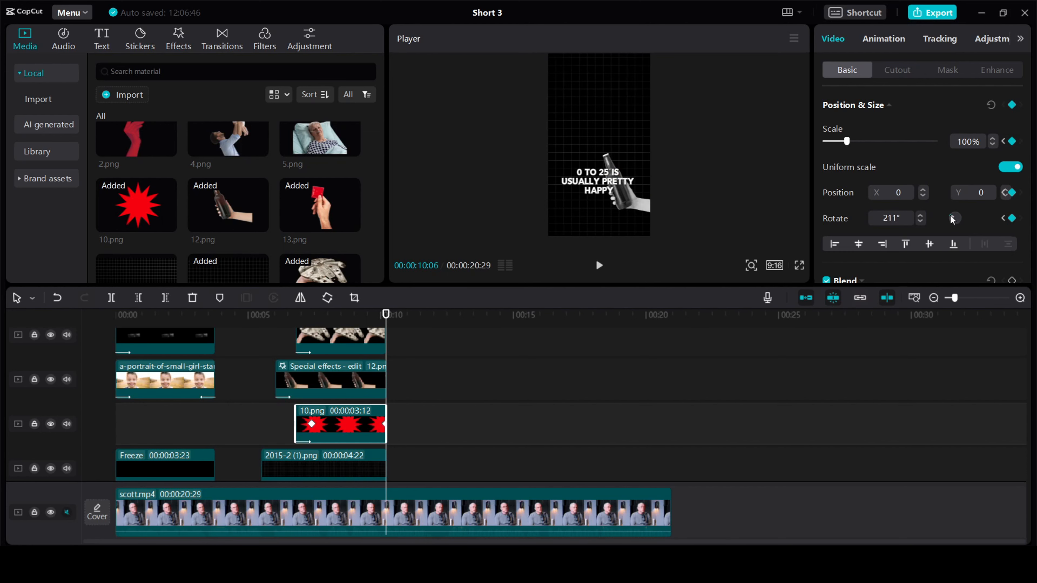
Step: Play back the starburst's rotation and set its end keyframe's rotation to 150°
left_click(296, 313)
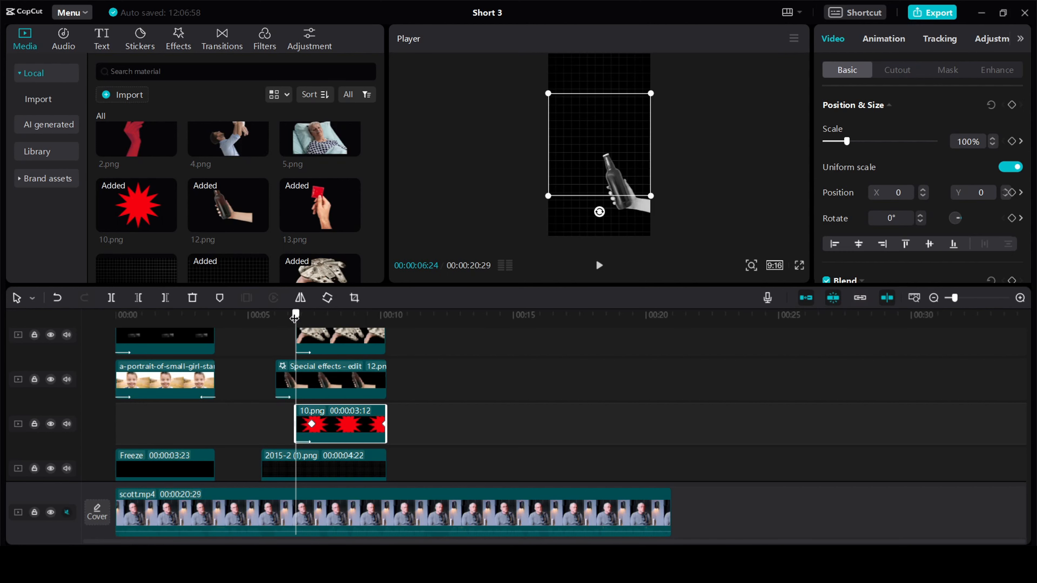
left_click_drag(296, 314, 267, 317)
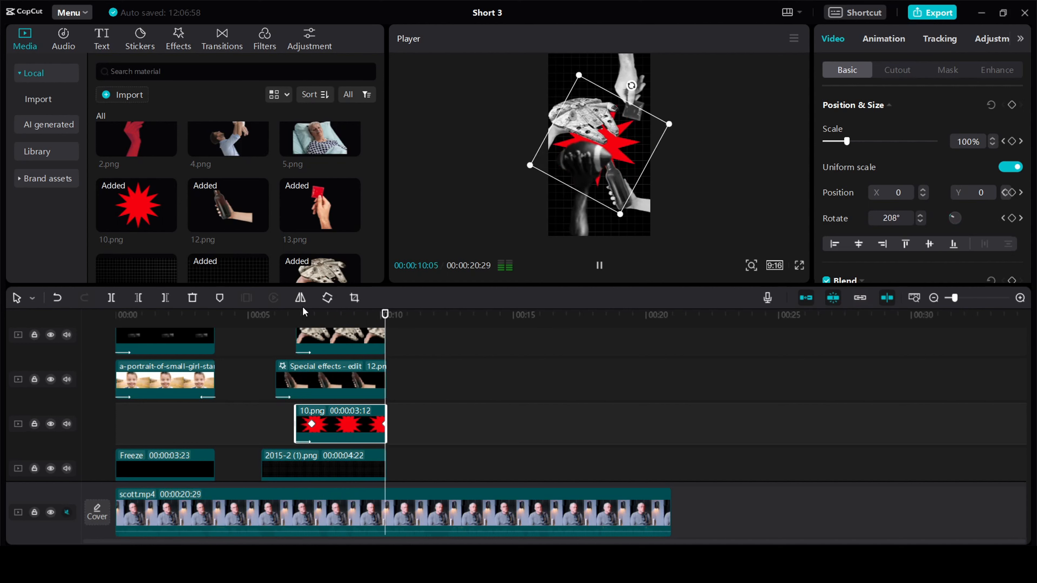
key("space")
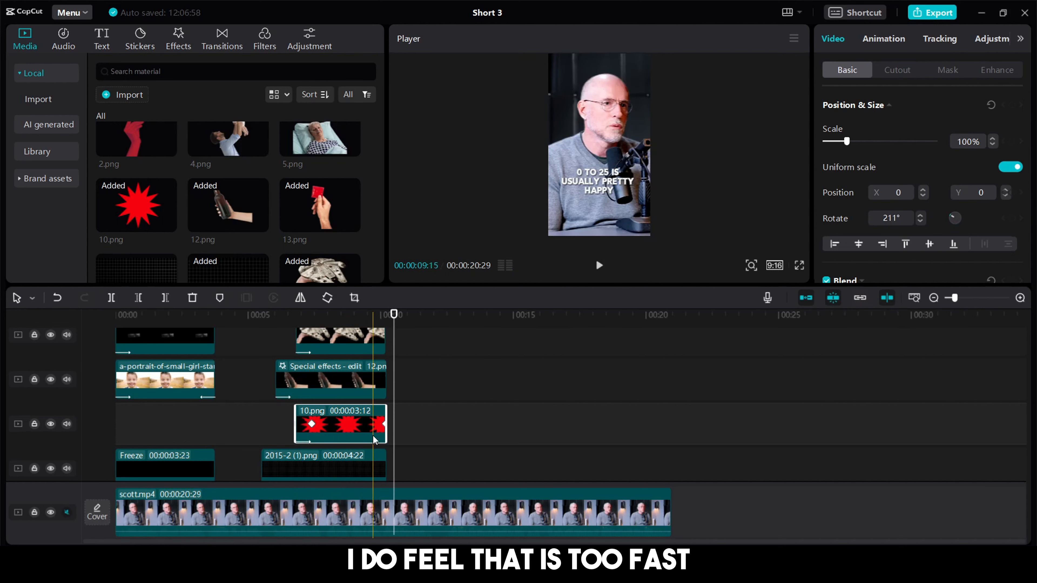
left_click(384, 425)
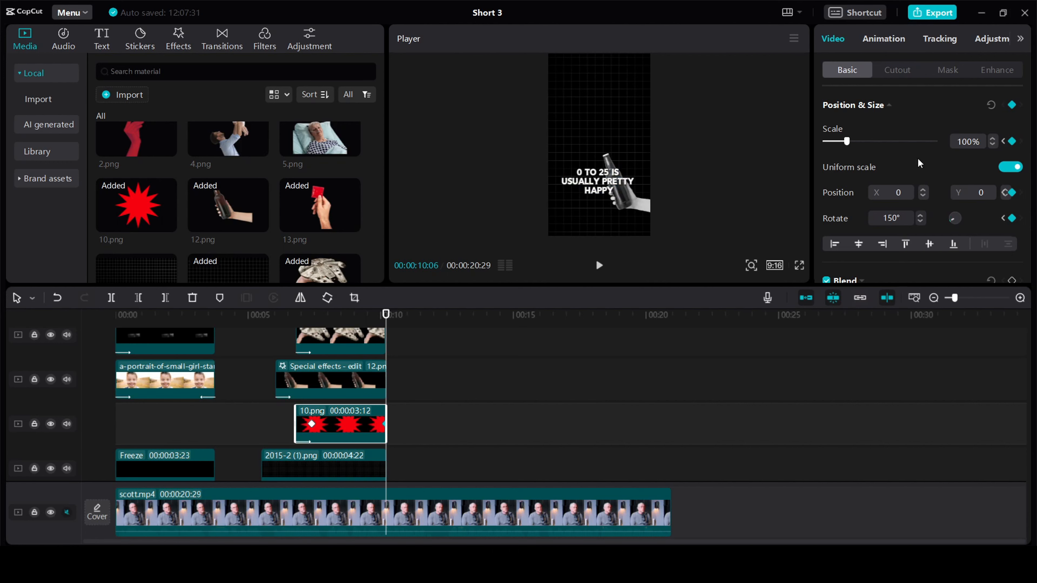
Step: Play back the collage with the rotating starburst in full screen, starting from about 00:00:05:07
left_click_drag(386, 315, 254, 322)
left_click(799, 265)
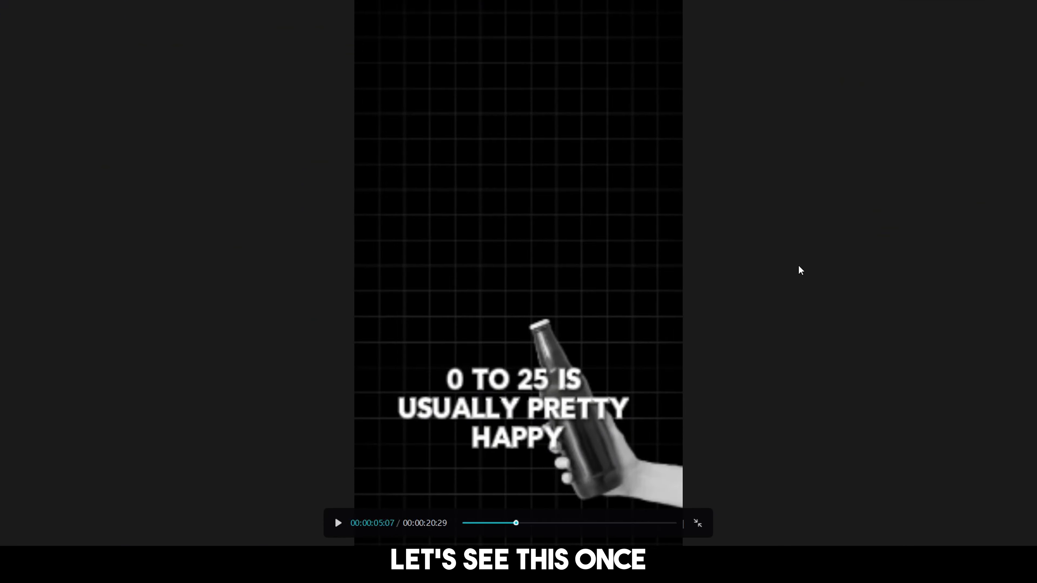
key("space")
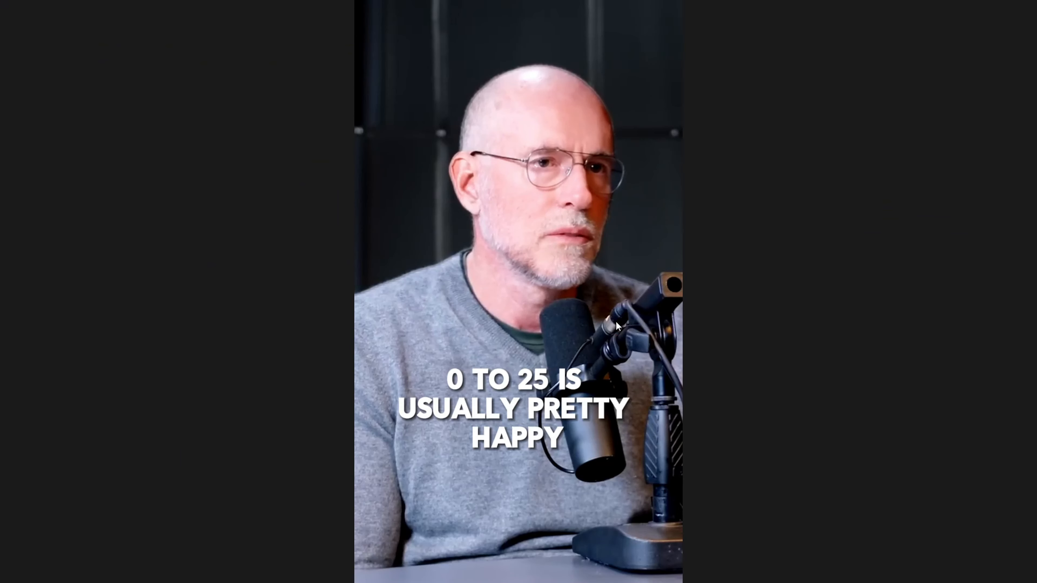
key("Escape")
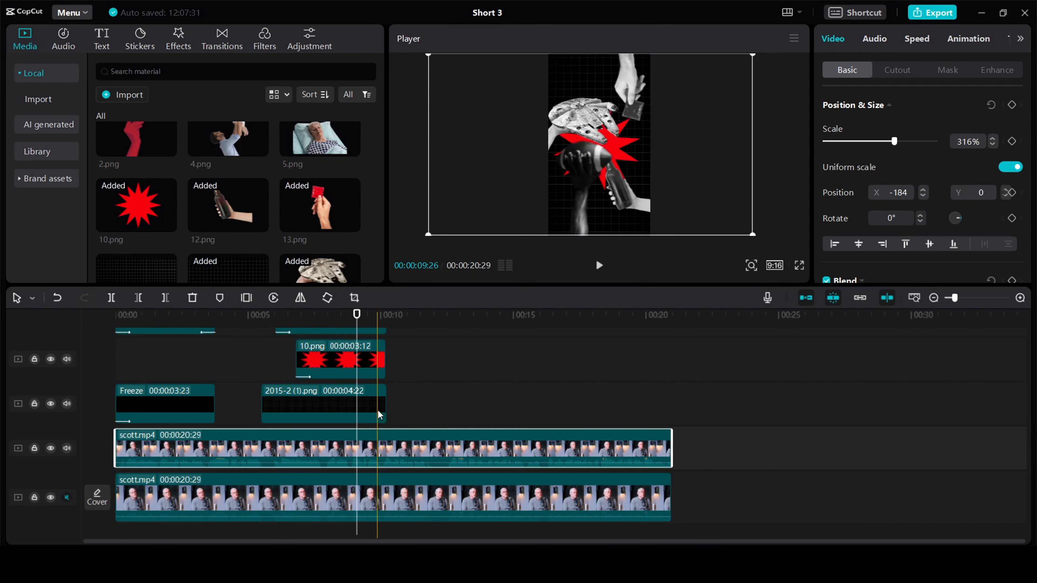
Step: Extend the 2015-2 (1).png grid background to 00:00:05:04, the 10.png starburst to 00:00:03:25, and the other collage clips to the same end point
scroll(378, 410, "up", 3)
scroll(378, 409, "up", 3)
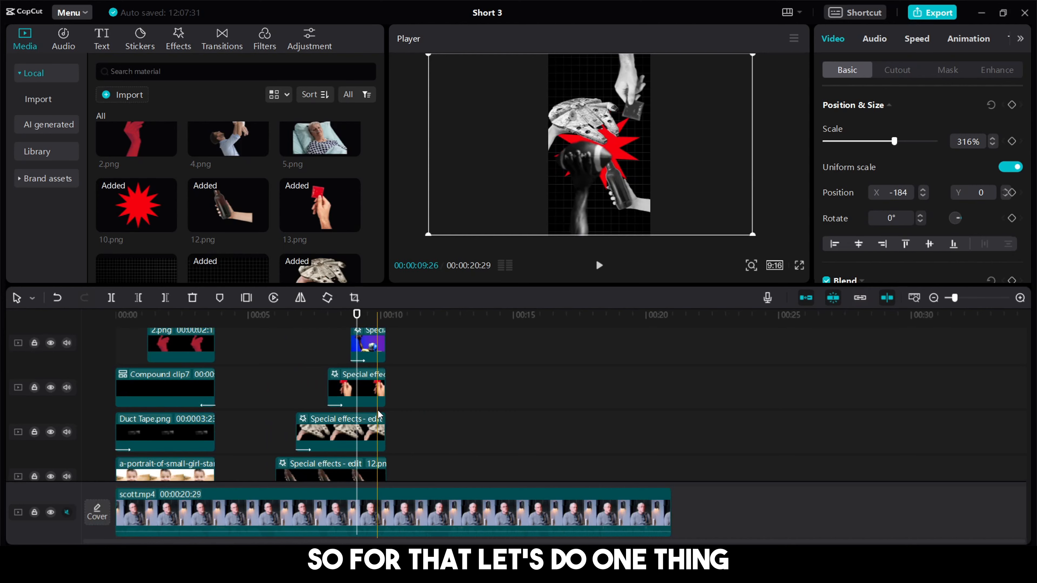
scroll(379, 414, "down", 5)
left_click(382, 419)
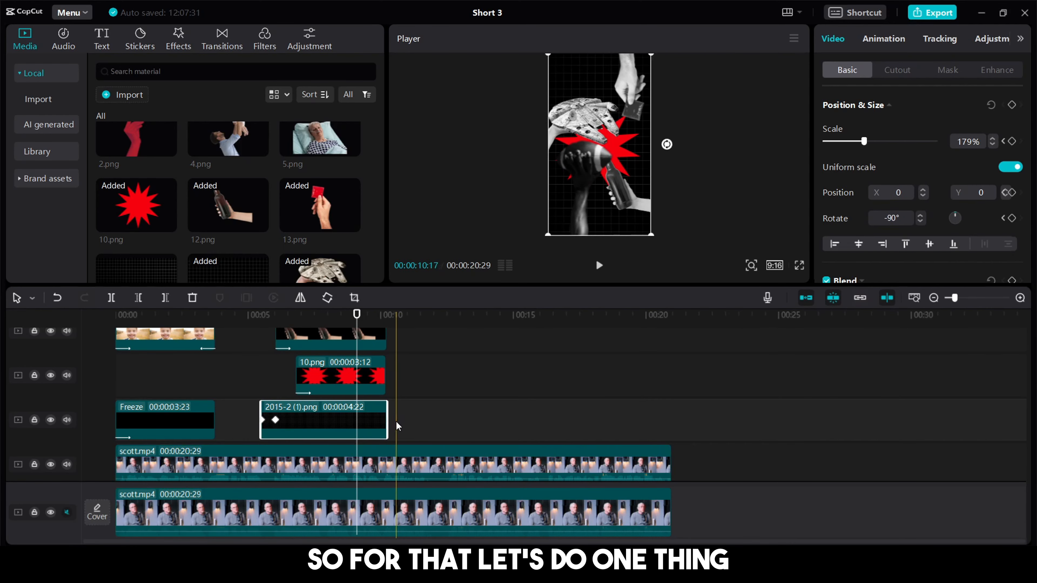
left_click_drag(390, 419, 396, 419)
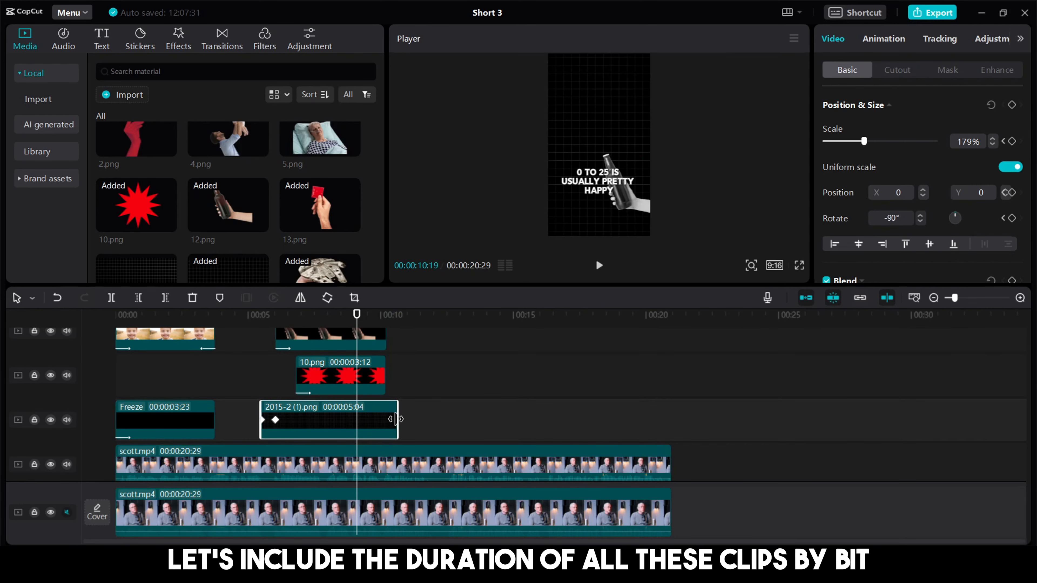
left_click(381, 375)
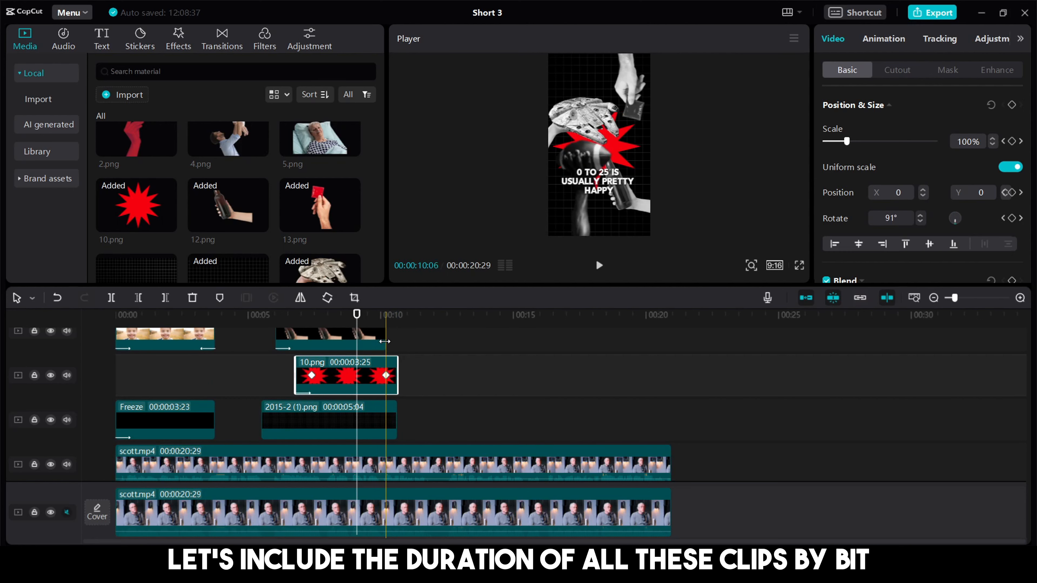
mouse_move(385, 340)
left_mouse_down()
mouse_move(394, 340)
mouse_move(394, 359)
mouse_move(397, 351)
left_mouse_up()
scroll(393, 355, "up", 1)
scroll(394, 360, "up", 3)
scroll(394, 357, "up", 2)
scroll(397, 360, "down", 1)
Step: Combine all the collage image clips, the starburst and the grid background into one compound clip lasting 00:00:05:17
left_click(374, 409, "ctrl")
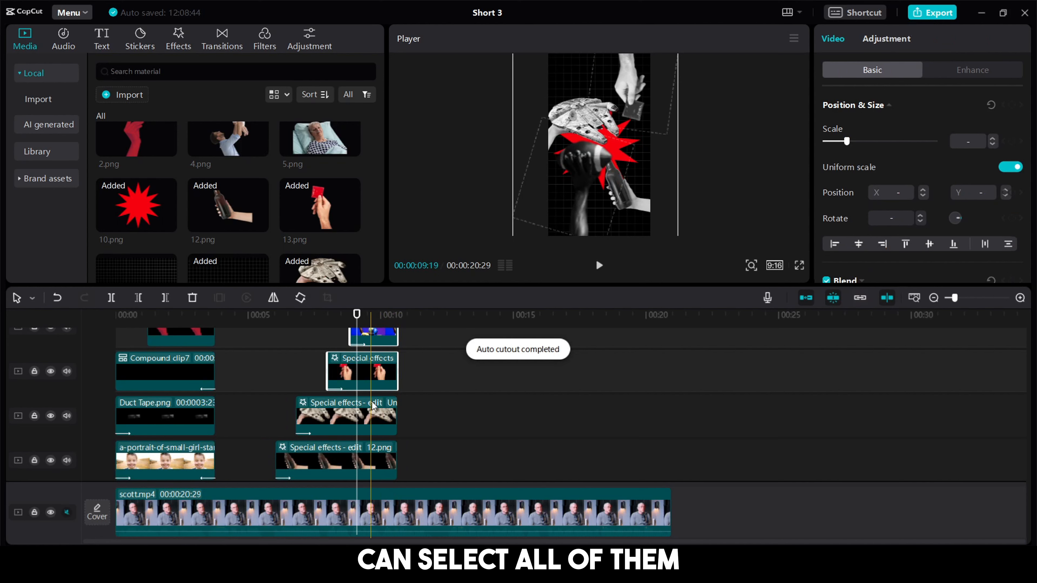
scroll(375, 423, "down", 1)
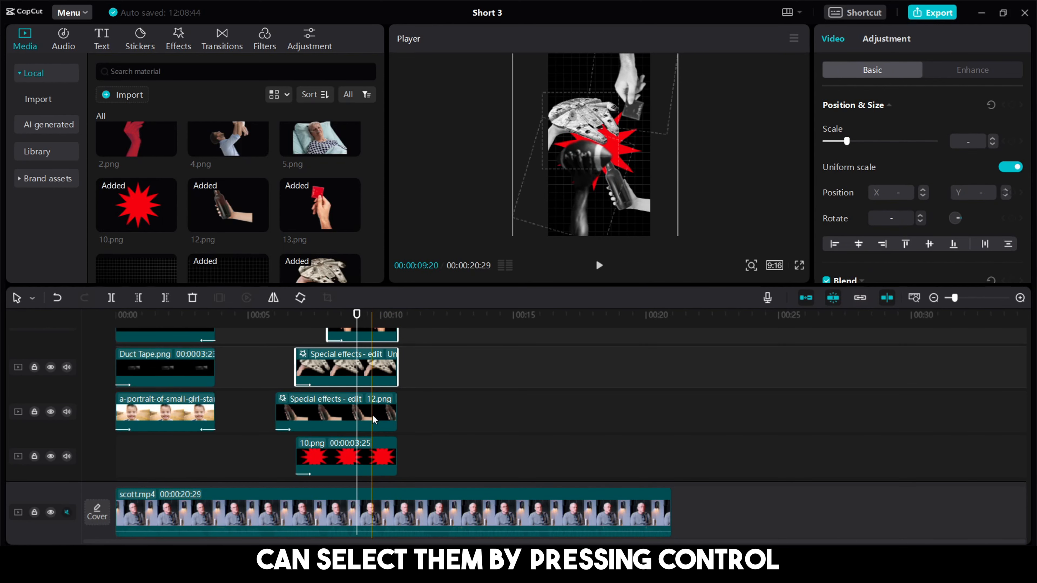
left_click(375, 423, "ctrl")
left_click(370, 450, "ctrl")
scroll(368, 430, "down", 1)
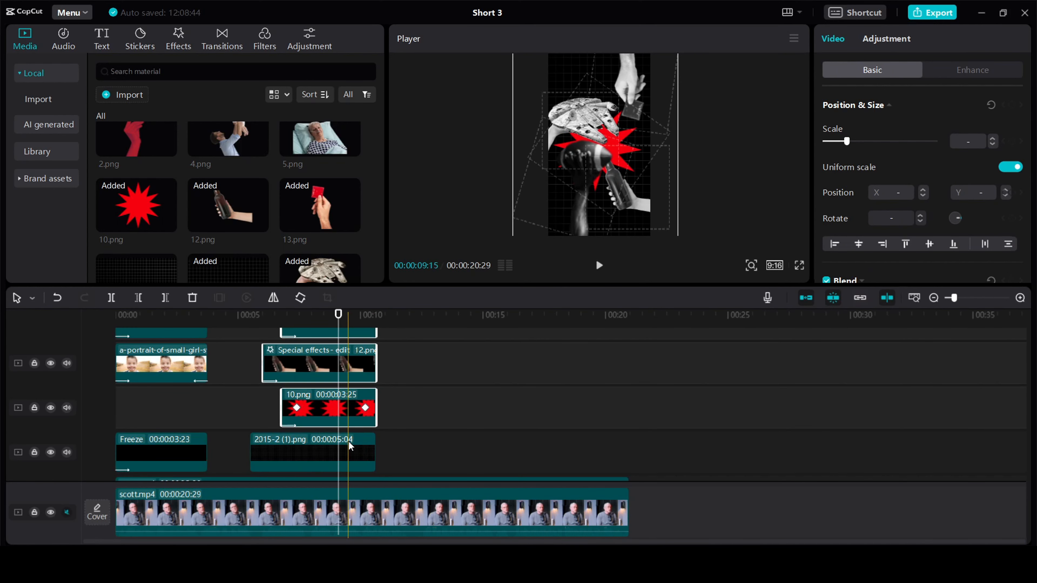
left_click(355, 453, "ctrl")
scroll(355, 429, "down", 2)
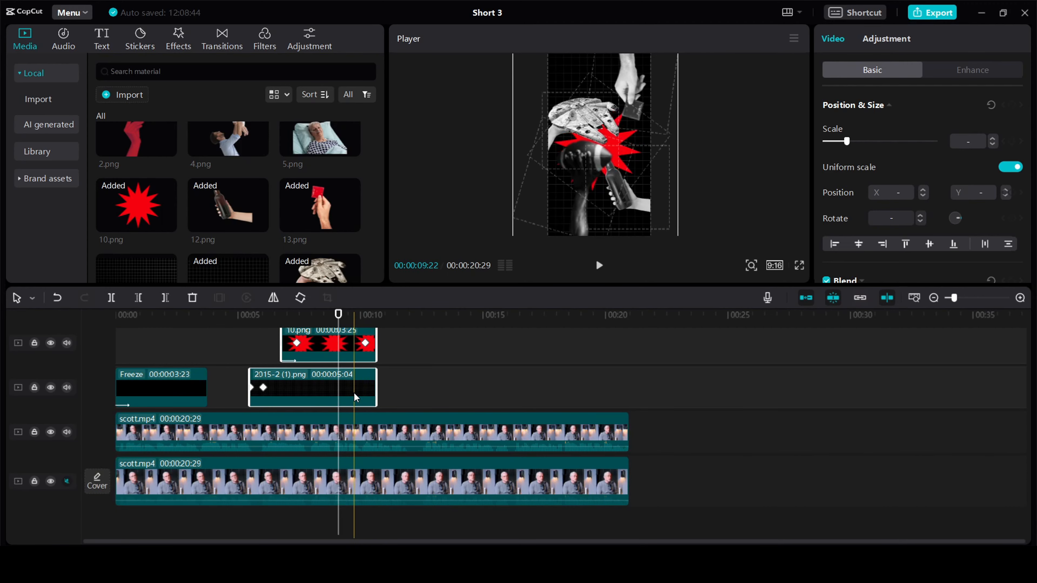
right_click(357, 403)
left_click(392, 342)
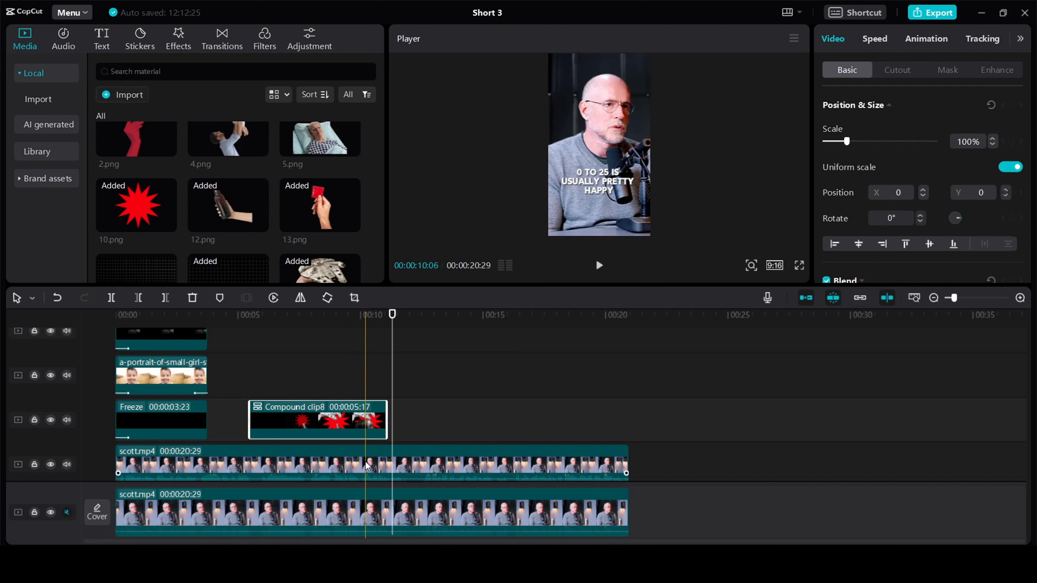
Step: Split the overlay scott.mp4 clip at 00:00:09:28 and move its second part to the track above the compound clip
left_click(373, 454)
left_click_drag(392, 378, 357, 395)
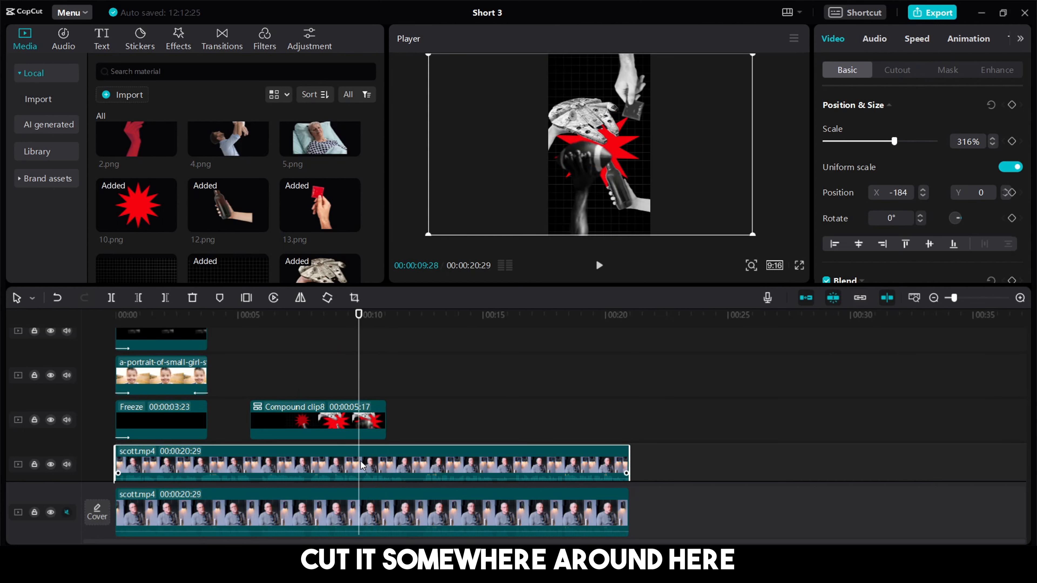
key("ctrl+b")
left_click_drag(361, 465, 391, 383)
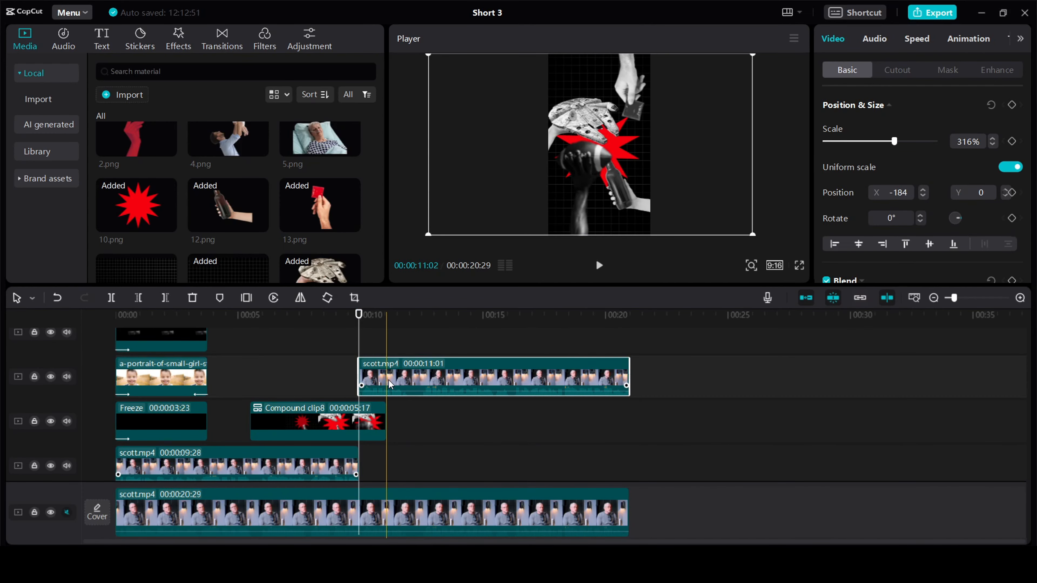
Step: Apply the Slide Up entrance animation with a 0.5 s duration to the second scott.mp4 part
left_click(966, 49)
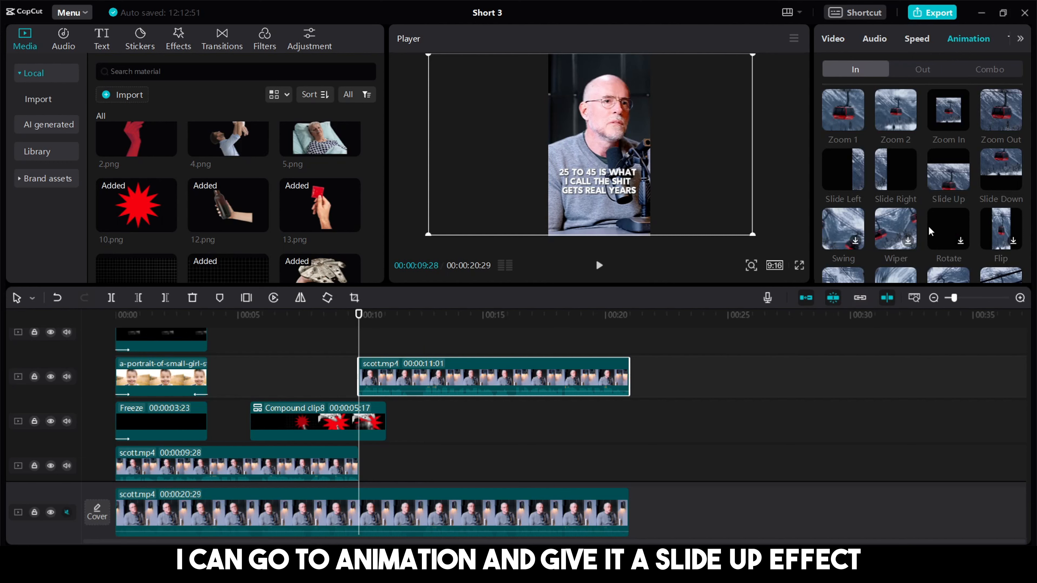
scroll(931, 231, "down", 2)
left_click(951, 116)
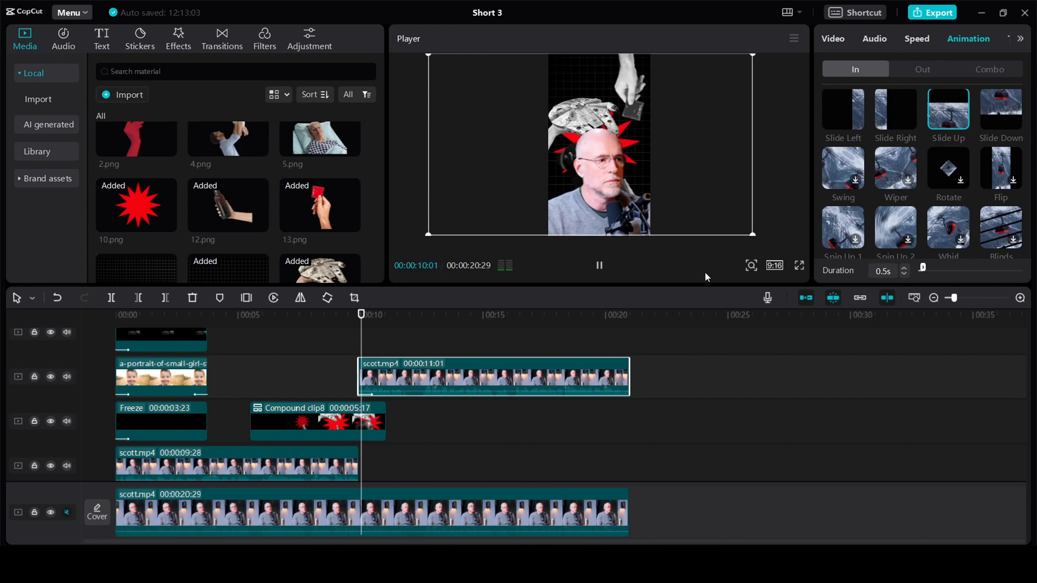
Step: Apply the Fade Out exit animation with a 0.5 s duration to the compound clip and play the transition in full screen
left_click(361, 427)
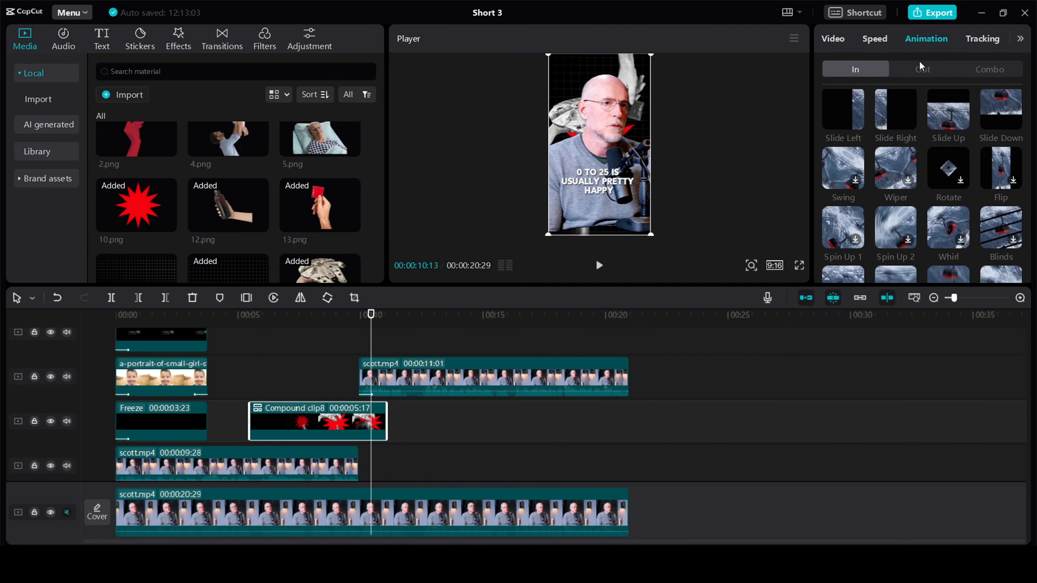
left_click(922, 69)
left_click(948, 128)
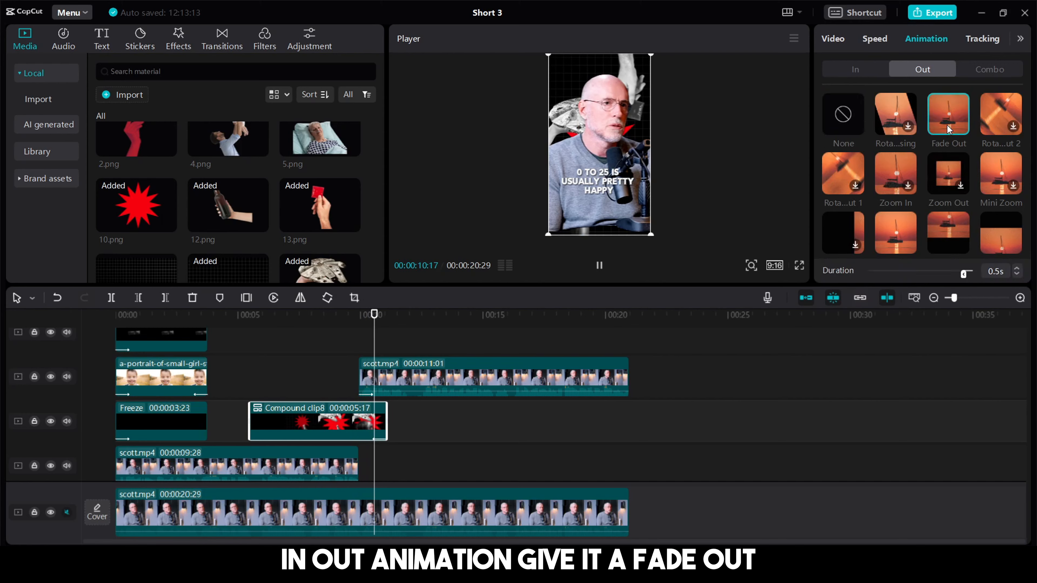
left_click(799, 265)
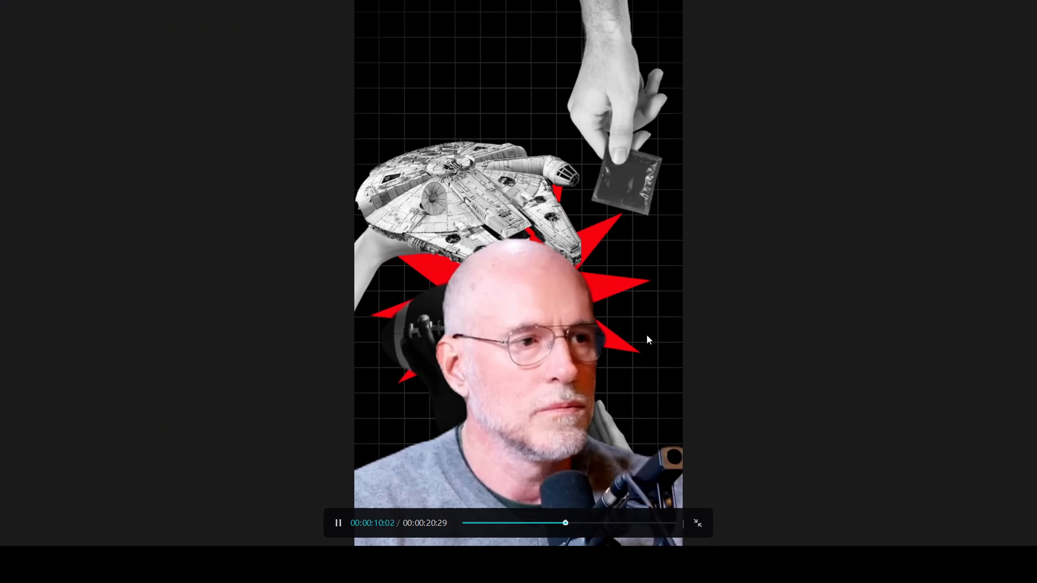
key("Escape")
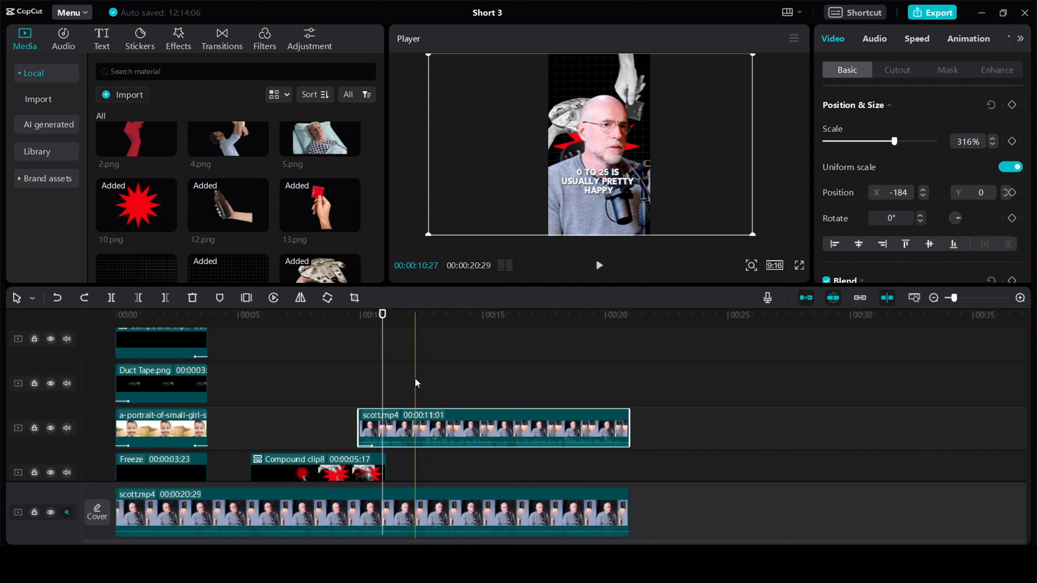
Step: Split the "0 to 25 is usually pretty happy" caption into "0 to 25", "is usually" and "pretty happy"
scroll(408, 386, "up", 6)
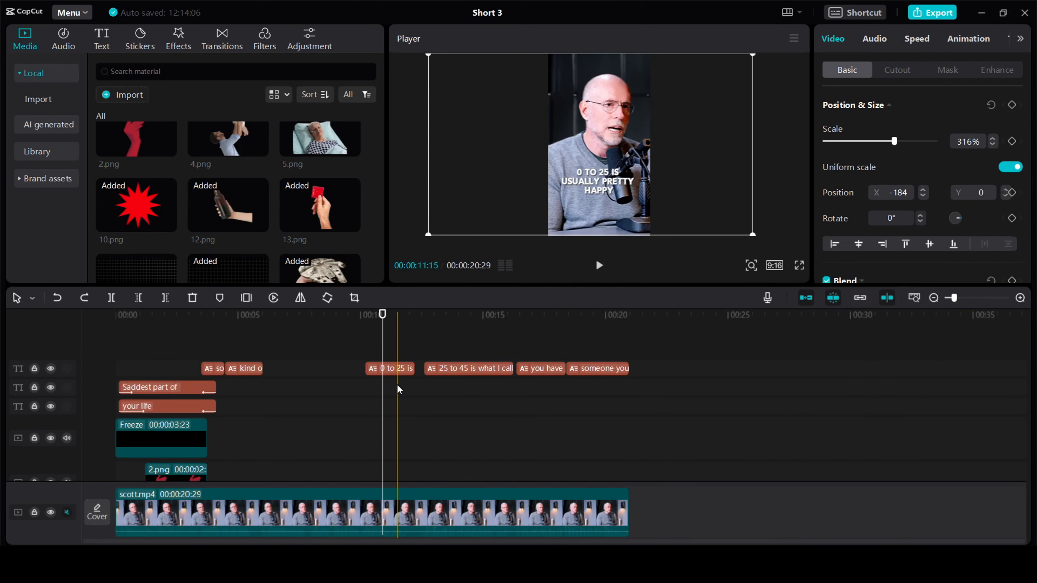
left_click(383, 368)
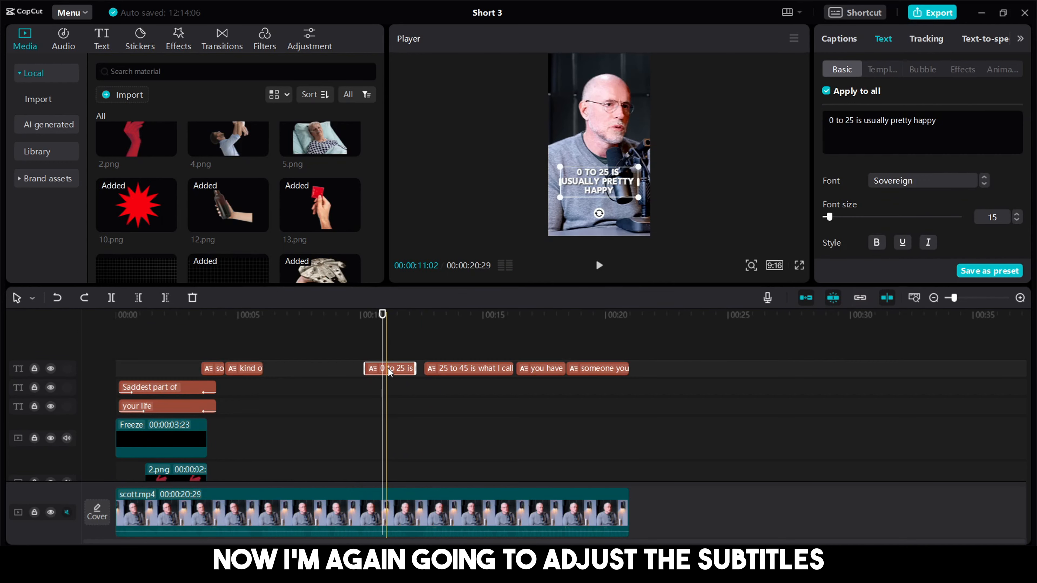
left_click(838, 40)
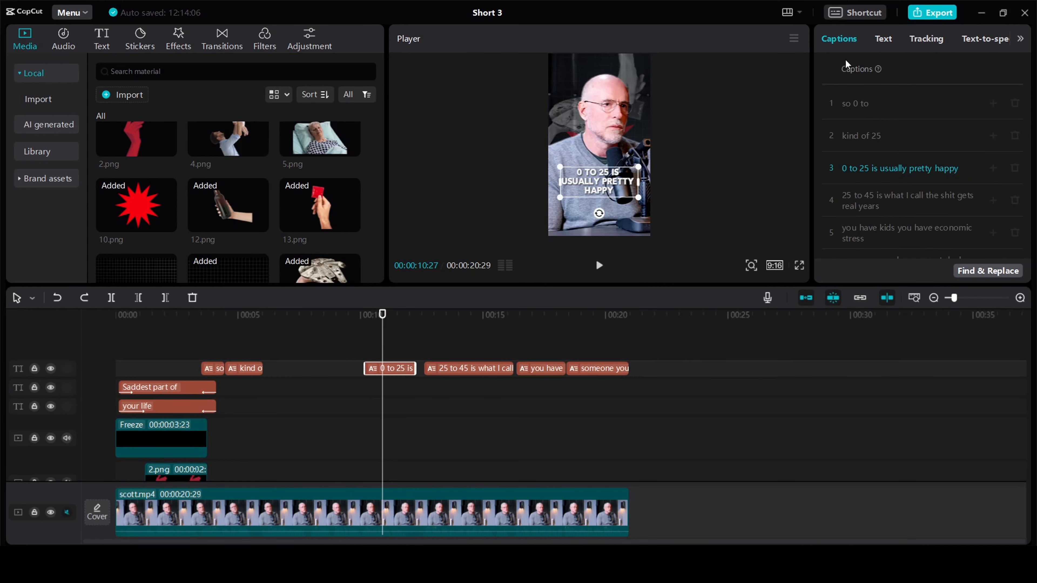
left_click(871, 169)
key("Return")
left_click(878, 200)
key("Return")
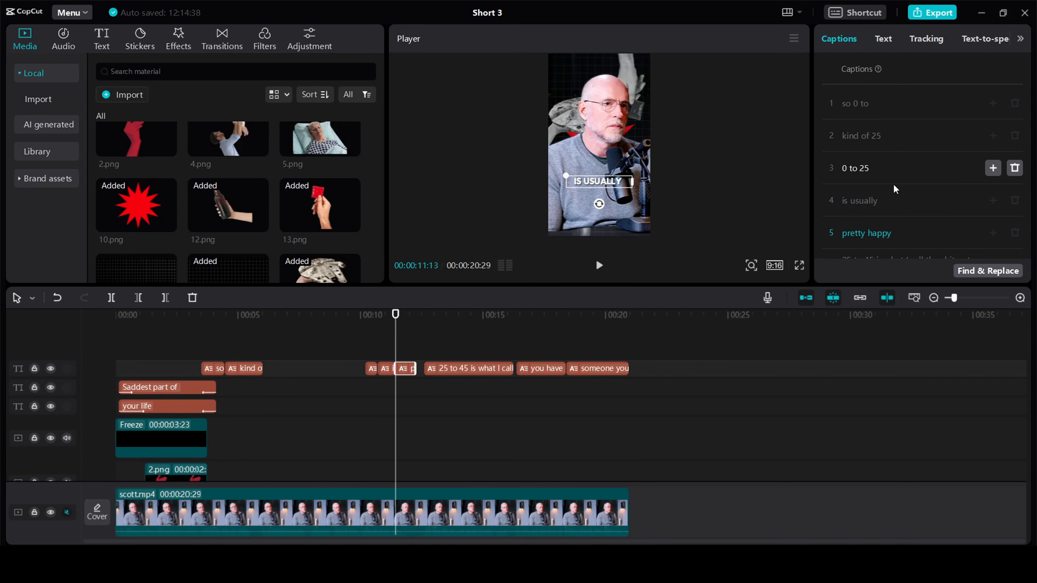
left_click(424, 345)
left_click(360, 393)
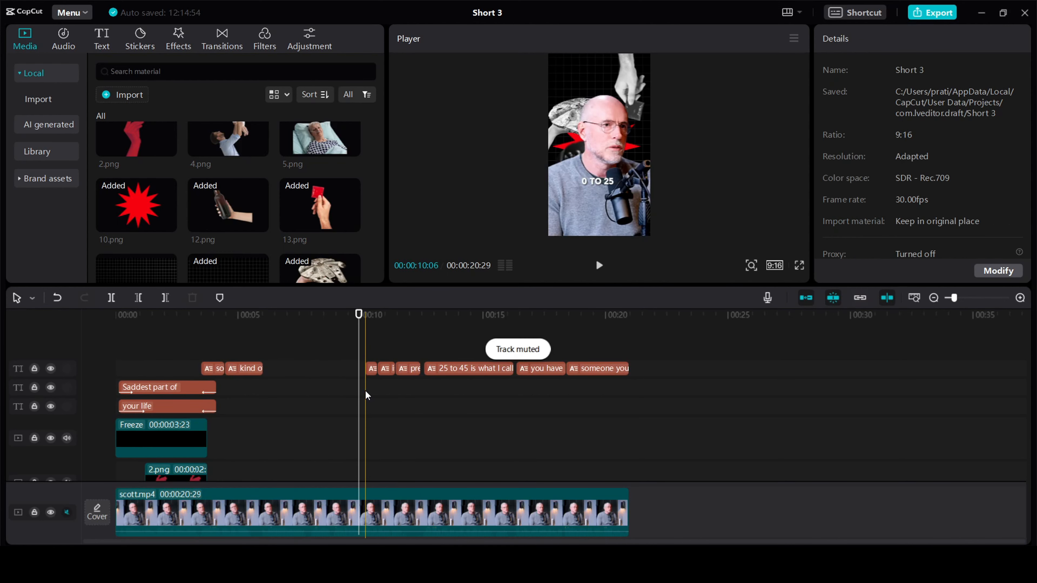
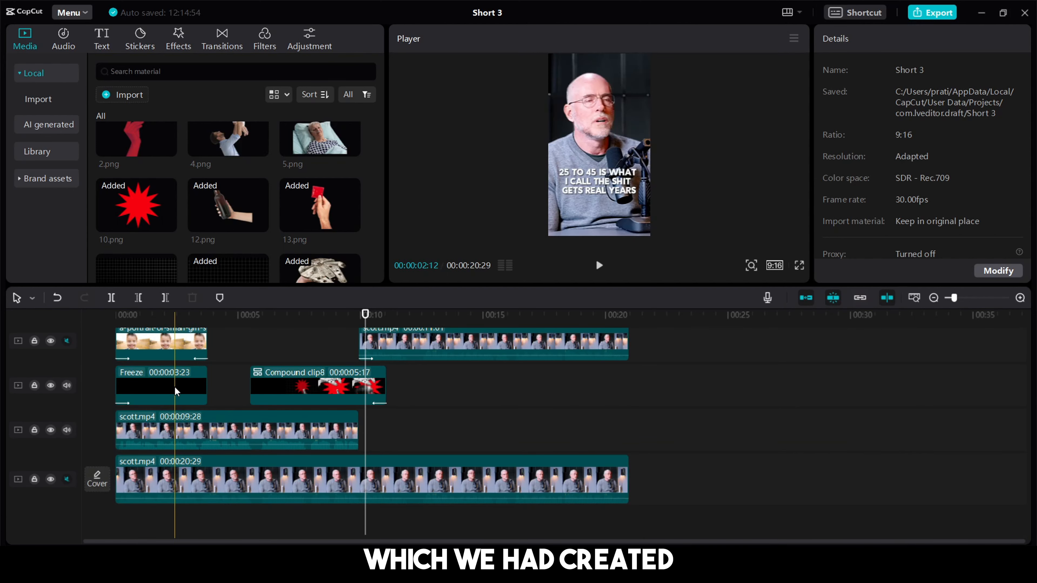
Step: Duplicate the Freeze overlay clip onto the track above the second scott.mp4 part, starting at about 00:00:10
left_click(176, 392)
left_click_drag(176, 391, 414, 376)
left_click(331, 314)
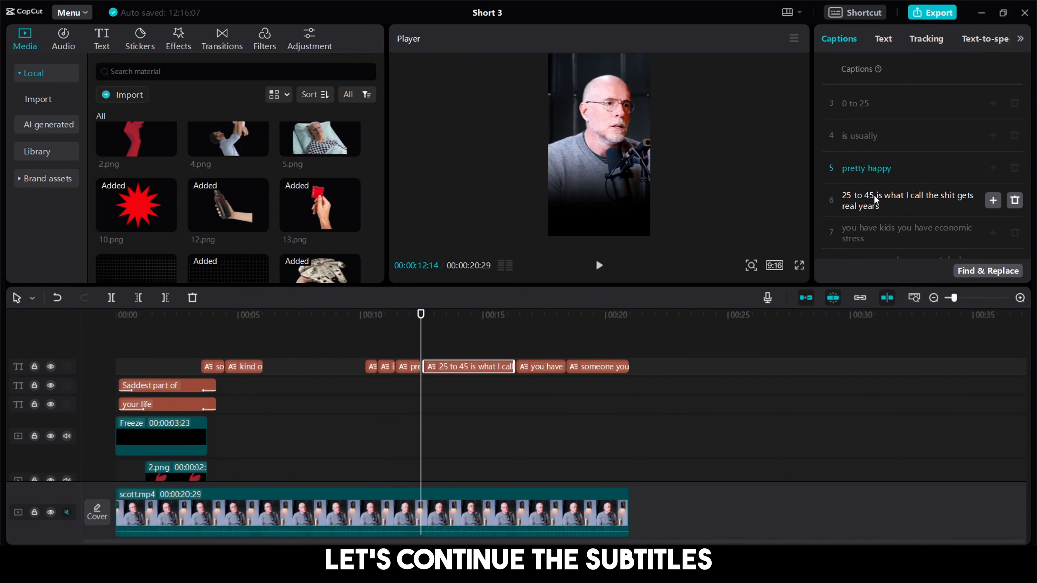
Step: Split the "25 to 45 is what I call the shit gets real years" caption into "25 to 45", "is what I call", "the shit gets" and "real years"
left_click(875, 199)
key("Return")
left_click(894, 229)
key("Return")
left_click(895, 180)
key("Return")
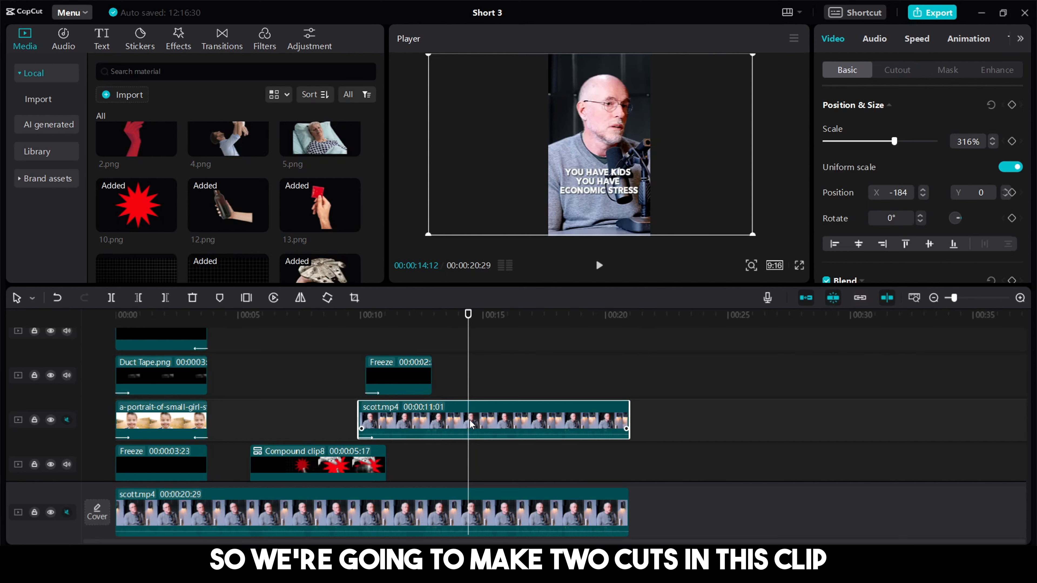
Step: Split both the overlay scott.mp4 clip and the main-track scott.mp4 clip at 00:00:14:12
key("ctrl+b")
scroll(472, 425, "down", 3)
scroll(472, 424, "down", 1)
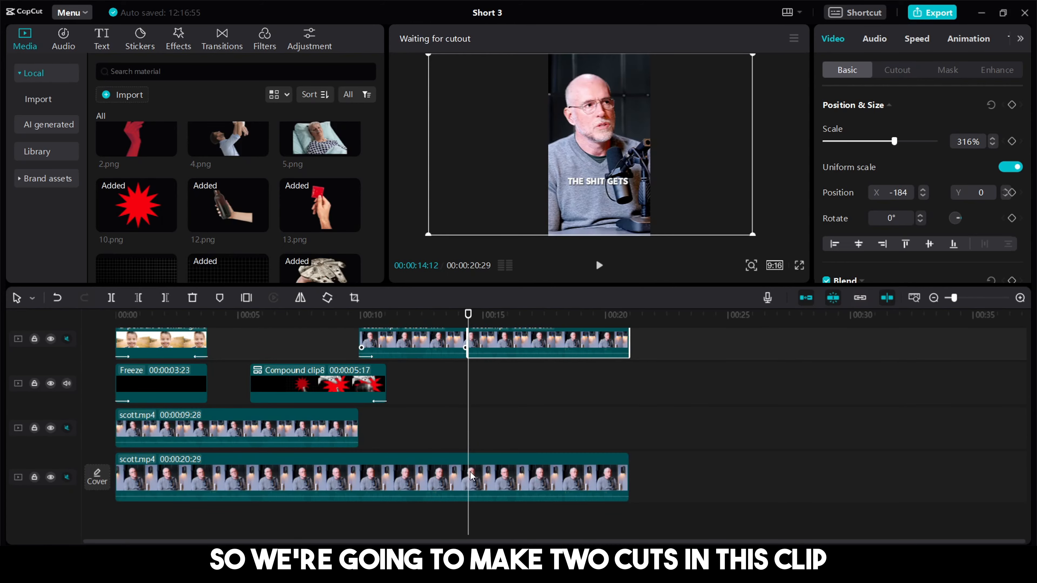
left_click(471, 476)
key("ctrl+b")
scroll(470, 475, "up", 2)
Step: Keyframe Position & Size on the last overlay scott.mp4 part at 00:00:14:12 and 00:00:15:14, enlarging it to 386% at the second keyframe
left_click(469, 384)
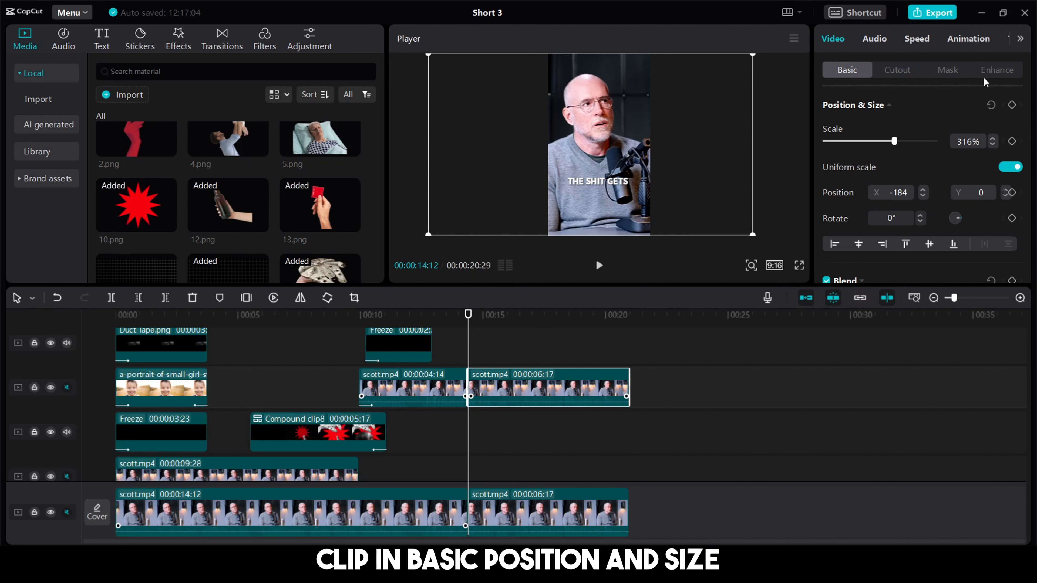
left_click(1012, 105)
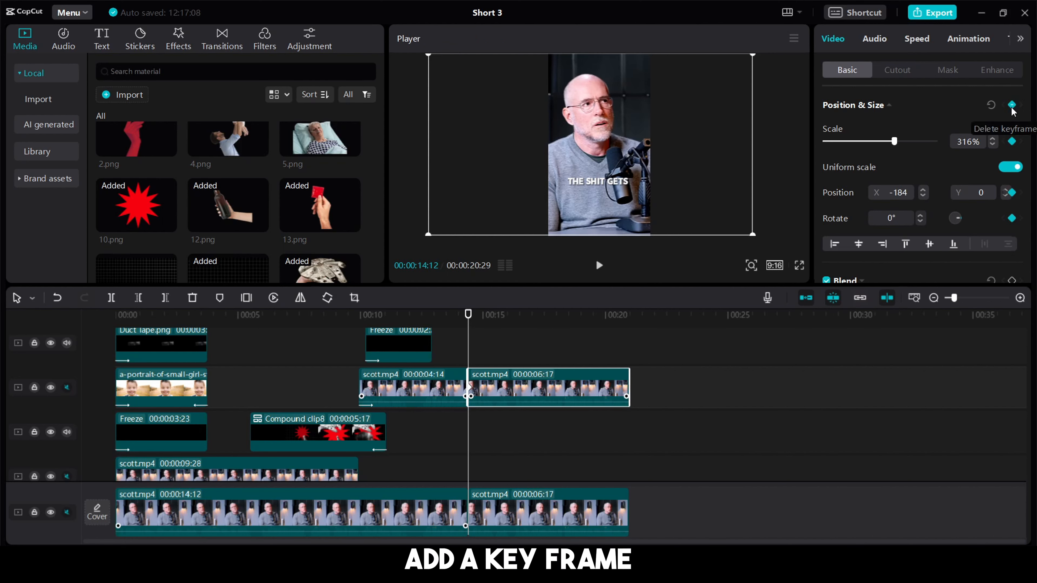
left_click_drag(468, 343, 494, 344)
left_click(1011, 105)
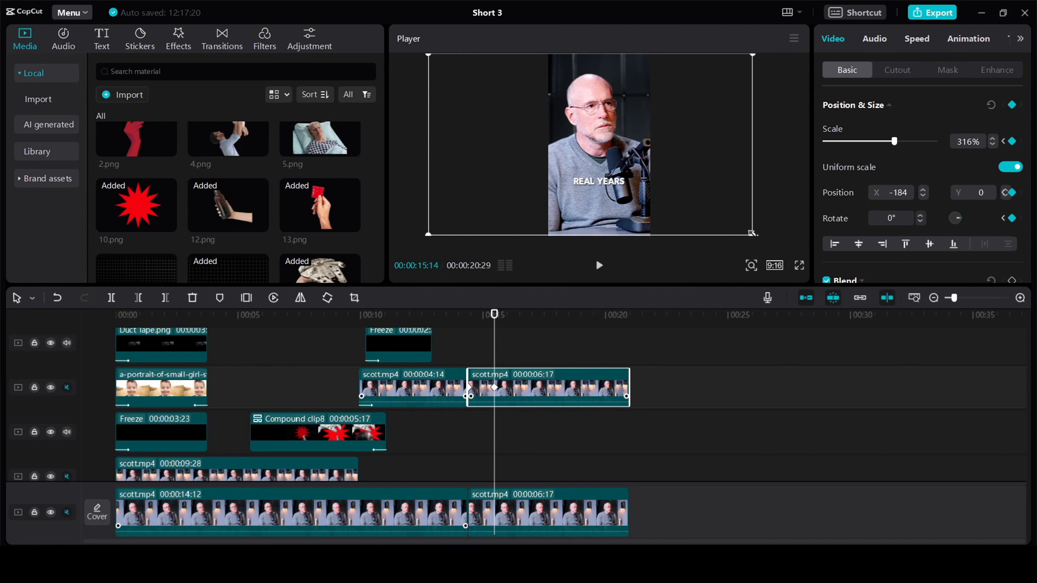
left_click_drag(753, 234, 801, 268)
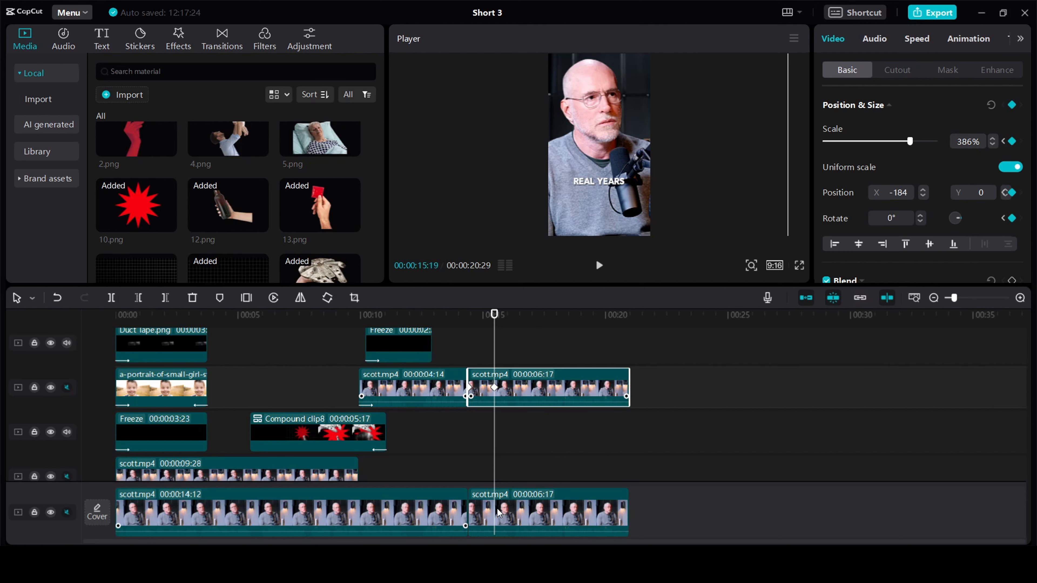
Step: Add a Position & Size keyframe at 00:00:14:12 to the last scott.mp4 part on the main track
left_click(478, 510)
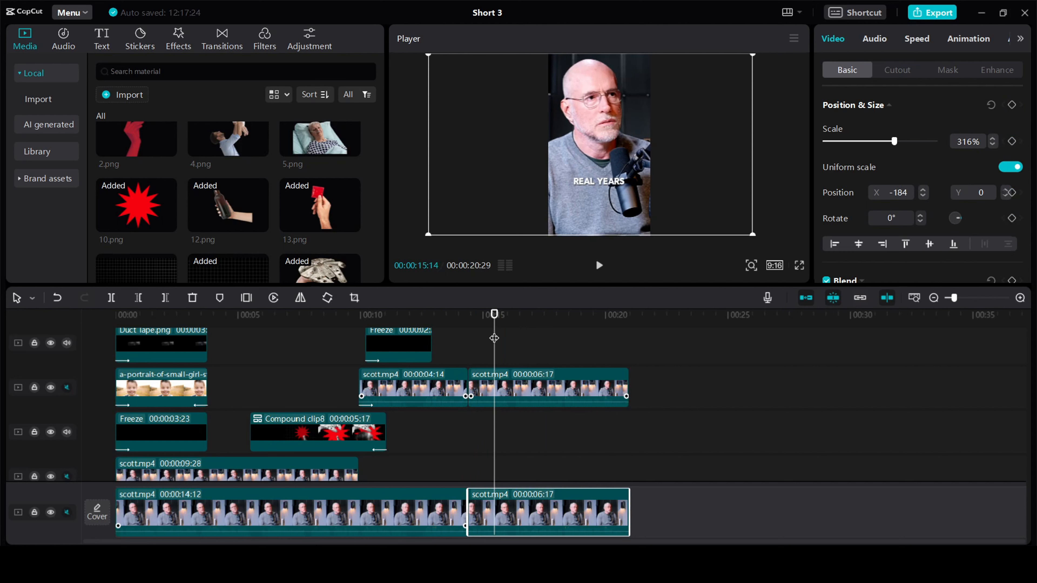
left_click_drag(493, 337, 470, 342)
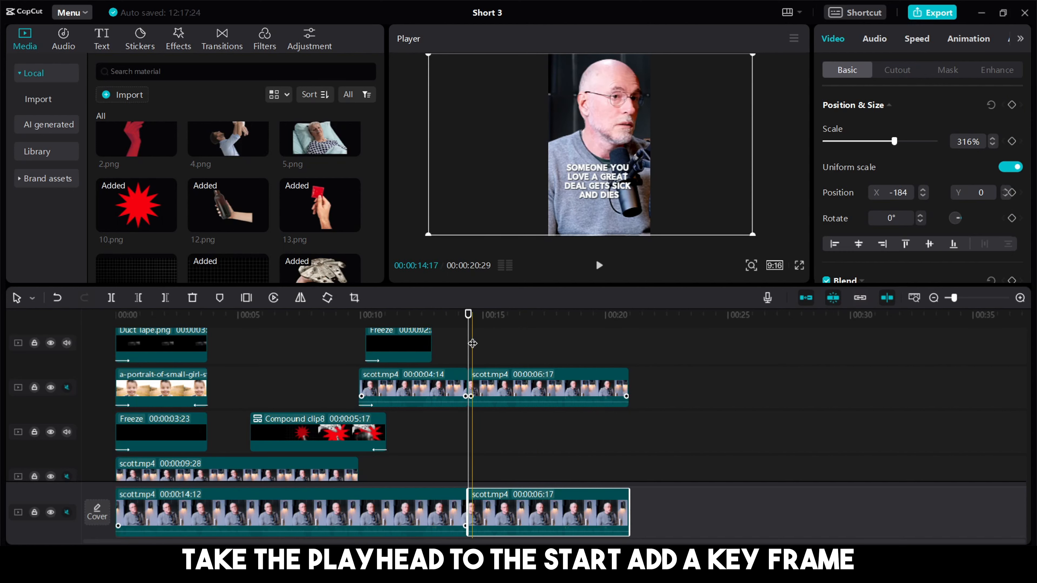
left_click(1012, 105)
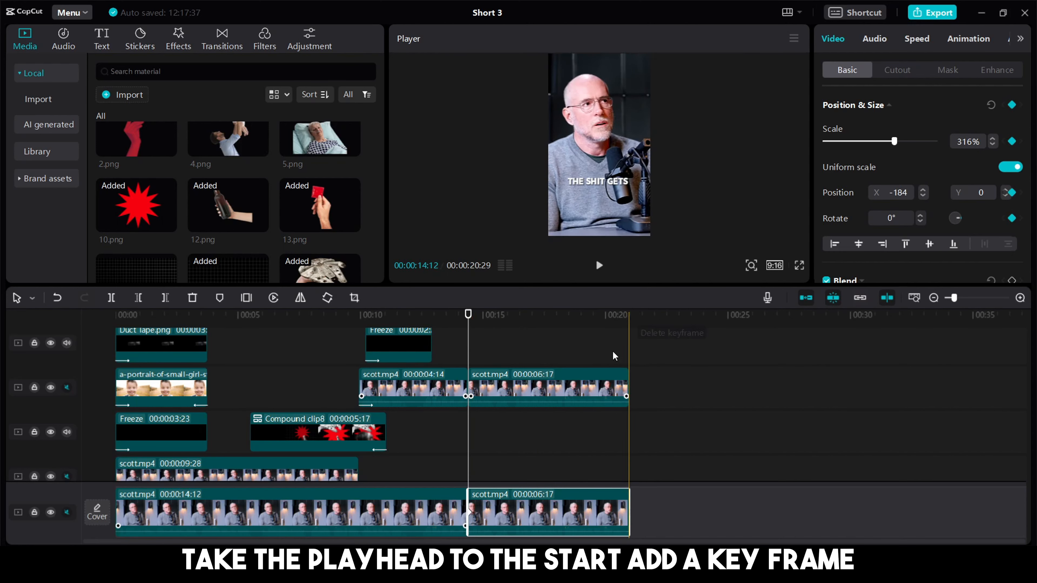
Step: Add a Position & Size keyframe at 00:00:15:14 to the last main-track scott.mp4 part, set its scale to 386% and play the zoom
left_click(508, 406)
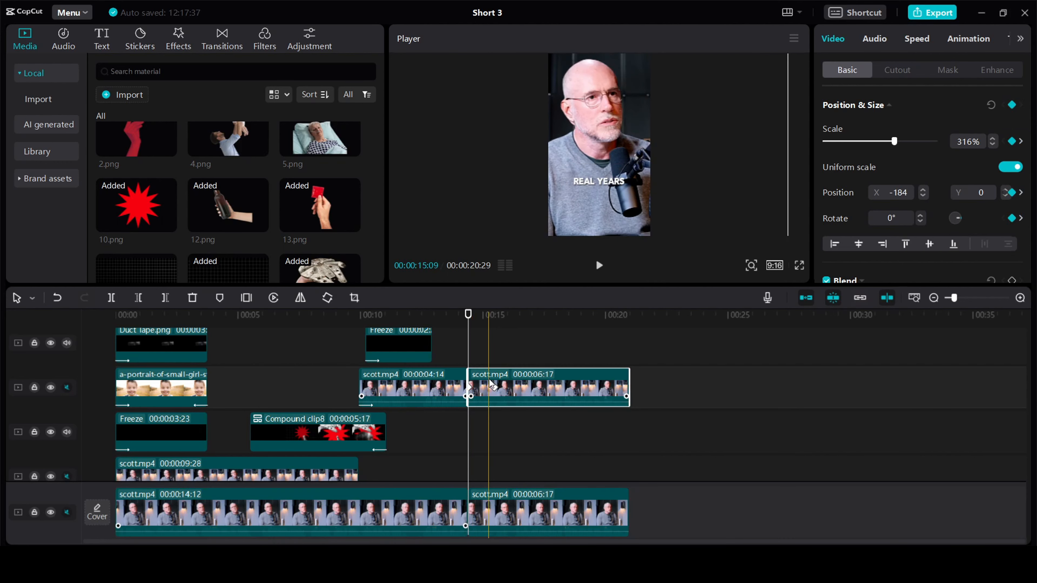
left_click(484, 360)
left_click(494, 363)
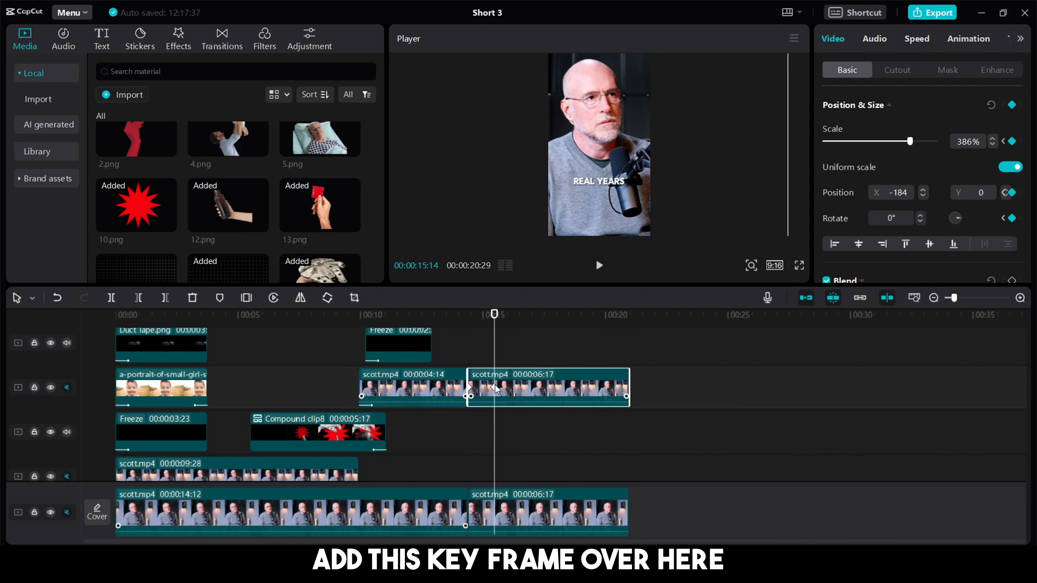
left_click(495, 516)
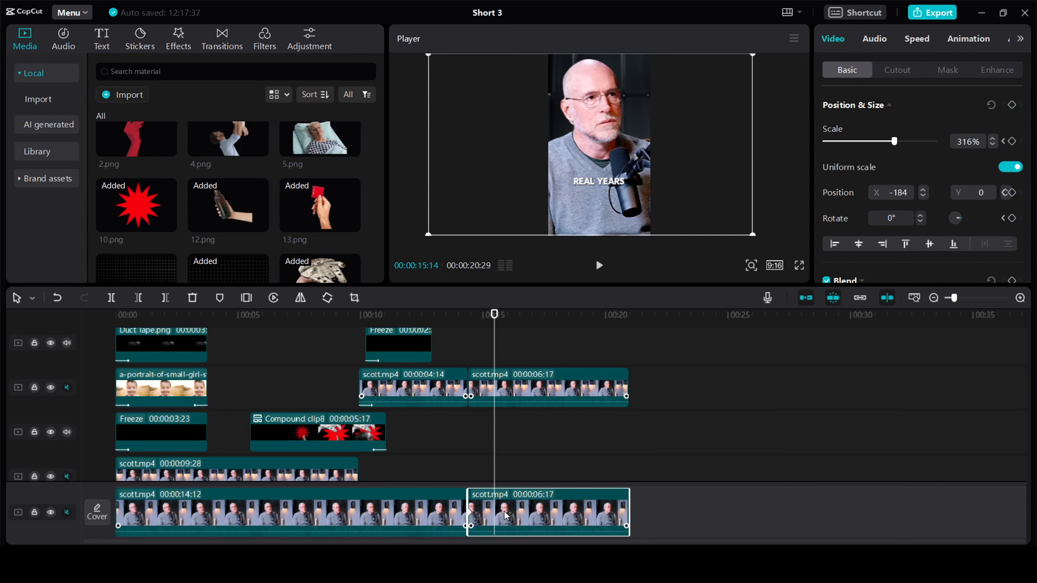
left_click(1012, 105)
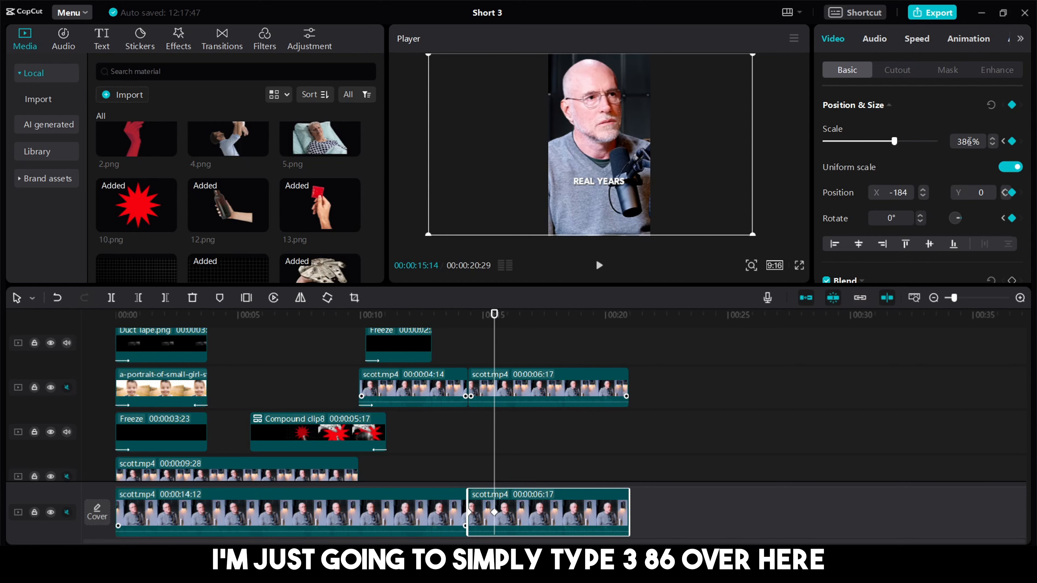
key("Return")
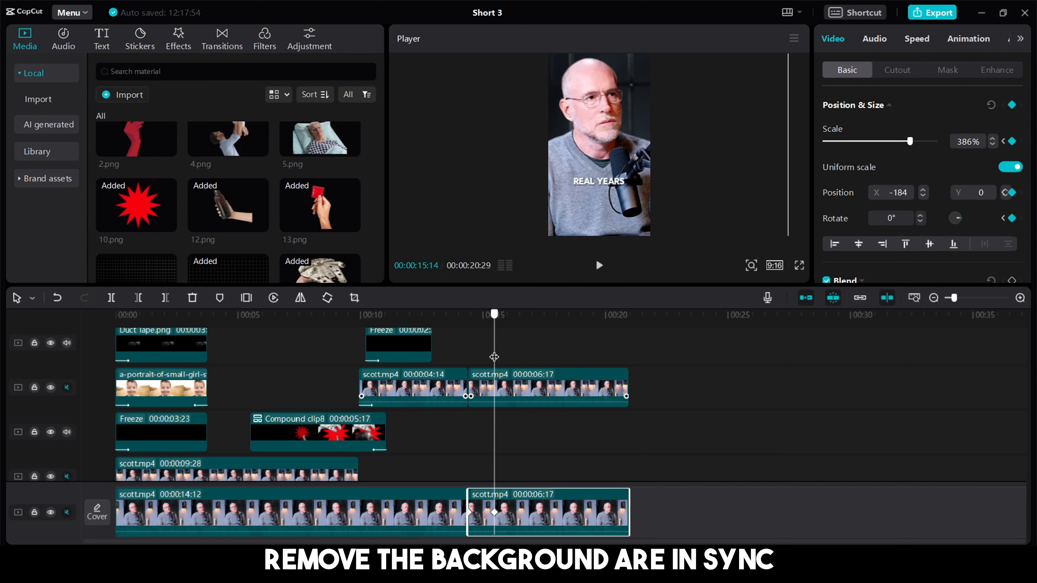
left_click_drag(494, 357, 454, 361)
key("space")
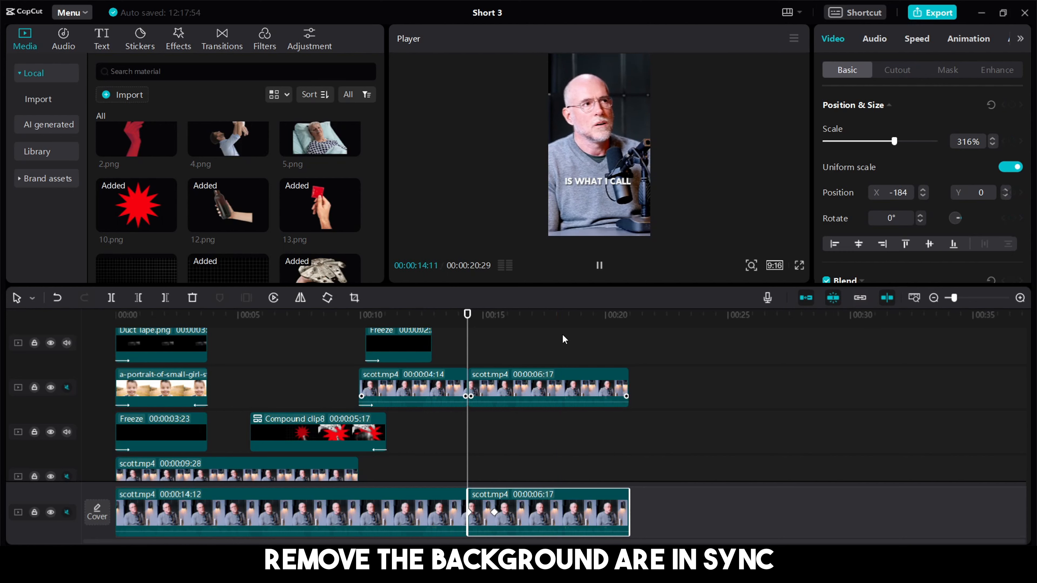
key("space")
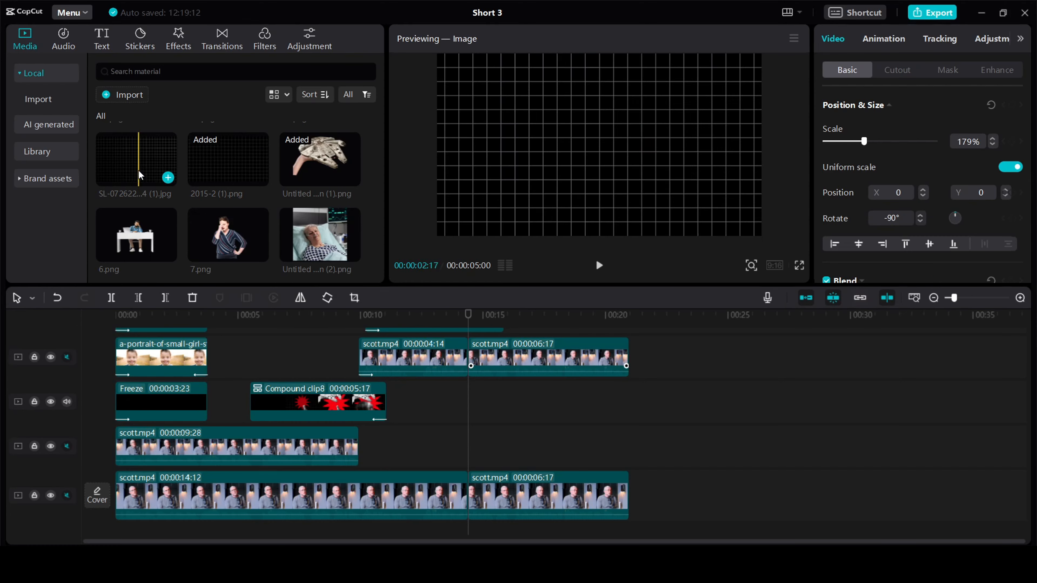
Step: Place the grid image 2015-2 (1).png above the last scott.mp4 parts at 00:00:14:12, rotated -90° and enlarged to fill the frame
left_click_drag(227, 163, 470, 404)
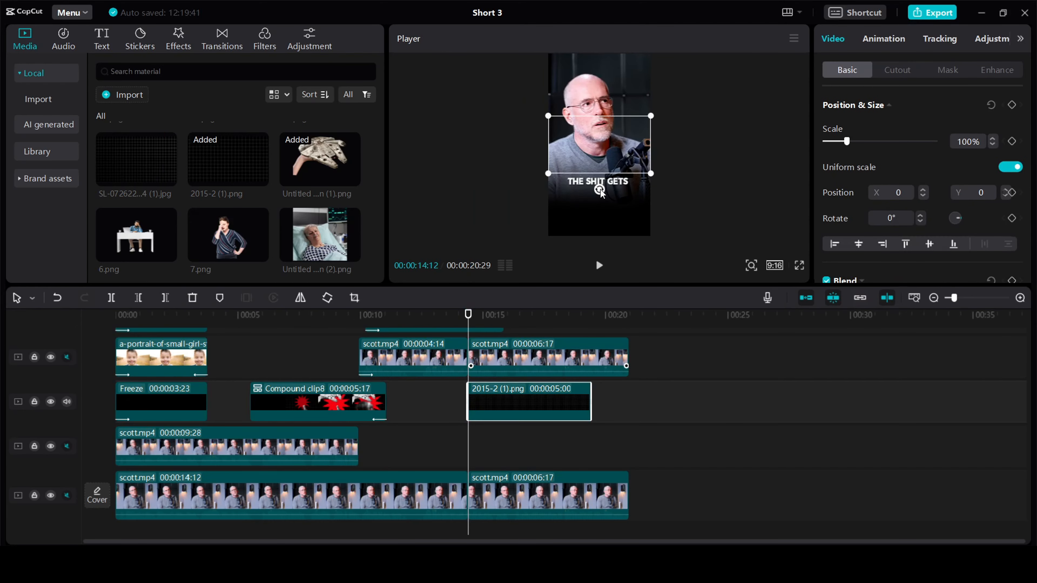
left_click_drag(600, 189, 656, 238)
left_click_drag(500, 393, 489, 373)
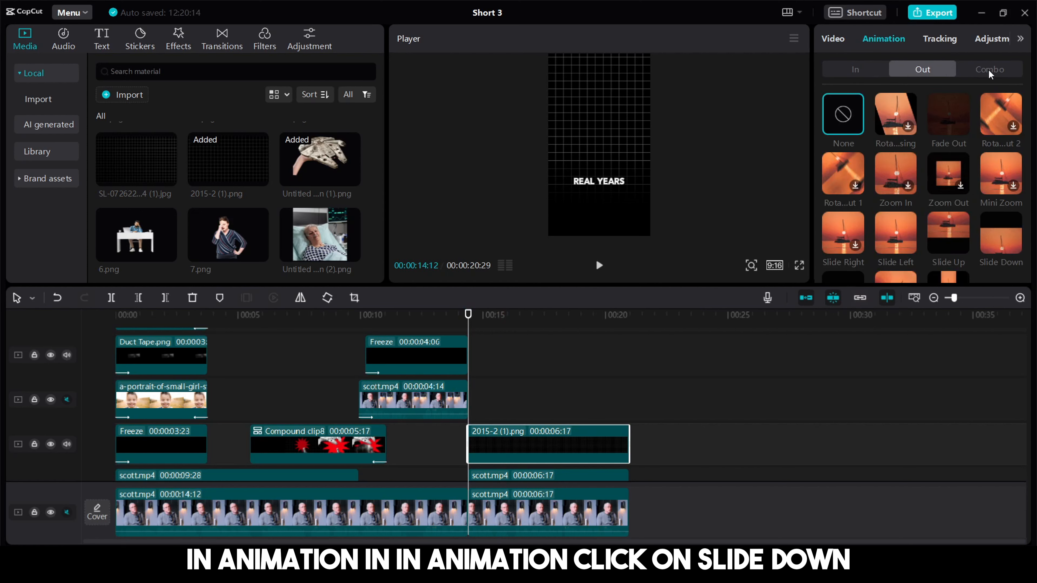
Step: Apply the Slide Down entrance animation to the 2015-2 (1).png grid image
left_click(878, 69)
scroll(977, 209, "down", 3)
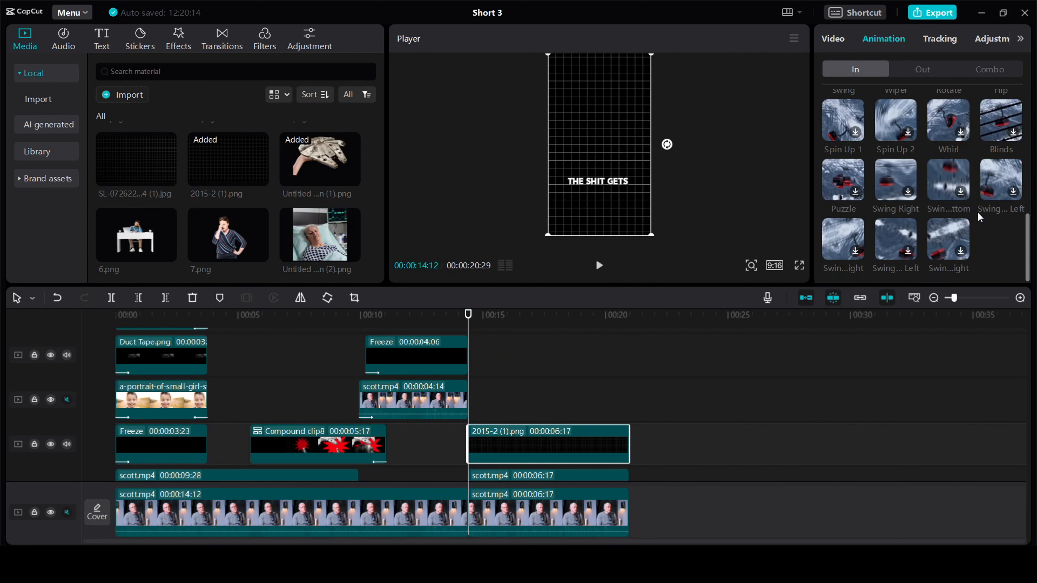
scroll(979, 216, "up", 3)
left_click(1007, 120)
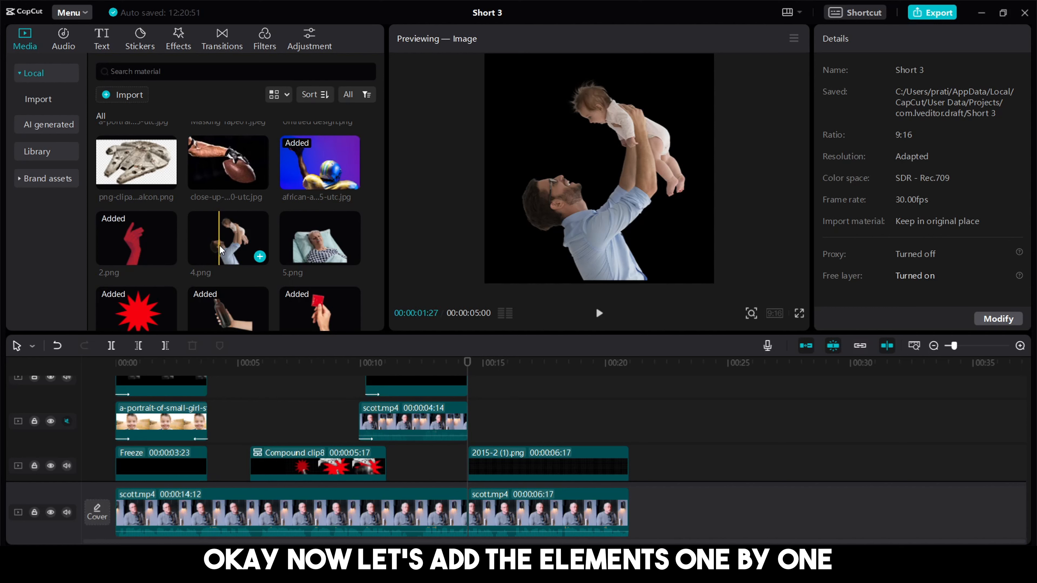
Step: Place 4.png above the grid image at about 00:00:14:21 and set its saturation to -50 and brightness to 11
left_click_drag(220, 249, 477, 425)
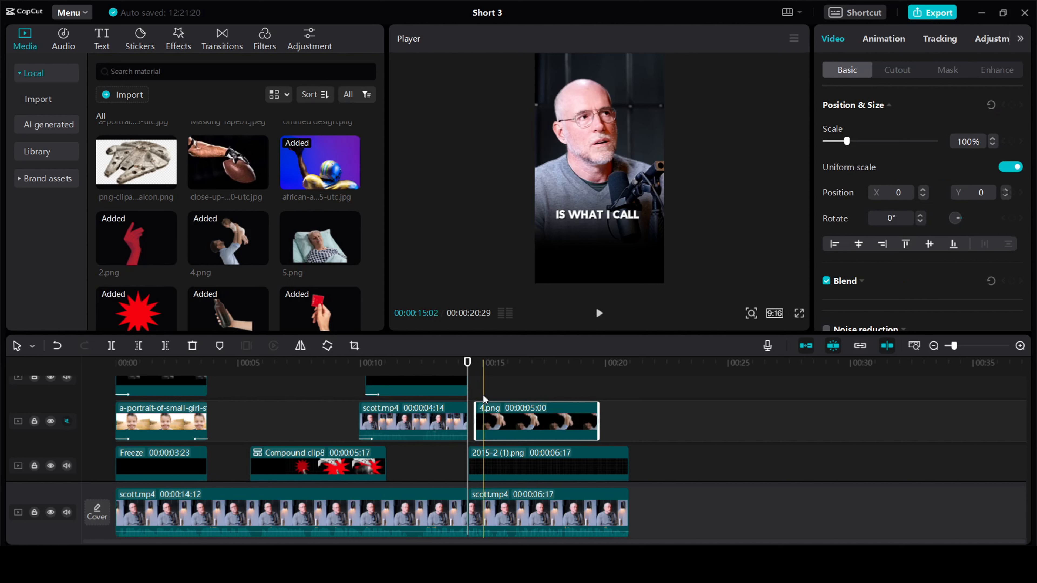
left_click_drag(468, 368, 509, 374)
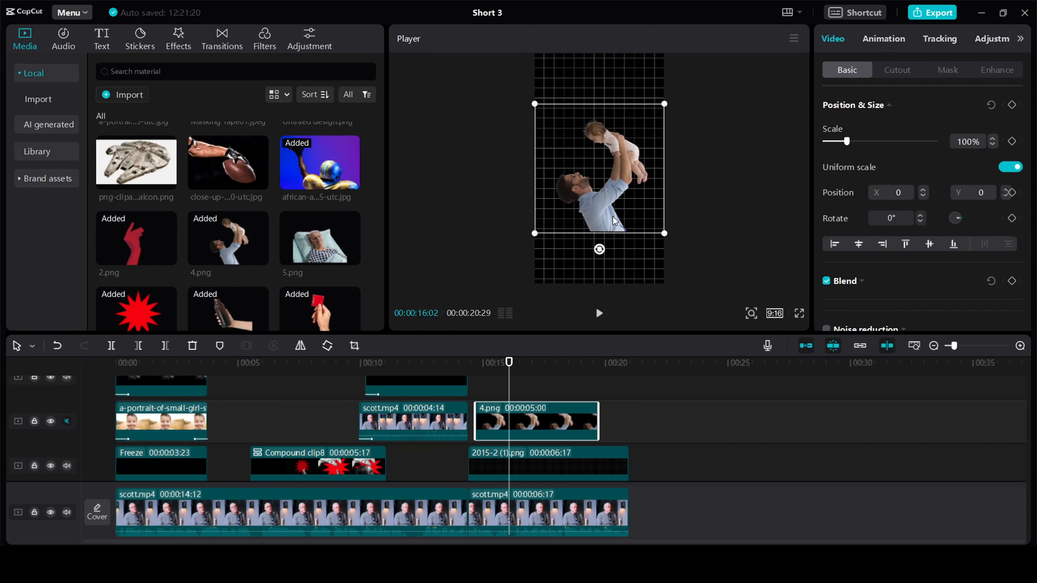
left_click(988, 39)
scroll(902, 211, "down", 2)
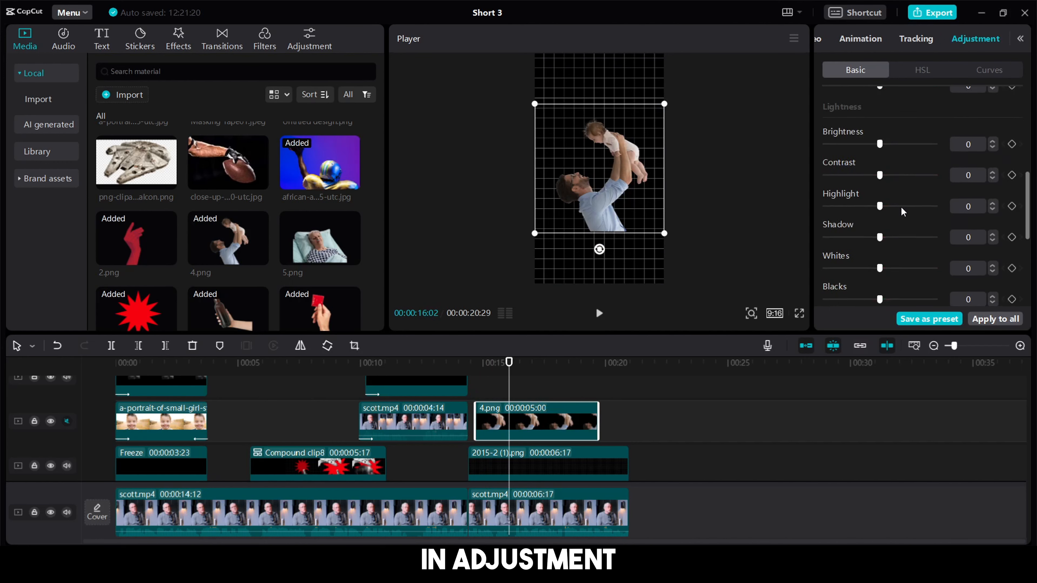
scroll(903, 209, "down", 3)
scroll(903, 206, "up", 4)
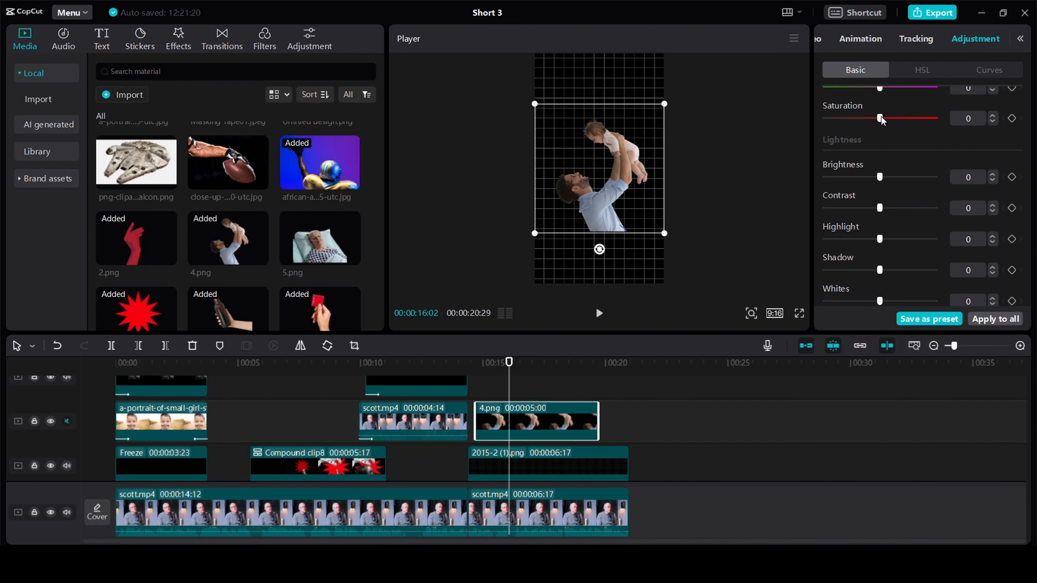
left_click_drag(880, 119, 830, 123)
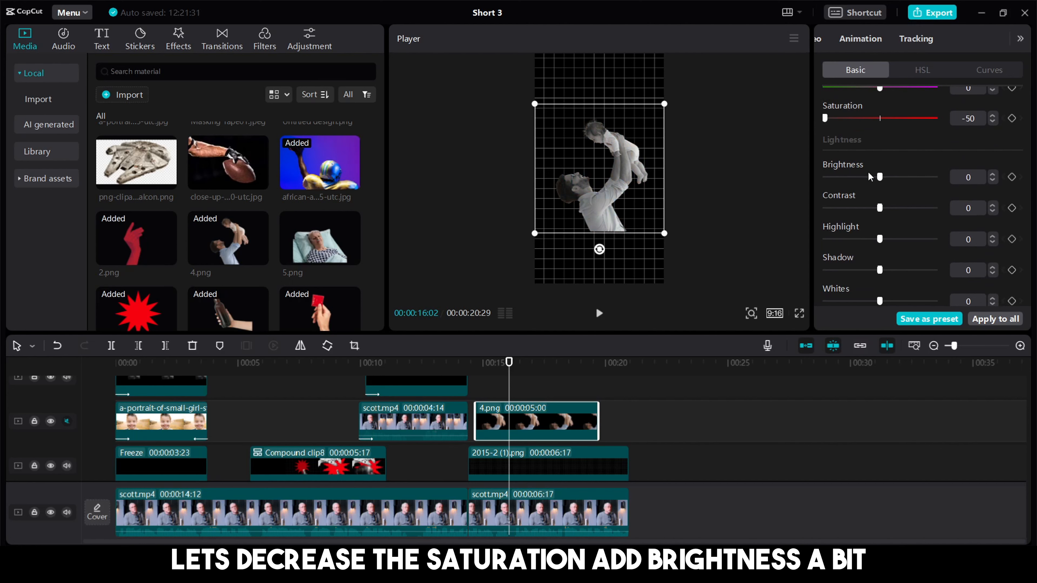
left_click_drag(881, 178, 891, 182)
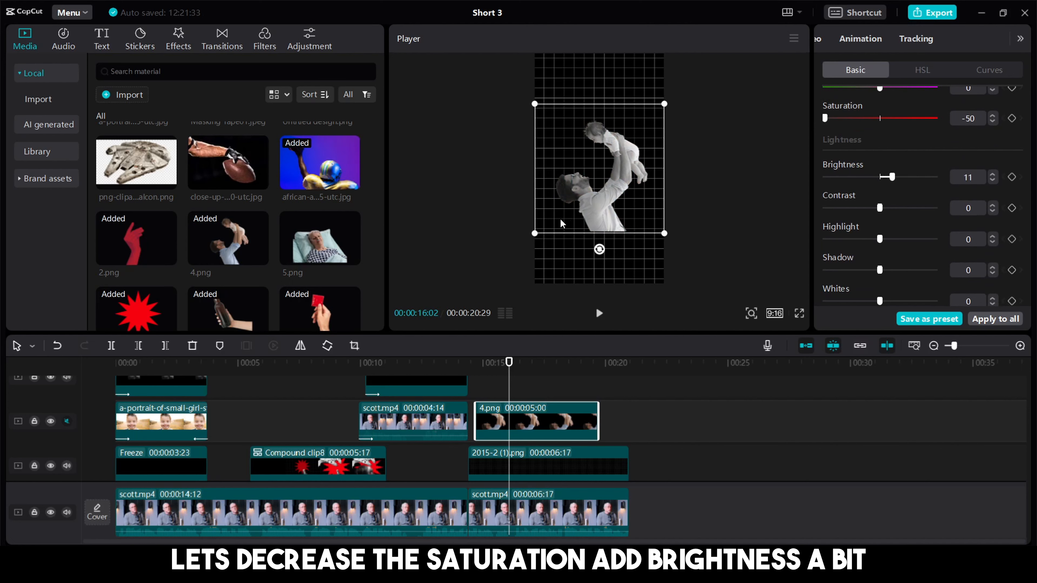
Step: Enlarge the 4.png image far beyond the frame to 500% scale
left_click(492, 366)
left_click_drag(491, 370, 476, 369)
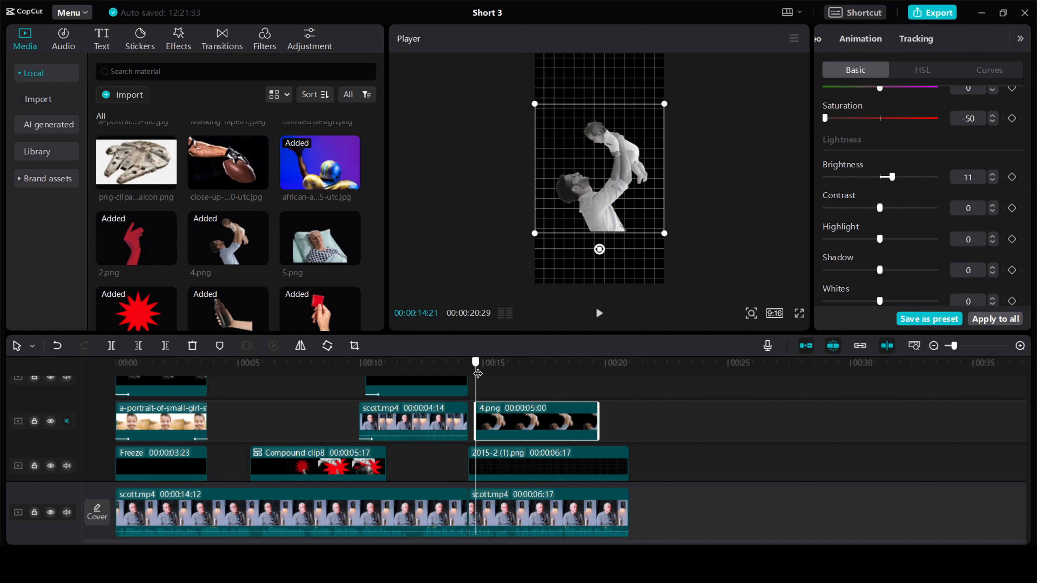
left_click_drag(536, 236, 409, 359)
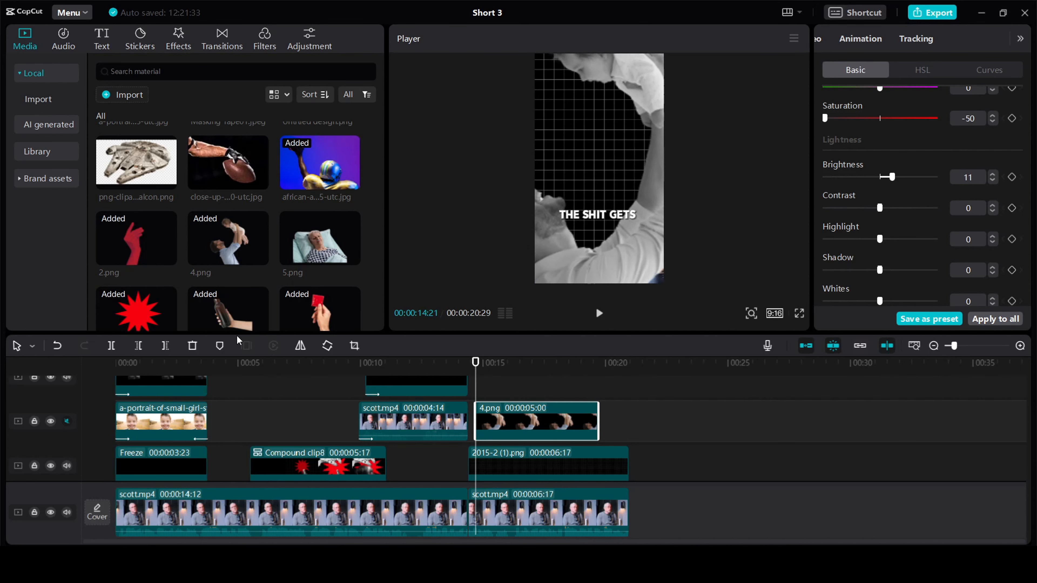
scroll(617, 236, "down", 3)
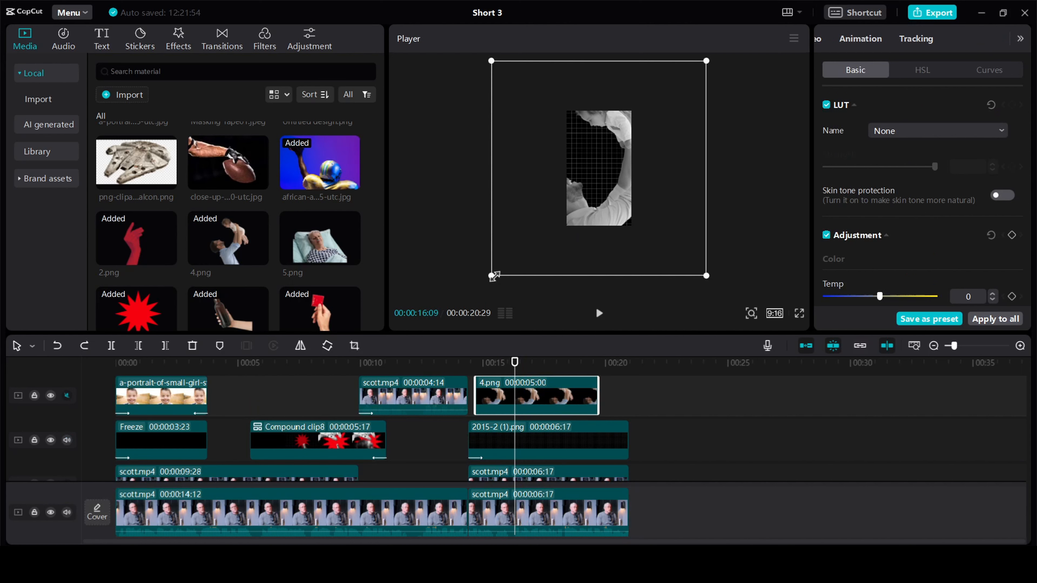
left_click_drag(492, 277, 409, 315)
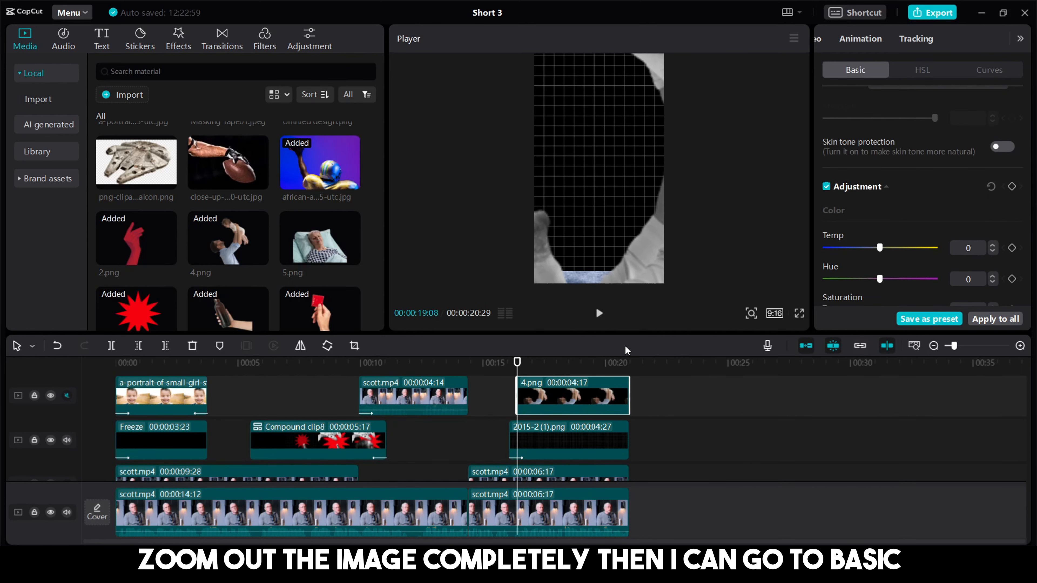
Step: Add a position and size keyframe to the 500% scaled 4.png image at 00:00:16:12
scroll(905, 160, "up", 2)
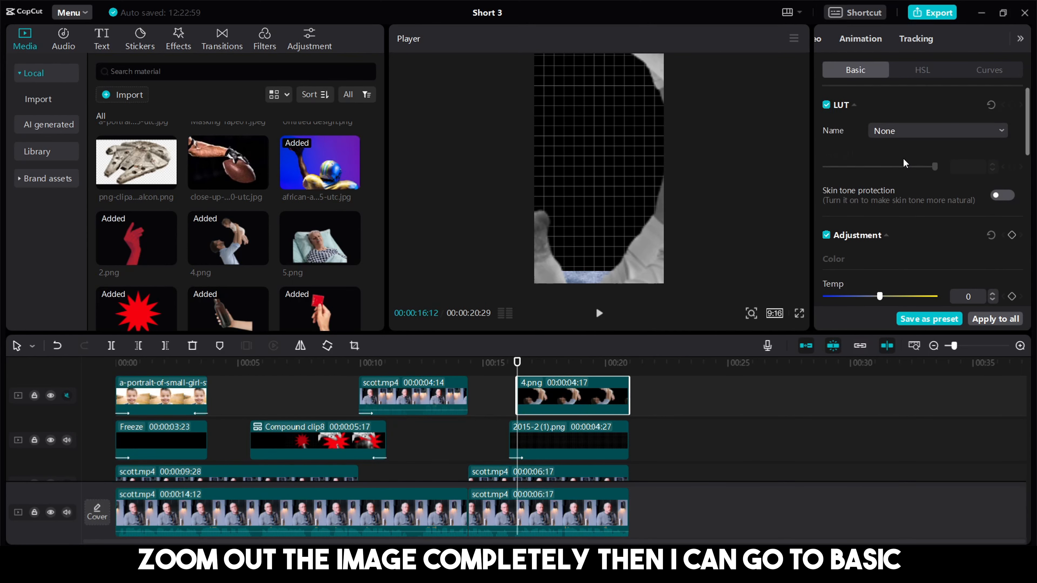
left_click(820, 41)
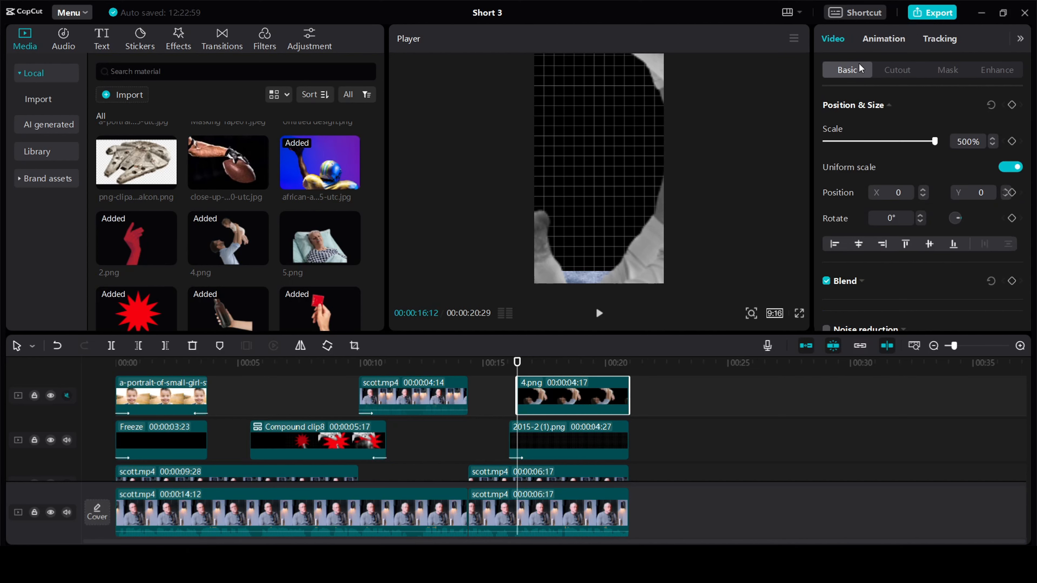
left_click(1012, 105)
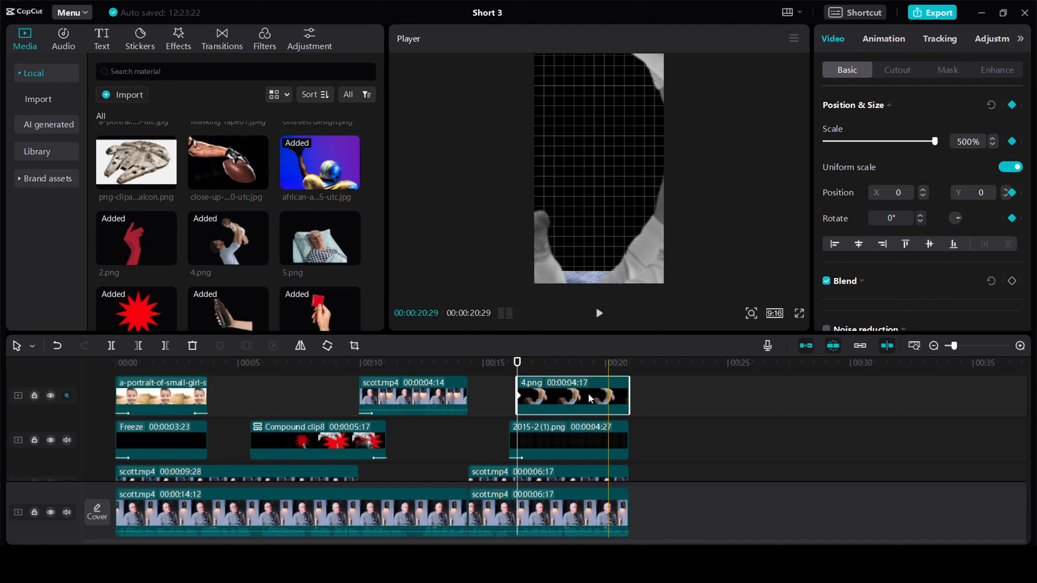
Step: Keyframe 4.png at 00:00:17:01 with its scale reduced to 241% and its X position shifted to 146
left_click_drag(519, 370, 533, 371)
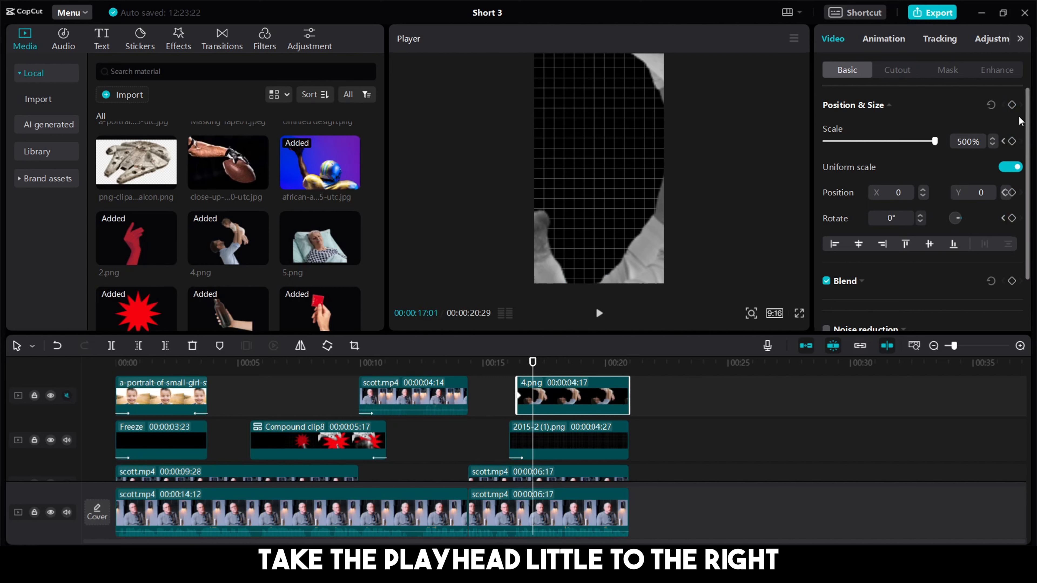
left_click(1013, 106)
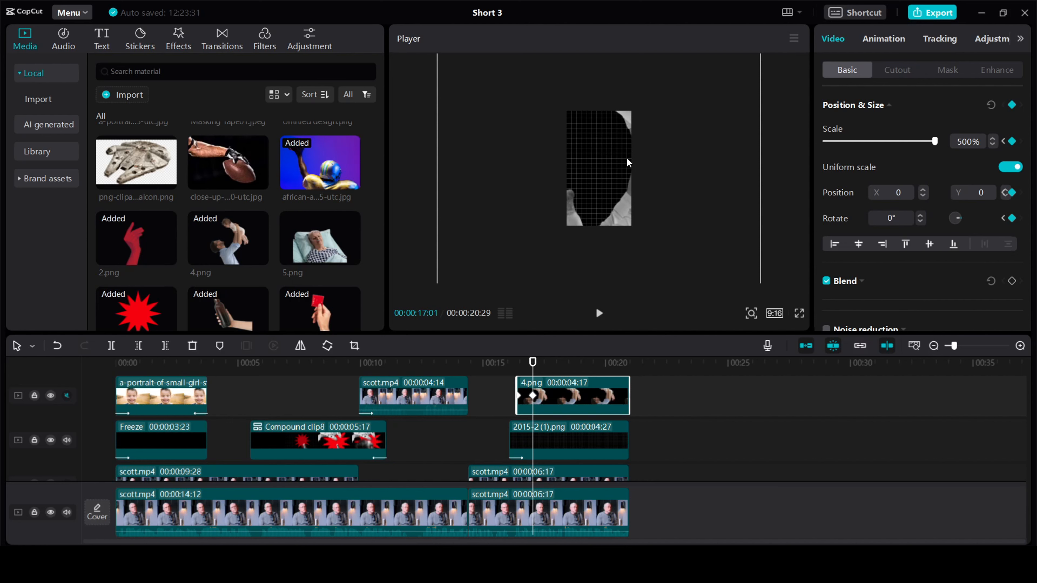
left_click_drag(623, 170, 717, 102)
left_click_drag(749, 69, 666, 153)
left_click_drag(613, 207, 624, 149)
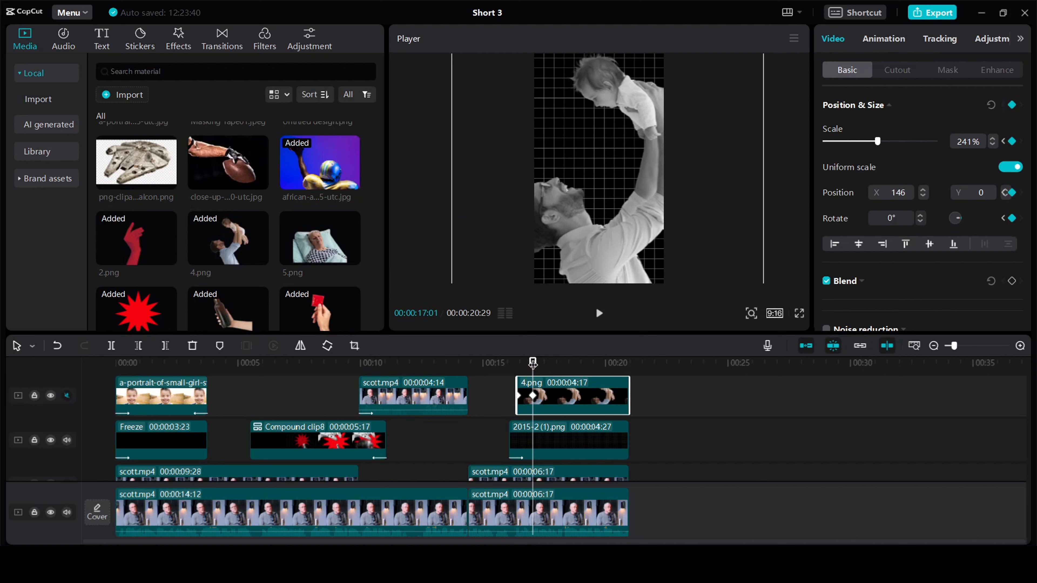
Step: Add a hold keyframe to 4.png at 00:00:17:06 and one at 00:00:18:12 with 500% scale and position X 1811, Y -1442
left_click_drag(533, 365, 541, 367)
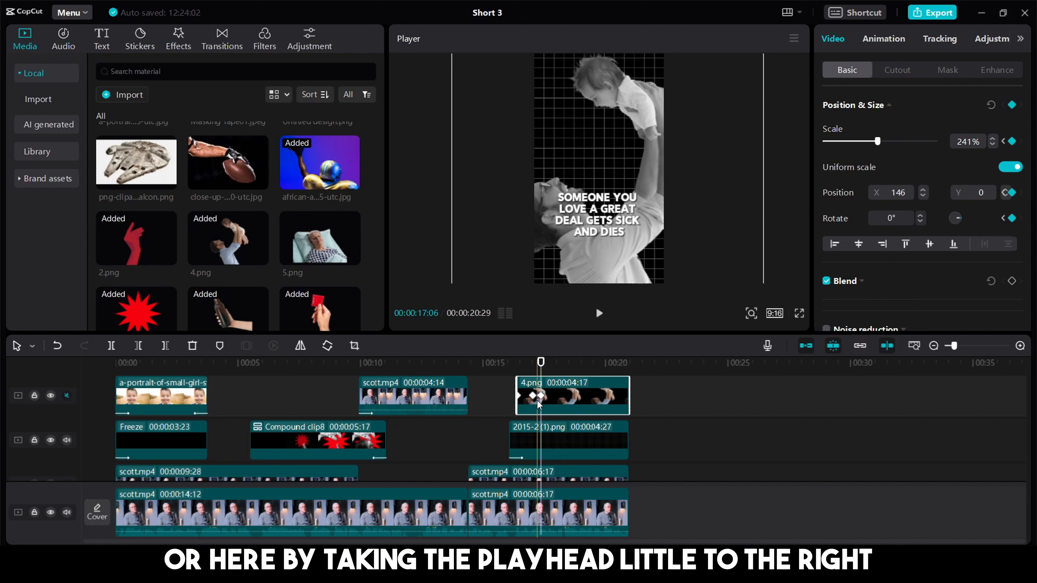
left_click_drag(542, 368, 565, 370)
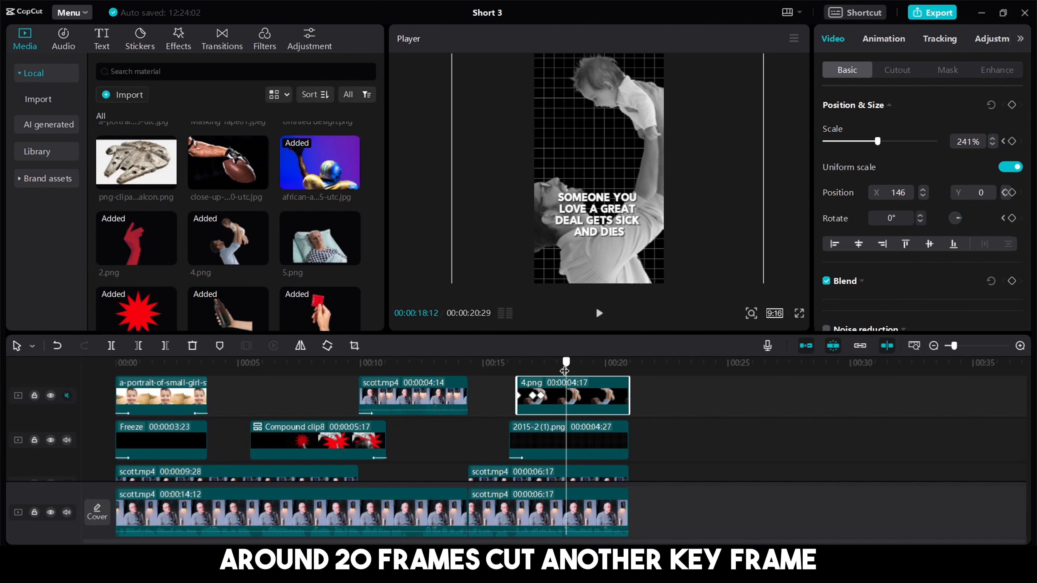
left_click(1011, 105)
scroll(699, 249, "down", 3)
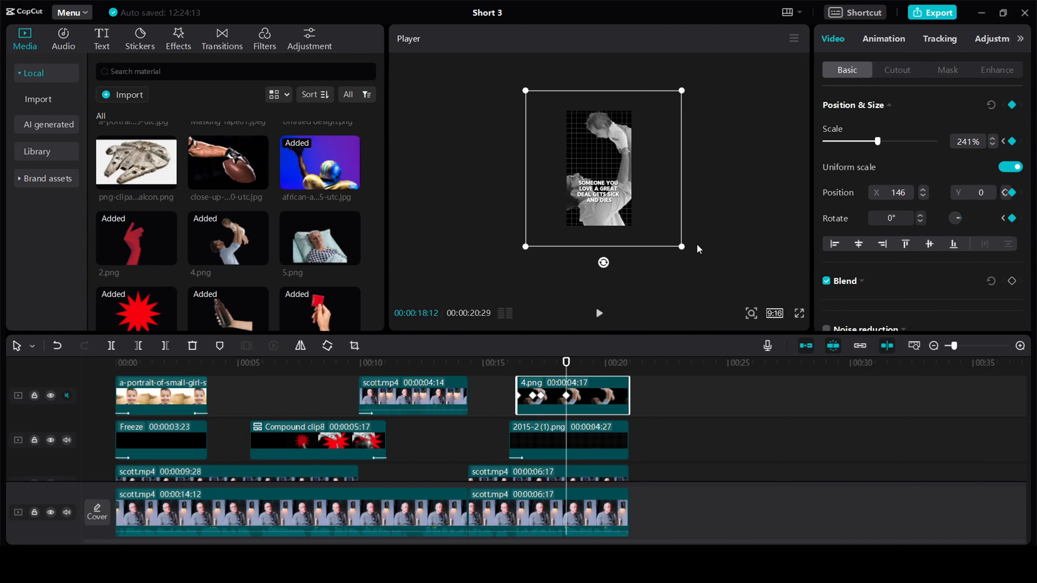
left_click_drag(683, 248, 999, 451)
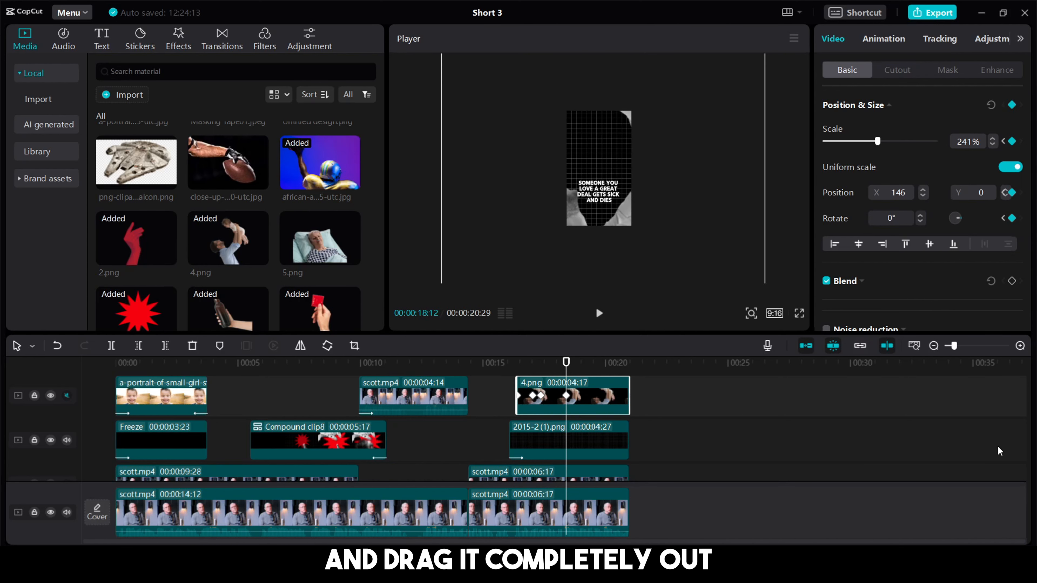
left_click_drag(591, 163, 717, 217)
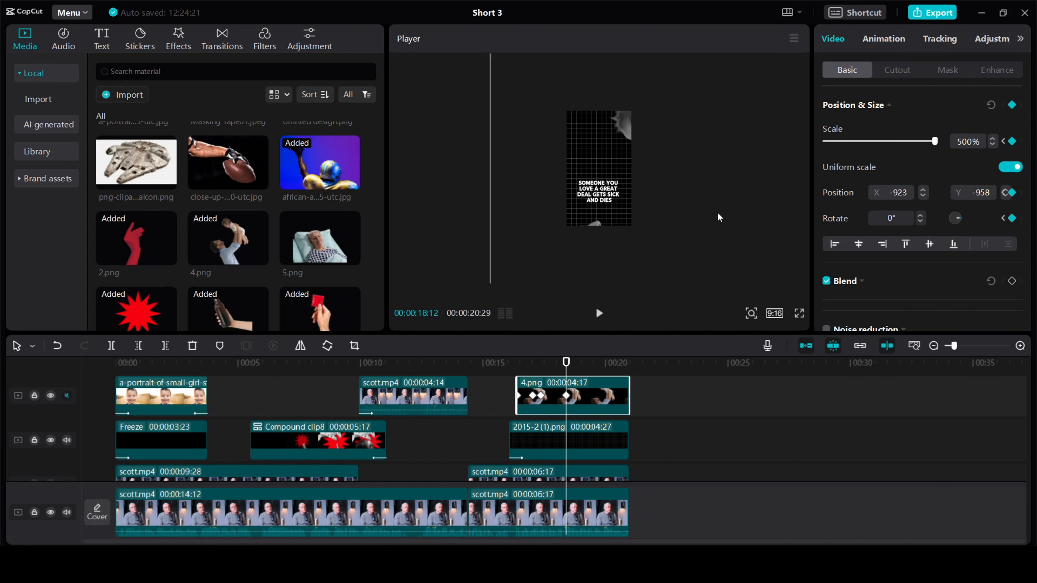
Step: Trim 4.png to end at its last keyframe at 00:00:18:12 and apply the Fade Out exit animation
left_click_drag(566, 363, 547, 367)
left_click_drag(629, 395, 565, 402)
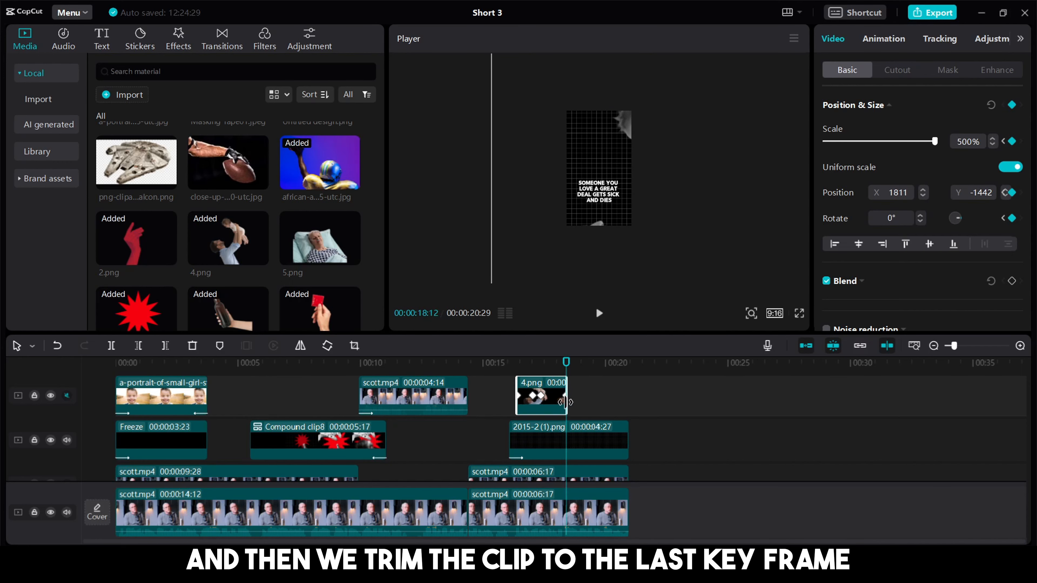
left_click(878, 38)
left_click(908, 71)
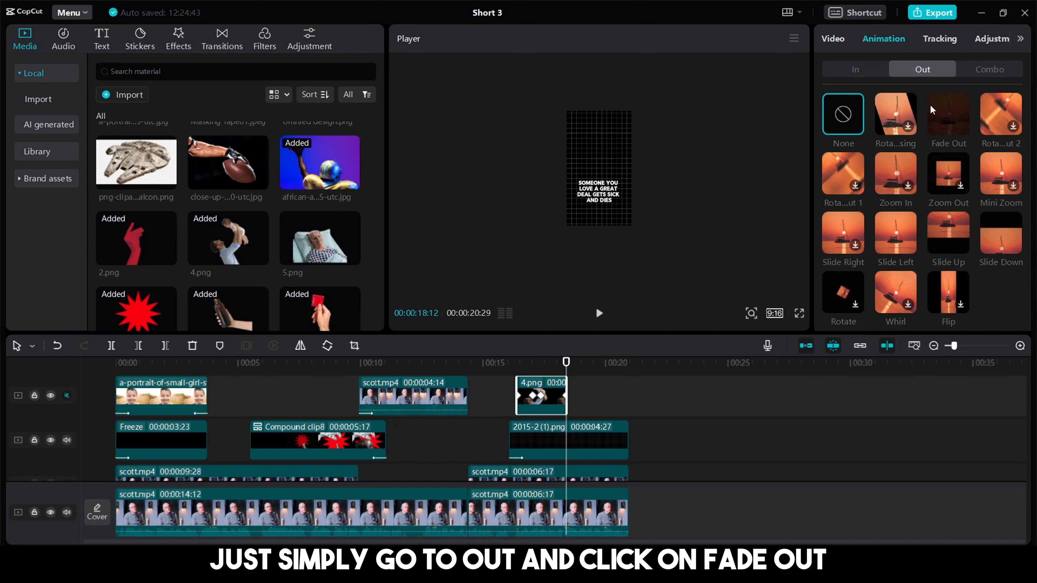
left_click(940, 122)
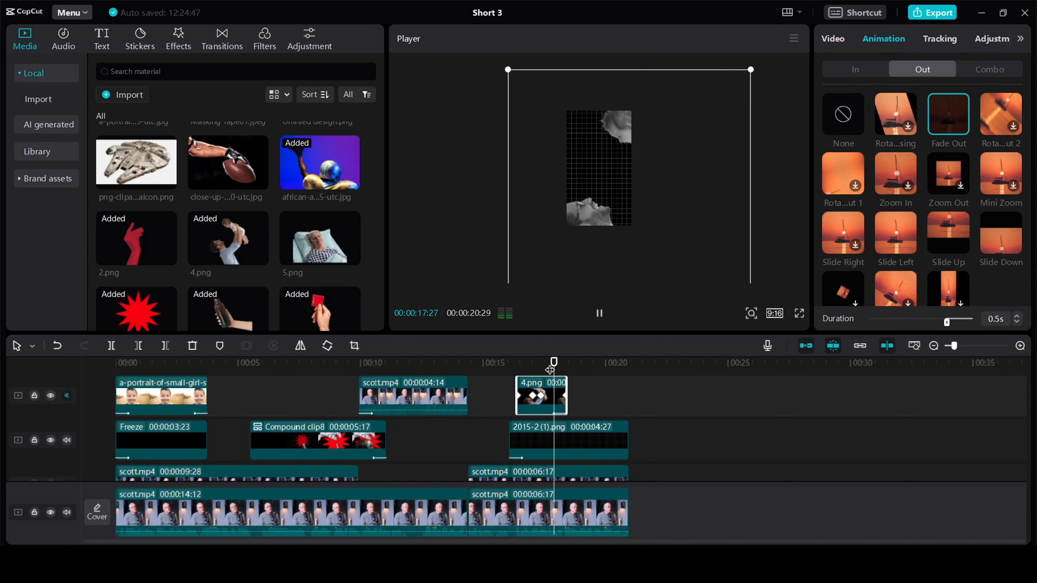
left_click_drag(550, 370, 507, 368)
left_click(599, 314)
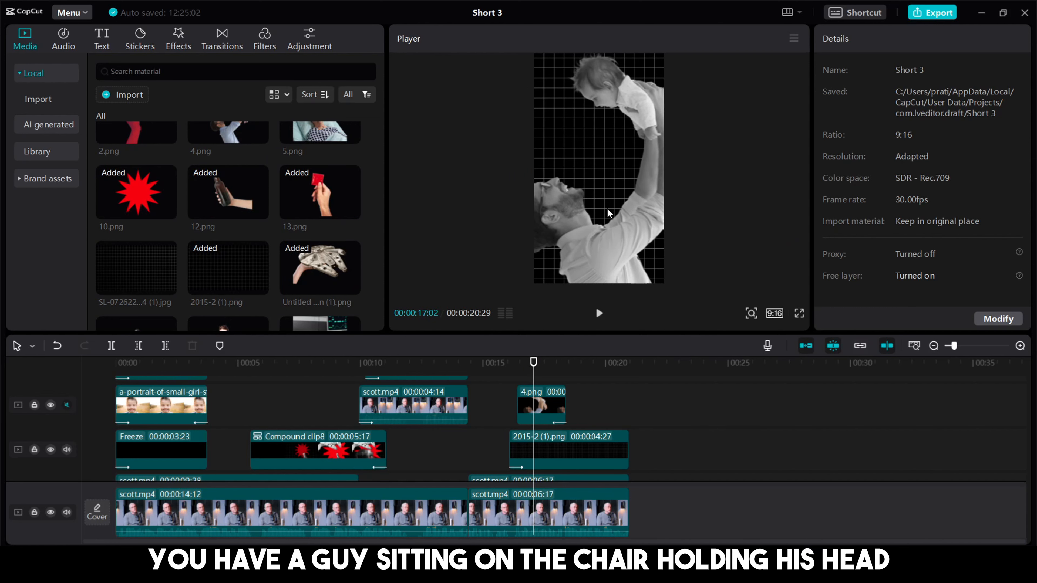
Step: Place 6.png on the track beneath 4.png, trimmed to the same end, and enlarge it to 149% at X 90, Y -96
scroll(315, 245, "down", 2)
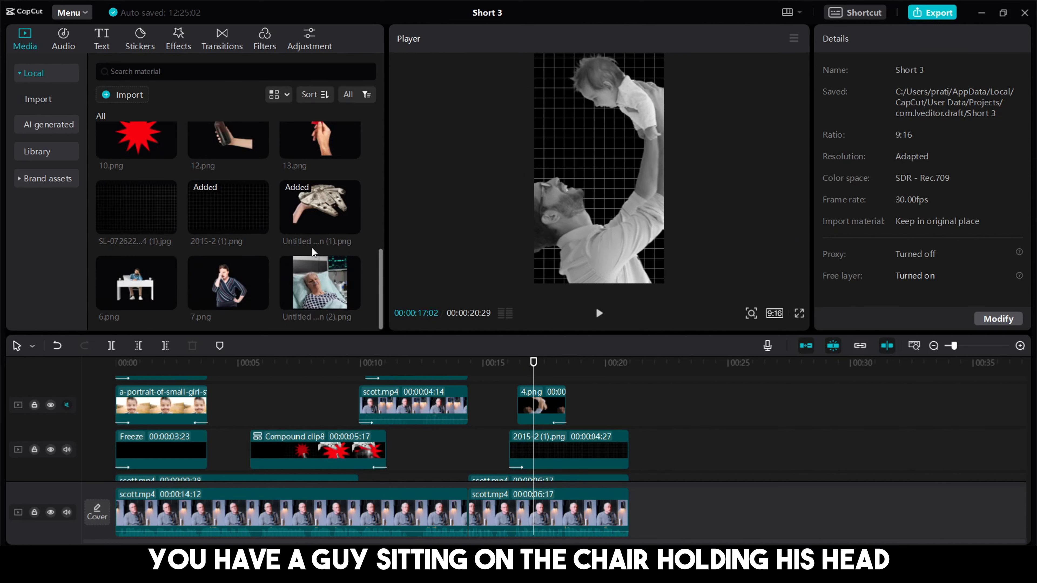
left_click_drag(137, 282, 534, 378)
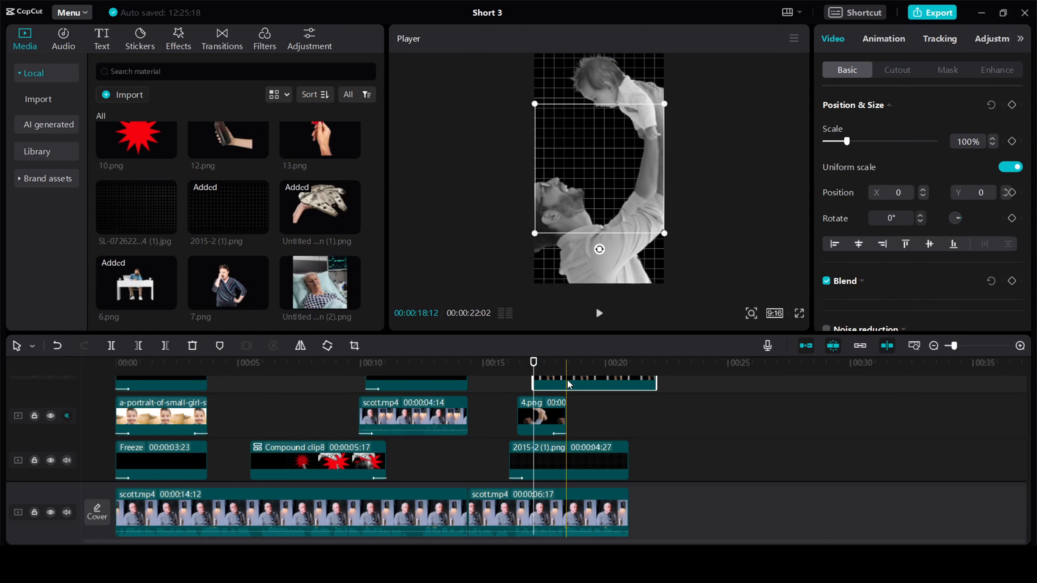
scroll(569, 381, "up", 2)
left_click_drag(569, 436, 599, 443)
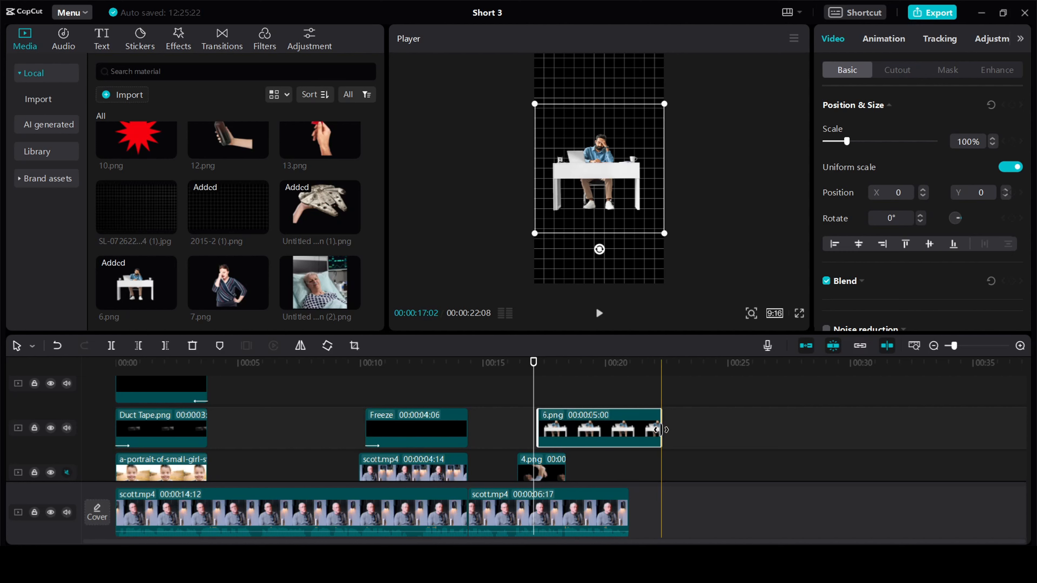
left_click_drag(661, 429, 566, 431)
left_click_drag(554, 394, 555, 460)
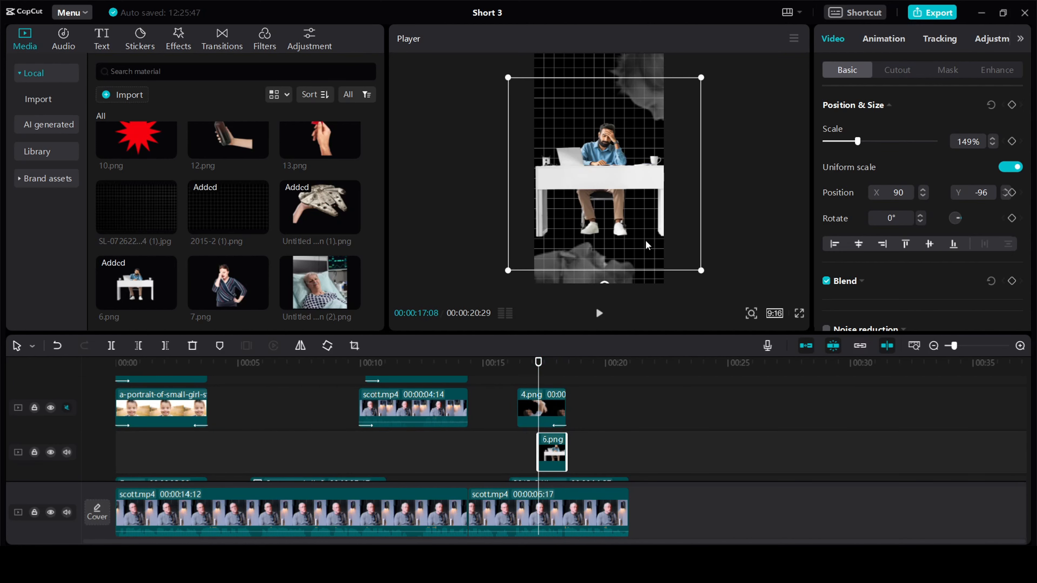
Step: Apply the Slide Up entrance animation to 6.png and set its saturation to -50 and brightness to -8
left_click(883, 38)
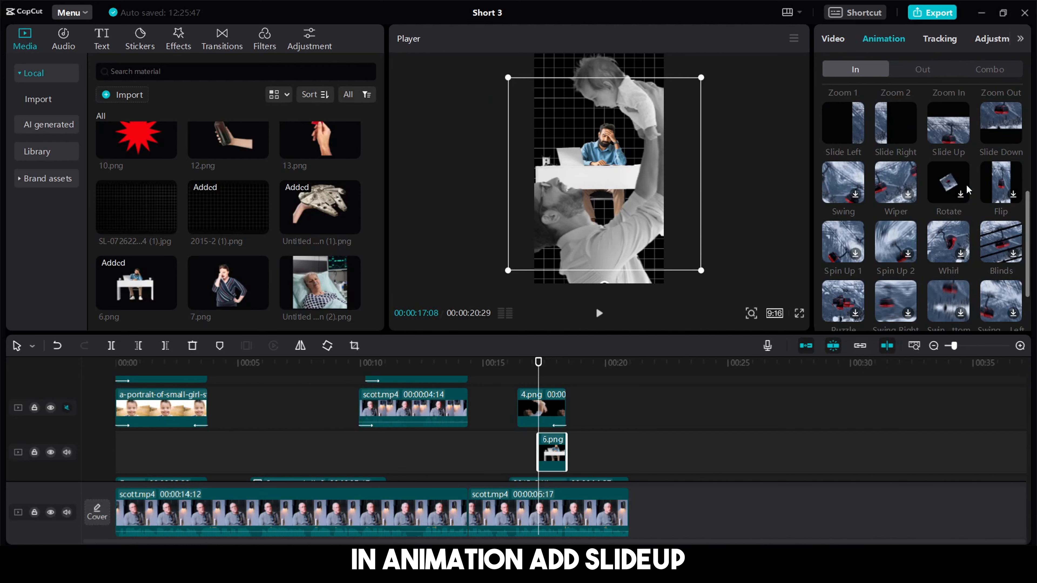
left_click(948, 123)
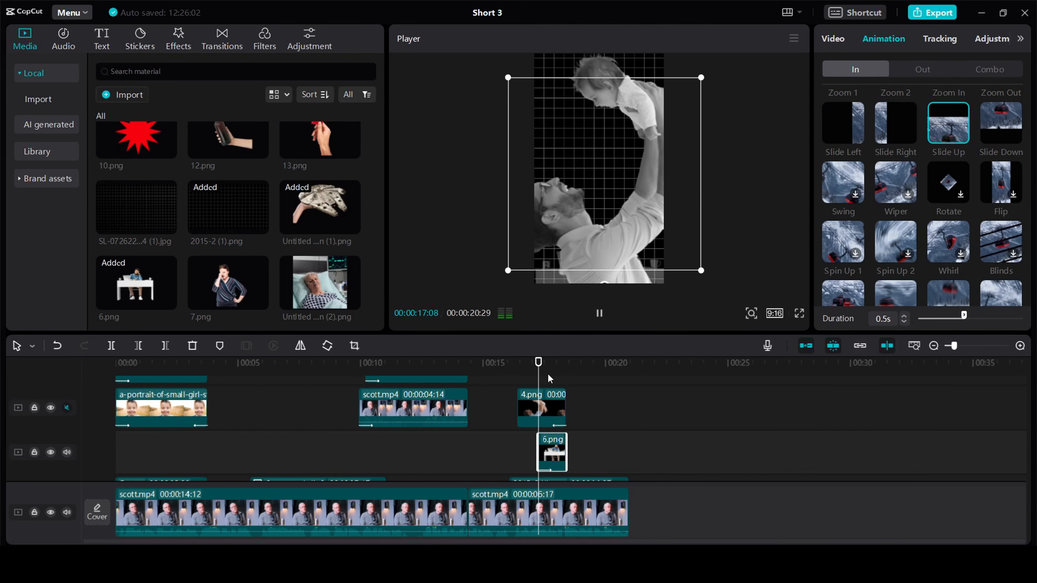
left_click(992, 39)
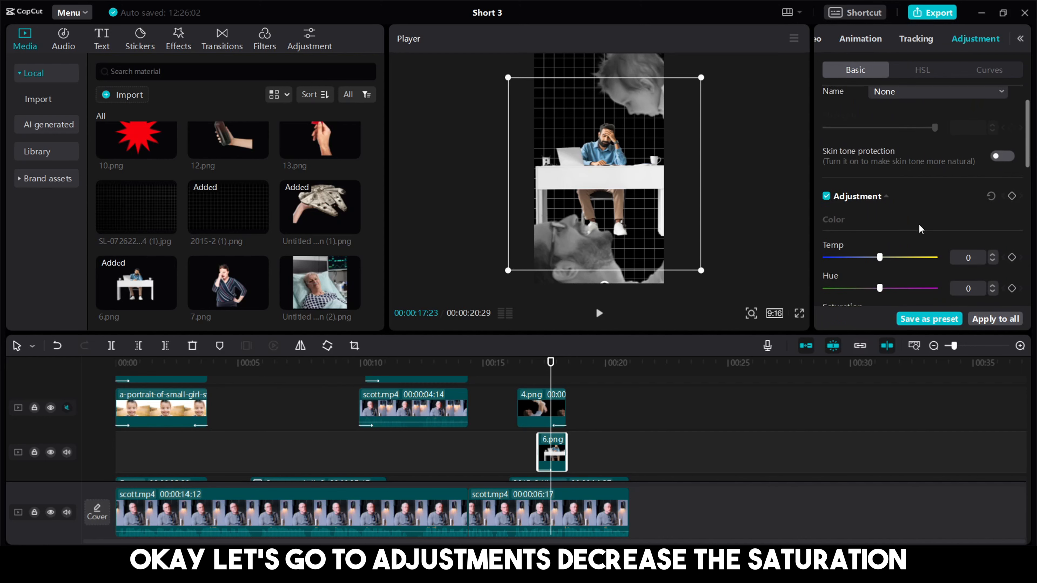
scroll(919, 224, "down", 3)
left_click_drag(880, 219, 796, 222)
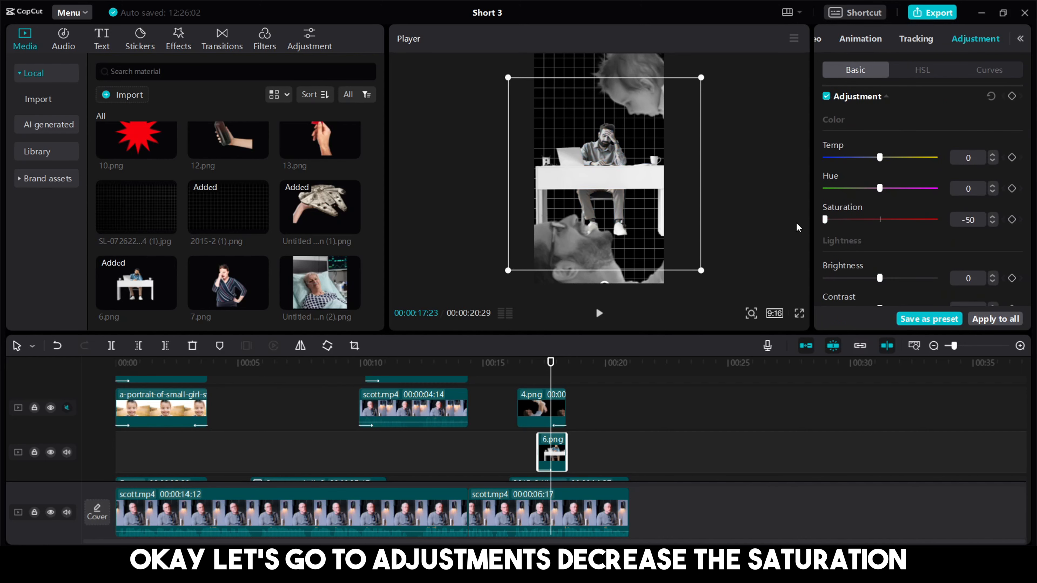
left_click_drag(880, 278, 874, 279)
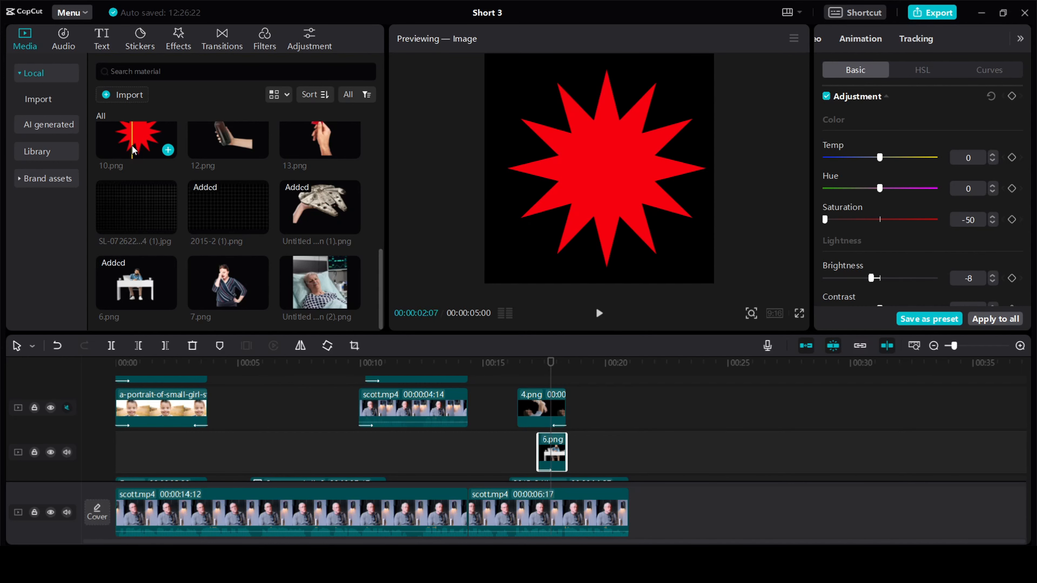
Step: Place the 10.png starburst beneath 6.png, scaled to 58% behind the man's head, with the Slide Up entrance animation
left_click_drag(137, 139, 547, 440)
left_click_drag(665, 107, 633, 129)
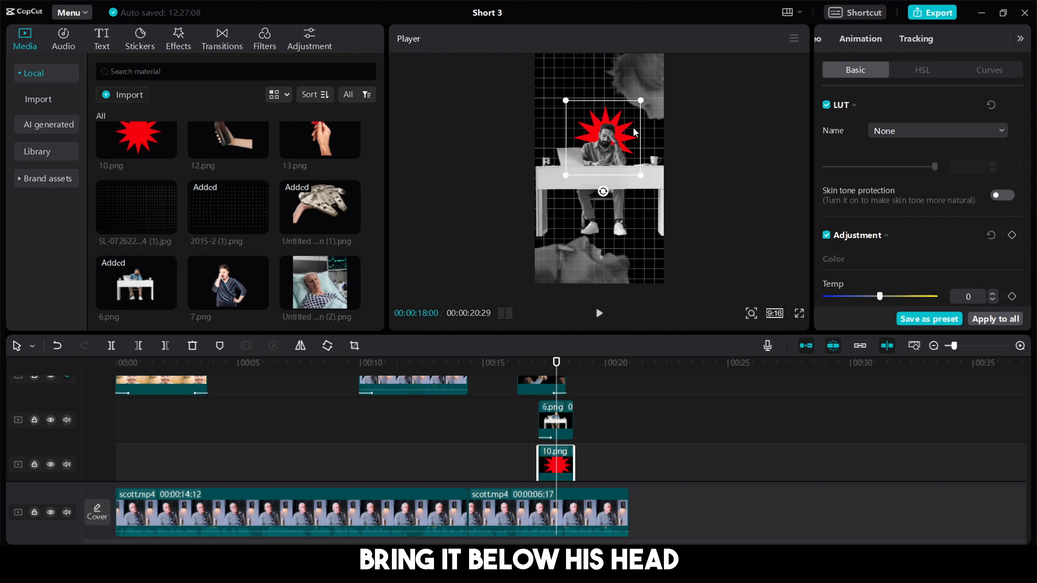
left_click(849, 43)
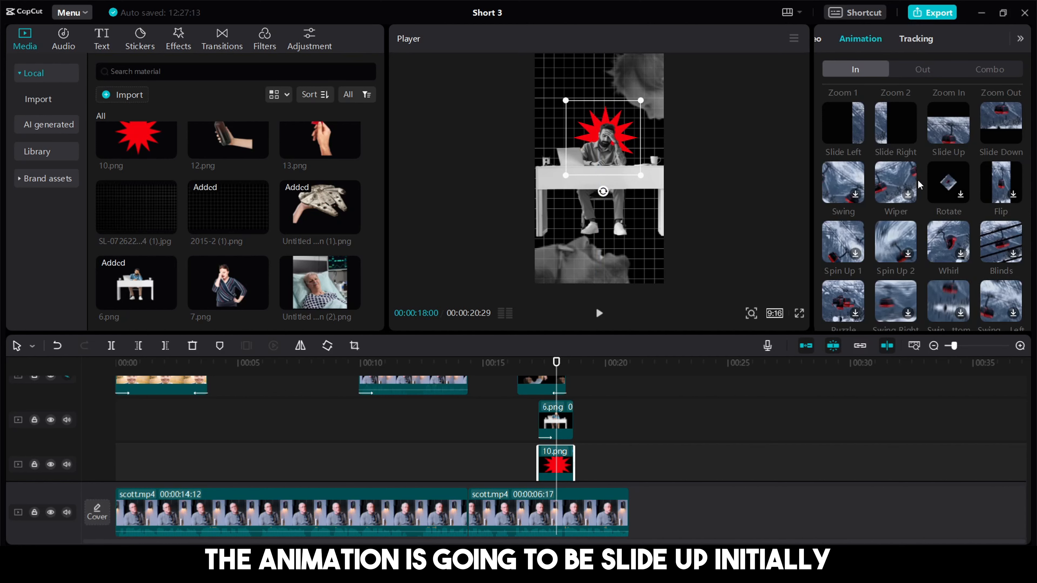
left_click(948, 141)
scroll(571, 390, "down", 1)
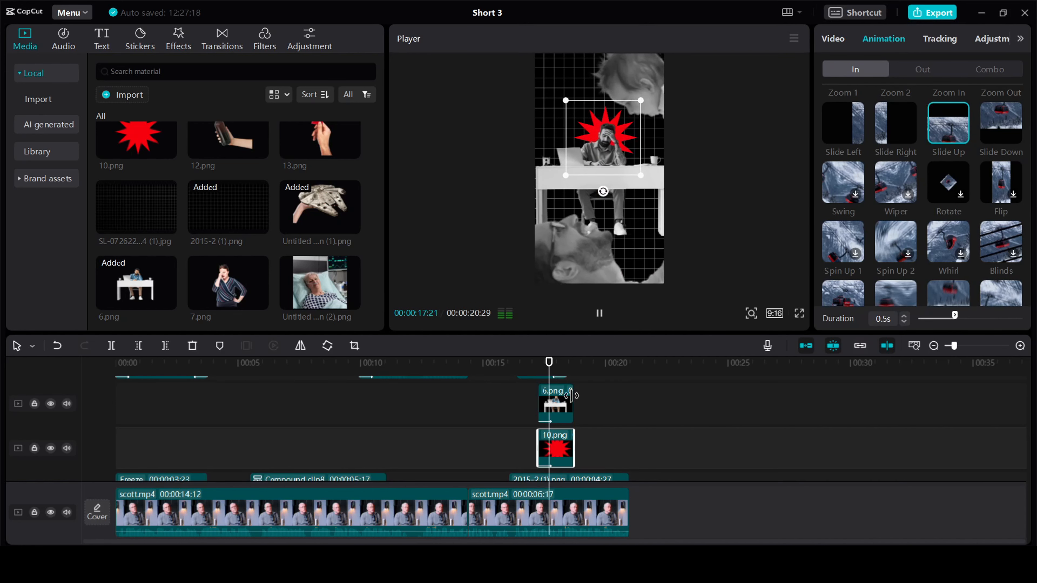
Step: Animate the 10.png starburst with a rotation between a keyframe after its entrance and one near the clip's end, and play it back
left_click(833, 40)
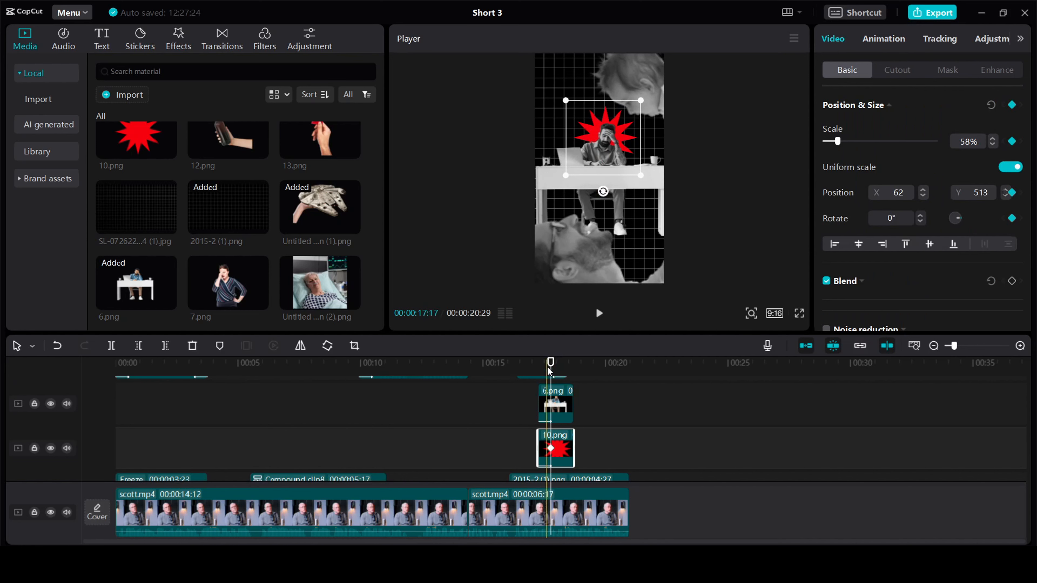
left_click_drag(550, 362, 569, 377)
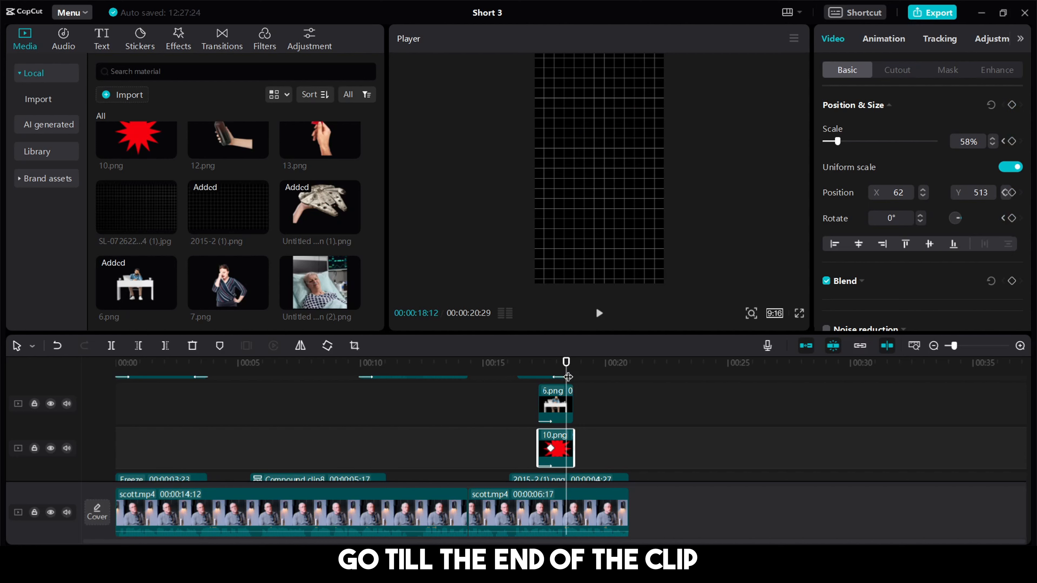
left_click(1012, 105)
left_click(883, 217)
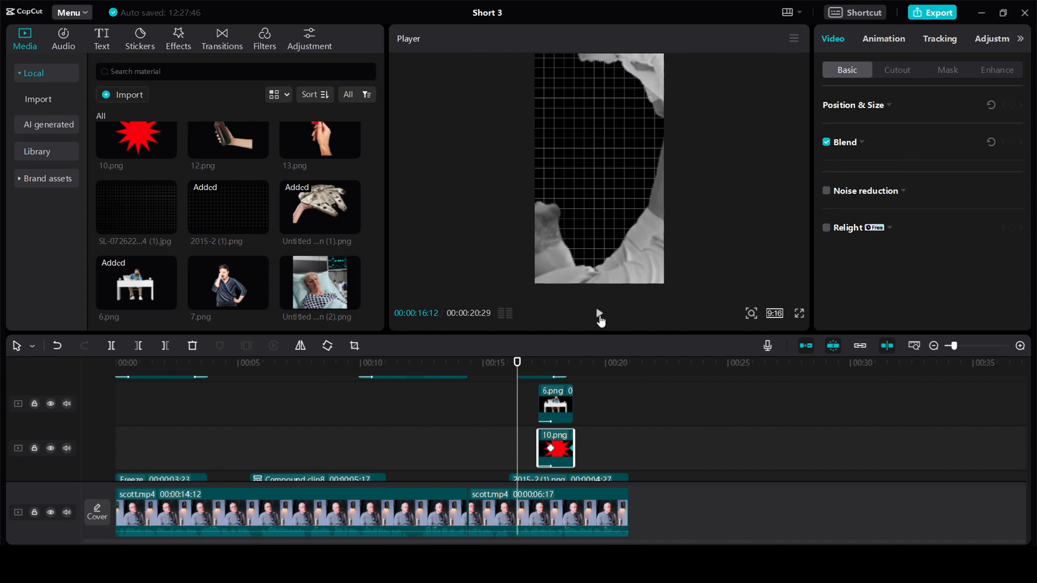
left_click(599, 313)
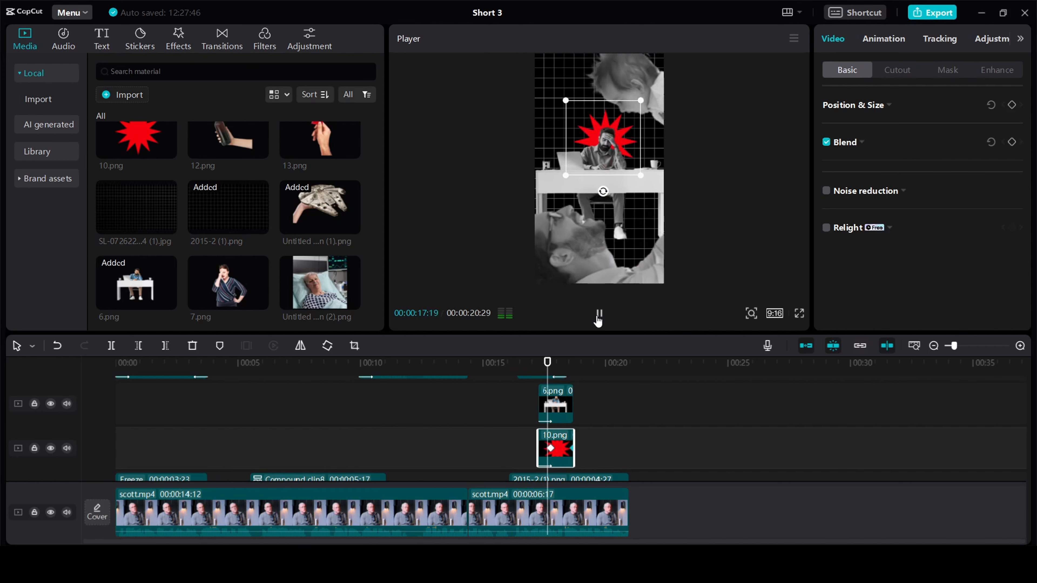
left_click(597, 320)
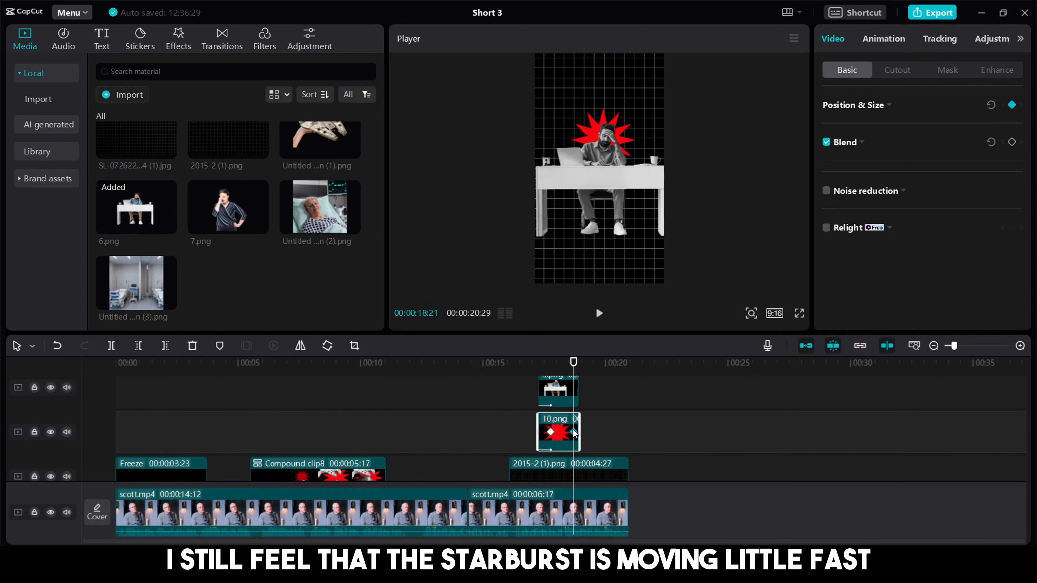
Step: Set the starburst's rotation at its second keyframe to 60° and play the animation back
left_click(621, 148)
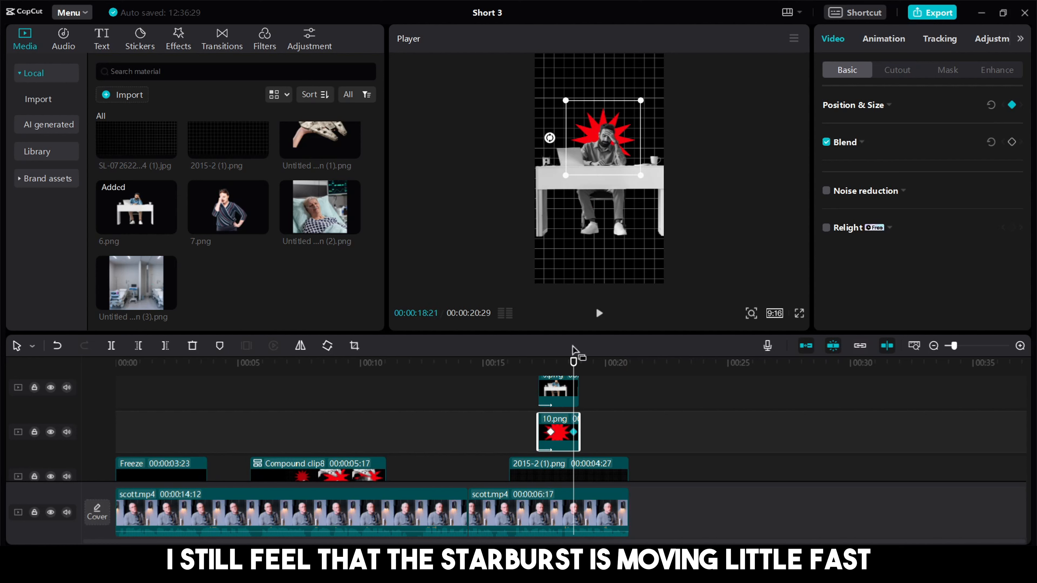
left_click(575, 433)
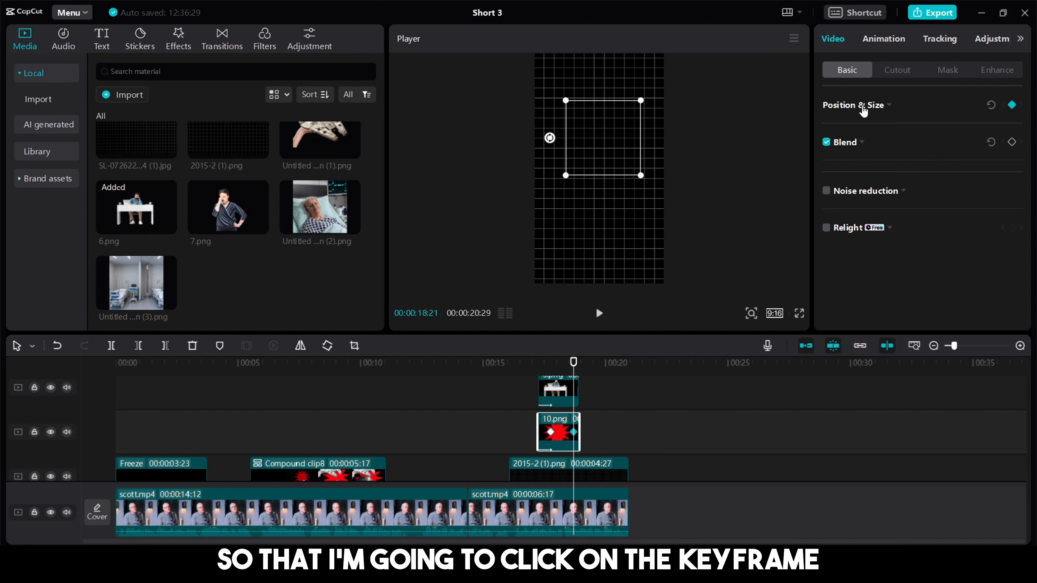
left_click(888, 106)
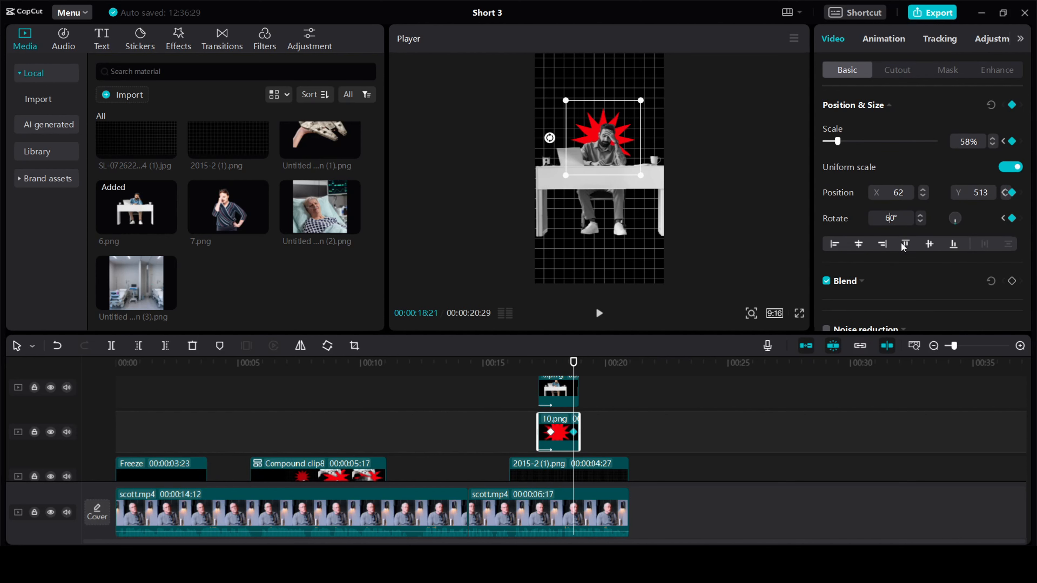
left_click(539, 363)
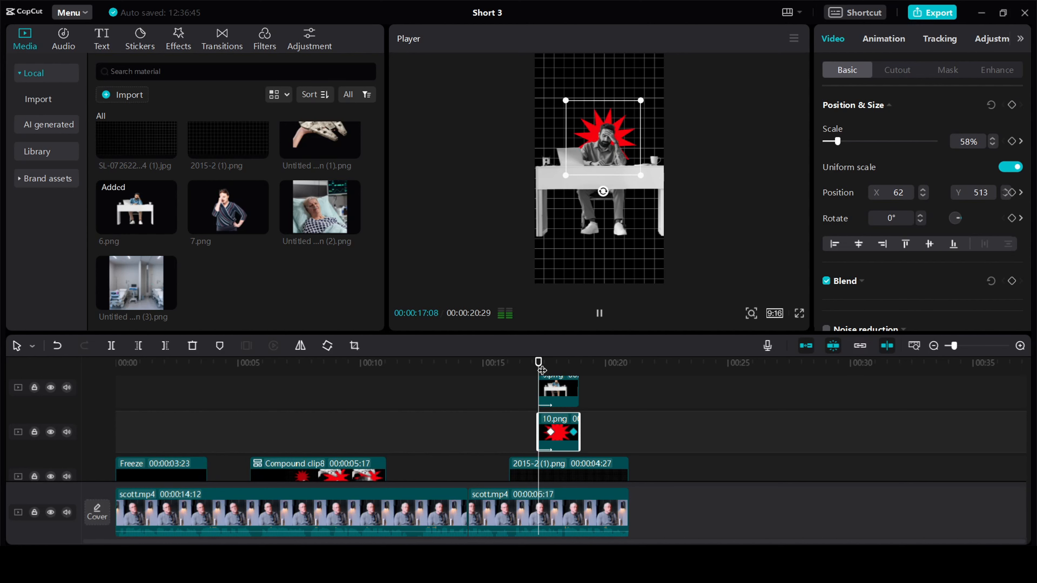
key("space")
key("space")
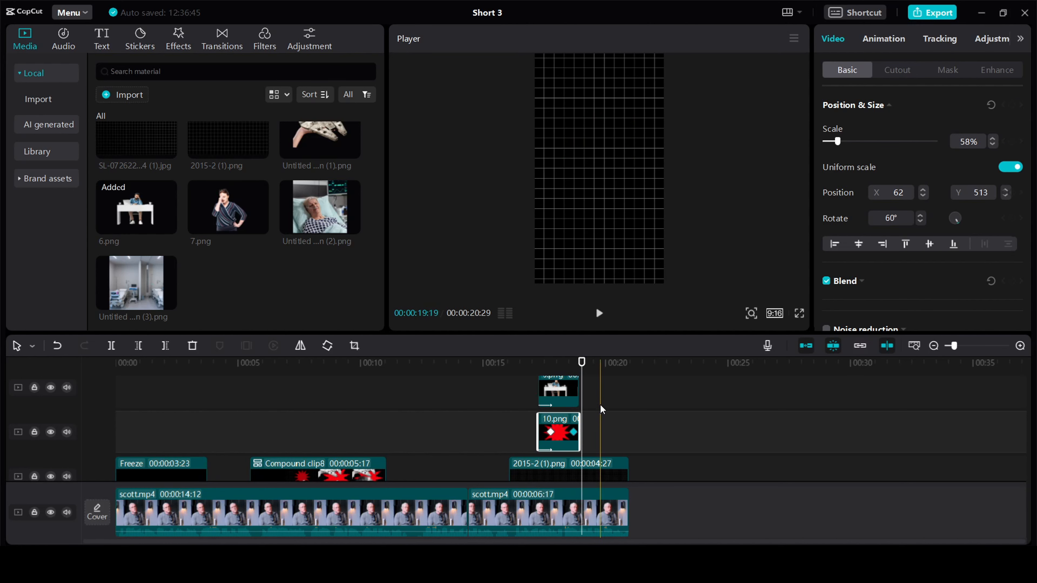
Step: Apply the Slide Left exit animation to both 6.png and the 10.png starburst
left_click(575, 397)
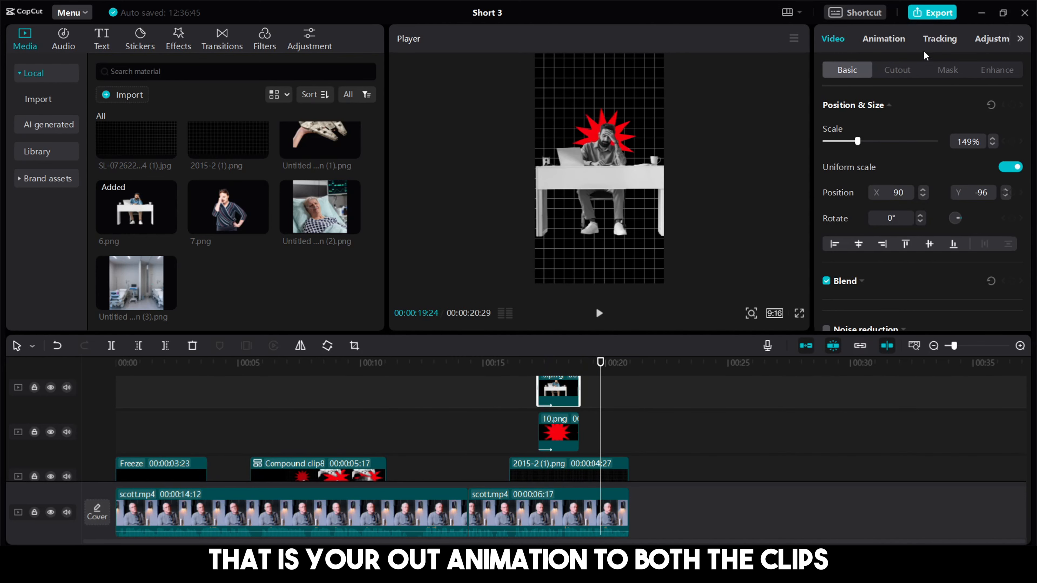
left_click(886, 38)
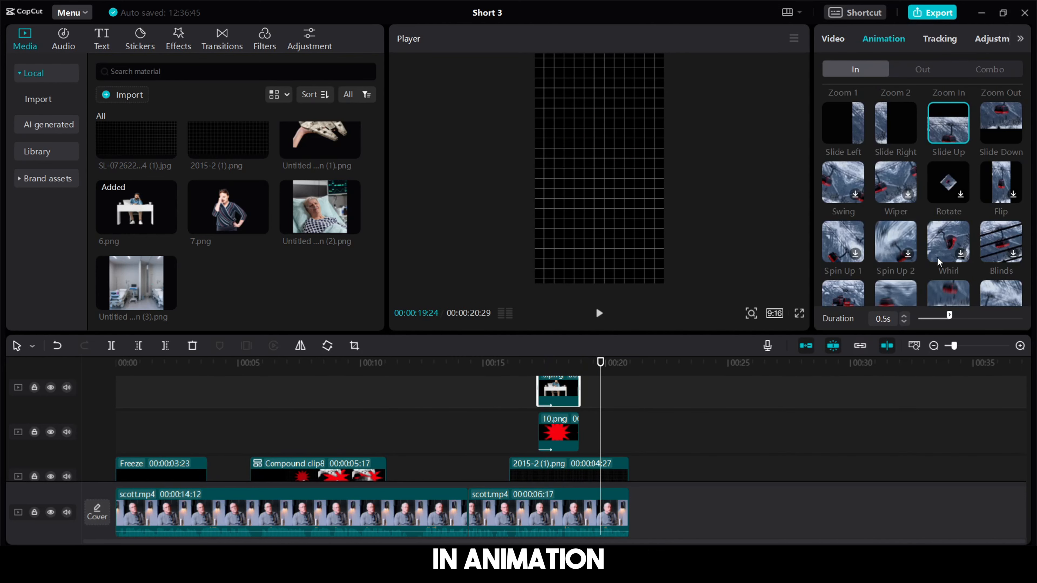
left_click(921, 70)
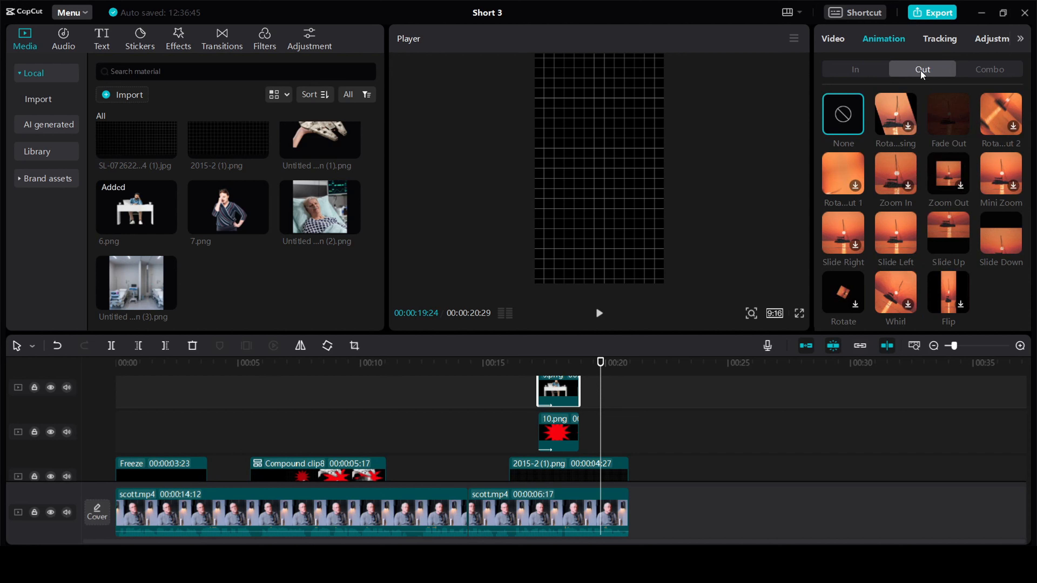
left_click(893, 244)
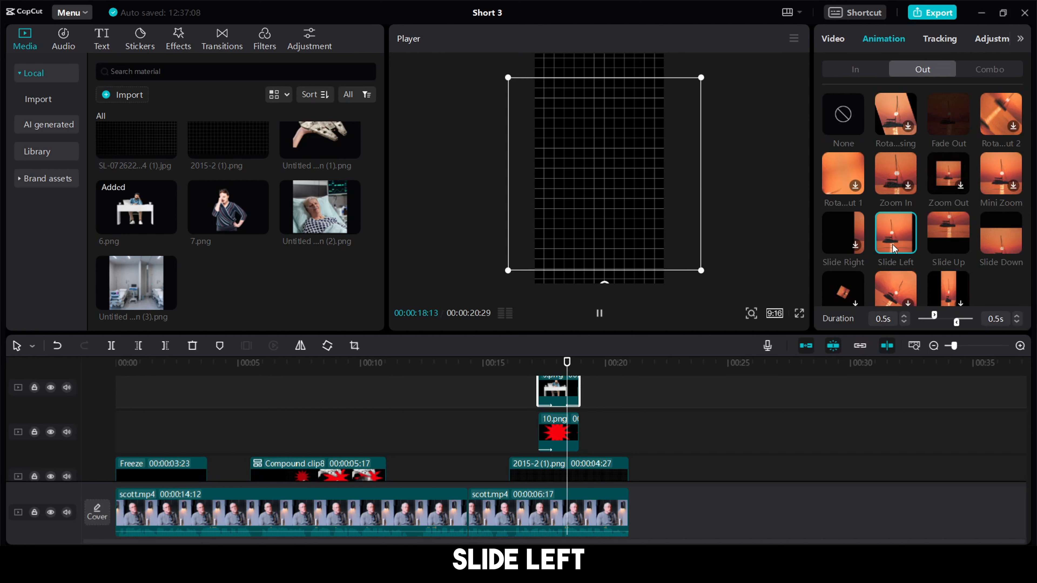
left_click(558, 433)
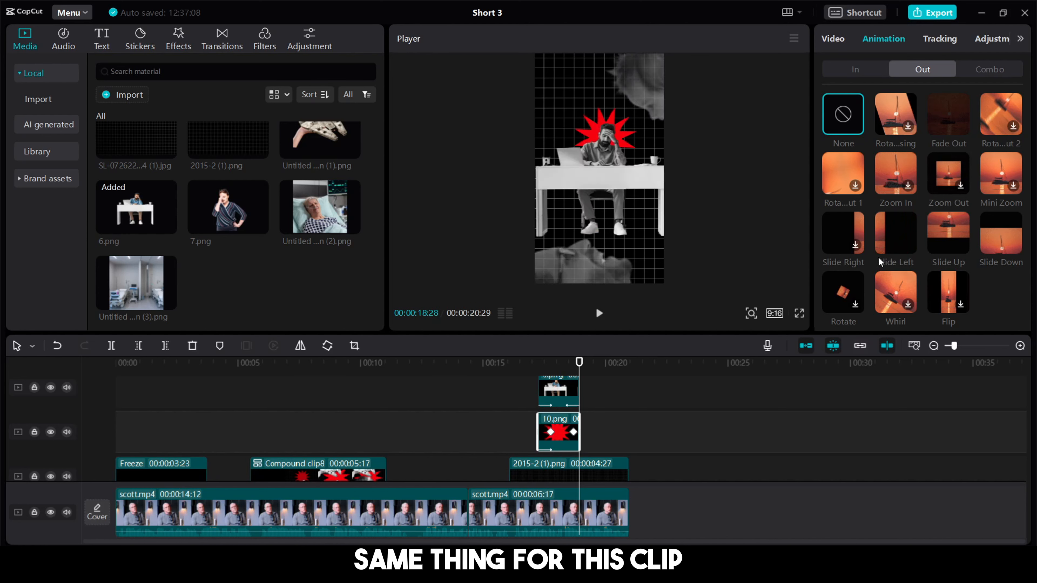
left_click(888, 244)
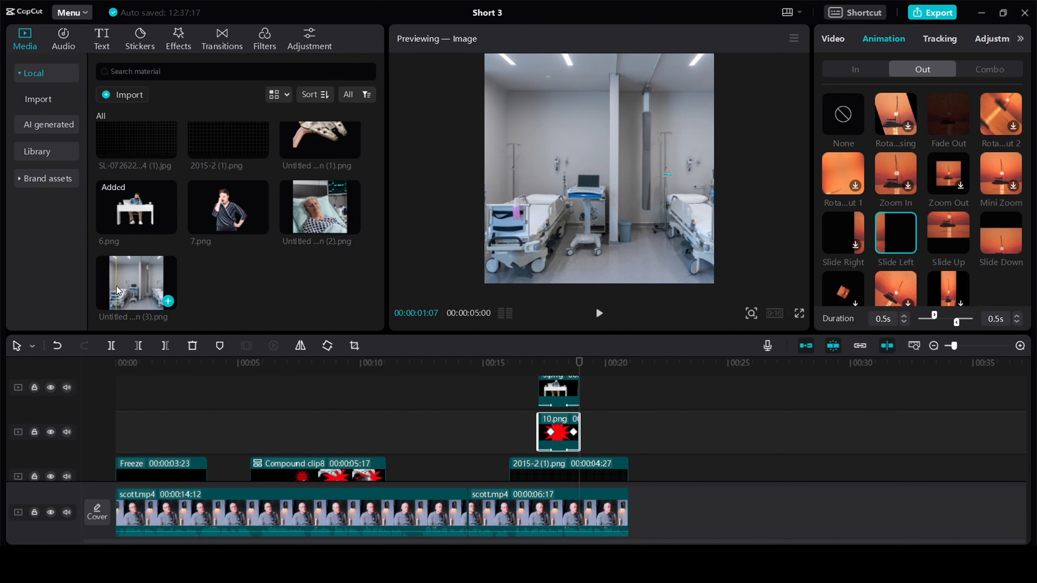
Step: Place the hospital-room image after 10.png, trimmed to the video's end, scaled to 246% at X -1580, Y 744 to show the bed
left_click_drag(117, 291, 582, 440)
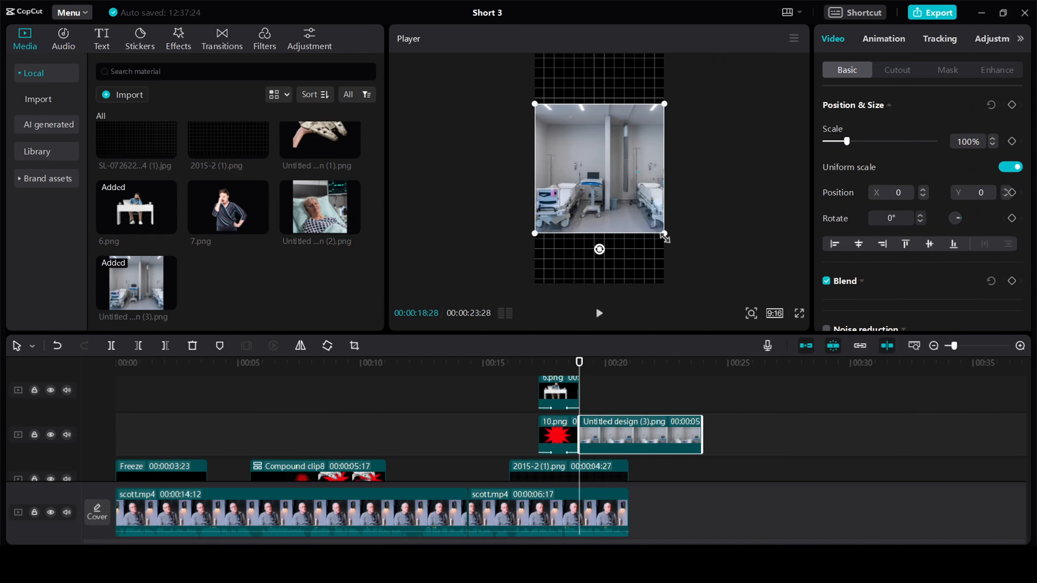
left_click_drag(664, 233, 733, 297)
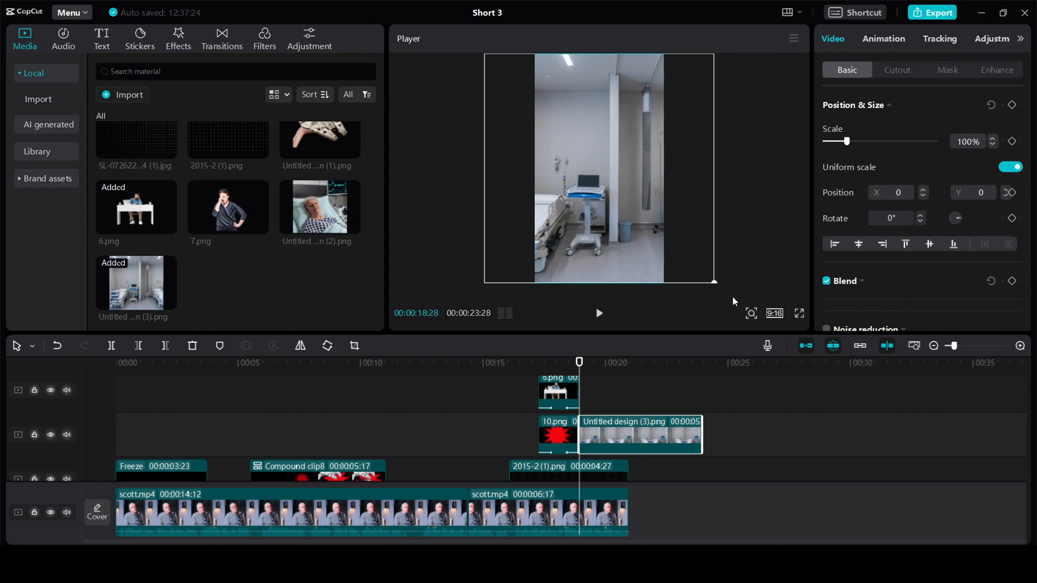
left_click_drag(702, 437, 624, 441)
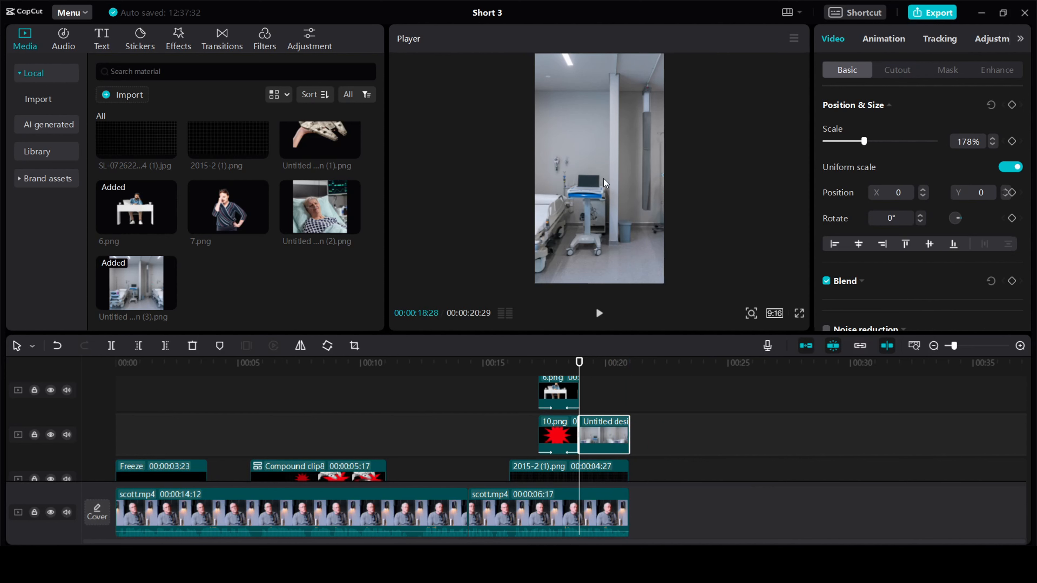
left_click_drag(606, 183, 814, 308)
left_click_drag(615, 205, 627, 208)
left_click_drag(590, 207, 448, 207)
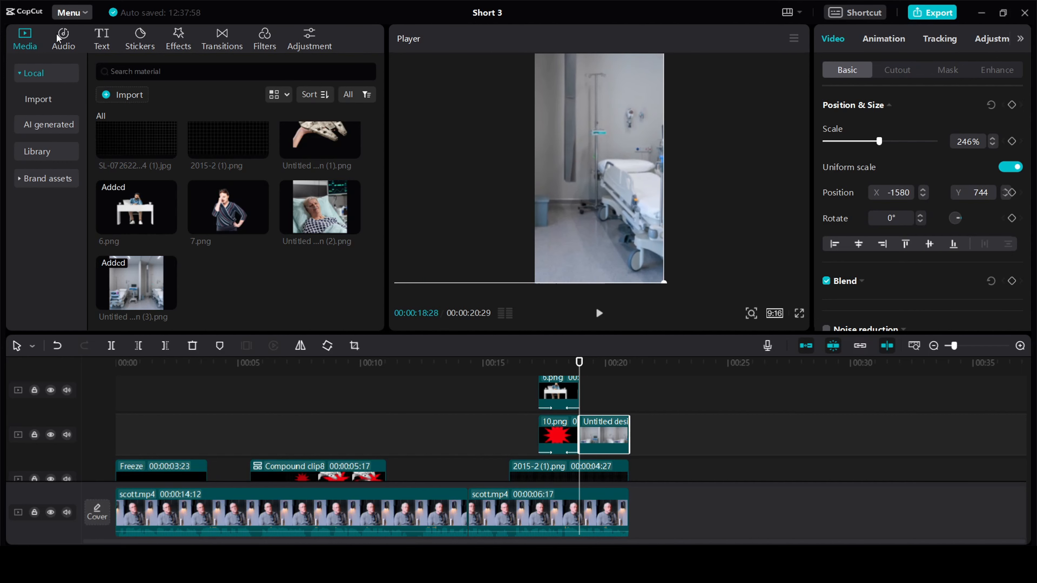
Step: Add the Blur effect to the hospital-room clip and reduce its strength to a slight blur
left_click(182, 38)
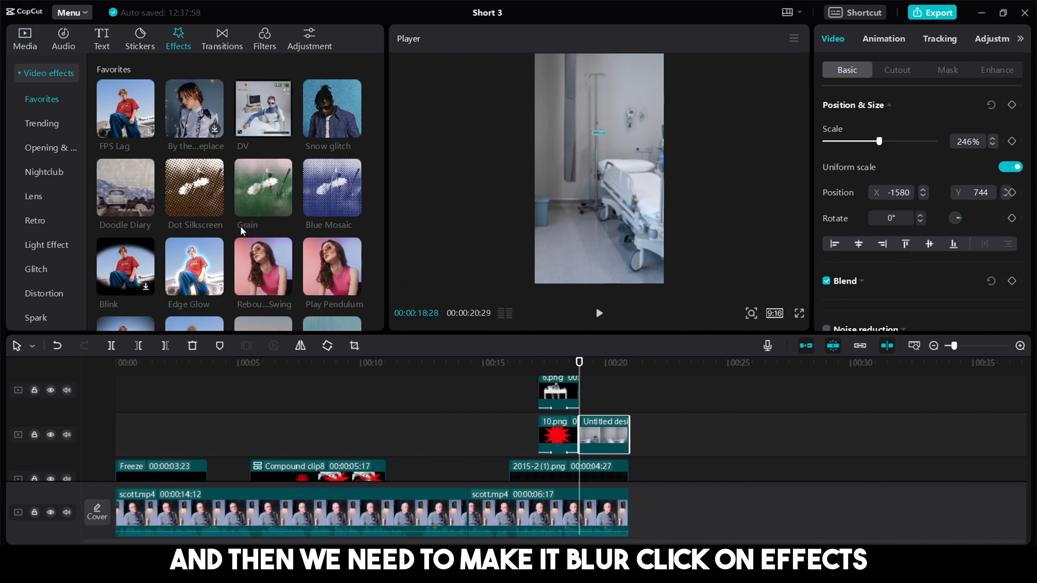
scroll(239, 231, "down", 2)
left_click_drag(192, 298, 595, 439)
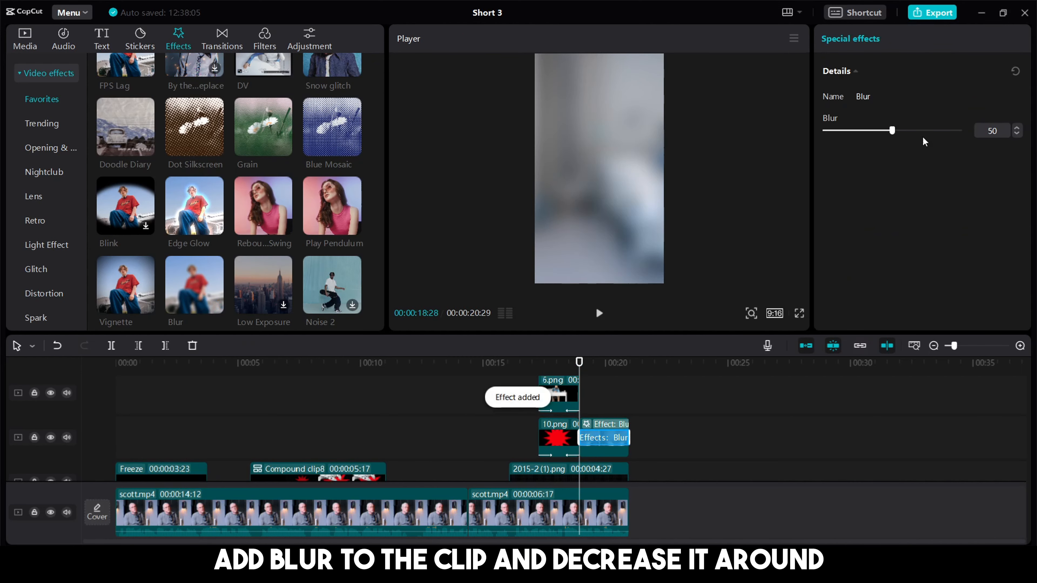
left_click_drag(889, 131, 831, 138)
Step: Set the hospital-room clip's saturation to -40
left_click(601, 448)
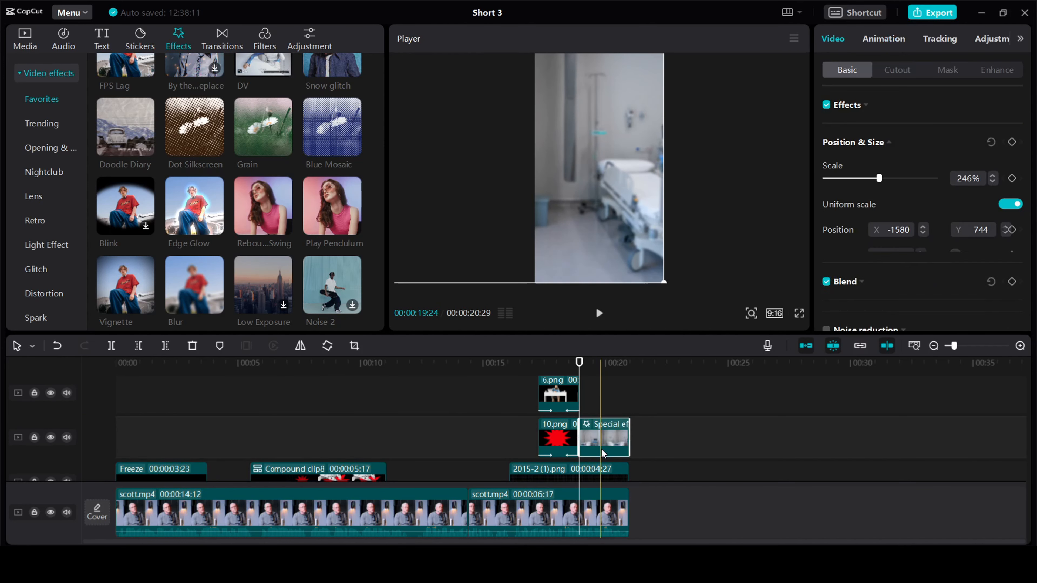
left_click(992, 39)
scroll(918, 220, "down", 3)
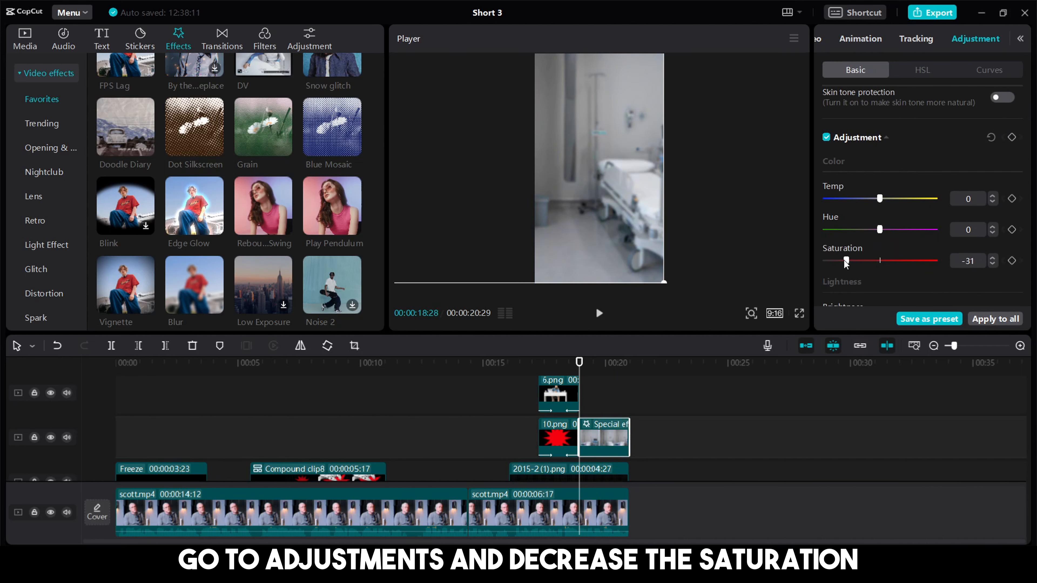
left_click_drag(837, 261, 834, 261)
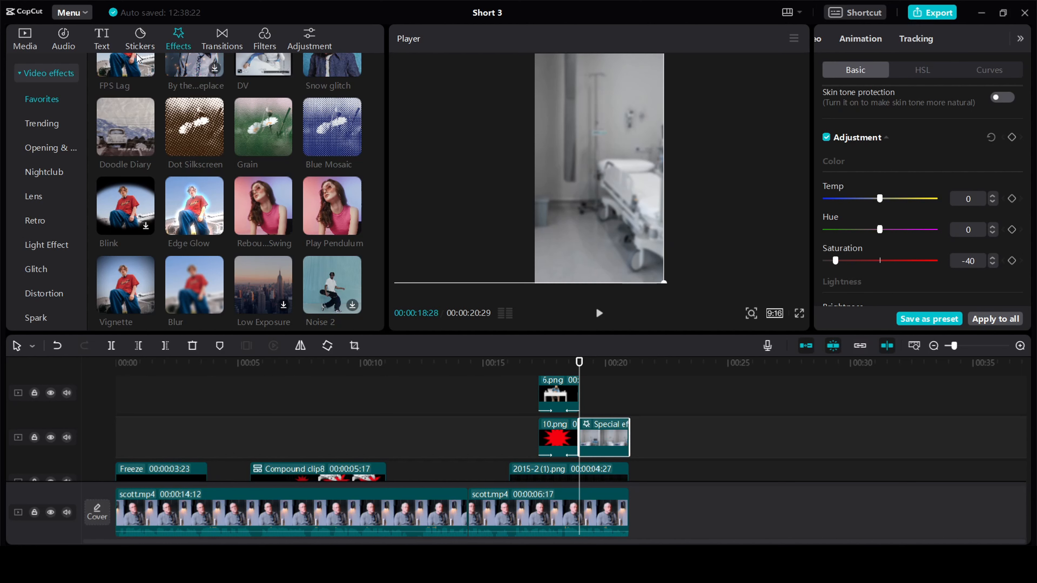
Step: Place 5.png above the hospital-room clip right after 6.png, and enlarge the patient across the lower part of the frame
left_click(25, 39)
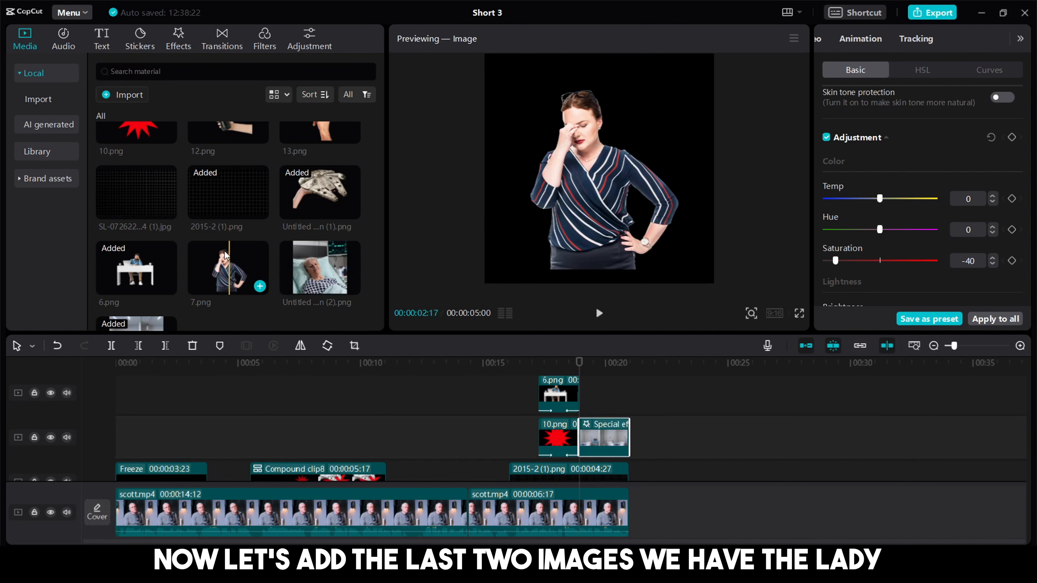
scroll(286, 249, "up", 4)
left_click_drag(315, 224, 580, 402)
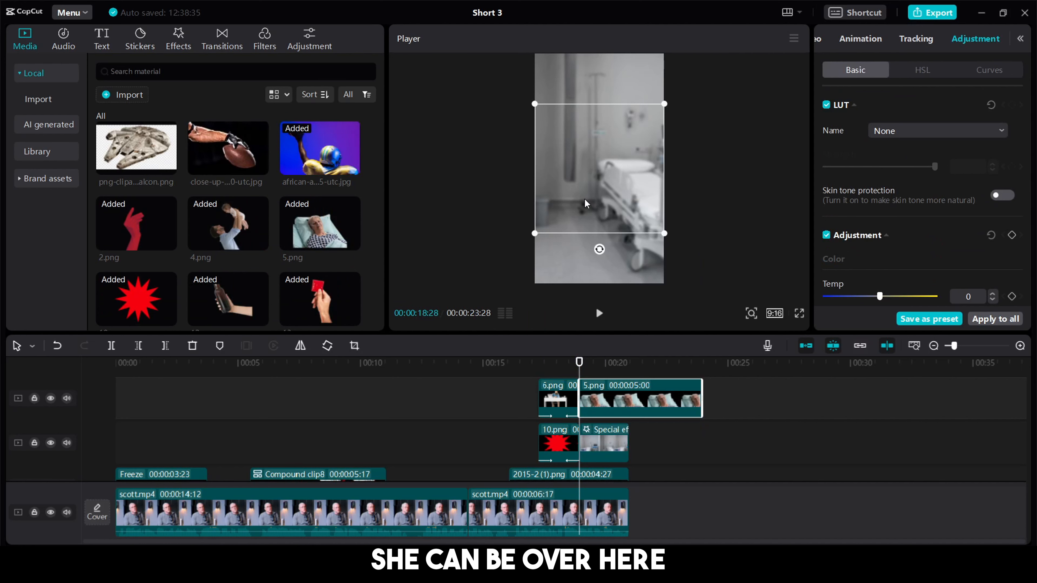
left_click_drag(585, 199, 587, 254)
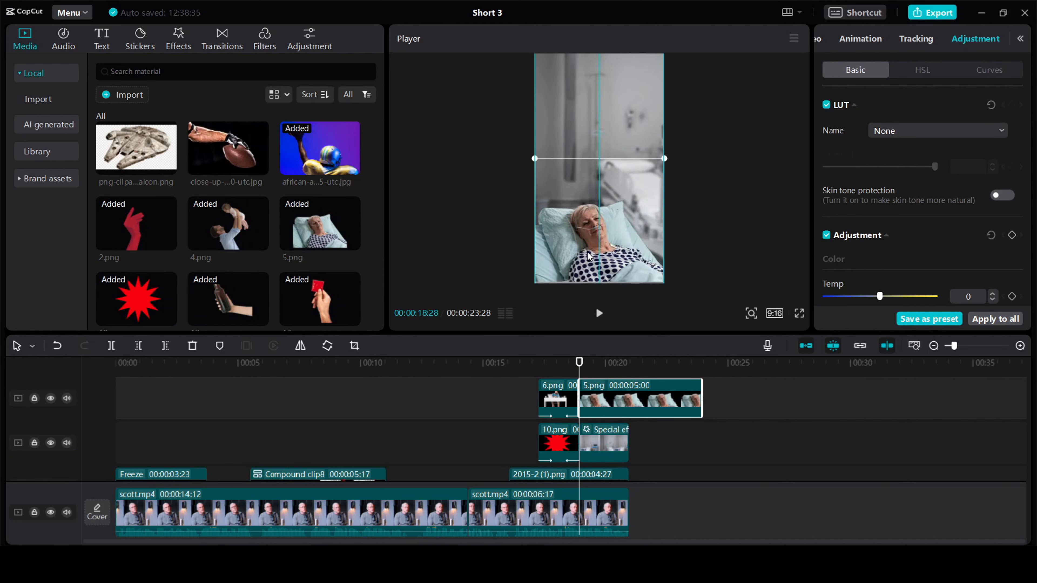
left_click_drag(587, 252, 588, 254)
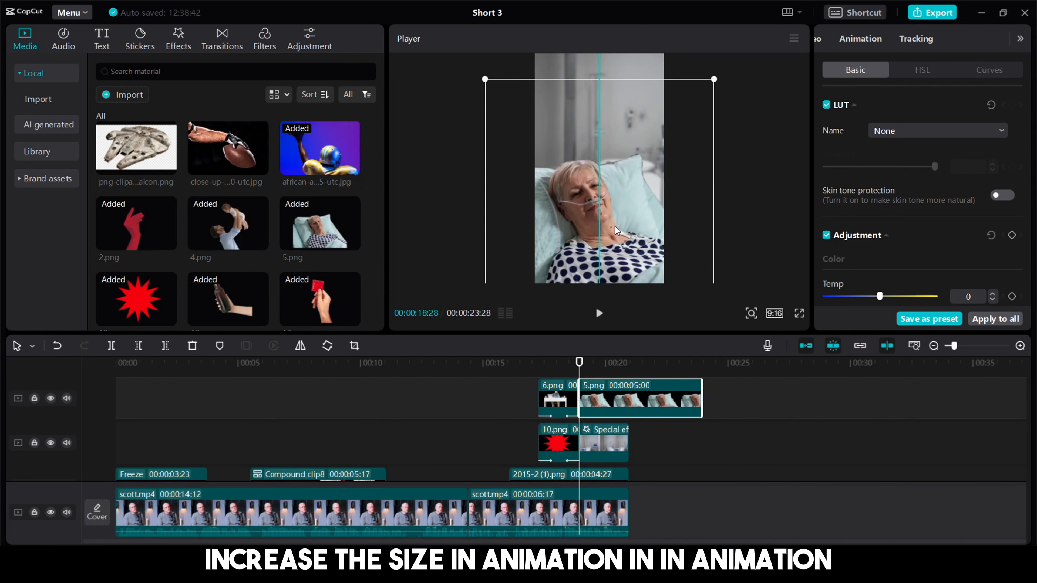
Step: Apply the Slide Up entrance animation to 5.png and trim the clip to the hospital-room clip's end
left_click(860, 39)
left_click(859, 71)
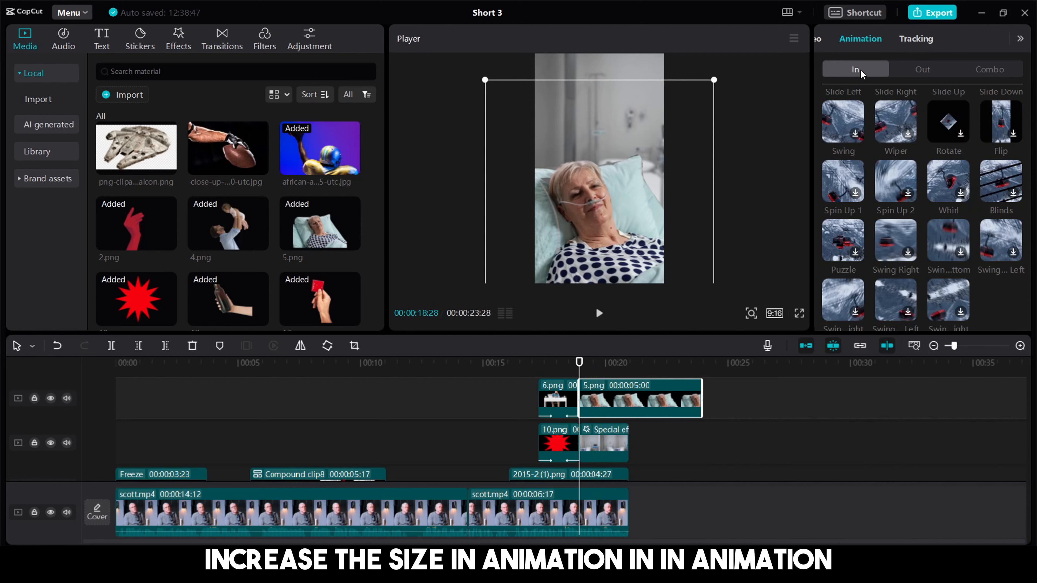
scroll(915, 147, "up", 2)
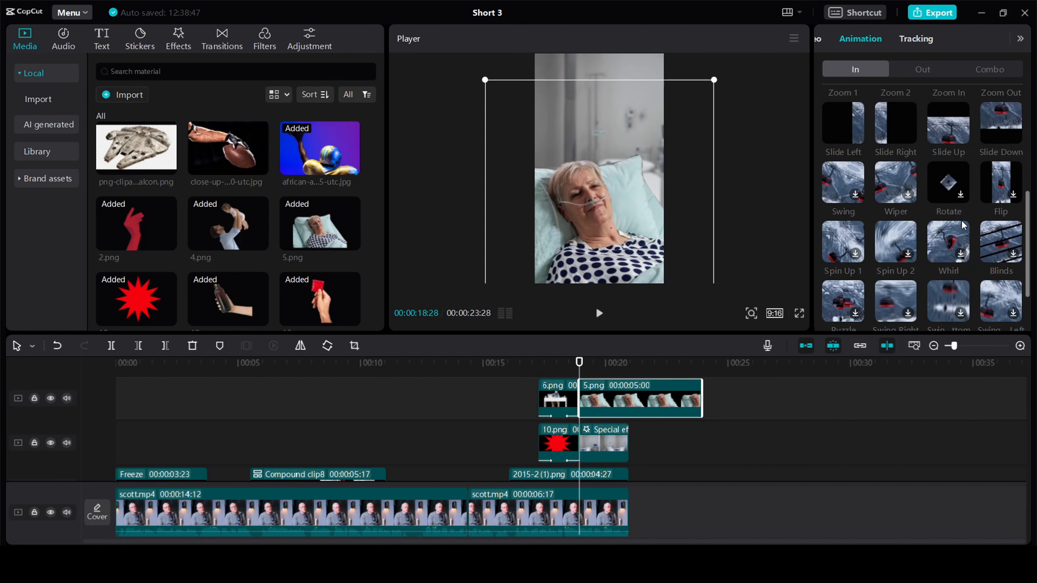
left_click(957, 133)
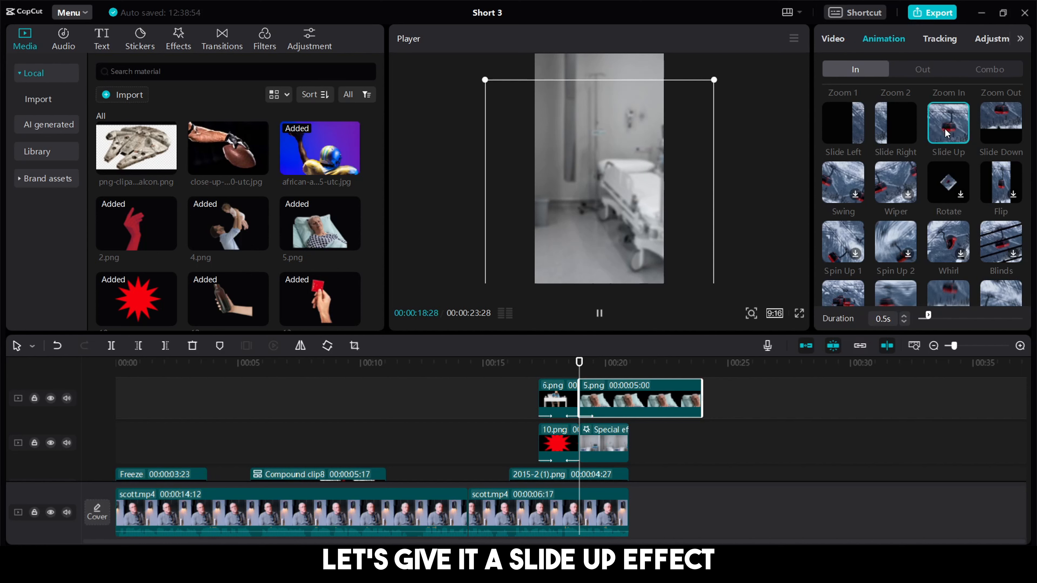
left_click_drag(701, 403, 629, 402)
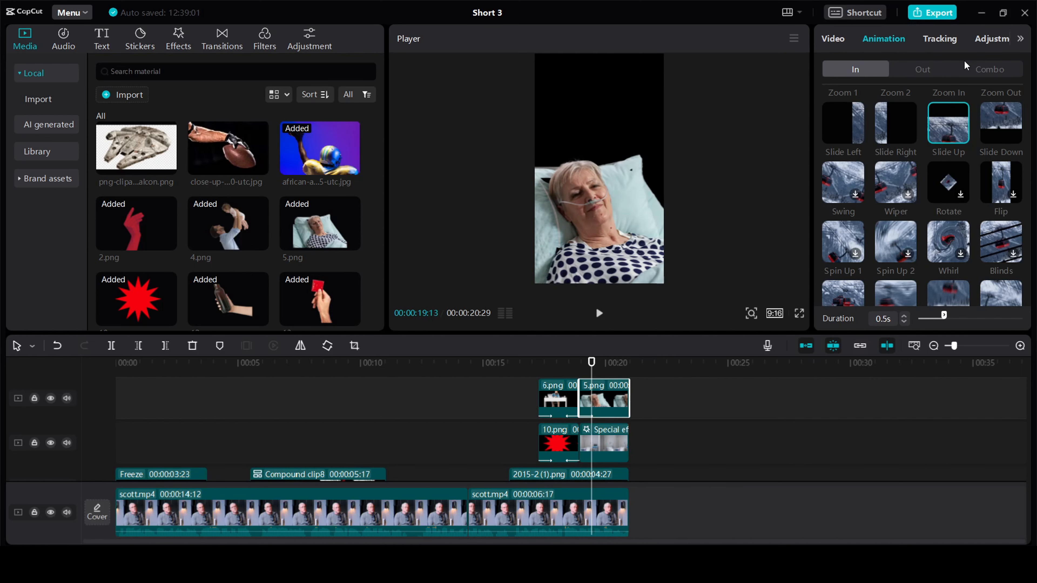
Step: Adjust 5.png to saturation -50, shadow -13, blacks 8 and sharpen 29
left_click(998, 38)
scroll(946, 220, "down", 5)
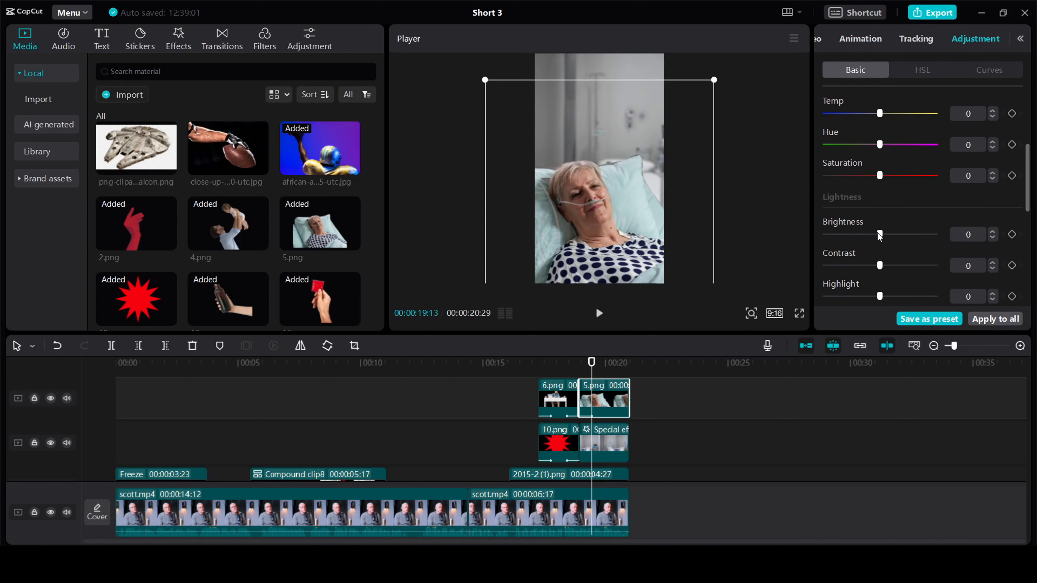
left_click_drag(877, 178, 823, 174)
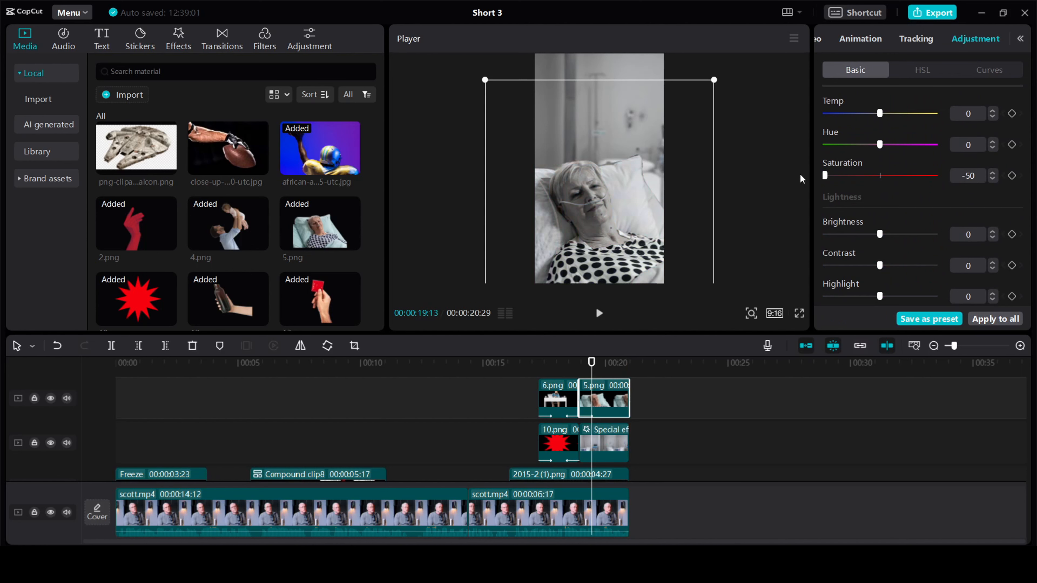
scroll(841, 155, "down", 3)
scroll(854, 248, "down", 5)
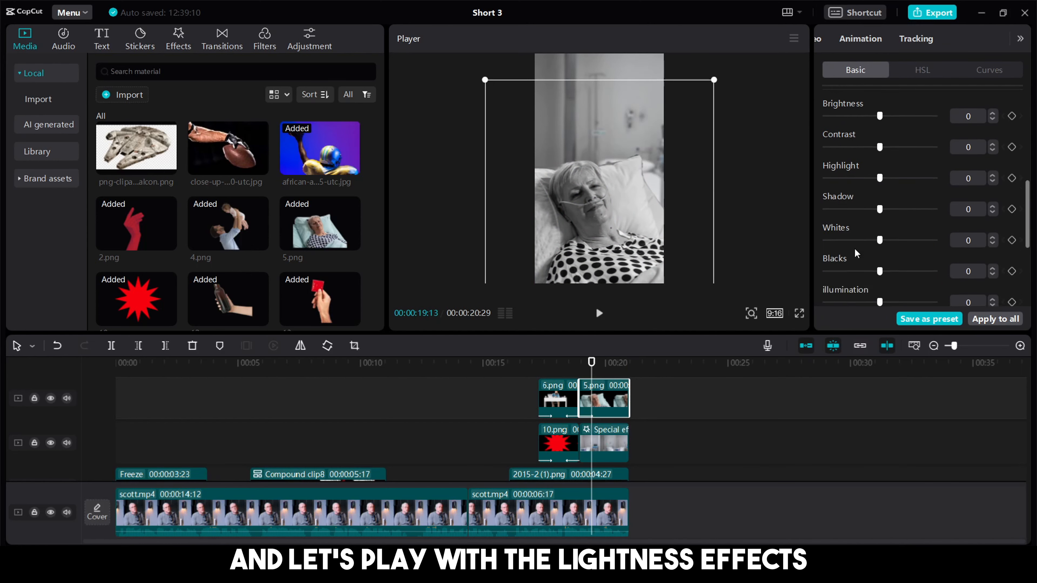
left_click_drag(880, 182, 866, 182)
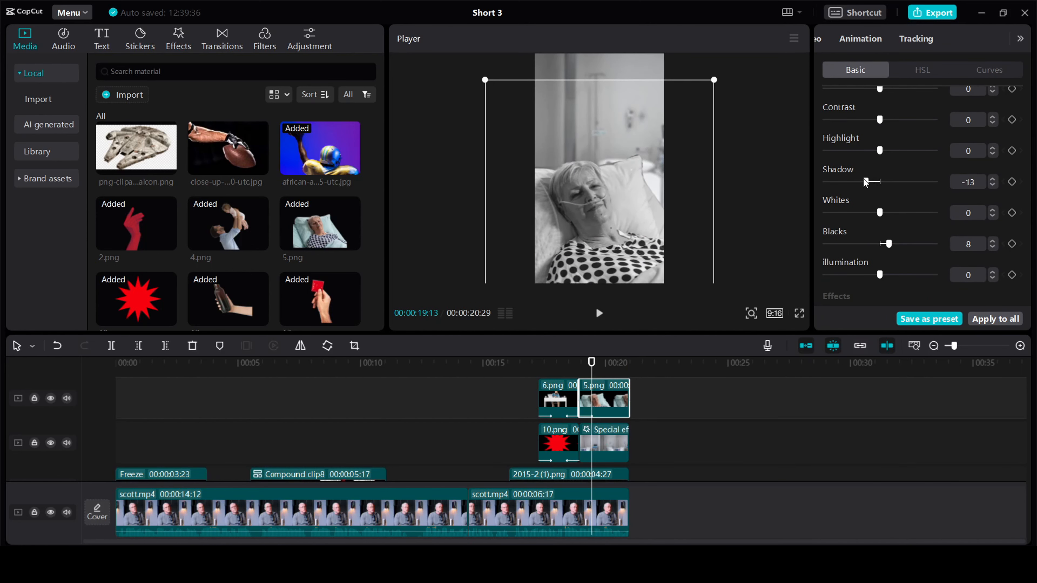
scroll(901, 217, "down", 3)
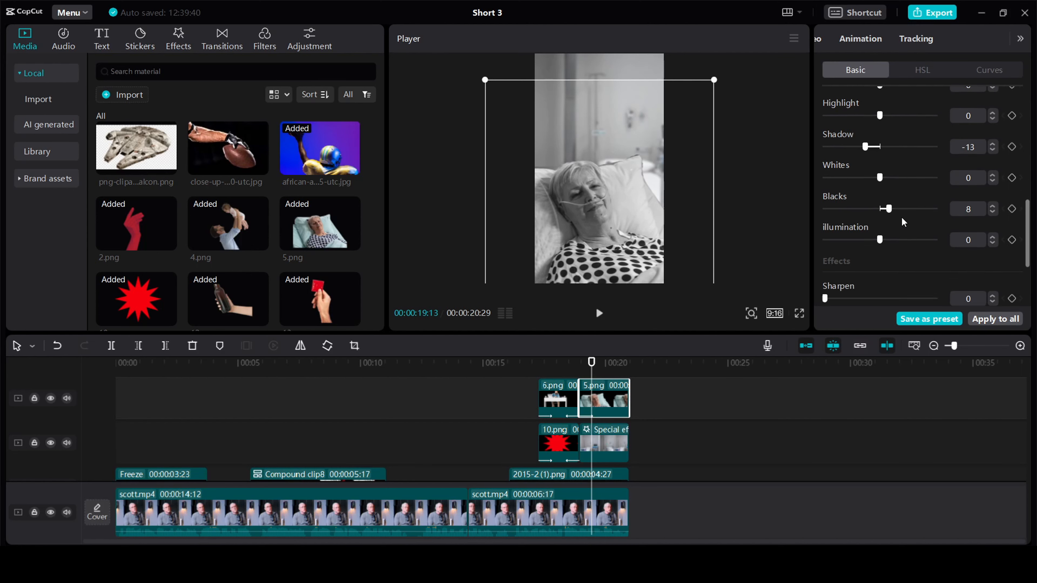
left_click_drag(832, 236, 854, 241)
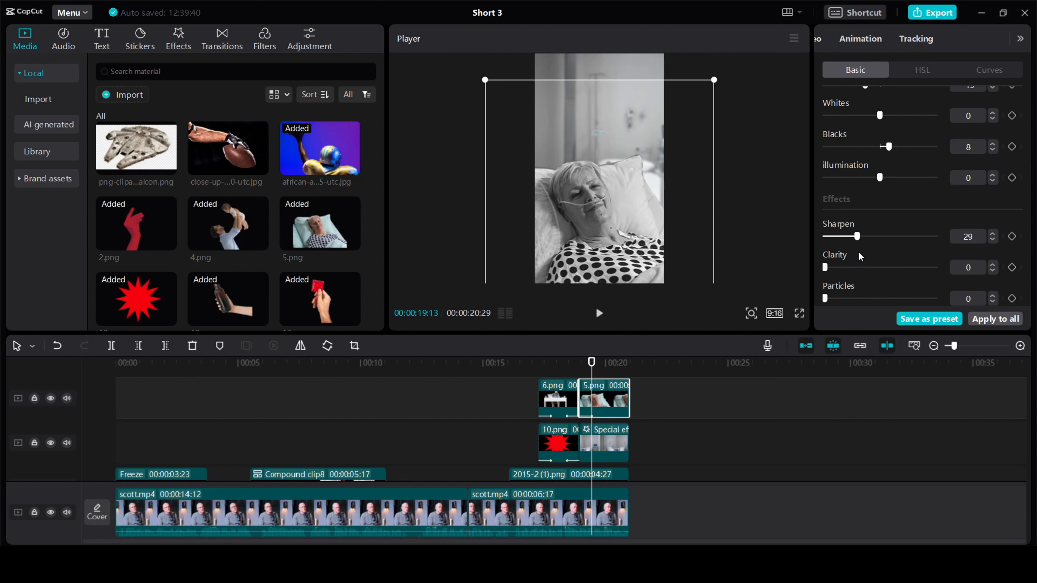
Step: Apply the Slide Left entrance animation to the hospital-room background clip
left_click(599, 447)
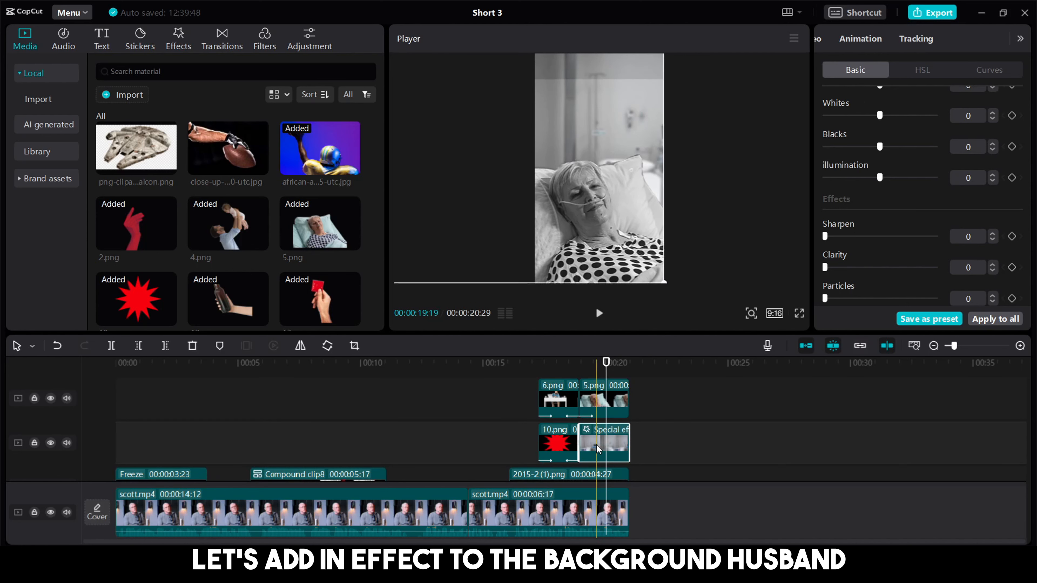
left_click(883, 41)
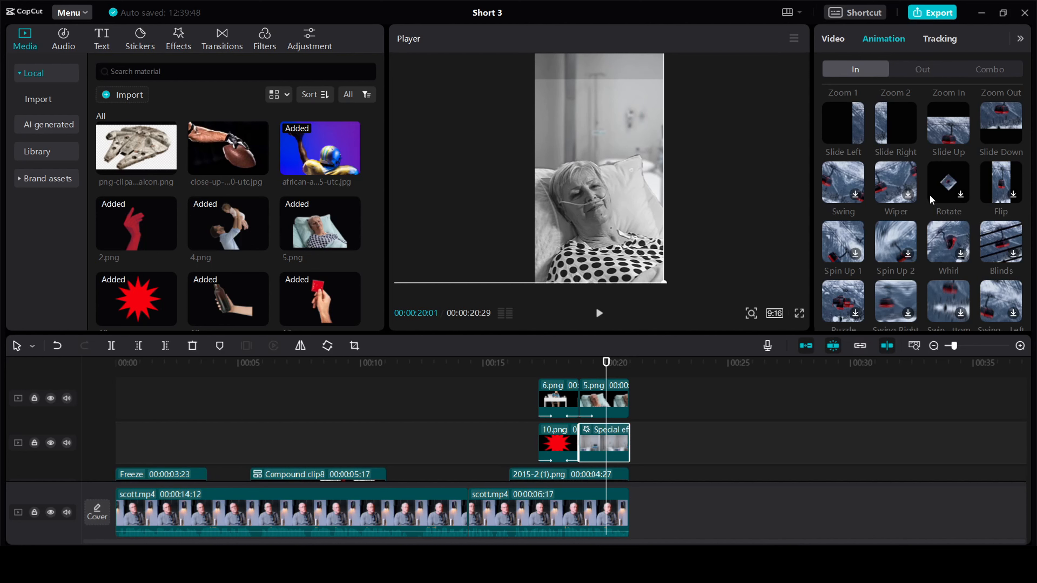
left_click(843, 125)
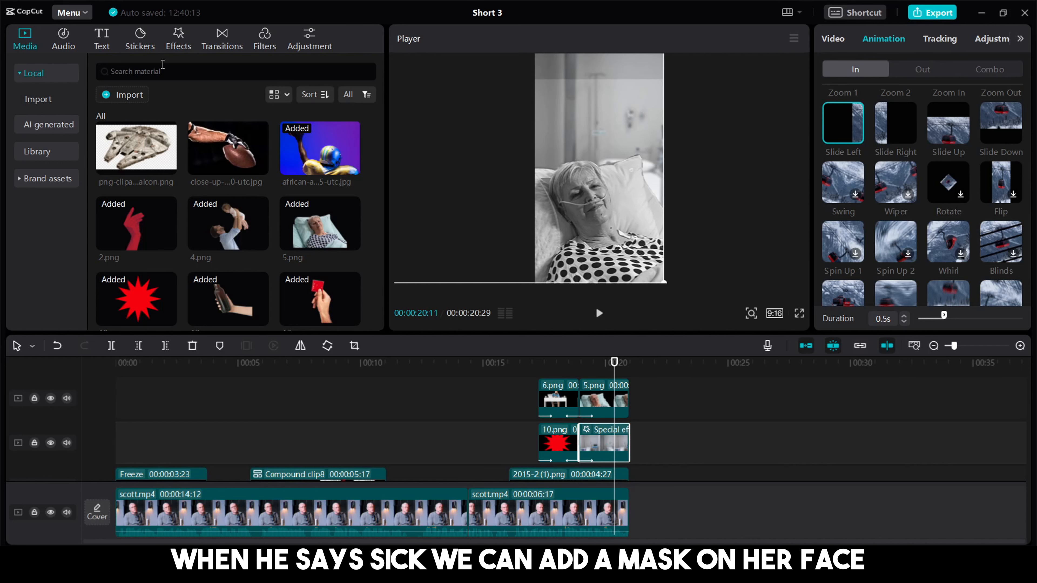
Step: Search the stickers for "stroke" and lay the pink brush stroke over the patient's eyes at 66% scale and -21° rotation
left_click(140, 39)
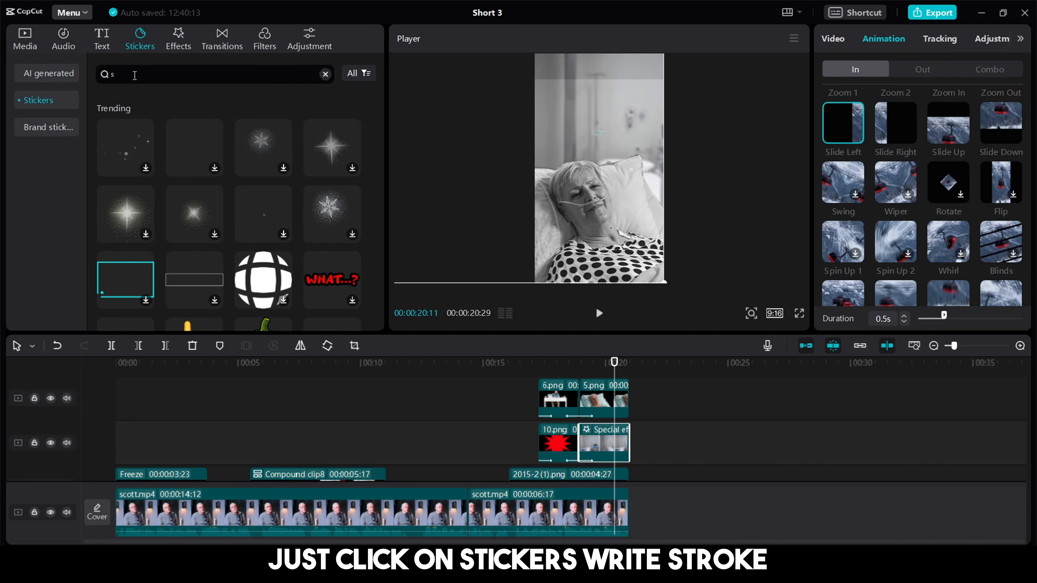
type("ke")
key("Return")
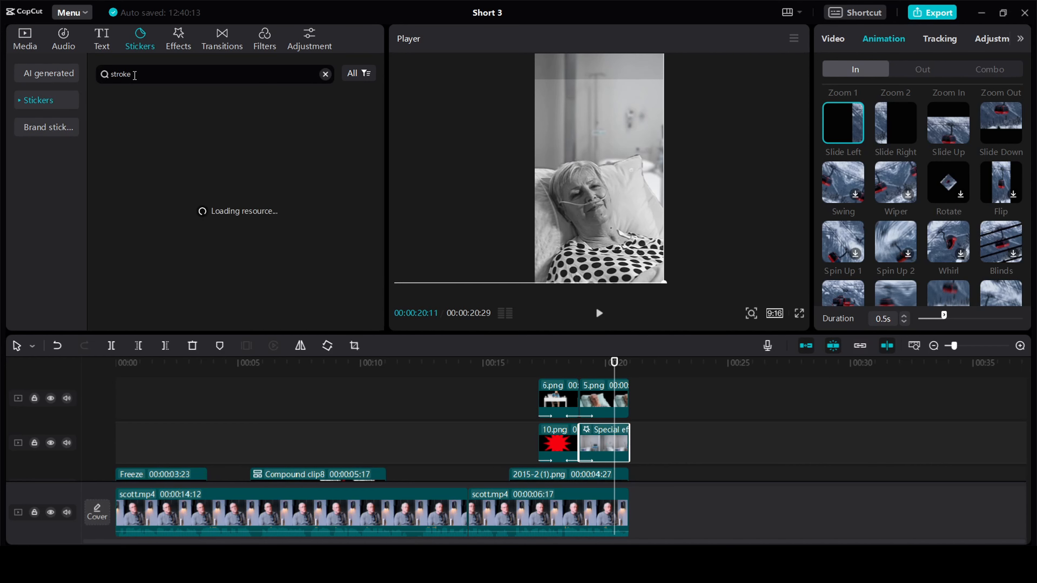
mouse_move(124, 136)
left_mouse_down()
mouse_move(588, 335)
mouse_move(582, 387)
left_mouse_up()
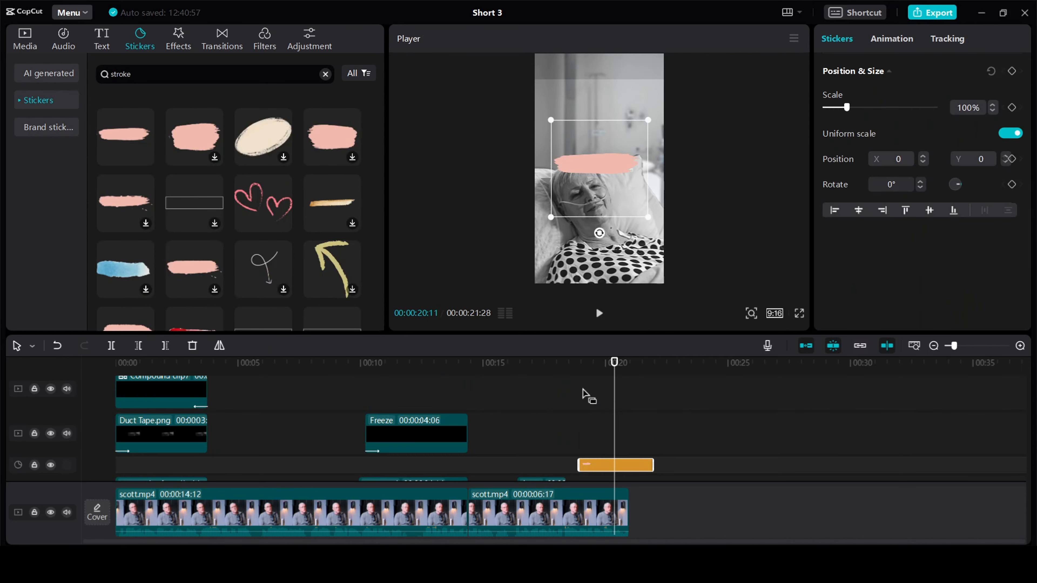
left_click_drag(597, 241, 627, 239)
left_click_drag(632, 102, 623, 122)
left_click_drag(606, 172, 596, 196)
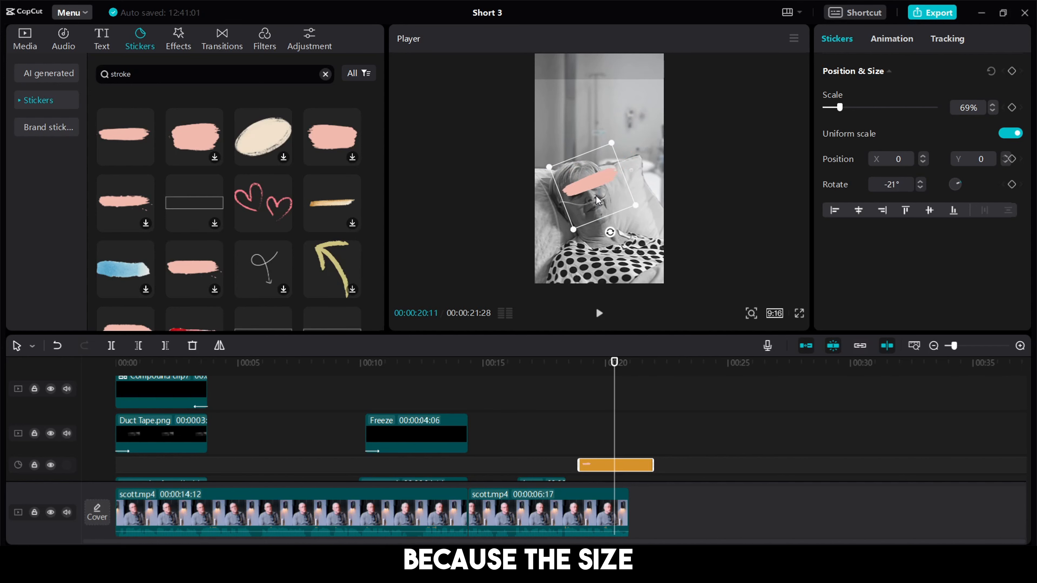
Step: Turn the pink stroke sticker into a compound clip and apply the Fade In entrance animation to it
right_click(599, 464)
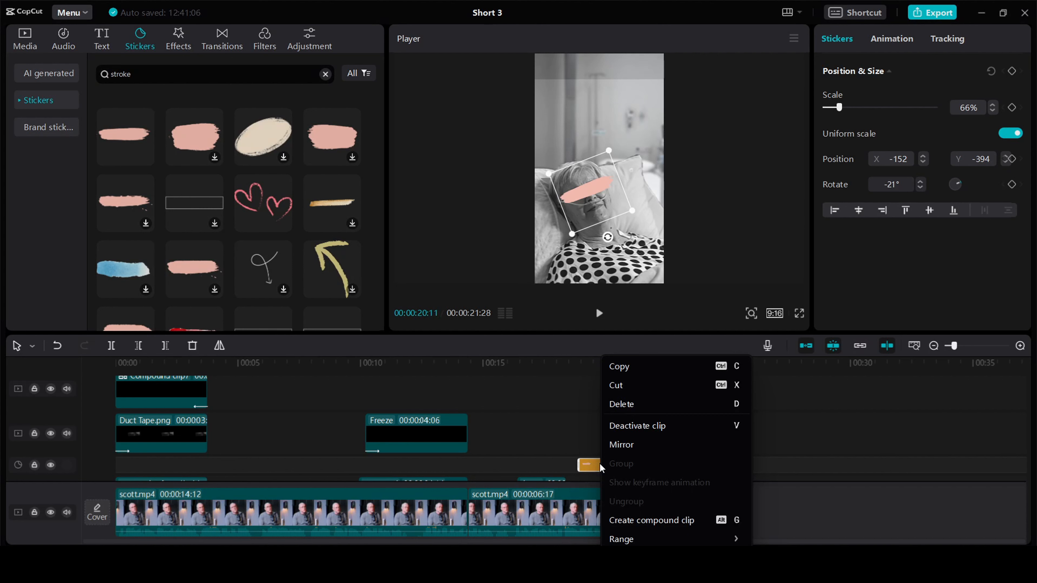
left_click(652, 521)
left_click(927, 38)
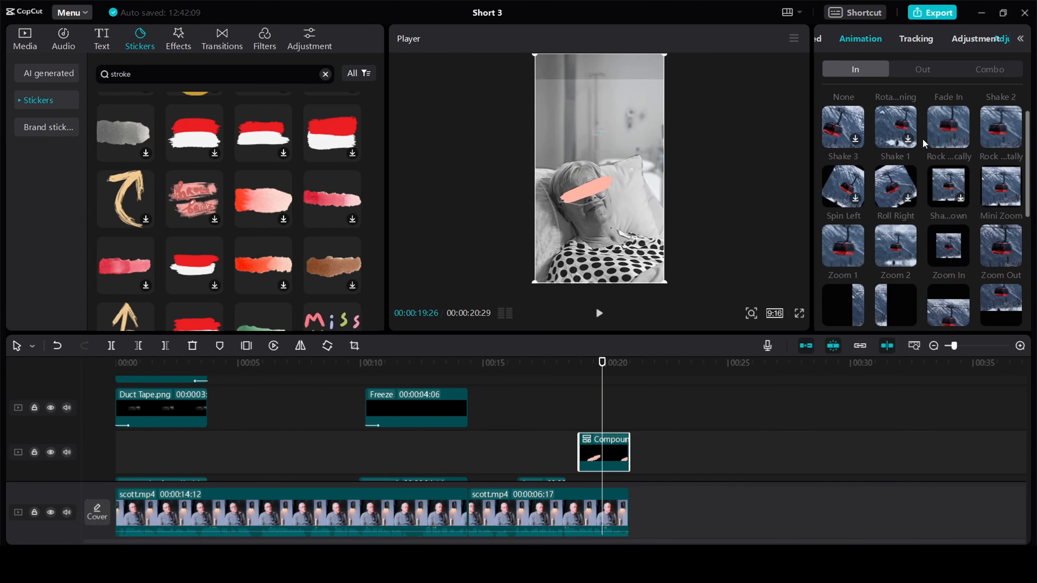
scroll(923, 138, "up", 3)
left_click(950, 111)
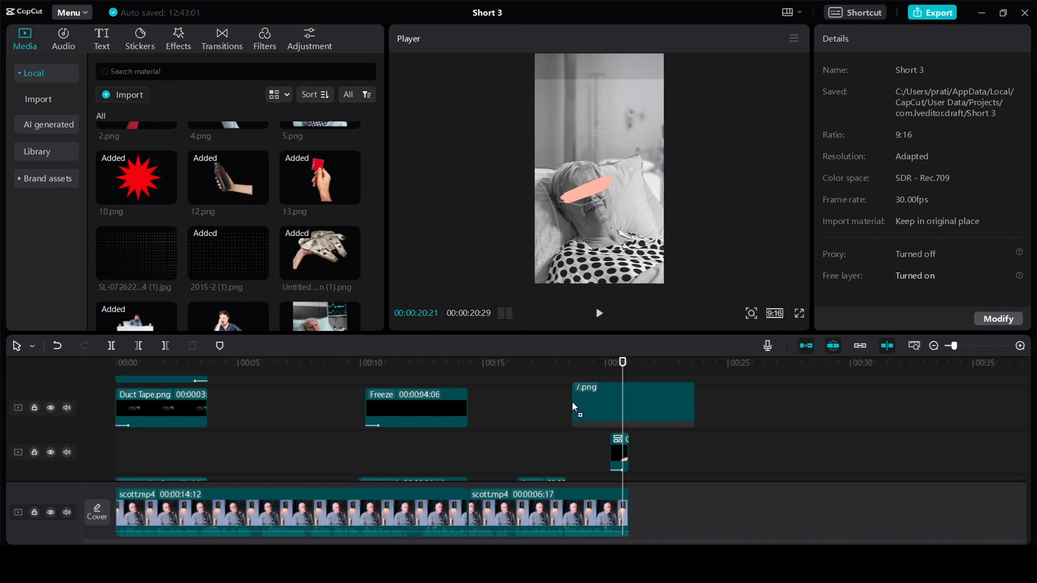
Step: Place 7.png behind the patient at 146% scale, and trim it to span the same time as 5.png
left_click_drag(572, 401, 591, 405)
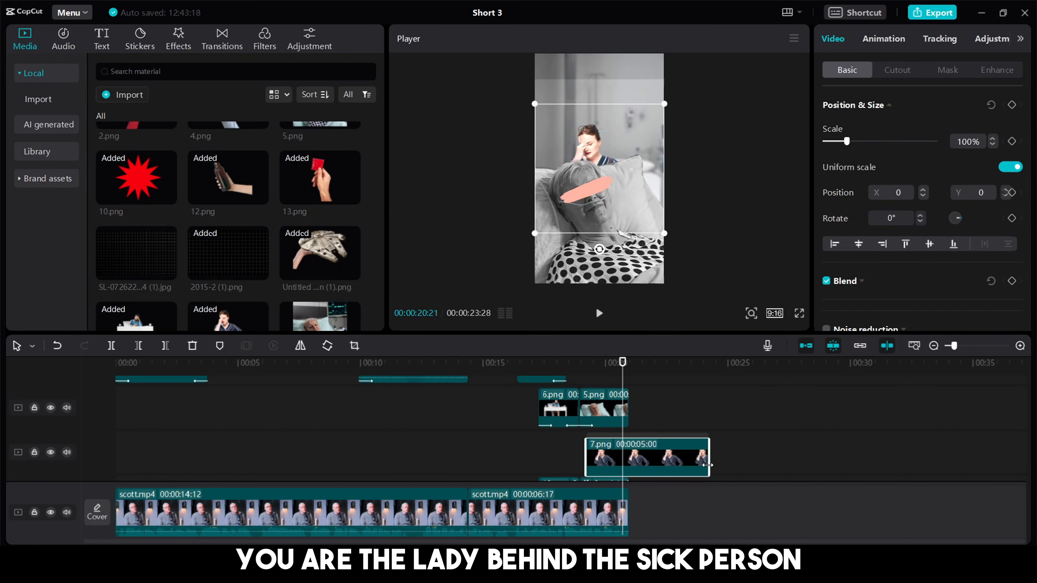
left_click_drag(708, 465, 632, 457)
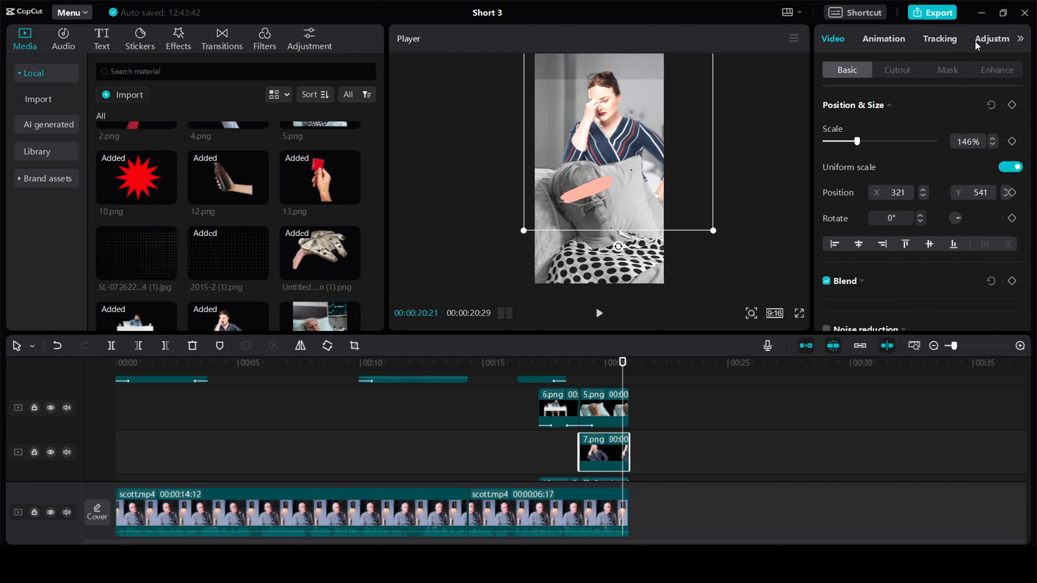
Step: Desaturate 7.png to black and white and apply the Slide Left entrance animation to it
left_click(982, 45)
scroll(926, 238, "down", 3)
scroll(887, 216, "up", 3)
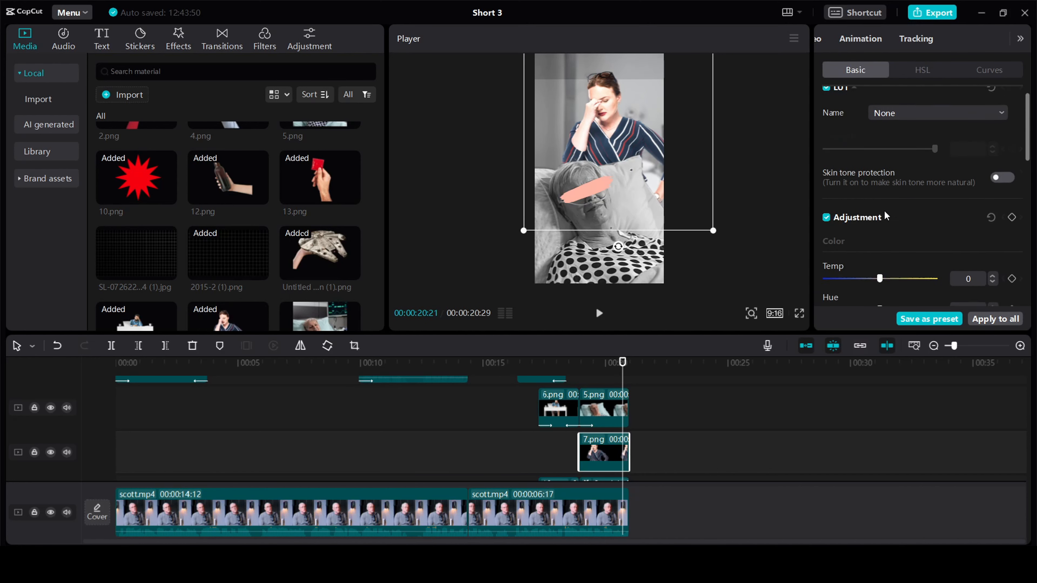
scroll(886, 216, "down", 5)
scroll(882, 139, "up", 1)
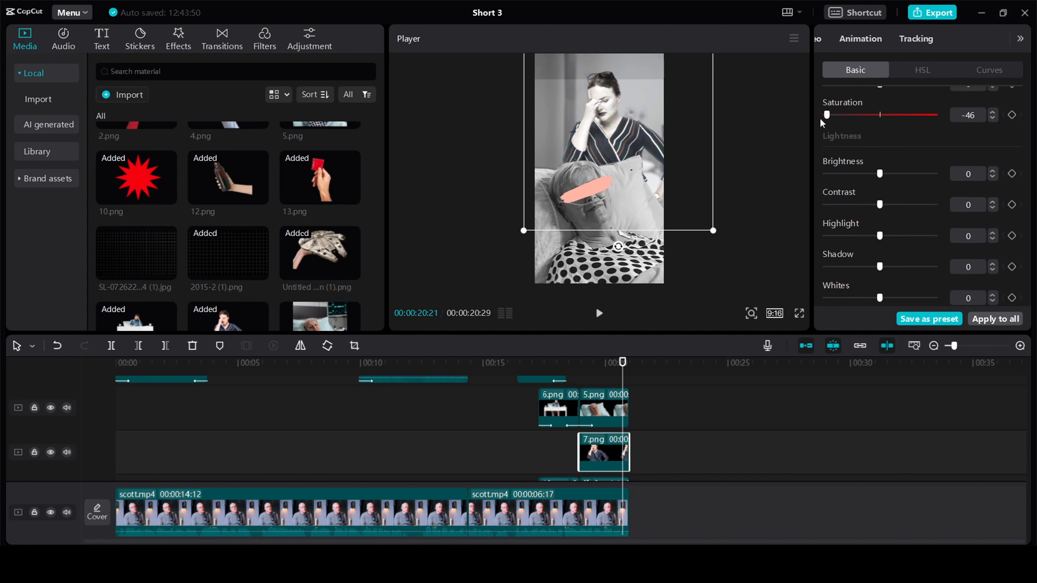
scroll(867, 285, "down", 2)
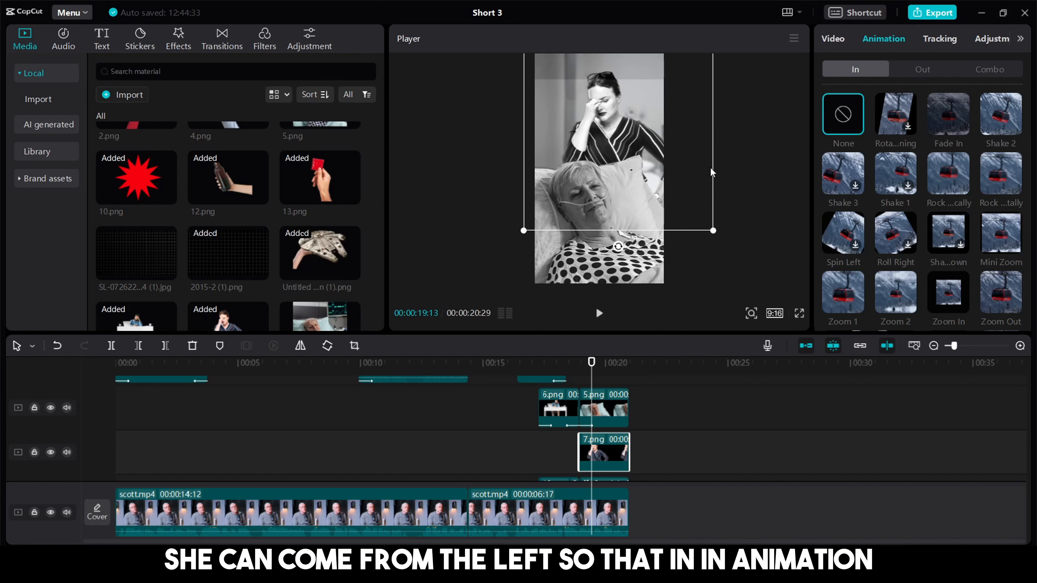
scroll(836, 294, "down", 1)
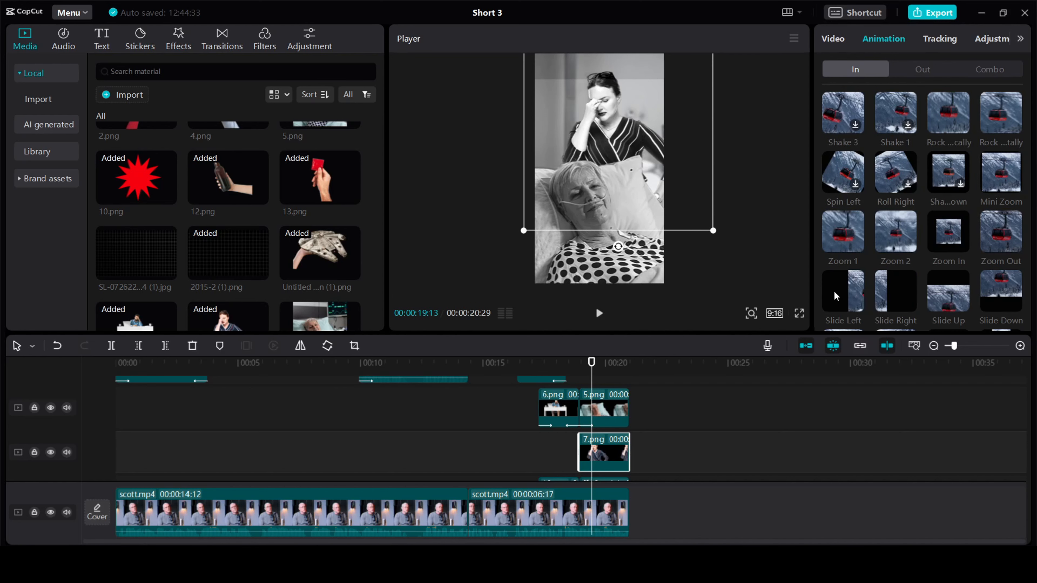
left_click(841, 289)
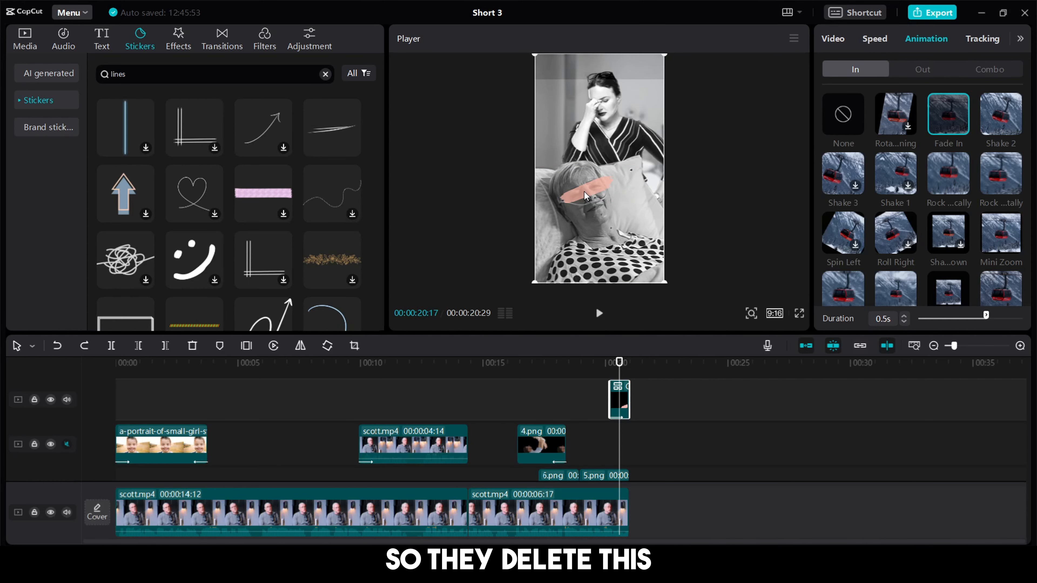
Step: Replace the pink stroke clip with the white scribble sticker, scaled to 67% over the patient's face and ending with the video
left_click_drag(584, 191, 617, 200)
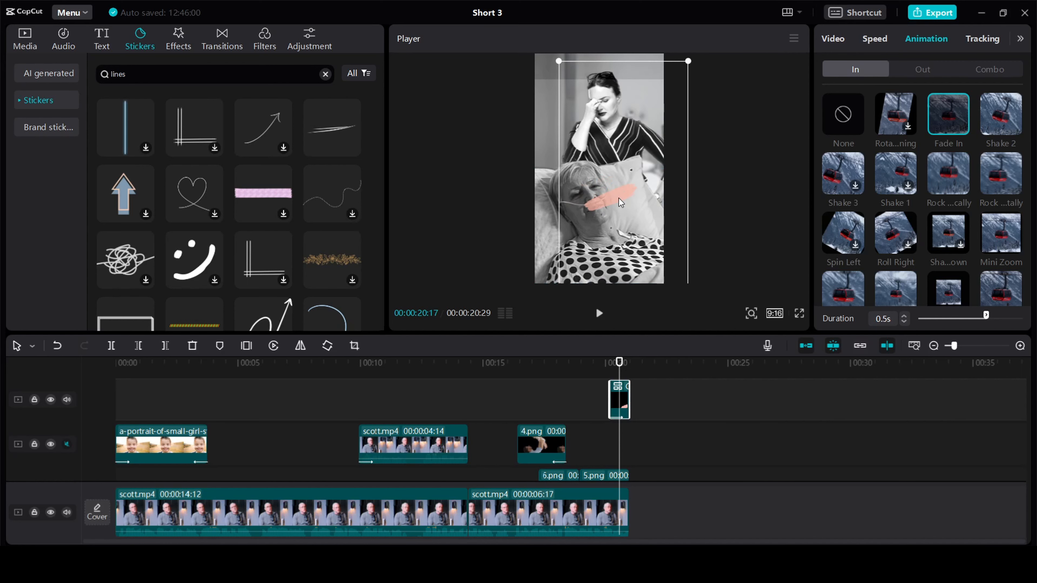
key("Delete")
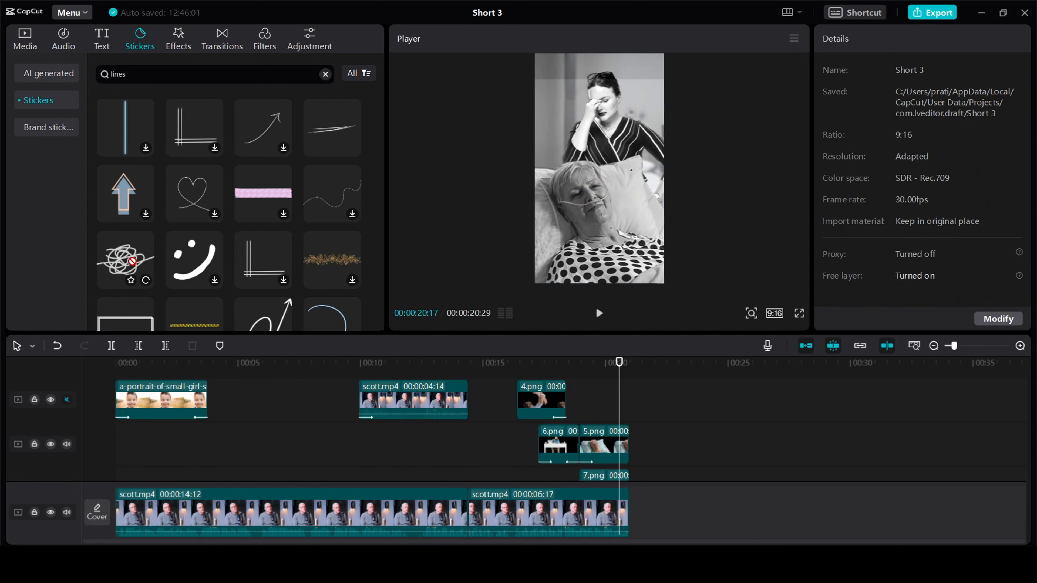
mouse_move(132, 261)
left_mouse_down()
mouse_move(584, 366)
mouse_move(588, 390)
mouse_move(672, 388)
mouse_move(674, 462)
mouse_move(629, 465)
left_mouse_up()
left_click_drag(630, 177, 637, 148)
left_click(635, 160)
mouse_move(624, 160)
left_mouse_down()
mouse_move(615, 179)
mouse_move(622, 170)
left_mouse_up()
scroll(265, 227, "down", 10)
Step: Turn the scribble sticker into a compound clip with temperature 42 and the Fade In entrance animation
right_click(615, 466)
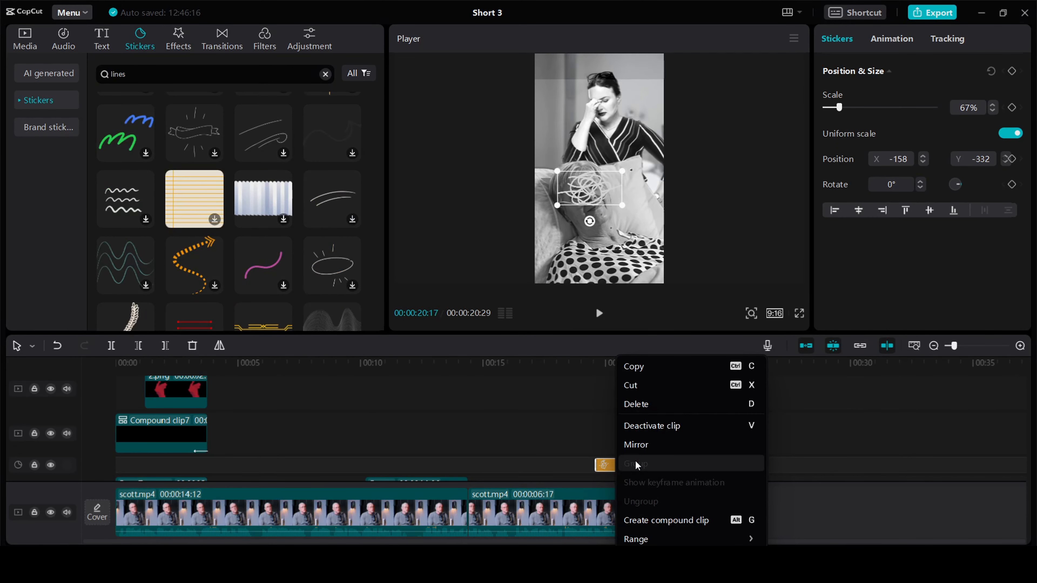
left_click(646, 520)
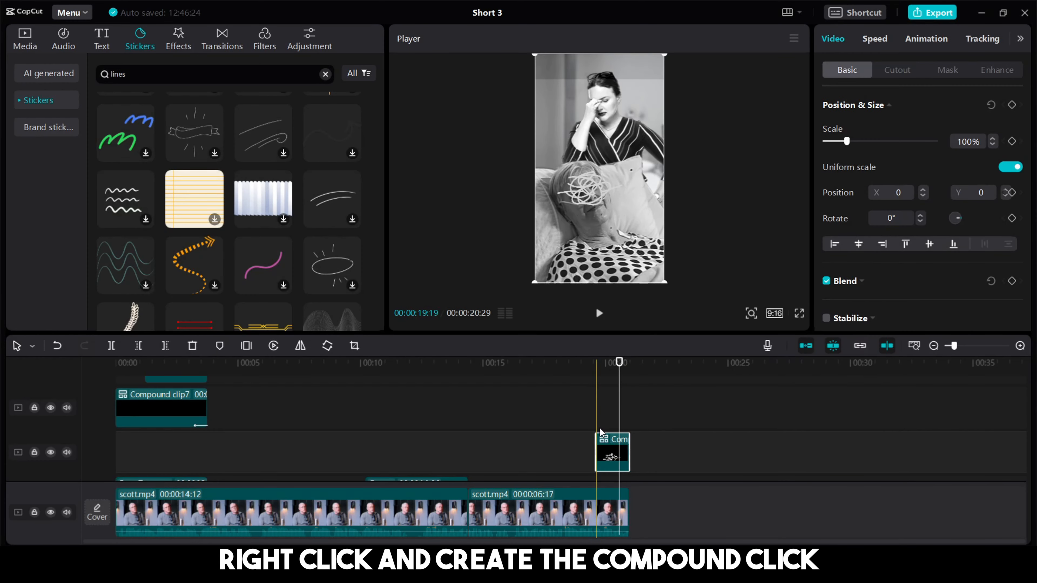
left_click(927, 39)
left_click(983, 41)
scroll(915, 134, "down", 2)
left_click_drag(880, 205, 926, 205)
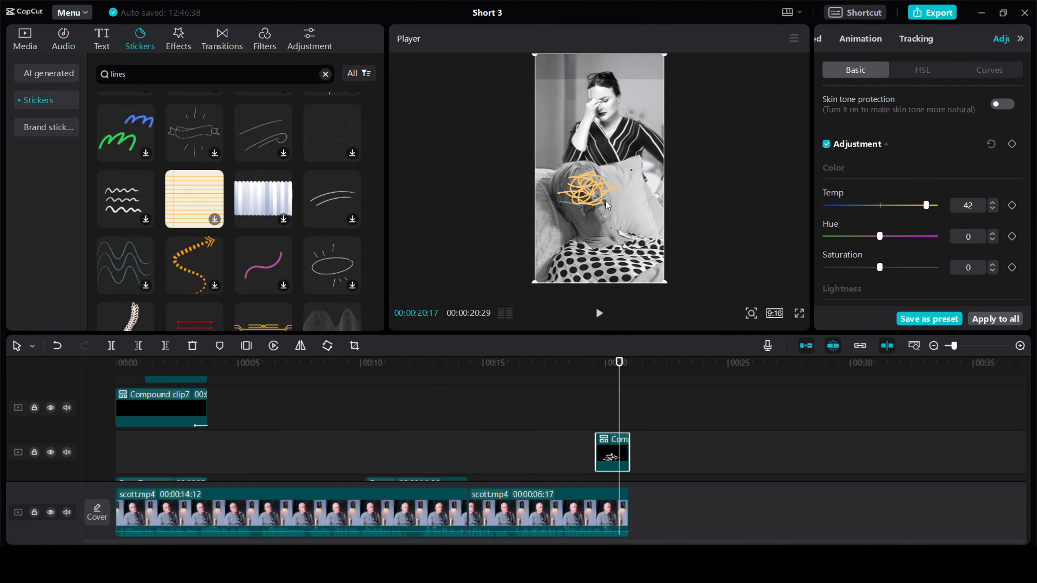
left_click(850, 40)
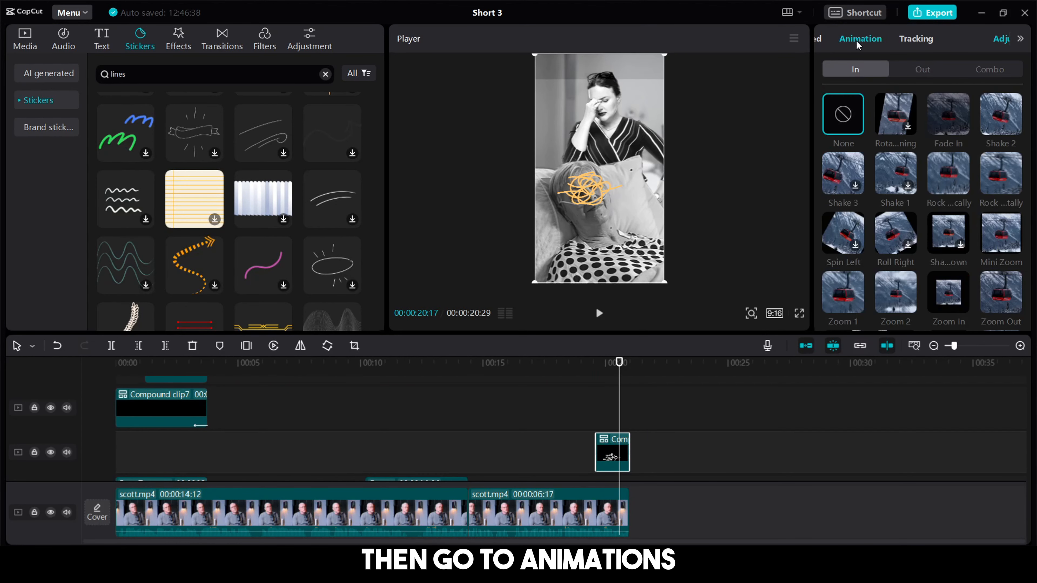
left_click(952, 124)
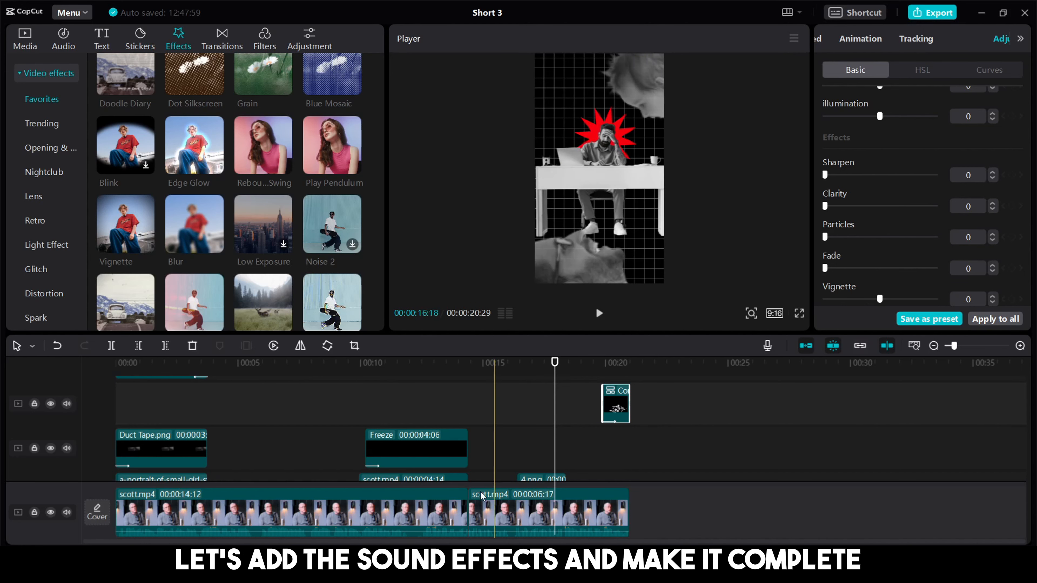
Step: Add Mountain Audio - Typewriter.mp3 under the main video at the start and trim it to its first few keystrokes
scroll(458, 517, "down", 3)
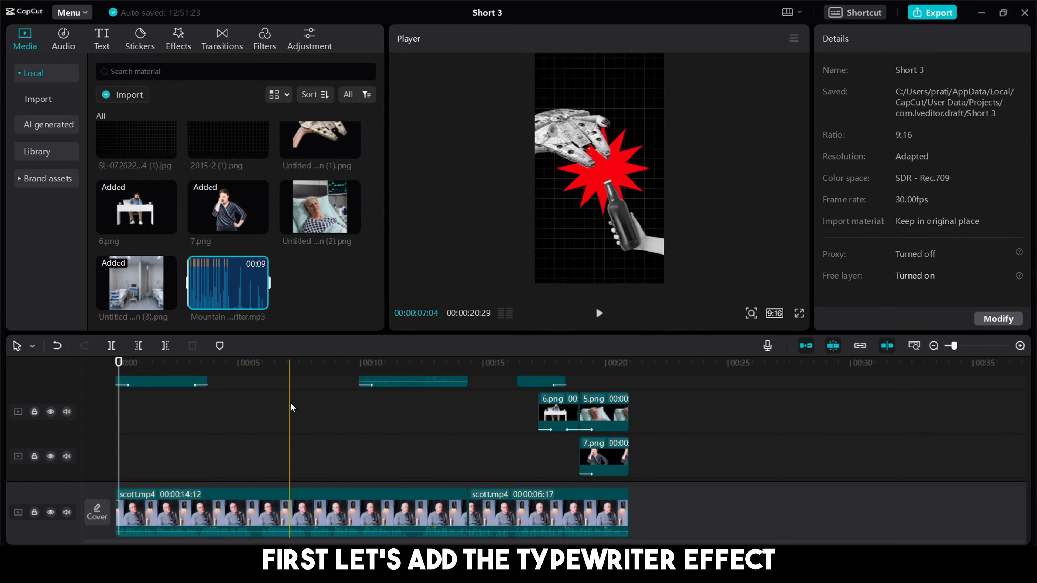
scroll(290, 402, "down", 3)
mouse_move(220, 300)
left_click_drag(220, 300, 115, 518)
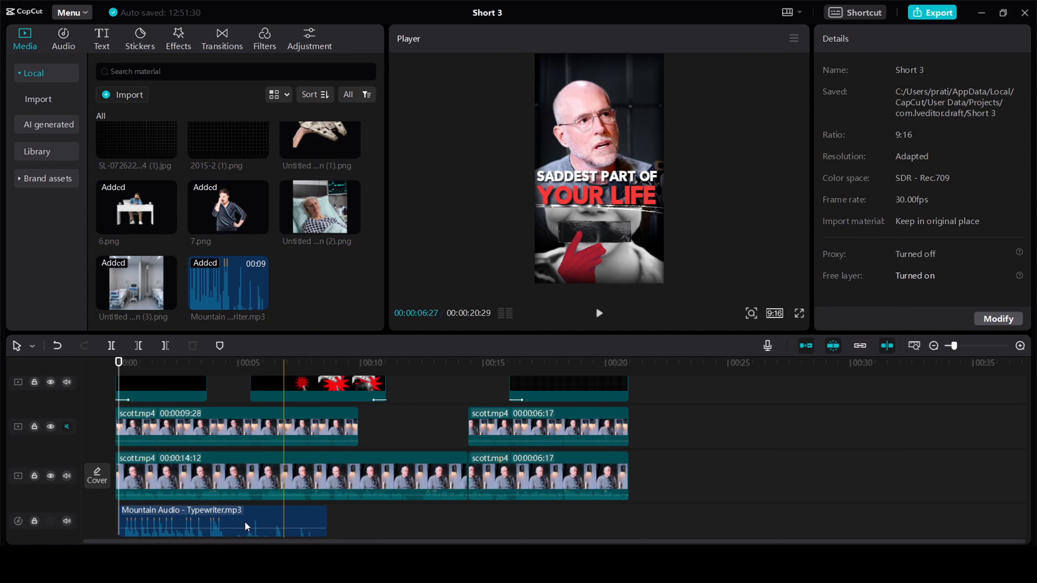
left_click(326, 520)
left_click_drag(329, 519, 145, 521)
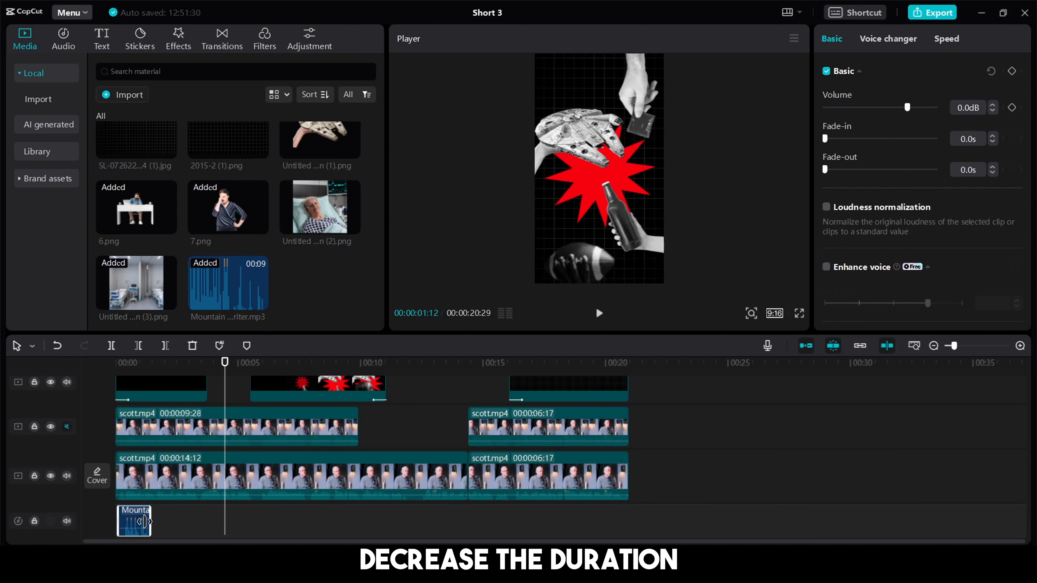
Step: Shorten the typewriter sound a little further to fit the opening caption and lower its volume to -11.6 dB
scroll(196, 507, "up", 3)
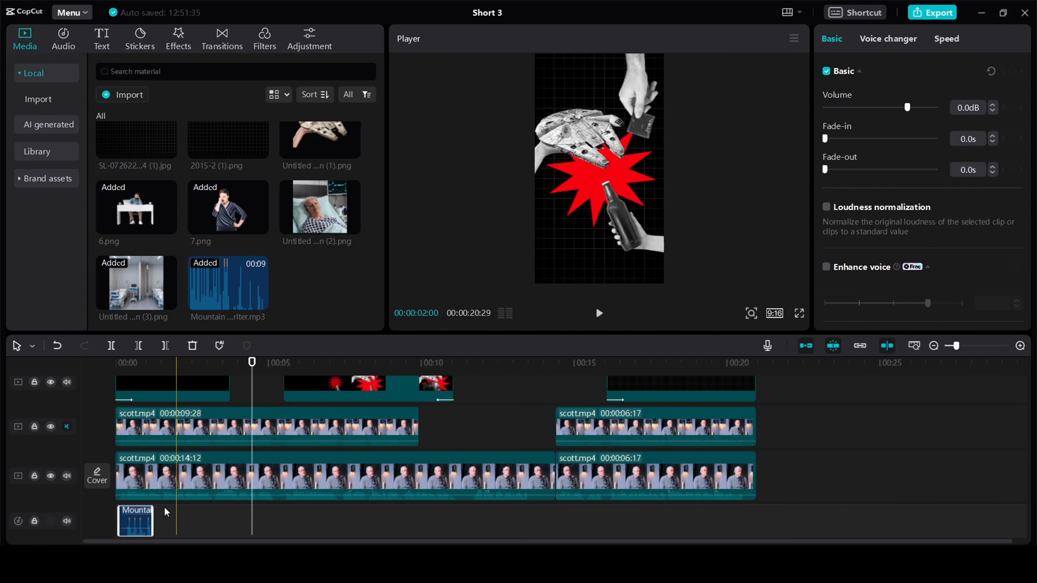
scroll(206, 506, "up", 1)
scroll(237, 493, "left", 3)
scroll(235, 496, "down", 2)
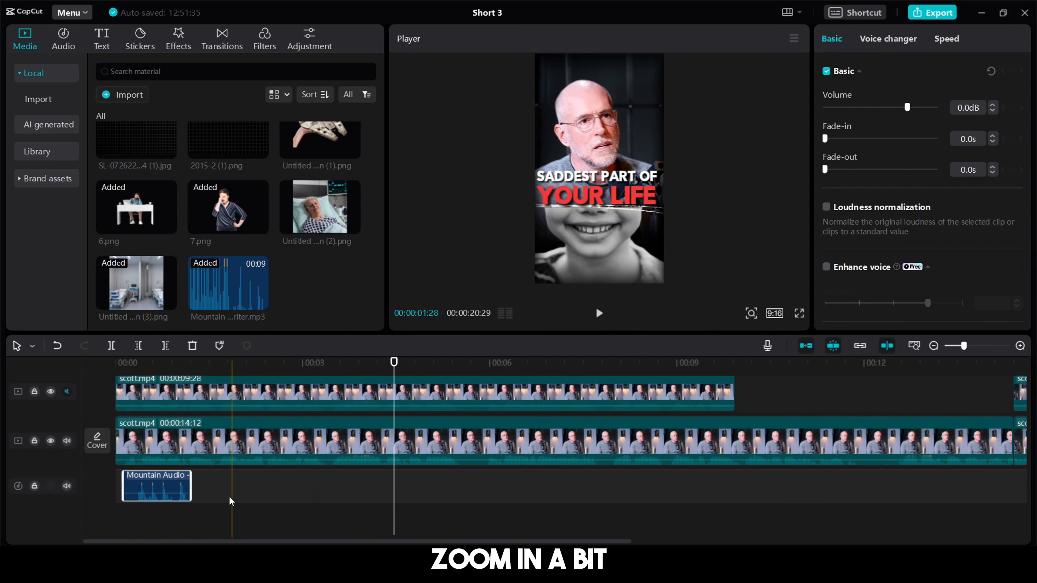
left_click_drag(123, 485, 147, 485)
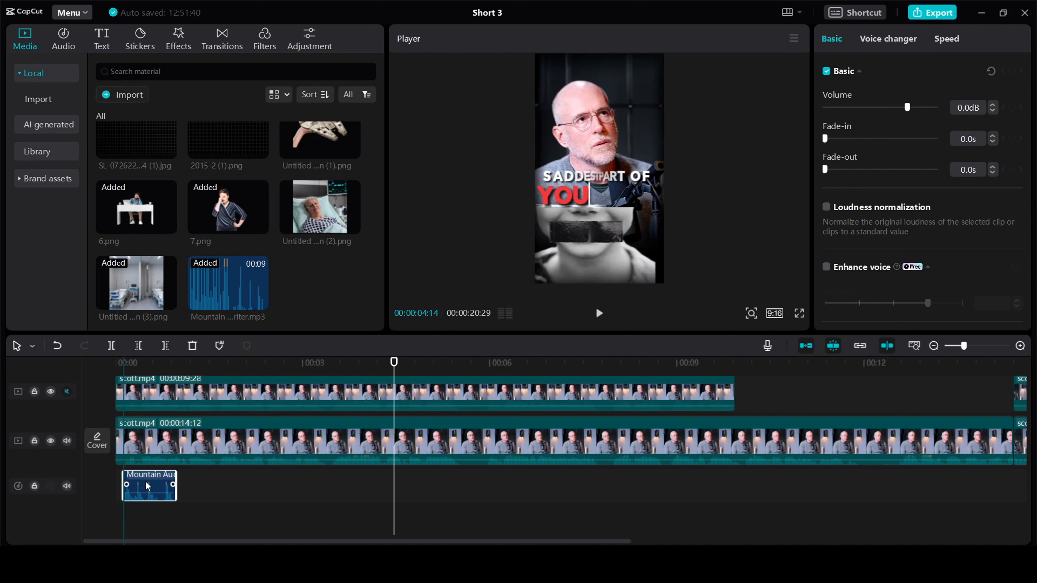
left_click(126, 439)
left_click(116, 363)
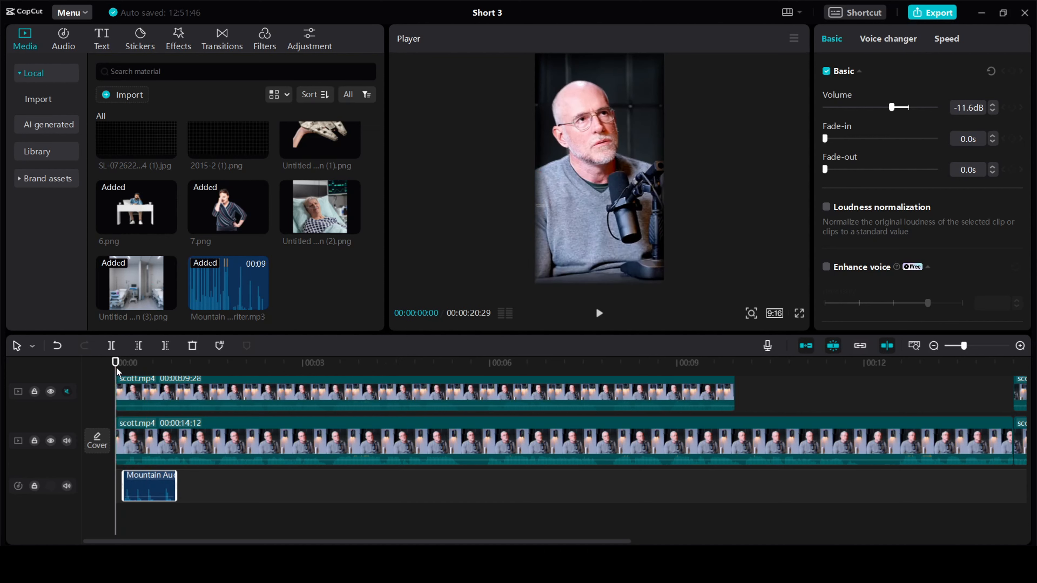
key("space")
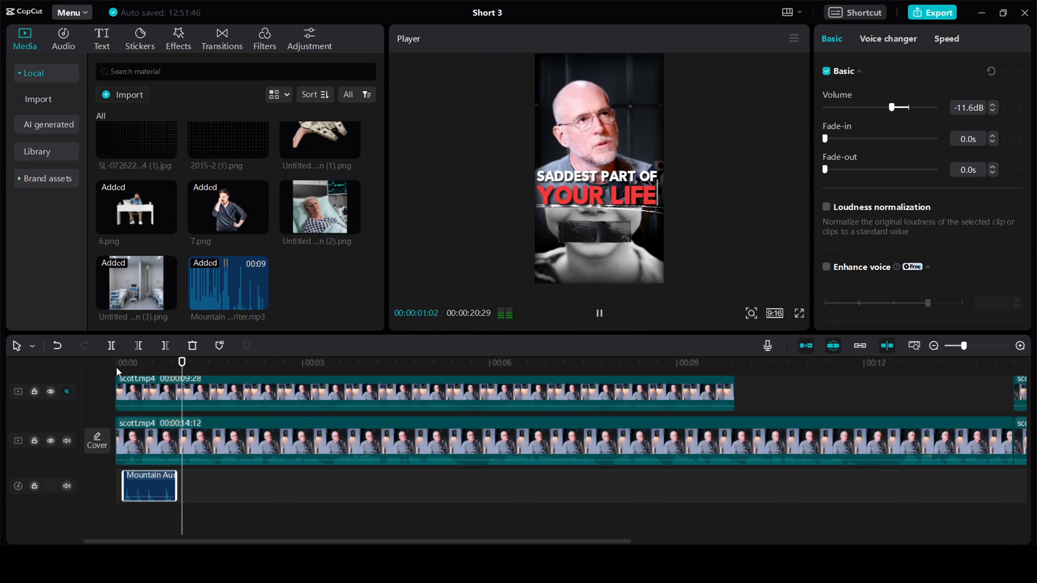
key("space")
Step: Add the Deep woosh sound effect under the moment the tape is pulled down and lower its volume to -9.3 dB
left_click(246, 364)
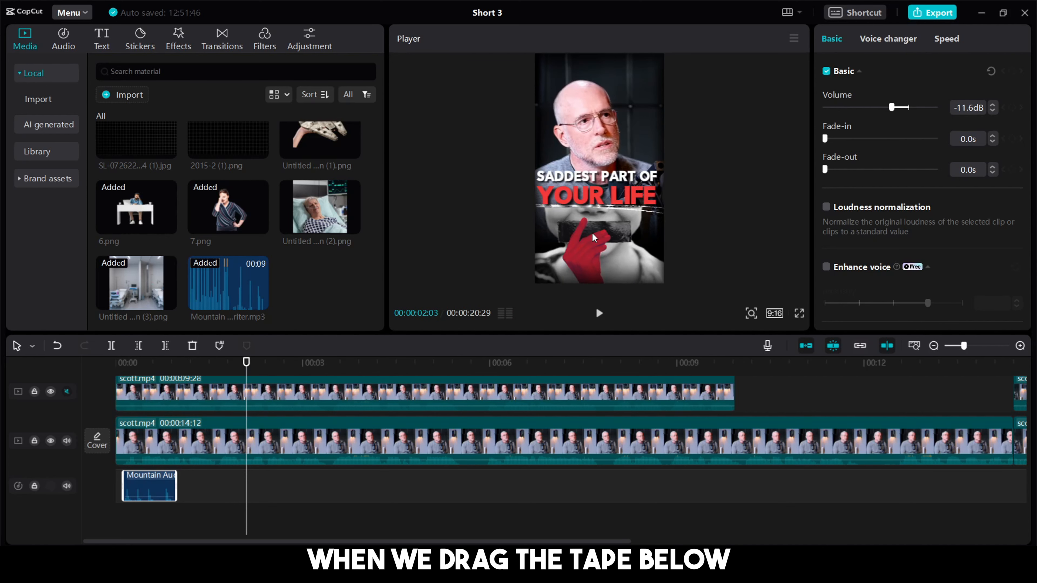
left_click(63, 39)
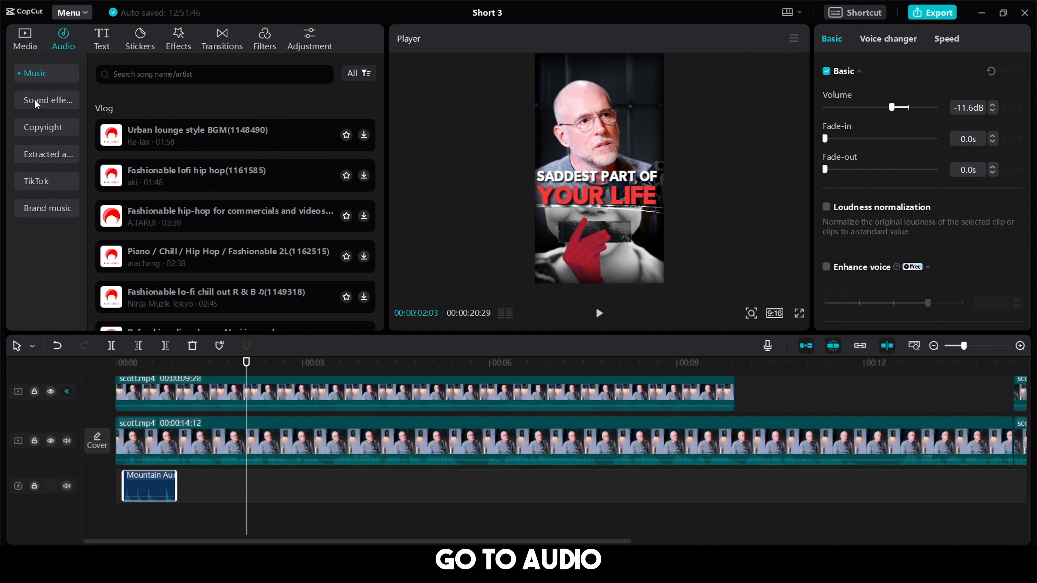
left_click(45, 101)
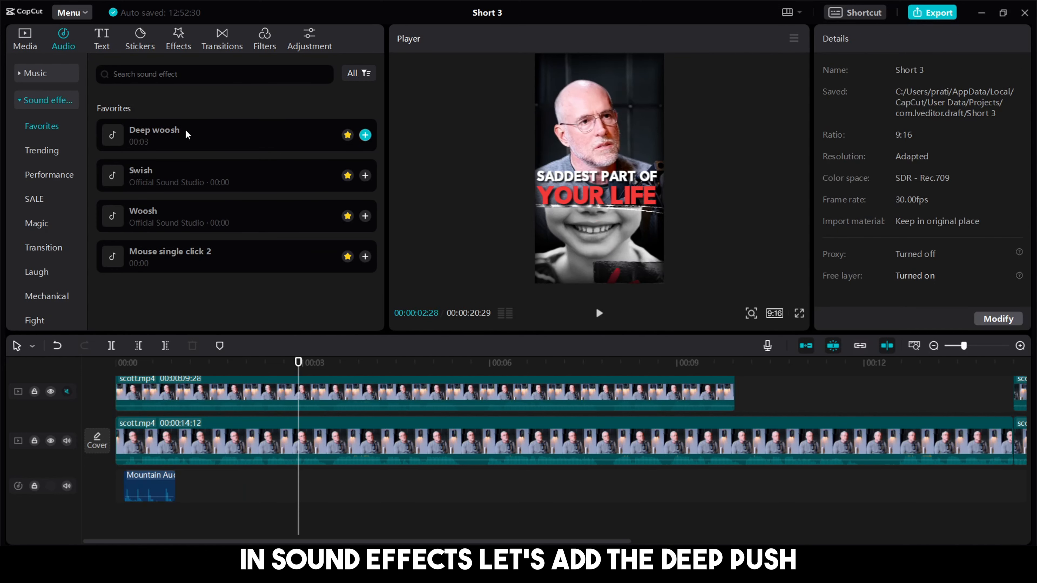
left_click_drag(184, 129, 213, 485)
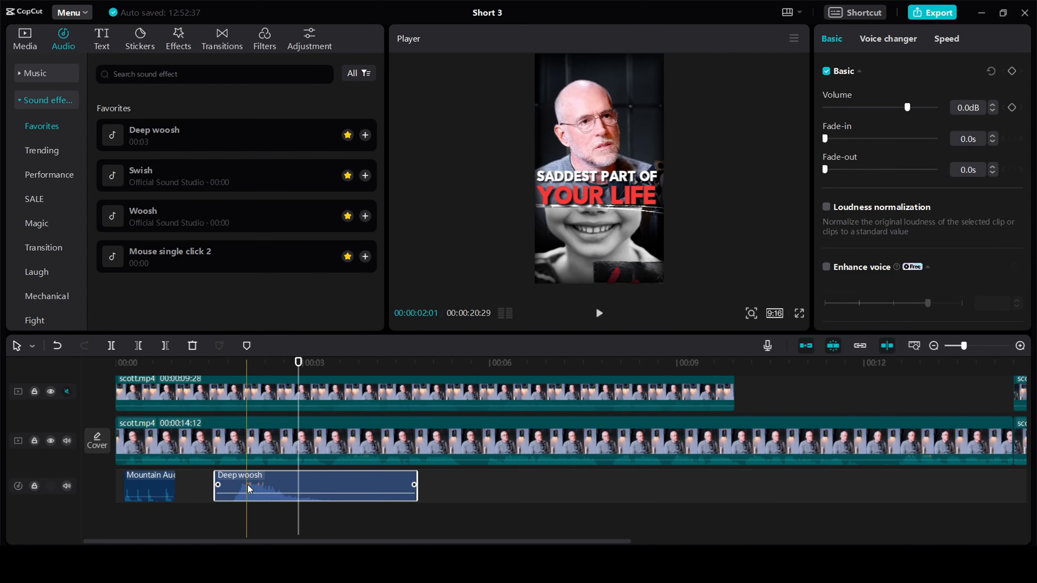
left_click_drag(276, 497, 276, 500)
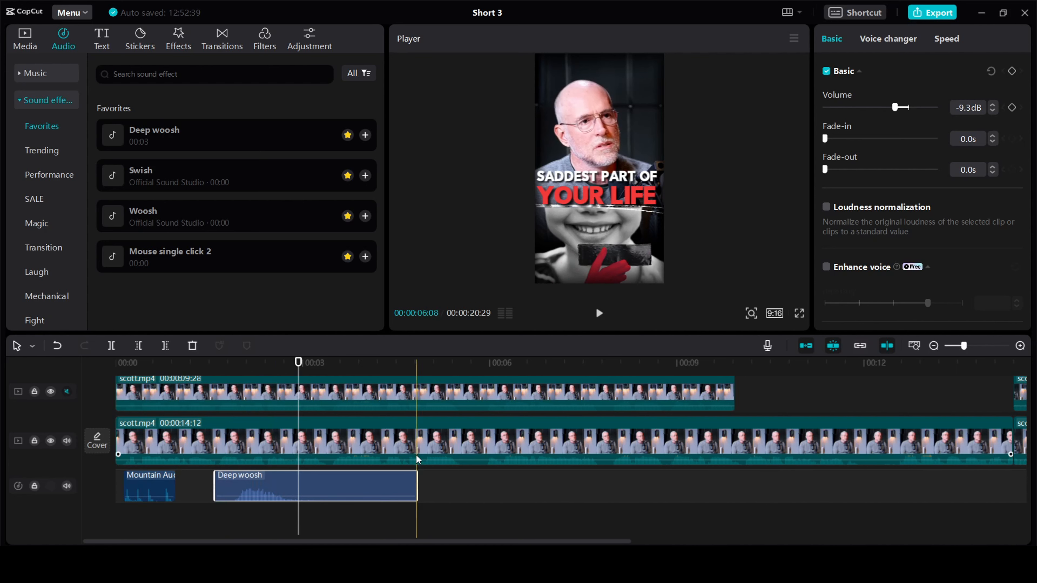
Step: Speed the Deep woosh clip up to 1.5x and shift it slightly later to match the tape movement
left_click(940, 42)
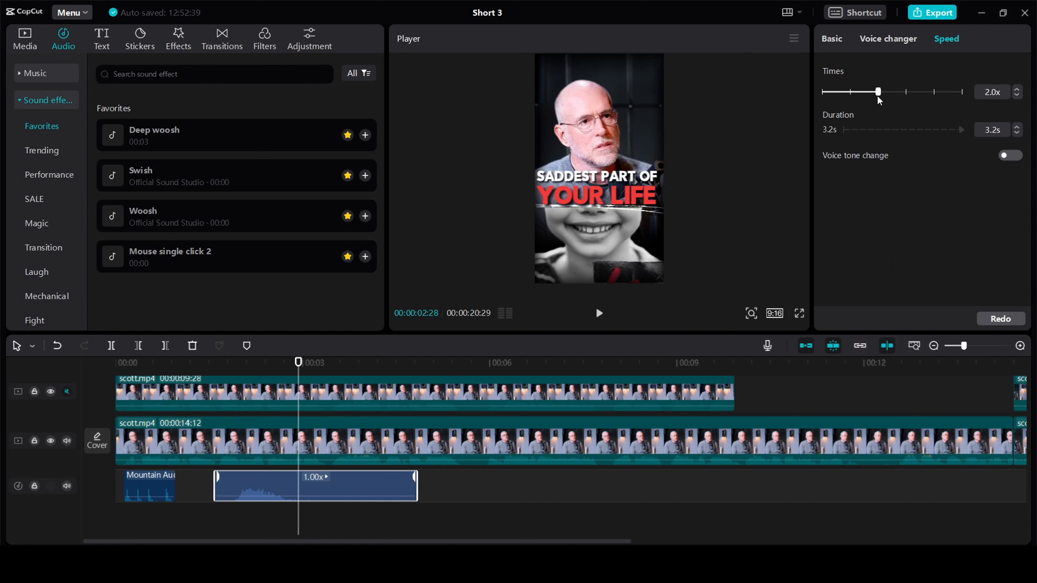
left_click(222, 507)
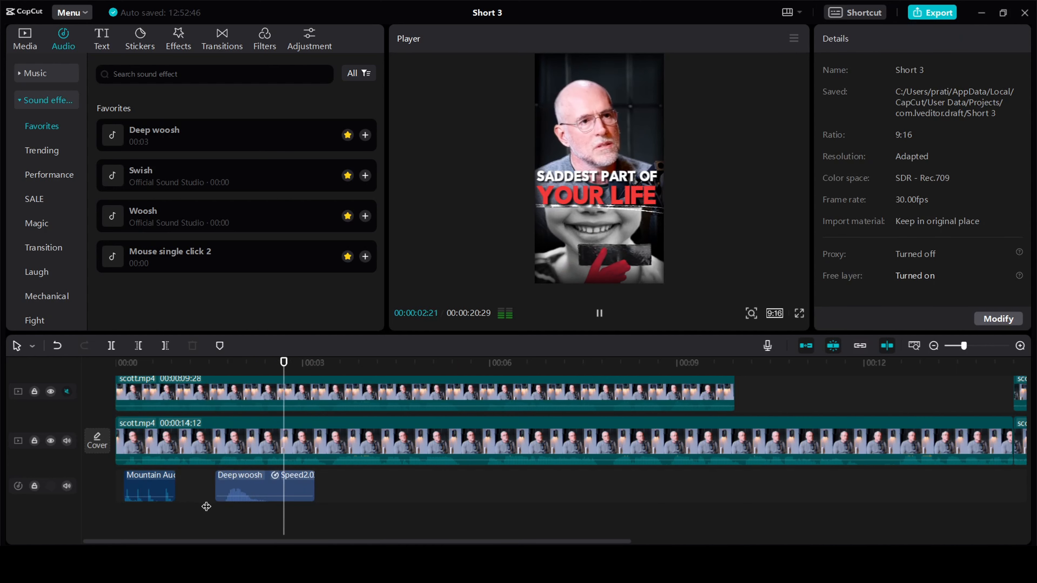
left_click_drag(878, 93, 863, 92)
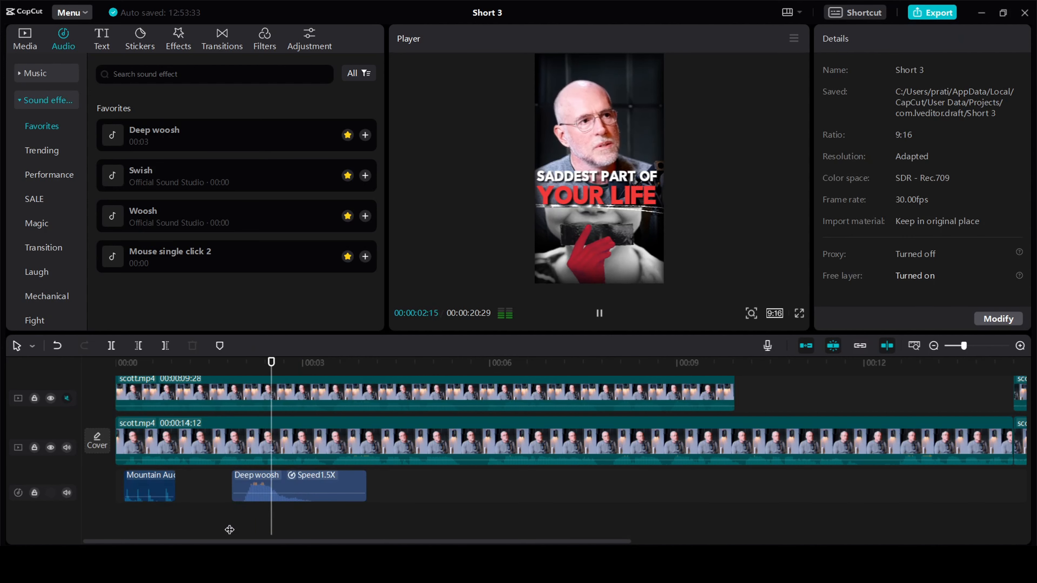
key("space")
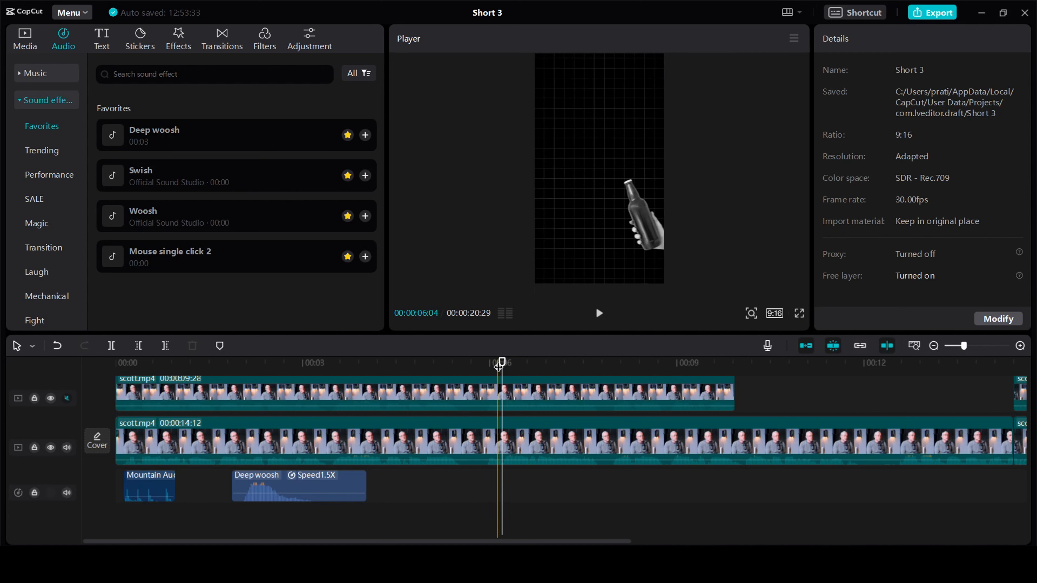
Step: Add the Swish sound effect at about 6 seconds, where the bottle hand slides in, and lower its volume
mouse_move(501, 370)
left_mouse_down()
mouse_move(517, 373)
mouse_move(505, 372)
left_mouse_up()
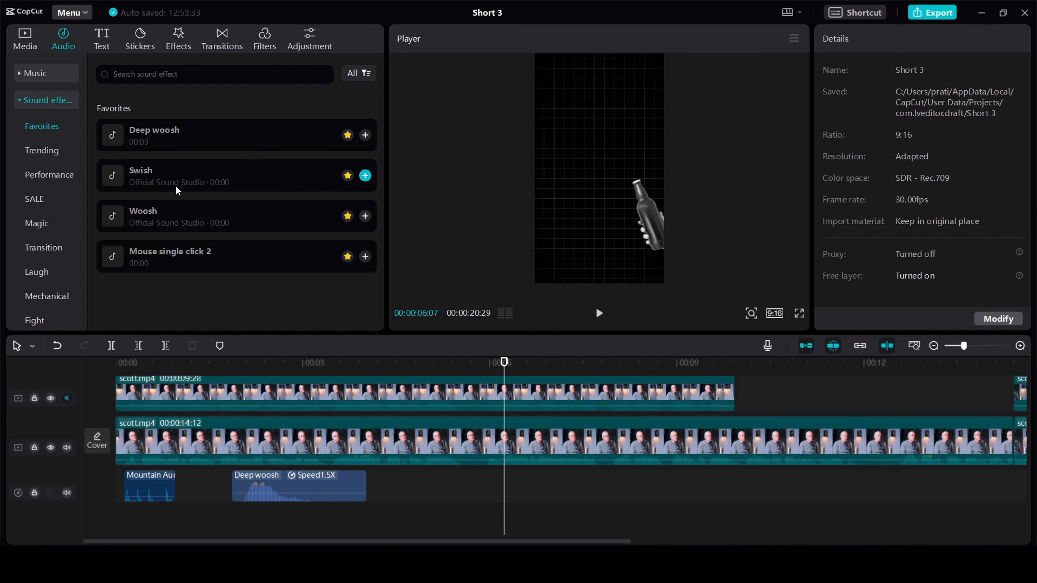
left_click_drag(175, 184, 500, 483)
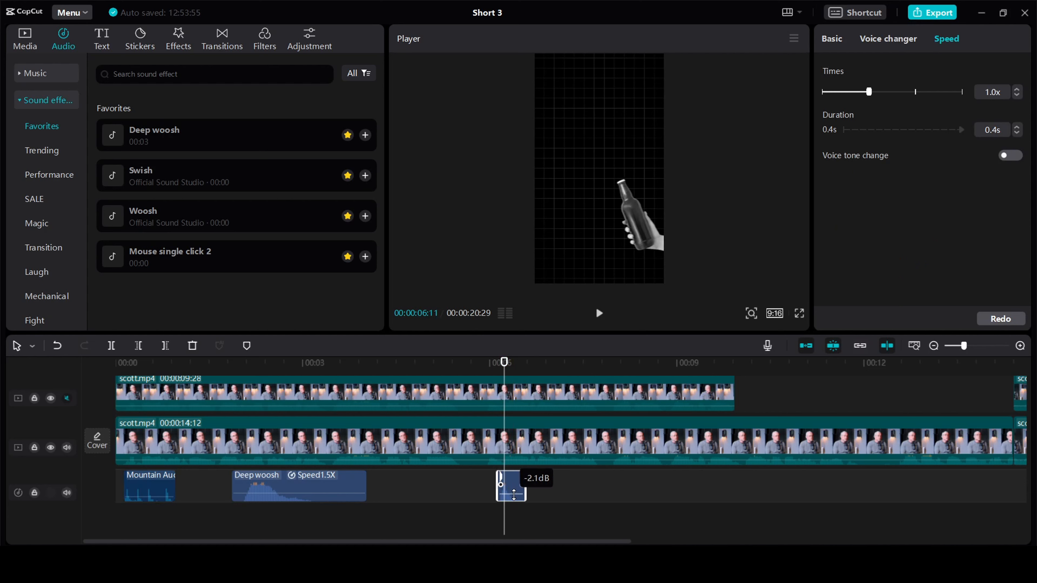
left_click(482, 502)
key("space")
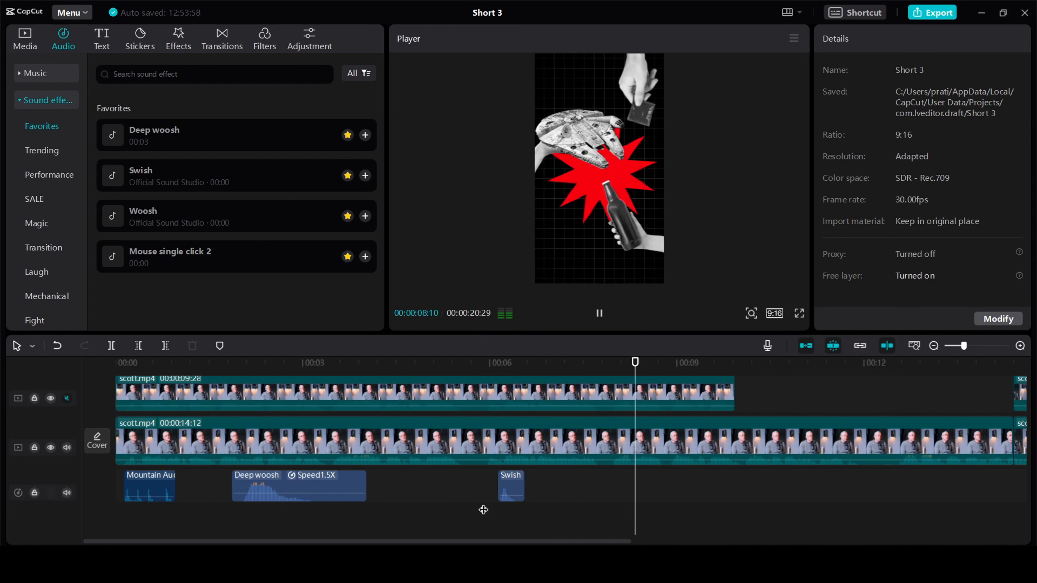
key("space")
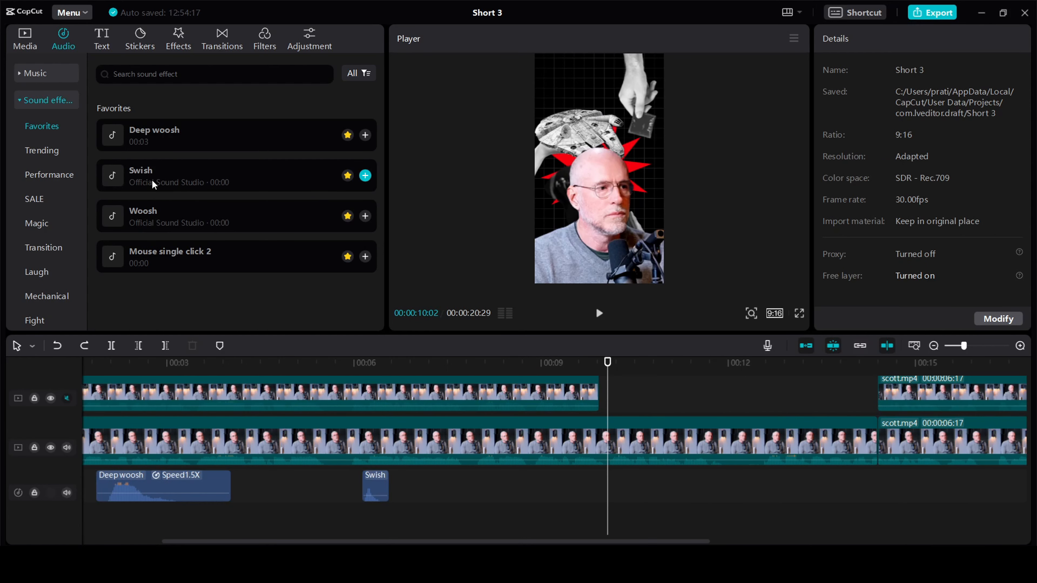
Step: Add a second Swish at about 10 seconds, where the collage gives way to the speaker, and set its volume to -12.3 dB
left_click_drag(151, 179, 609, 484)
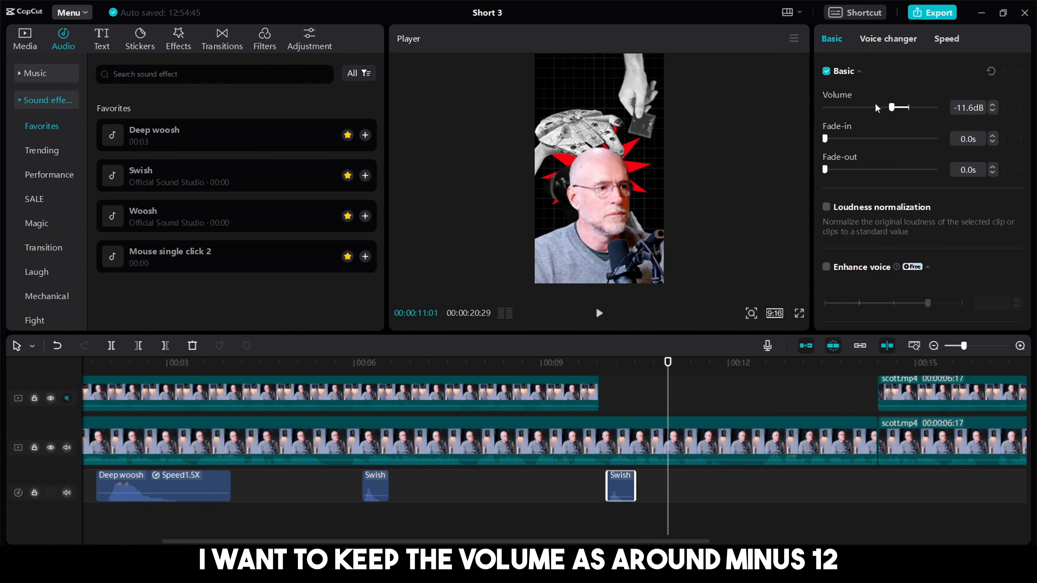
left_click_drag(894, 108, 890, 109)
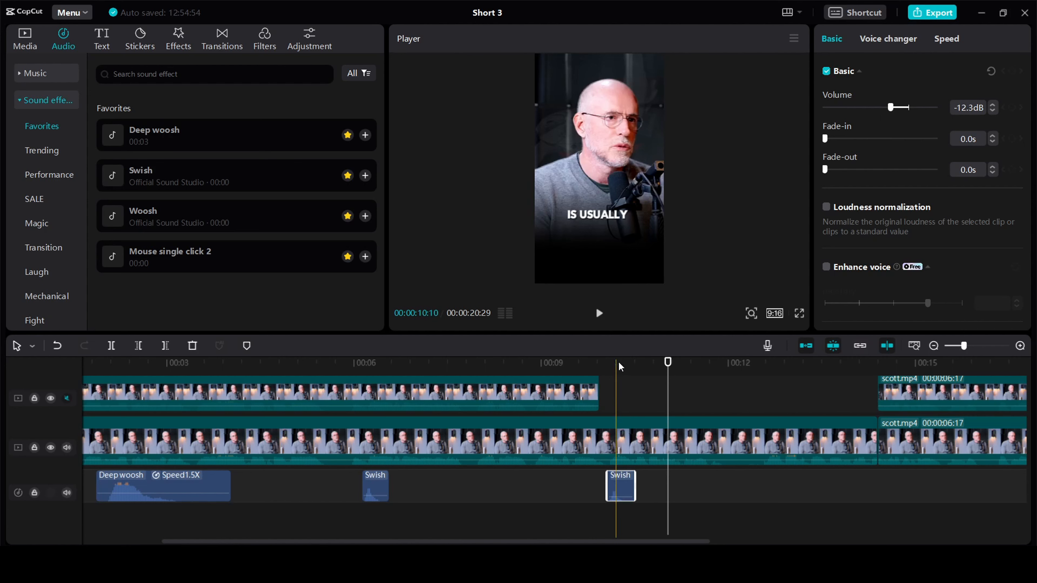
left_click(584, 367)
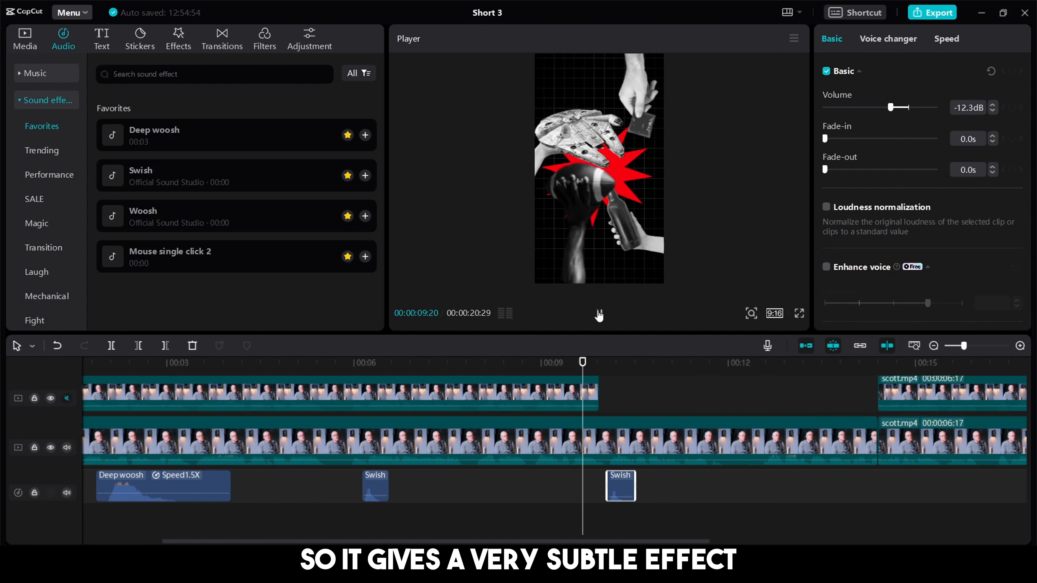
left_click(599, 314)
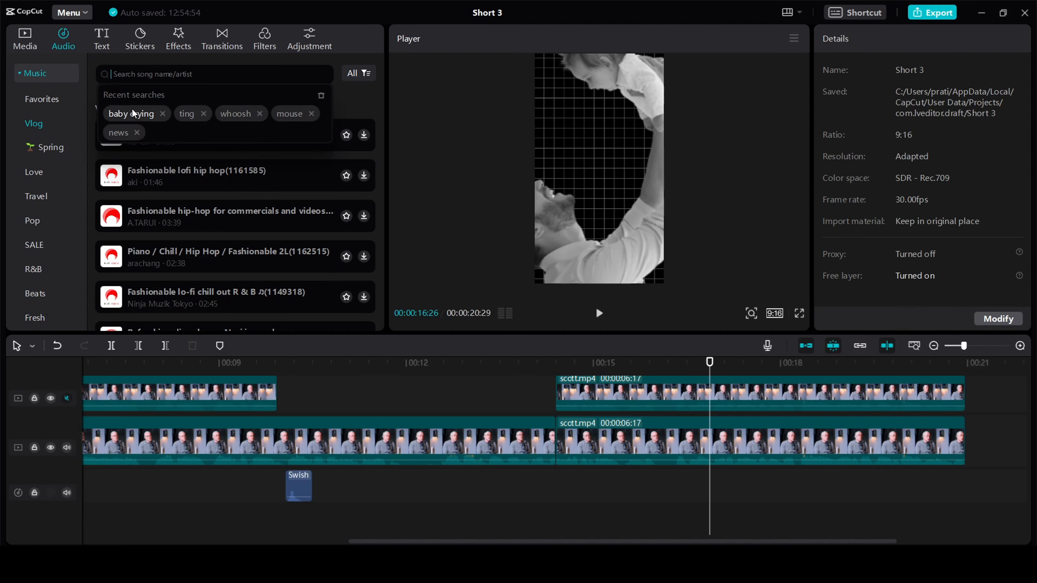
Step: Search the music library for baby crying and add baby crying 07(1319487) where the father-and-baby image appears, at 00:00:16:26
left_click(132, 108)
left_click_drag(154, 212, 716, 474)
key("space")
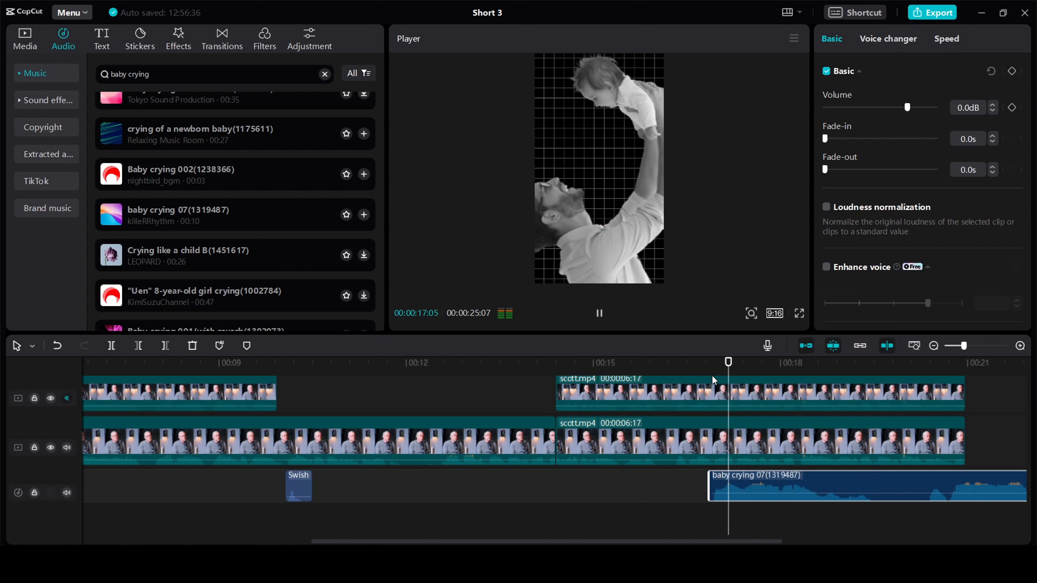
Step: Cut the baby crying clip at about 18.5 seconds, remove the remainder, and lower its volume to -16.2 dB
left_click(816, 480)
key("ctrl+b")
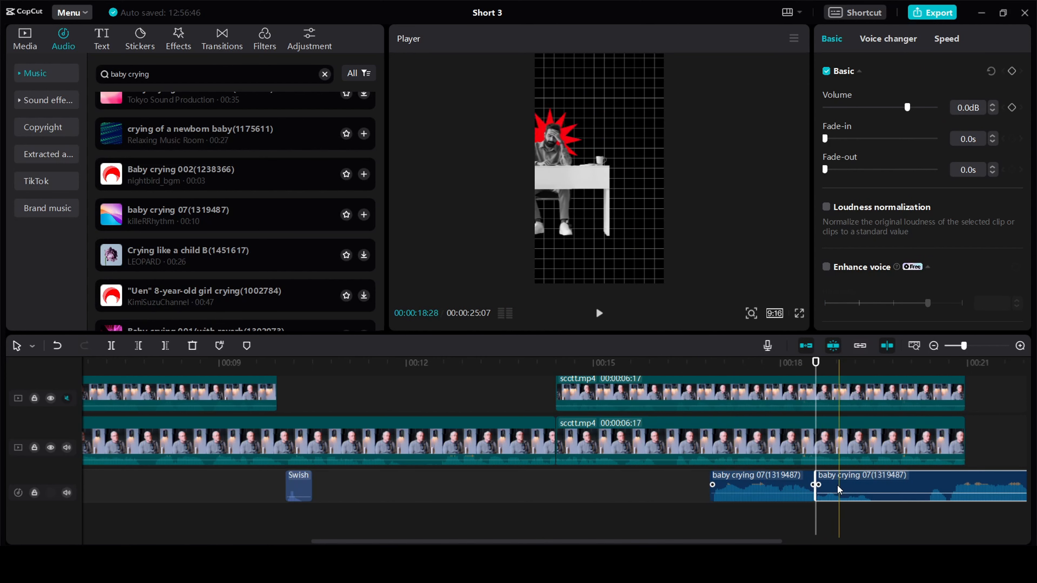
key("Delete")
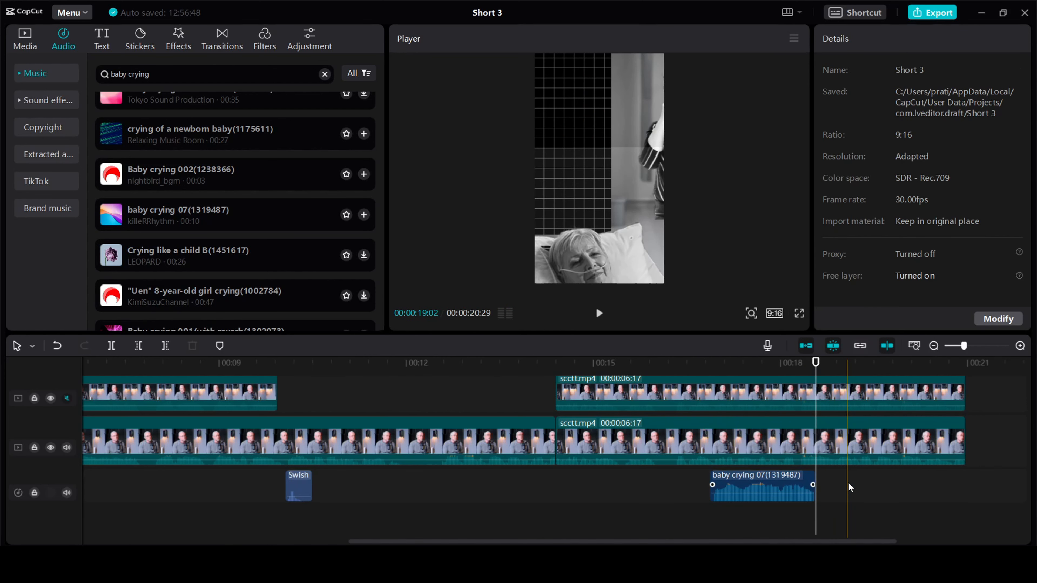
left_click(810, 486)
left_click_drag(908, 107, 885, 107)
left_click(681, 377)
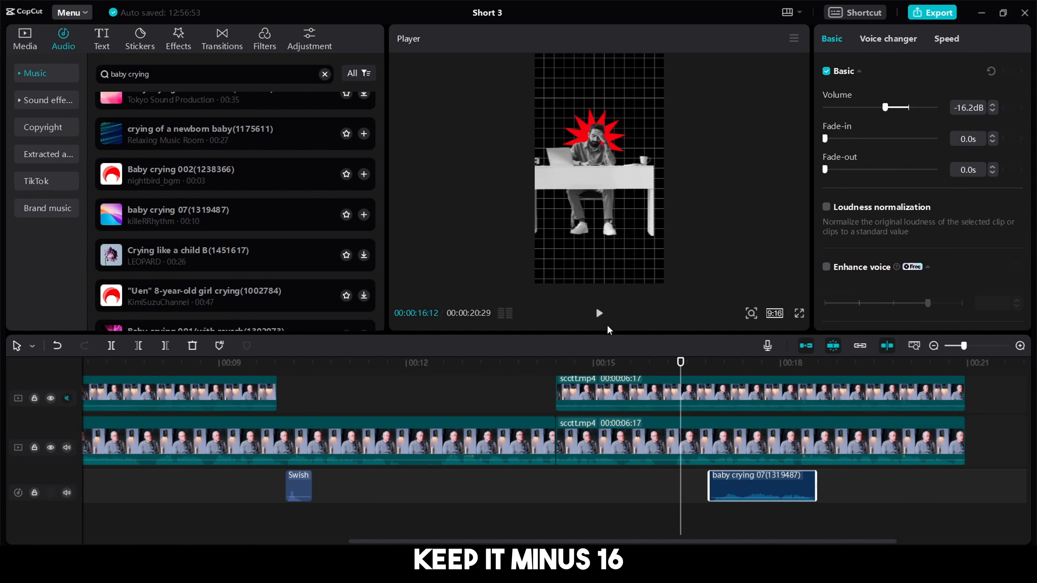